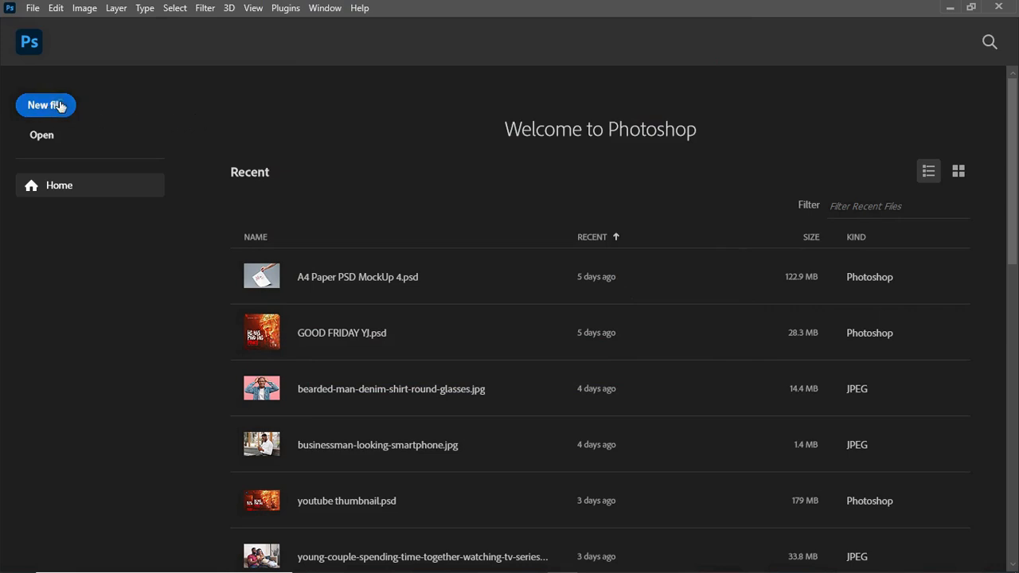
Create a new 1080 x 1350 px document at 300 pixels/inch named PARTY STRIP and fit it to the window.
key(ctrl+n)
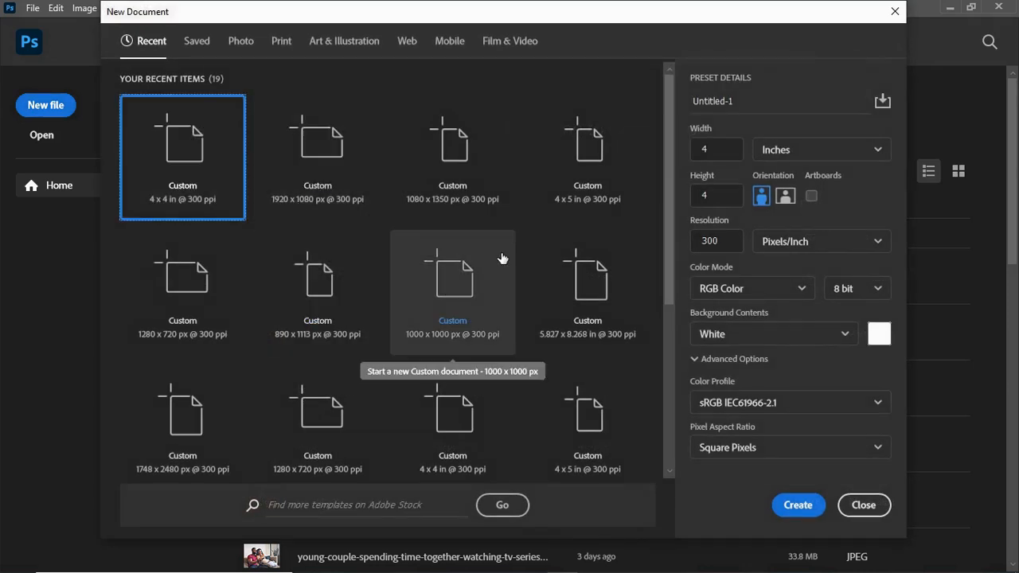
click(453, 142)
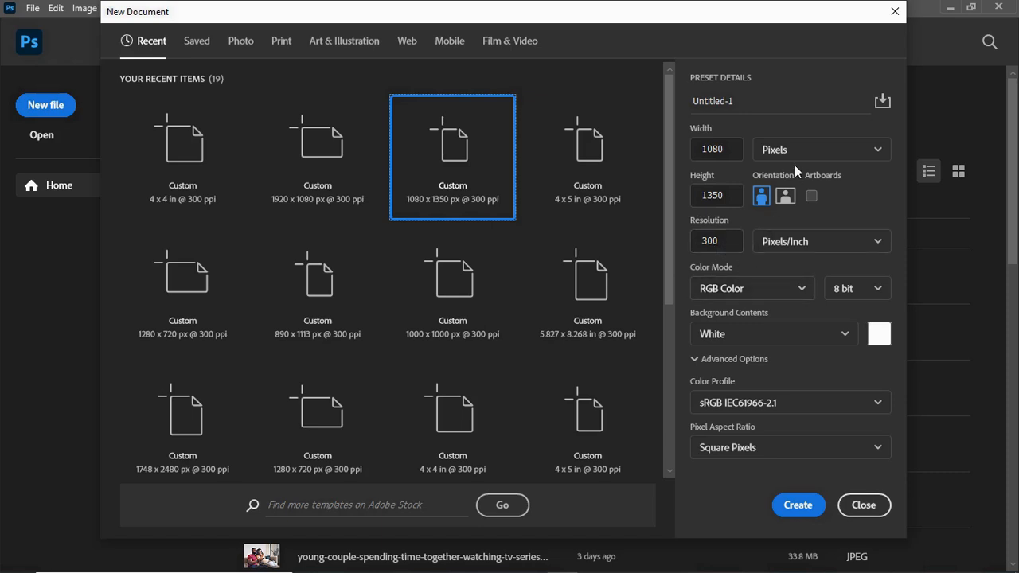
click(762, 103)
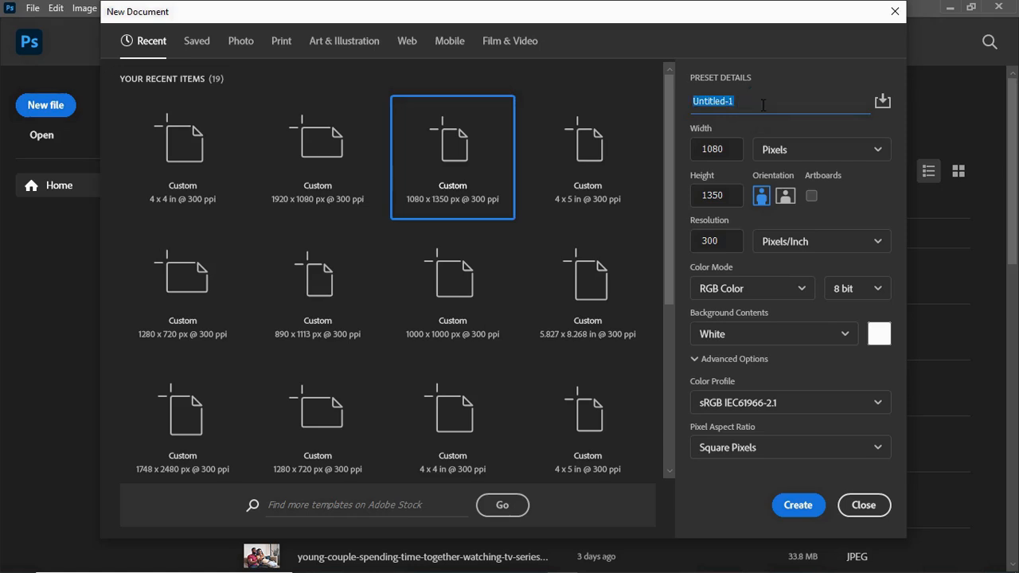
text(PARTY STRIP)
click(795, 506)
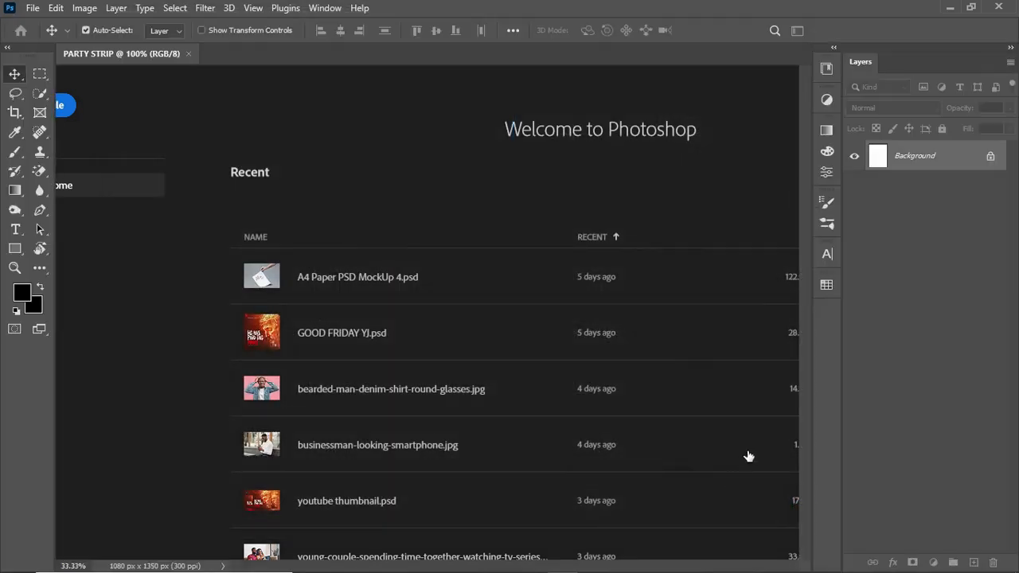
key(ctrl+0)
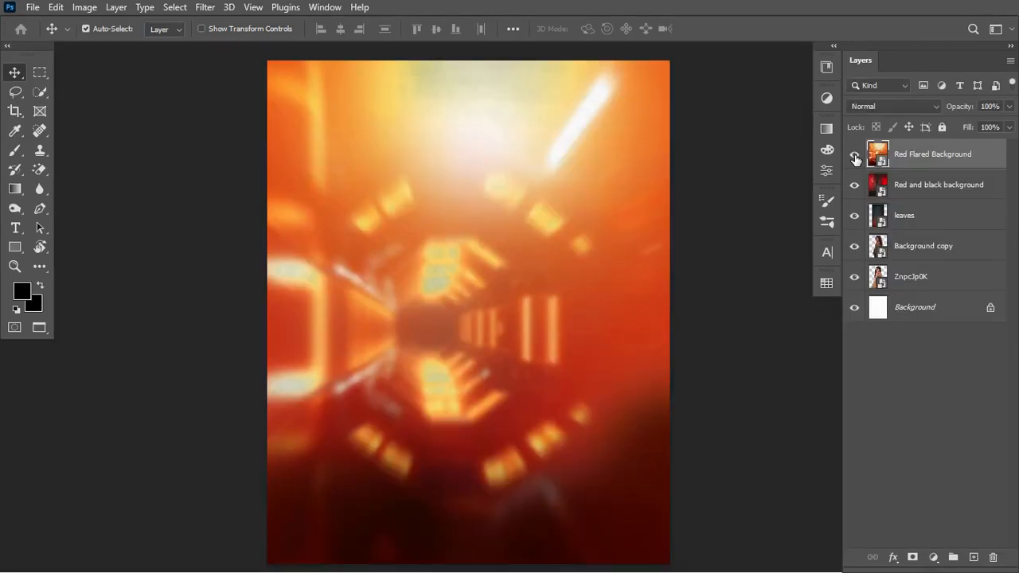
Hide the Red Flared Background, Red and black background, leaves, Background copy and ZnpcJp0K layers.
click(854, 154)
click(854, 184)
click(854, 215)
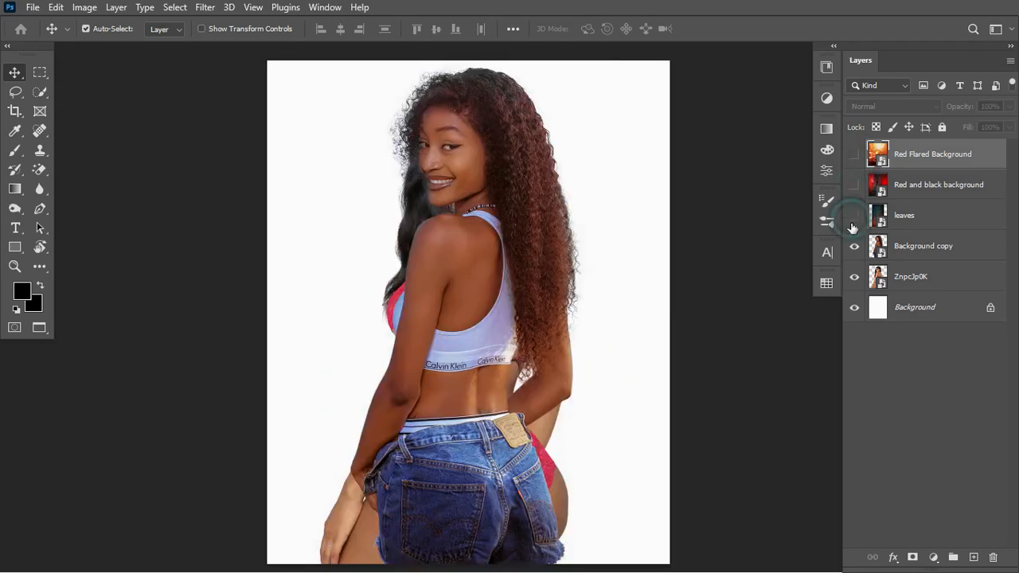
click(853, 246)
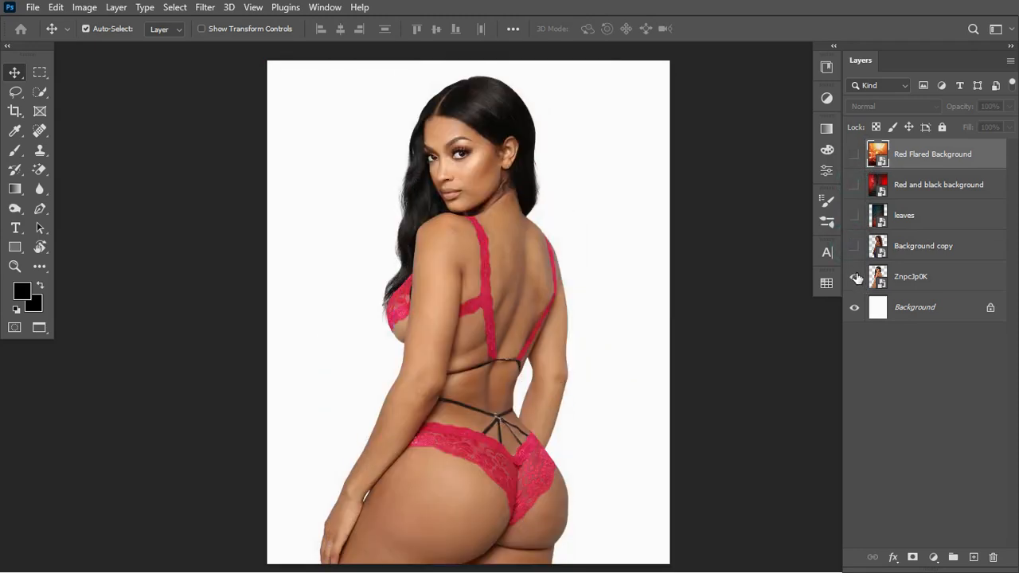
click(855, 276)
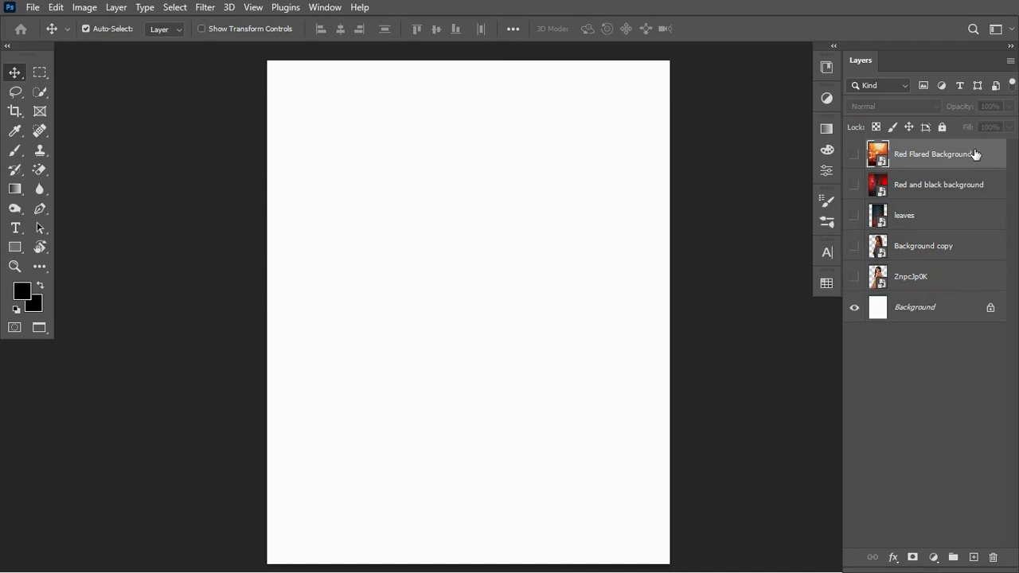
Move the Red Flared Background and Red and black background layers below ZnpcJp0K and show both.
drag(974, 154, 959, 294)
shift+click(963, 186)
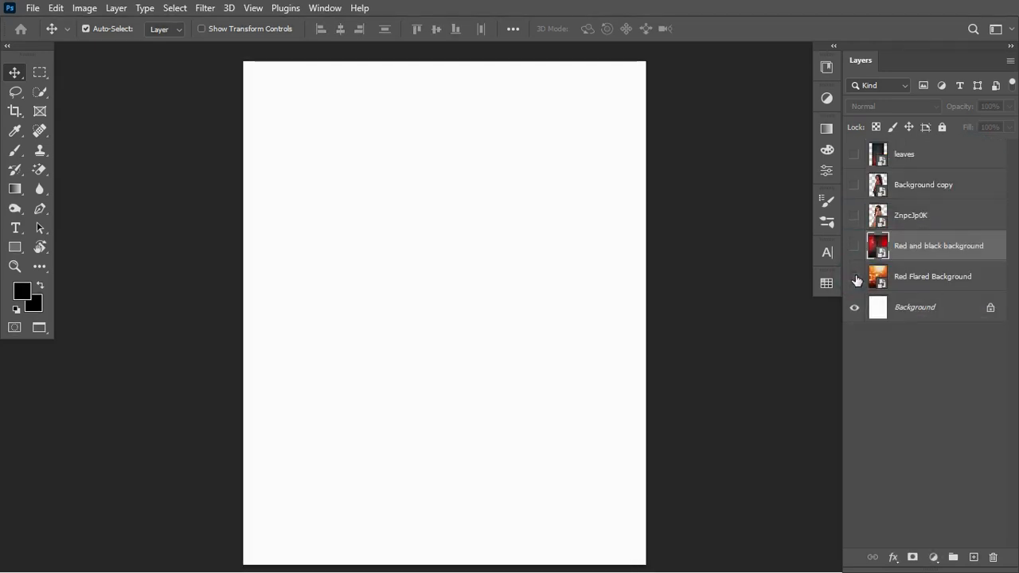
click(854, 276)
click(854, 246)
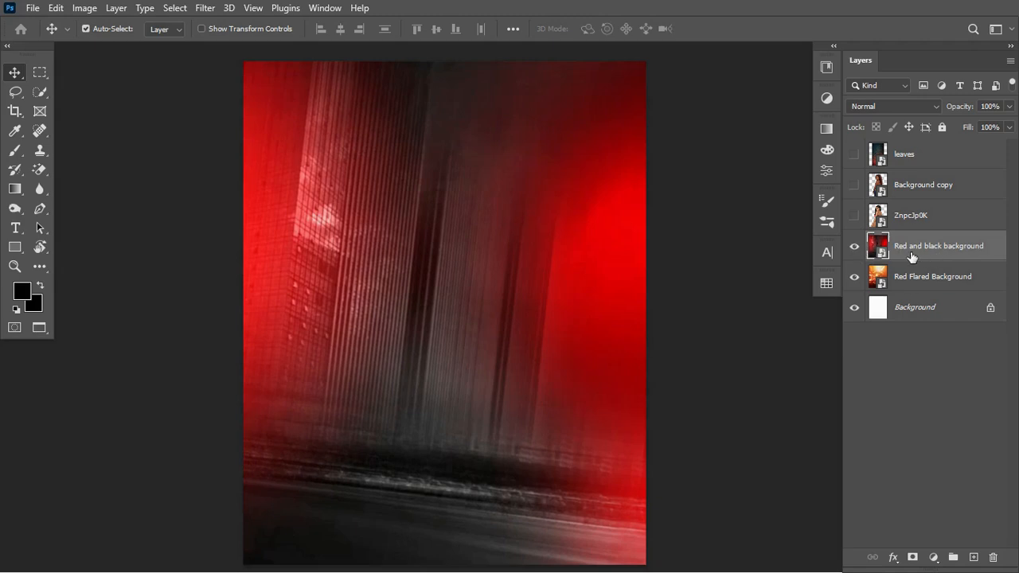
Compare the two red backgrounds and set the Red and black background layer's blend mode to Soft Light.
click(856, 246)
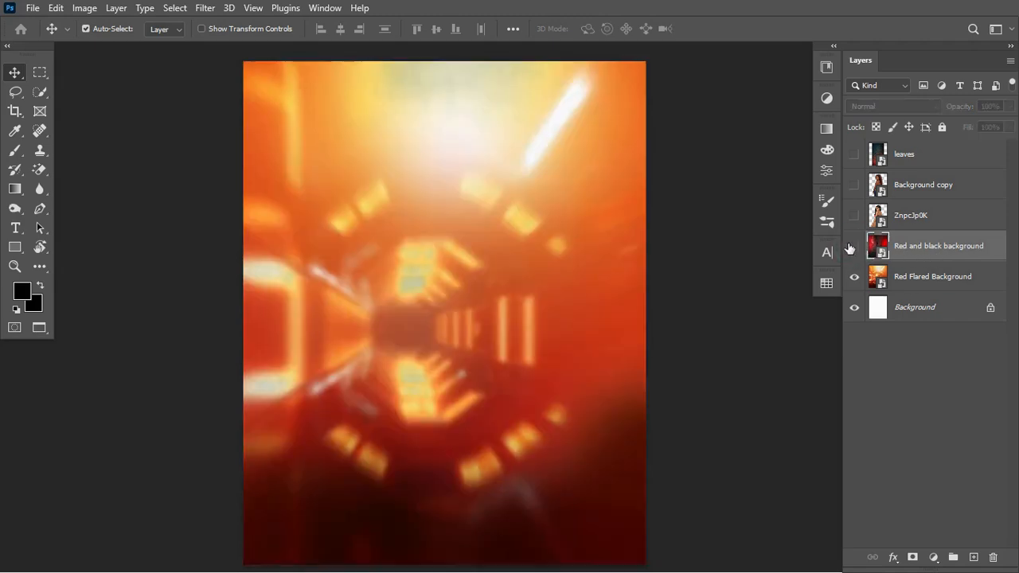
click(905, 276)
click(854, 246)
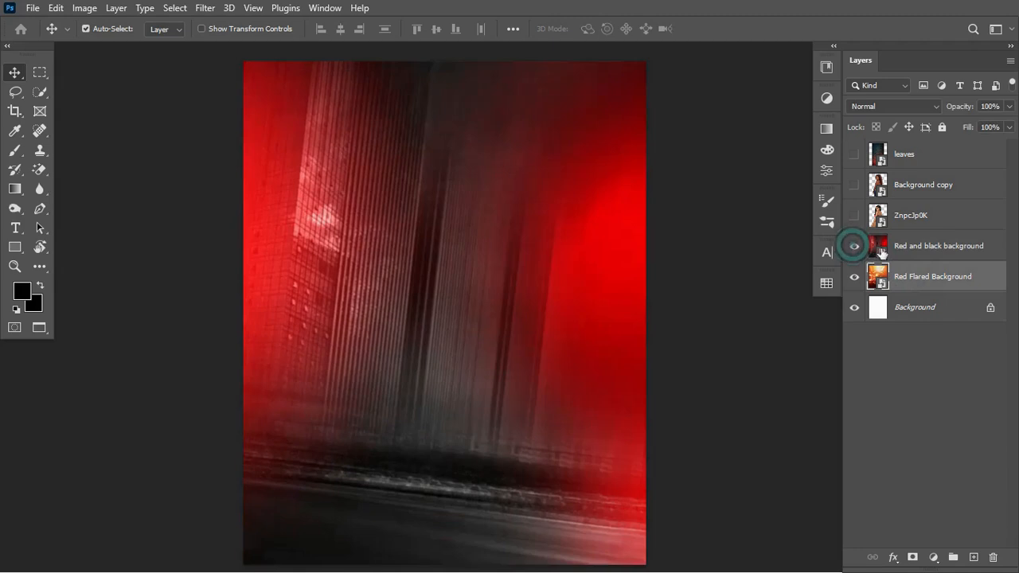
click(917, 252)
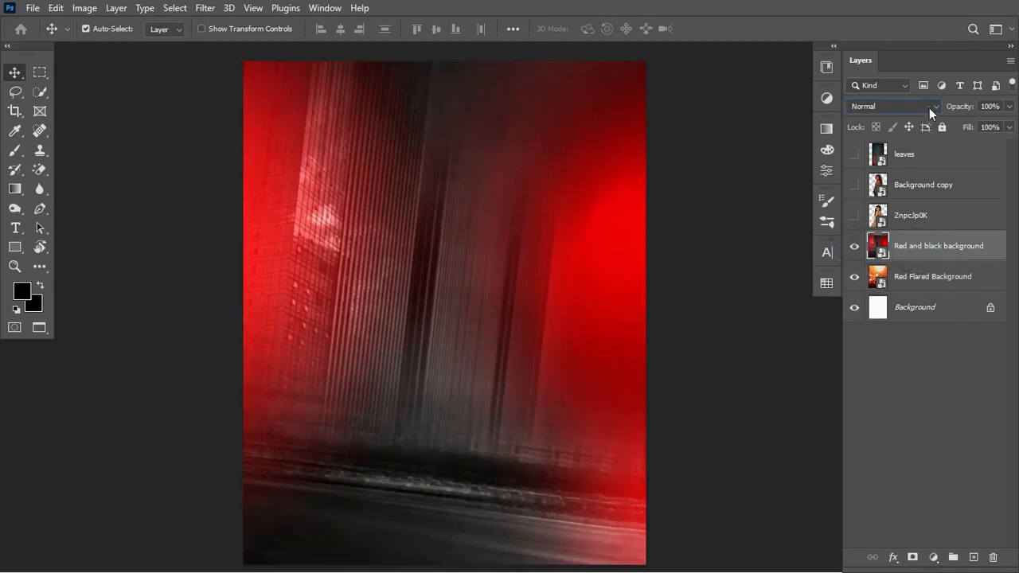
click(928, 107)
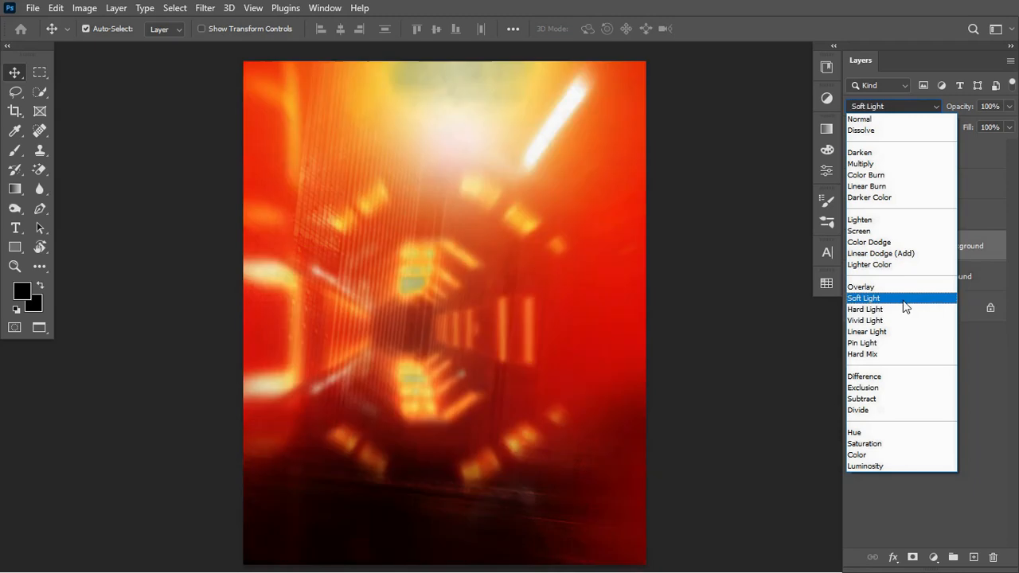
click(902, 299)
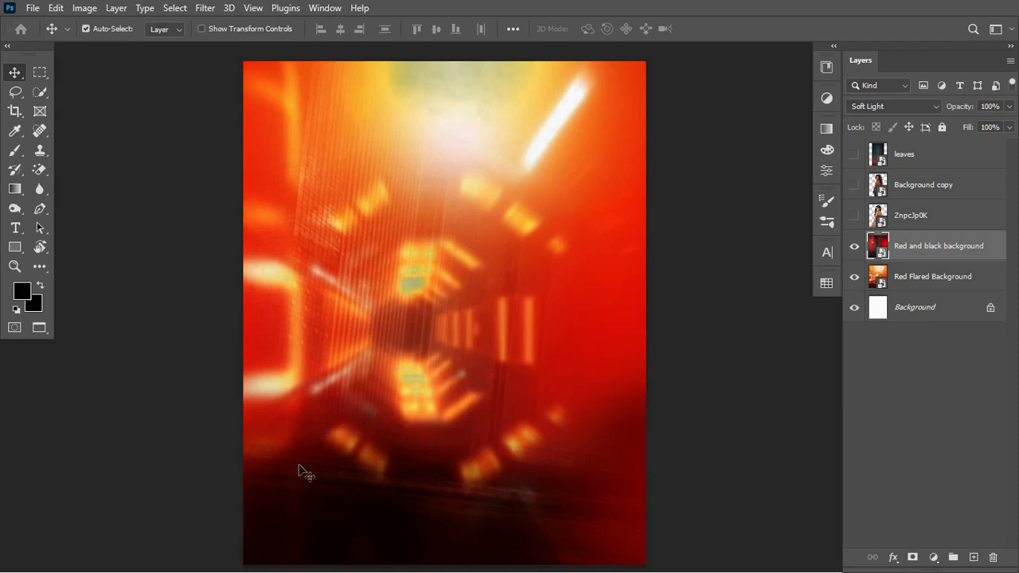
Apply a Gaussian Blur with a radius of 5.6 pixels to the Red and black background layer.
click(201, 11)
mouse_move(357, 239)
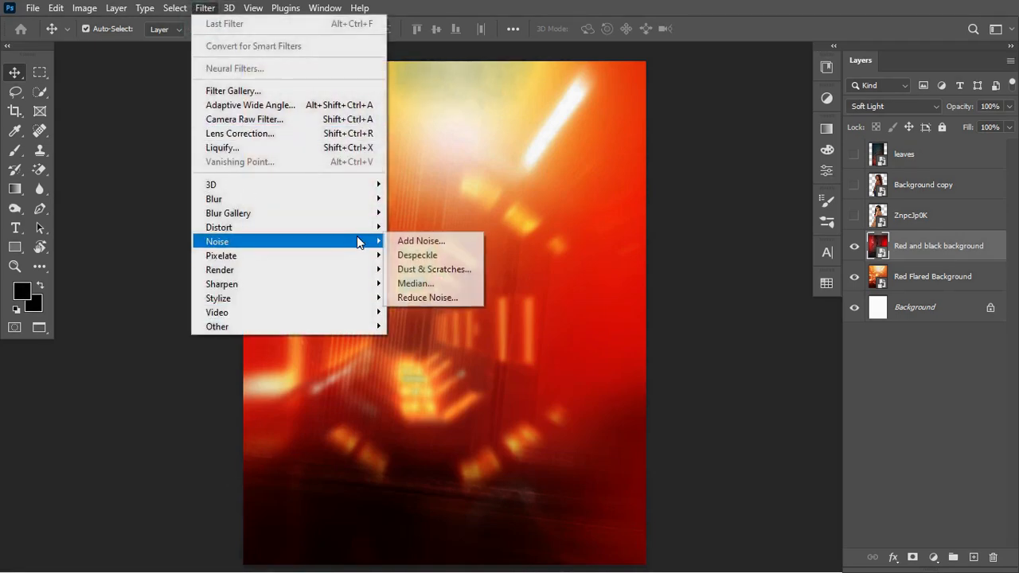
mouse_move(364, 199)
click(416, 255)
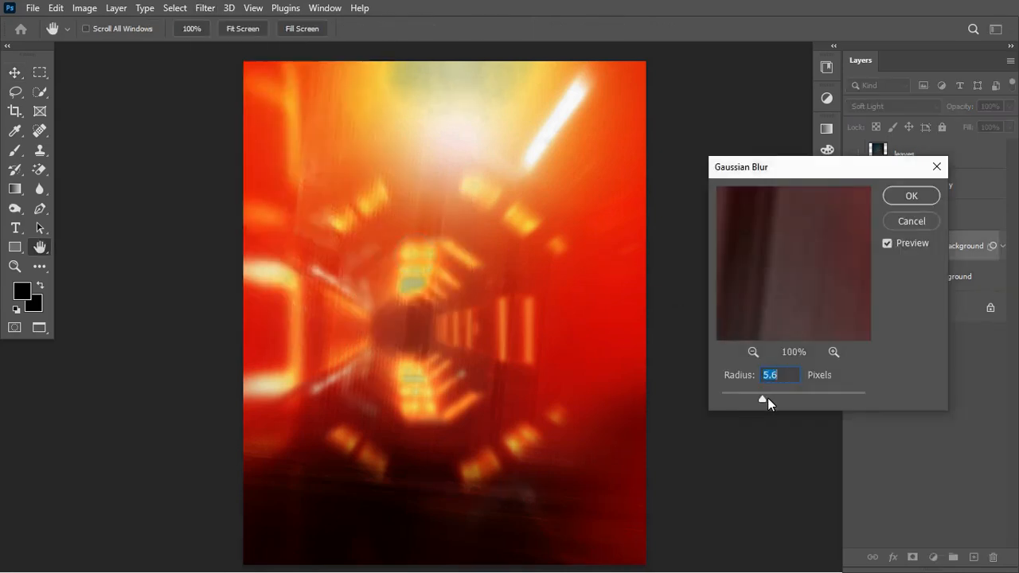
click(912, 196)
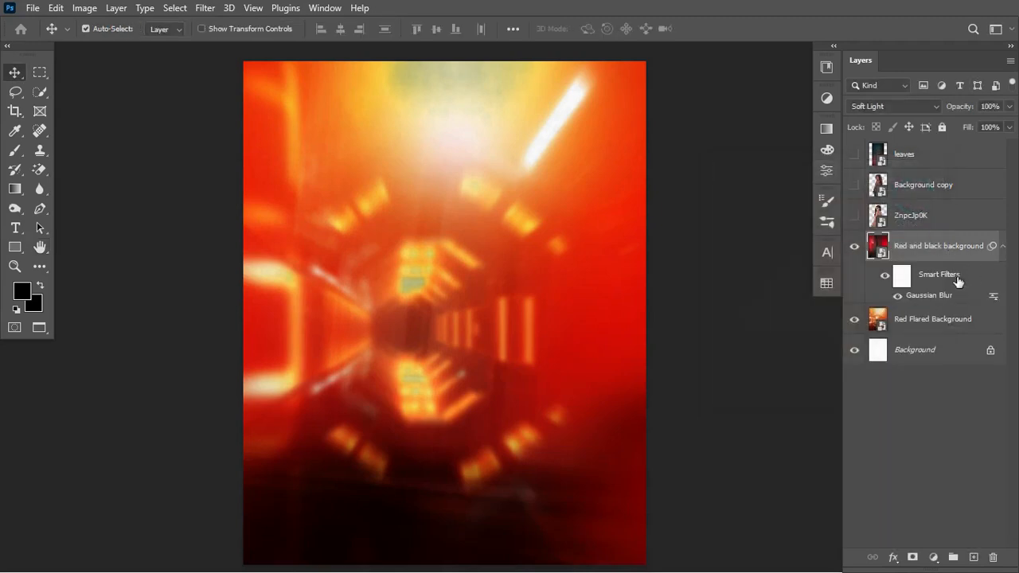
Scale the Red Flared Background layer proportionally to about 44% so it extends beyond the canvas.
click(908, 328)
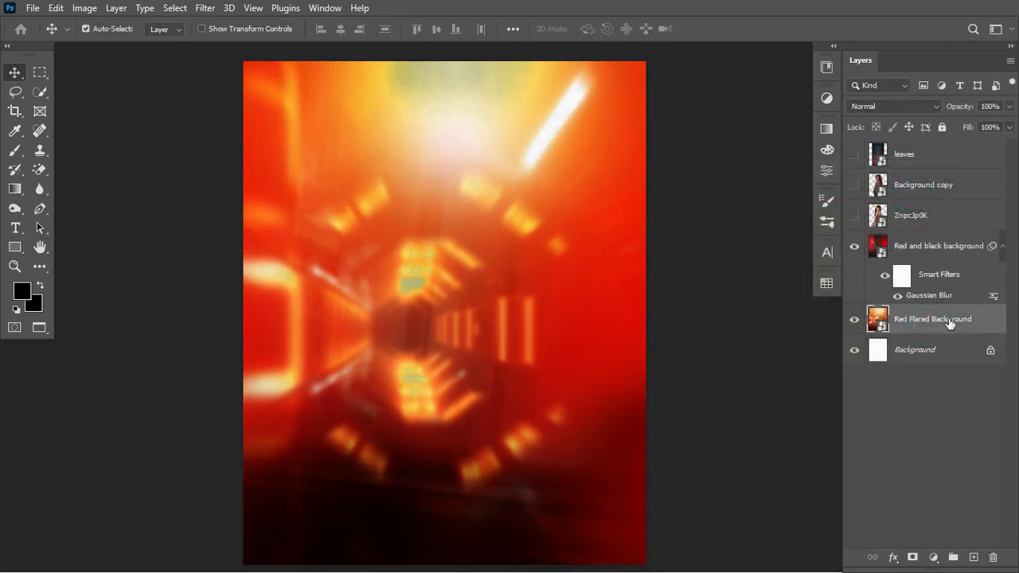
key(ctrl+t)
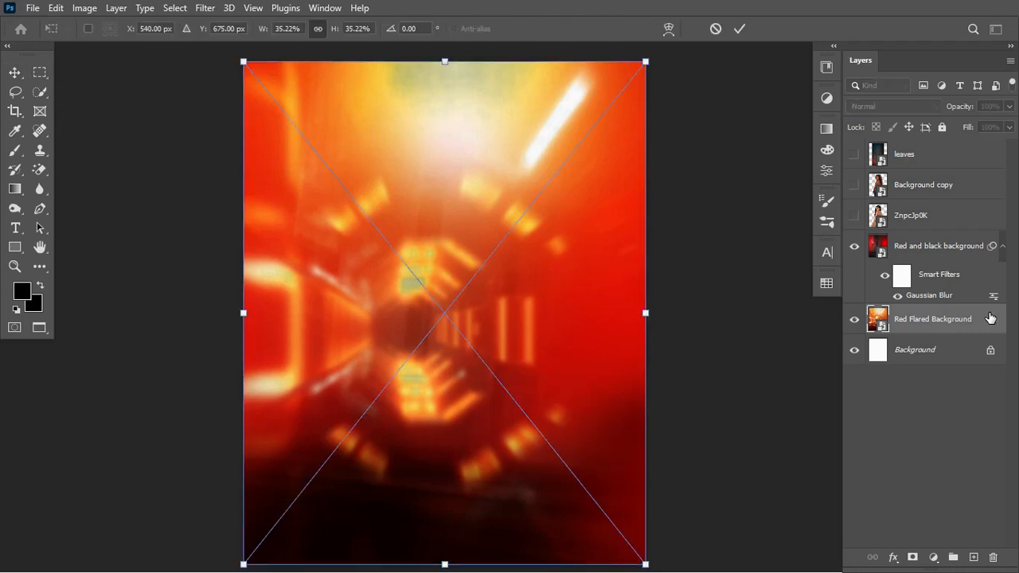
drag(646, 61, 667, 73)
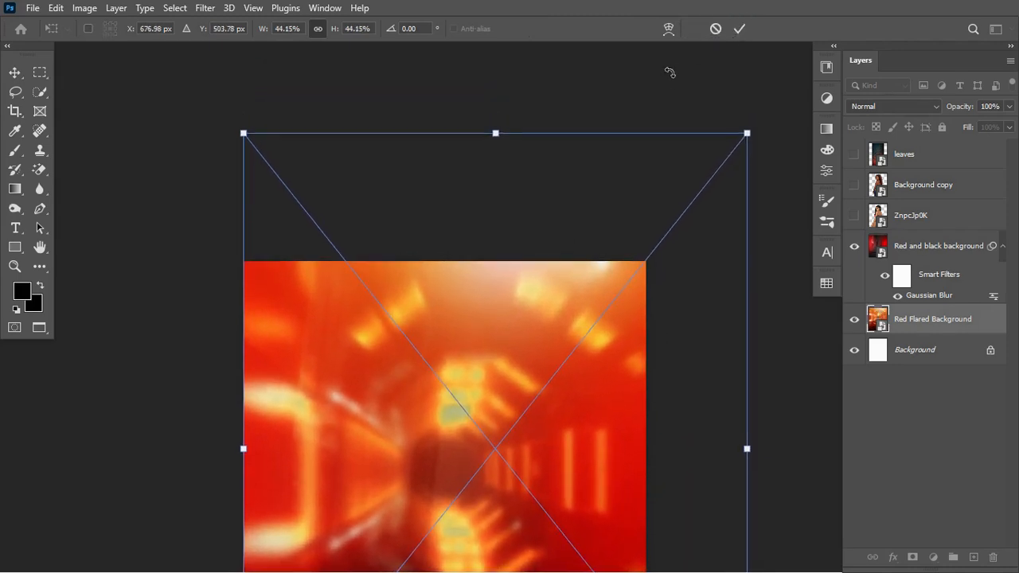
click(739, 29)
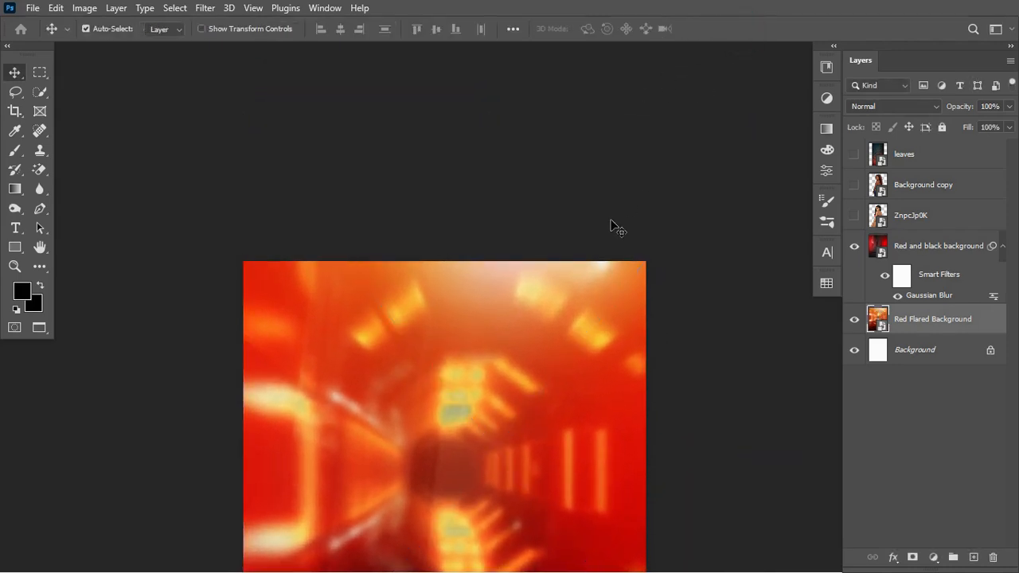
key(ctrl+0)
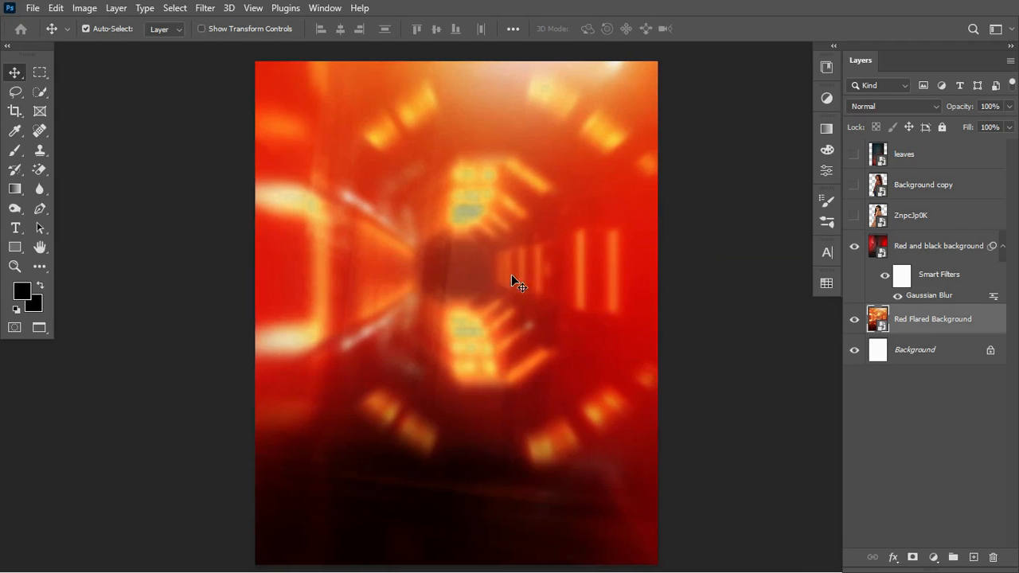
Compare the Red and black background with and without its blur, and invert its smart filter mask to black.
click(901, 277)
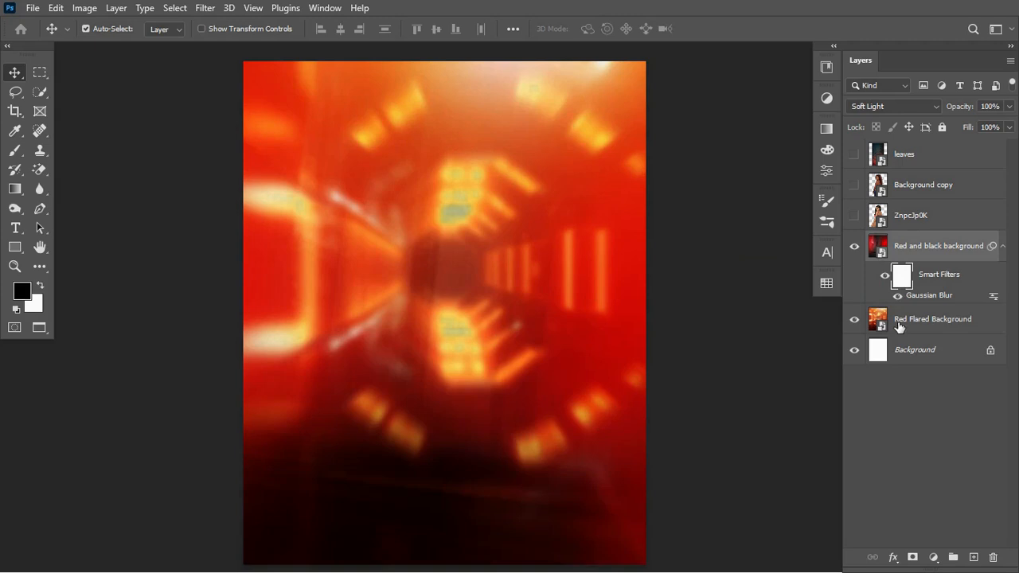
click(898, 296)
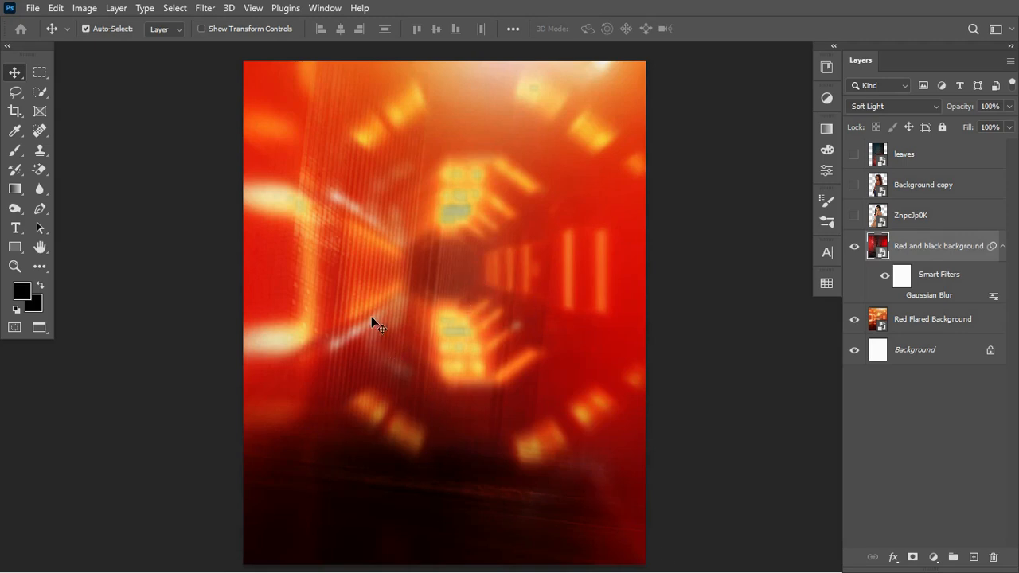
click(898, 297)
click(902, 275)
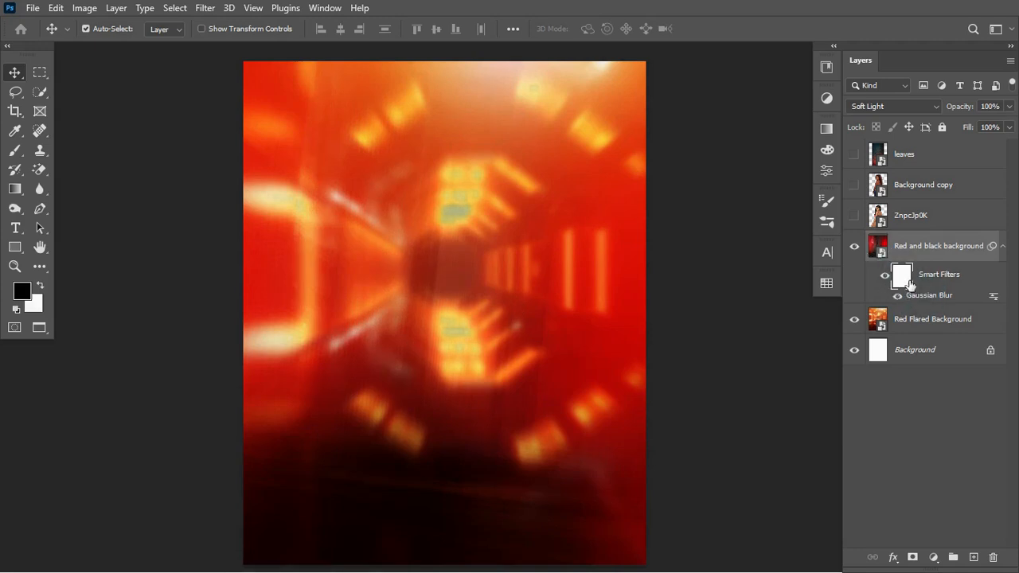
key(ctrl+i)
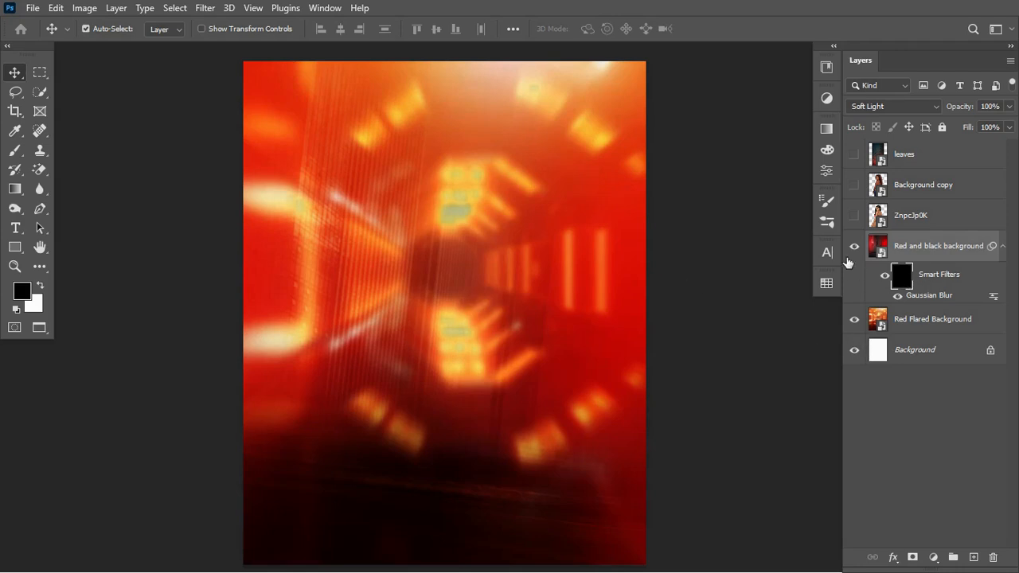
Set up a white soft round brush with a size of 200 px and 0% hardness.
click(41, 284)
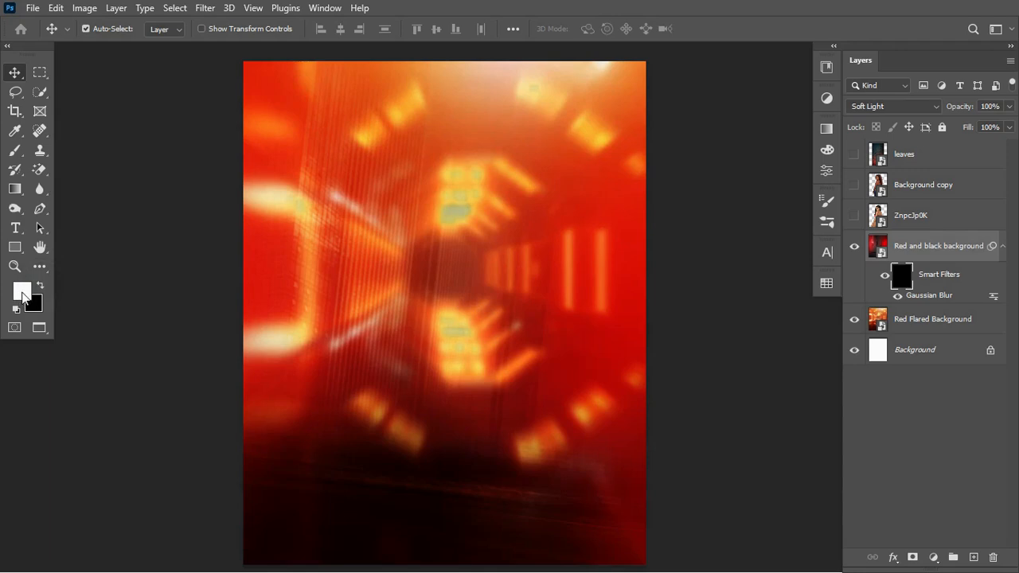
click(15, 151)
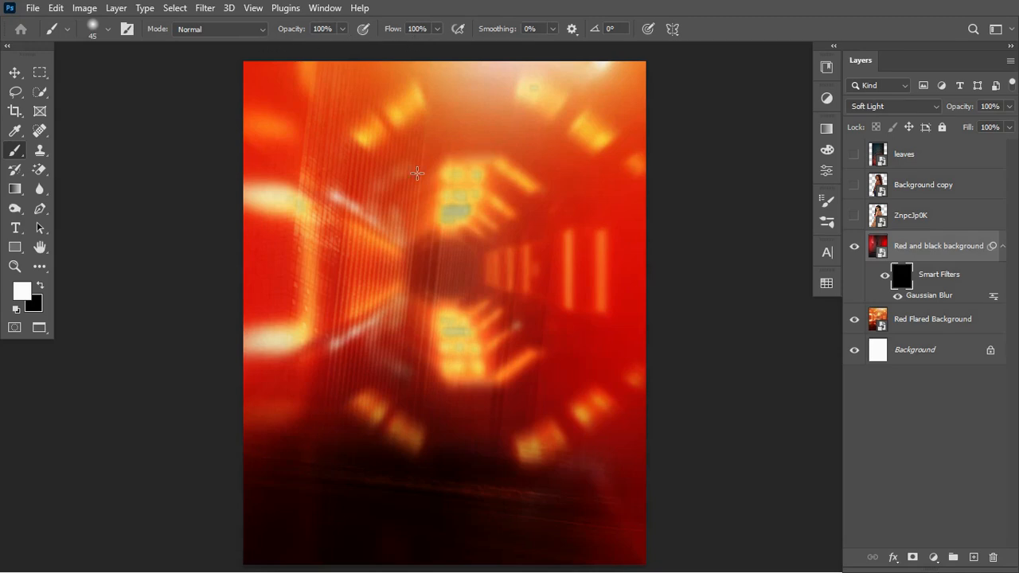
key(bracketright)
key(bracketright)
key(bracketright)
key(bracketright)
key(bracketright)
key(bracketright)
key(bracketright)
key(bracketright)
key(bracketright)
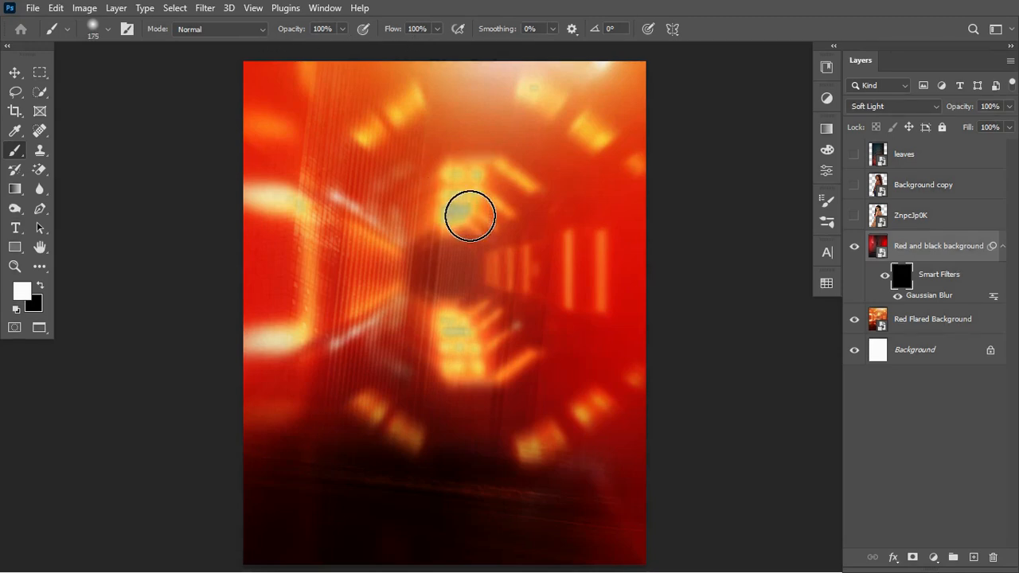
key(bracketright)
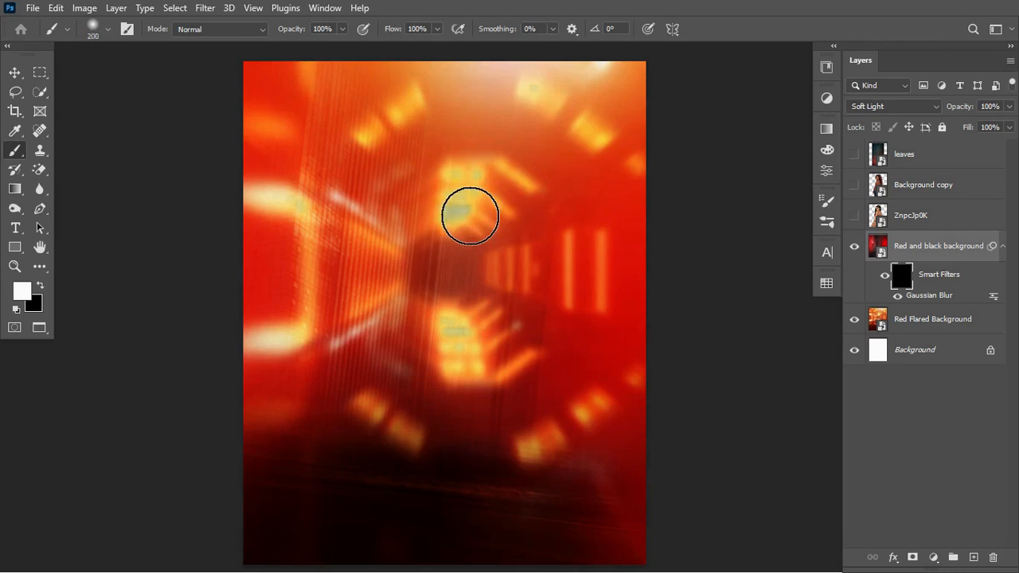
right_click(469, 215)
click(499, 345)
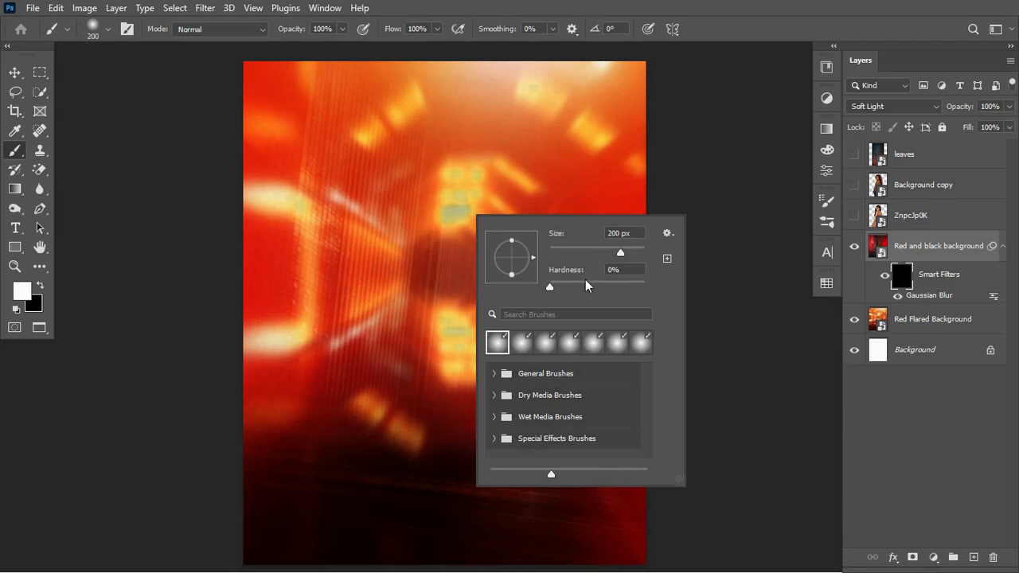
Set the brush flow to 50% and paint white on the smart filter mask across the dark bottom area of the canvas.
click(902, 285)
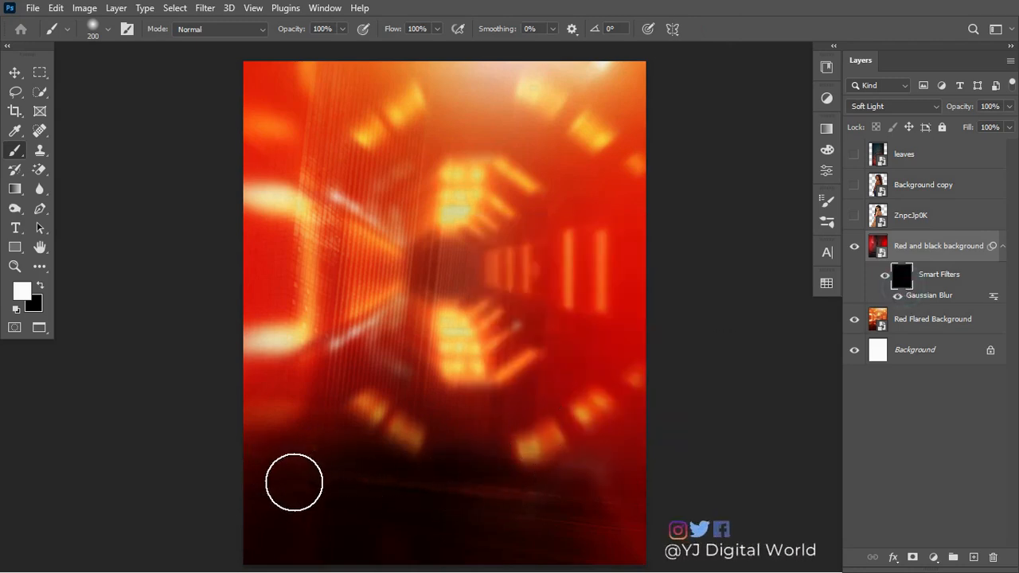
drag(393, 29, 366, 30)
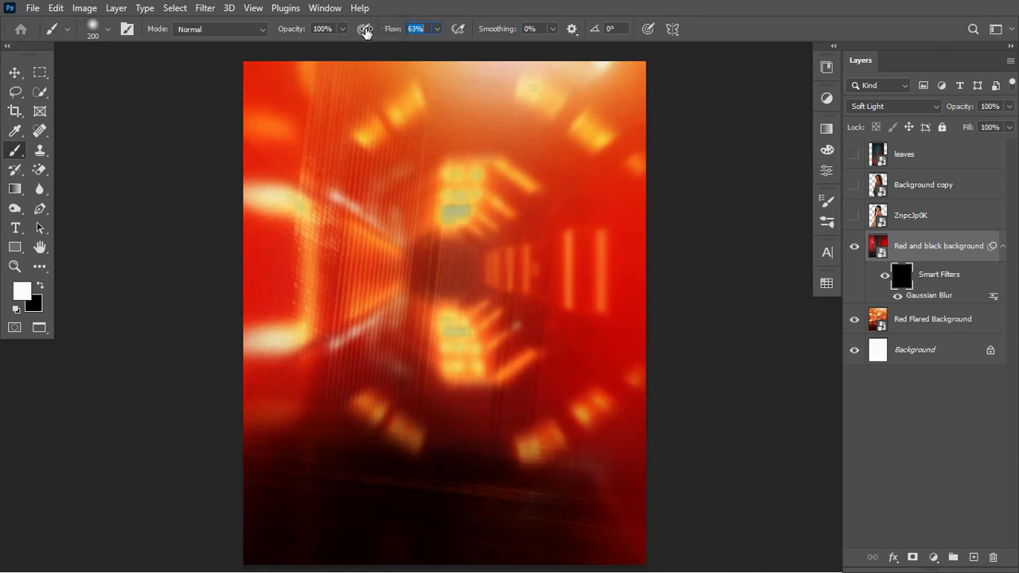
drag(404, 30, 393, 40)
mouse_move(229, 468)
mouse_down()
mouse_move(393, 499)
mouse_move(660, 525)
mouse_up()
drag(465, 484, 612, 553)
drag(451, 539, 688, 547)
mouse_move(501, 477)
mouse_down()
mouse_move(279, 485)
mouse_move(286, 552)
mouse_up()
mouse_move(398, 468)
mouse_down()
mouse_move(631, 548)
mouse_move(458, 492)
mouse_move(651, 530)
mouse_up()
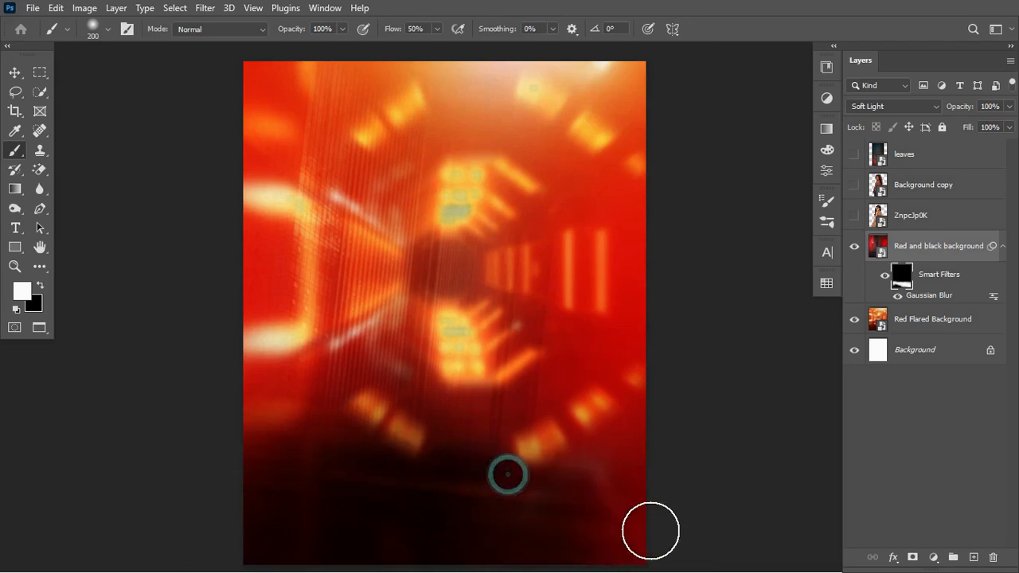
Paint white over the remaining dark bottom area on the smart filter mask, and collapse the layer's smart filters.
drag(521, 541, 259, 544)
mouse_move(318, 507)
mouse_down()
mouse_move(355, 483)
mouse_move(255, 489)
mouse_up()
drag(366, 485, 321, 466)
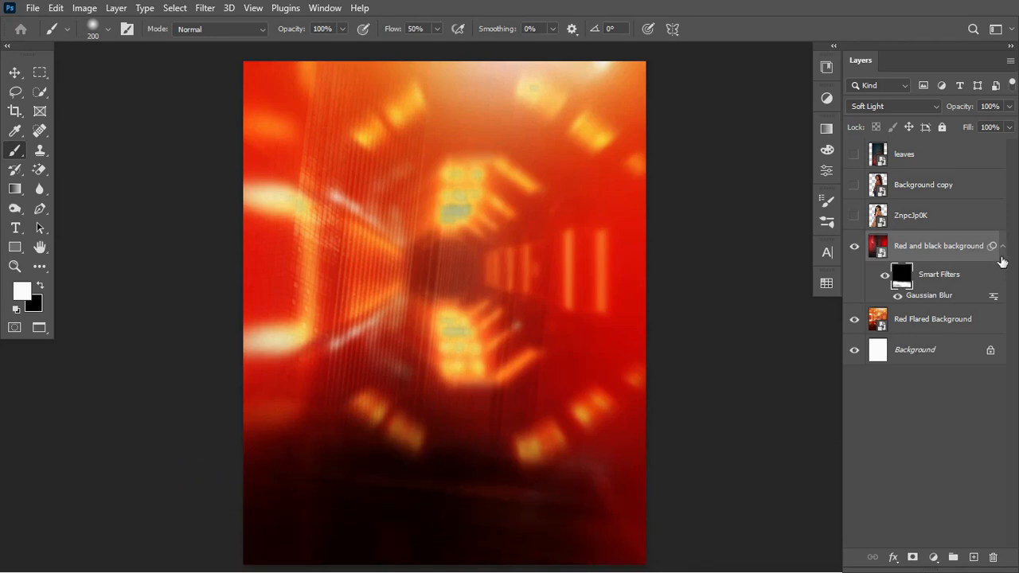
click(1002, 246)
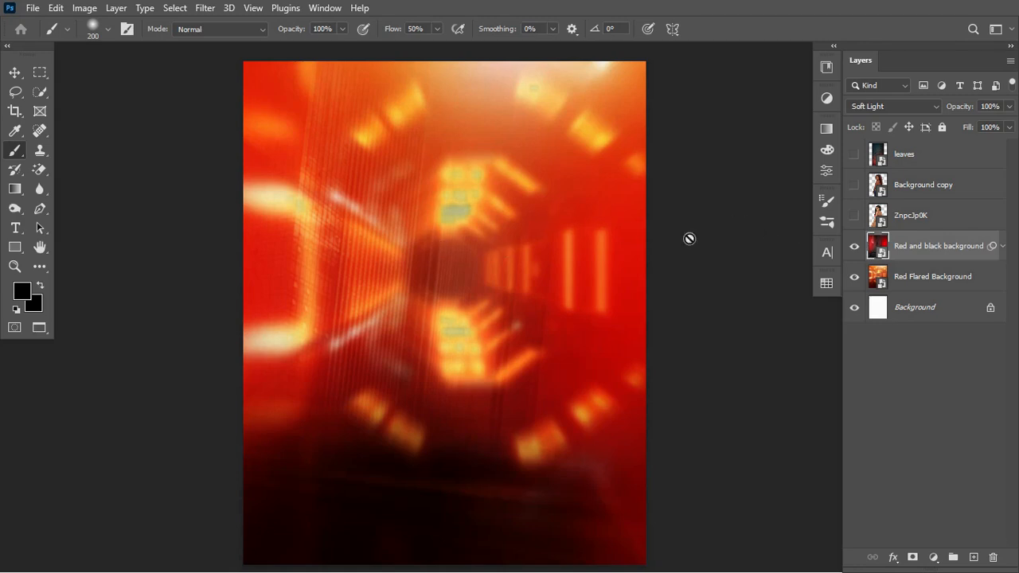
Group the Red and black background and Red Flared Background layers, and name the group BG.
click(978, 277)
click(971, 245)
shift+click(987, 283)
key(ctrl+g)
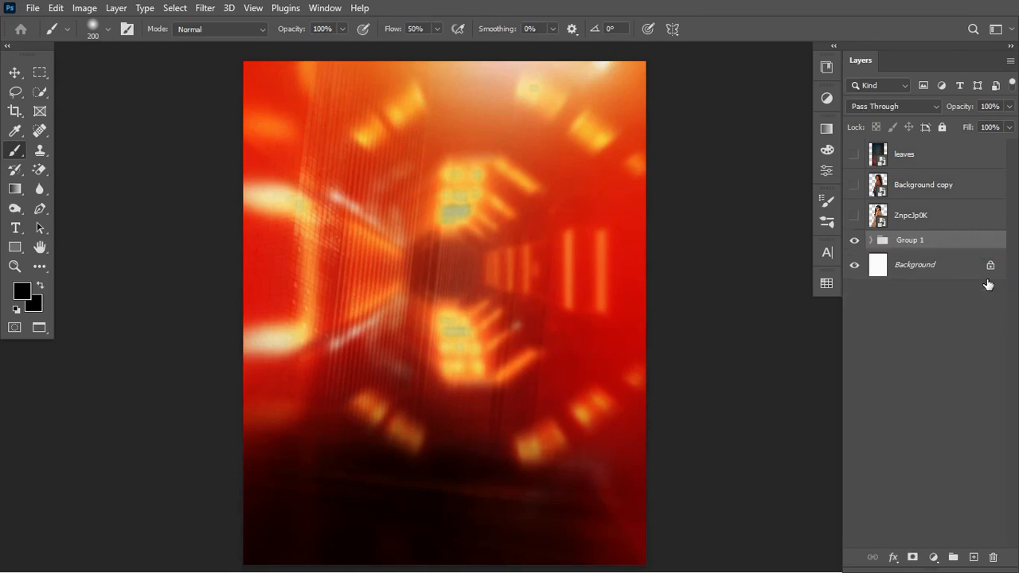
double_click(919, 241)
text(BG)
key(Return)
Show the ZnpcJp0K and Background copy model layers, and place Background copy beneath ZnpcJp0K.
click(855, 216)
click(947, 216)
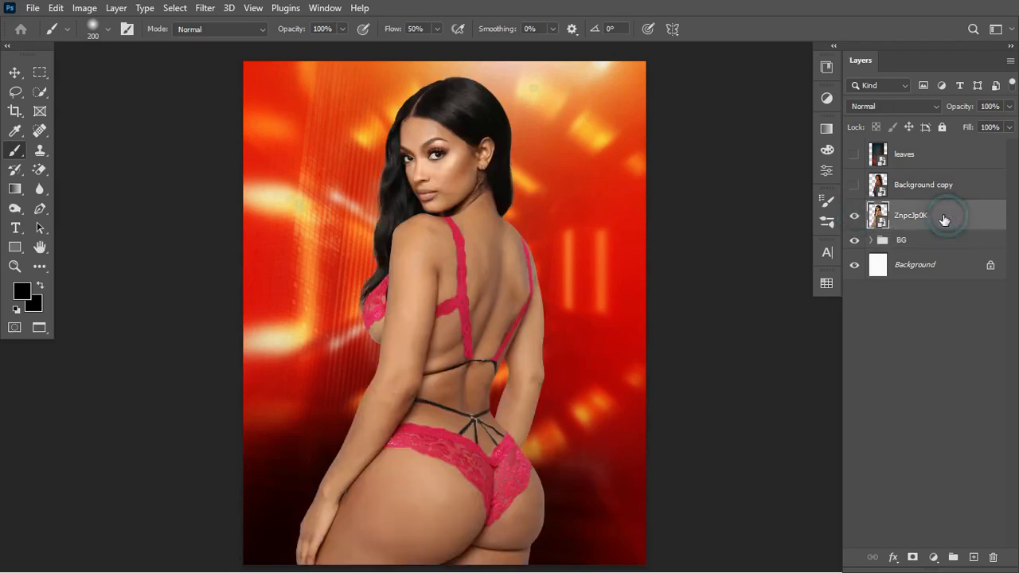
click(854, 184)
drag(948, 189, 941, 232)
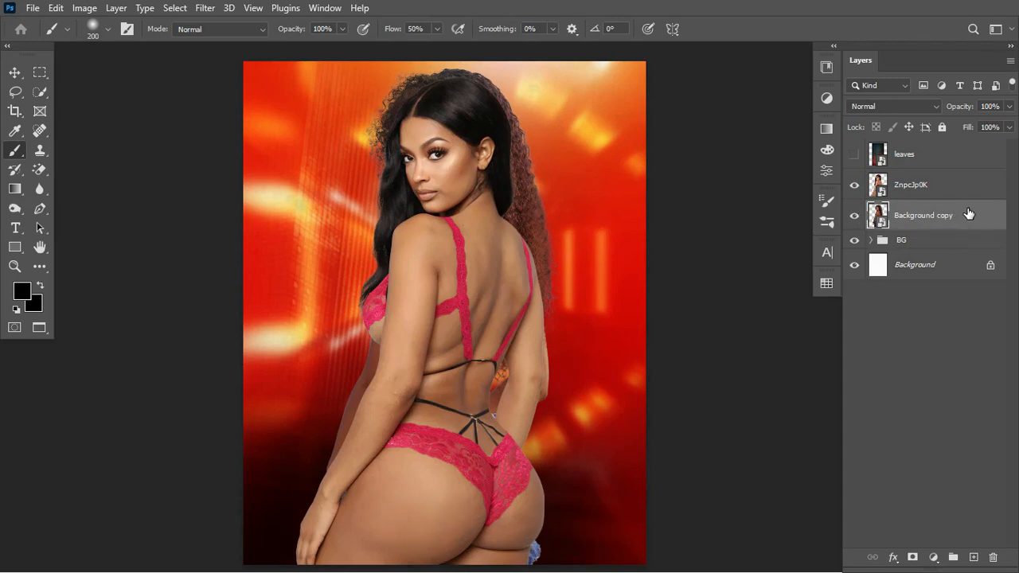
Convert the Background copy and ZnpcJp0K layers each to a smart object.
right_click(968, 213)
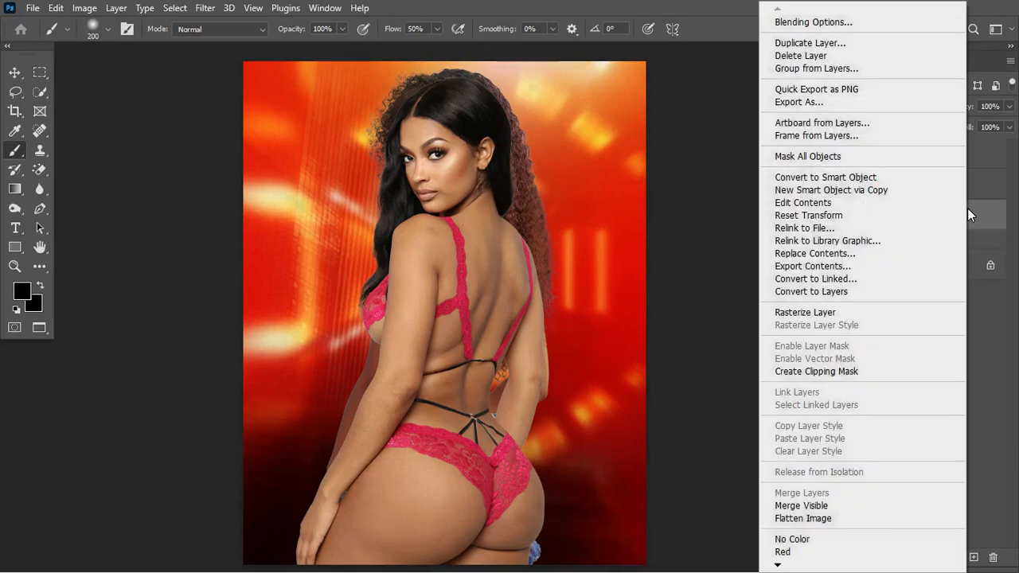
click(914, 177)
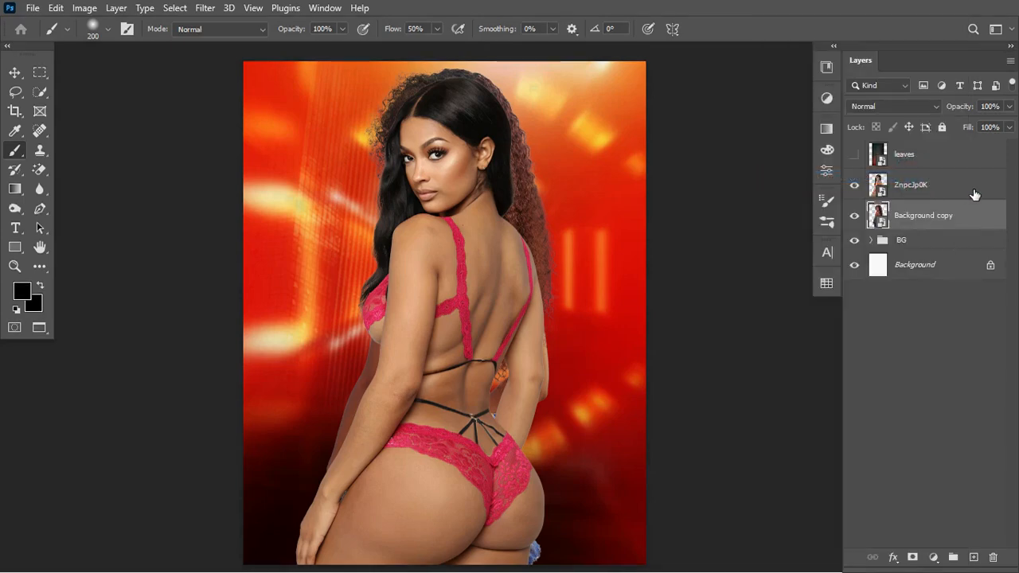
right_click(974, 194)
click(911, 177)
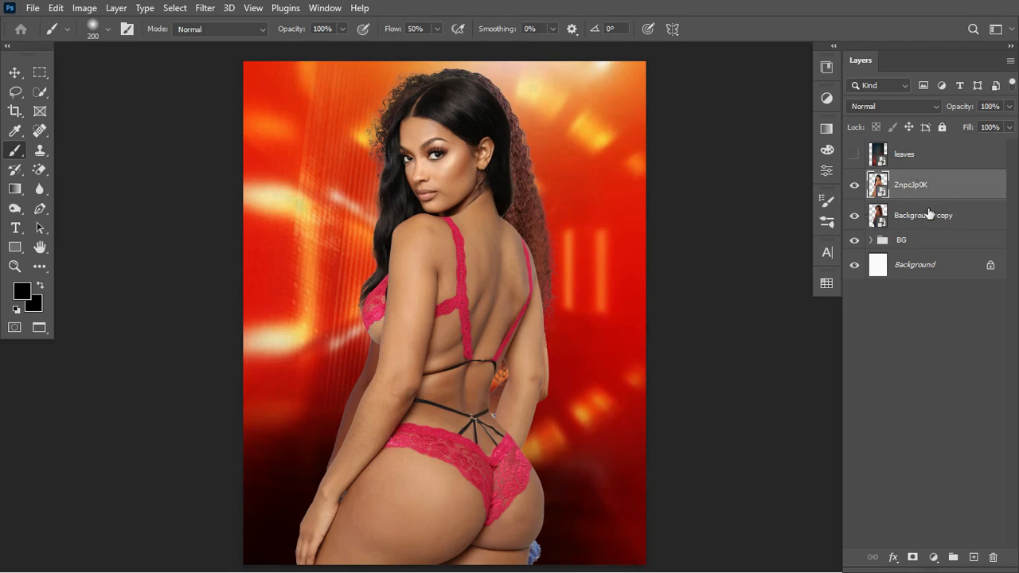
Scale both model layers together to about 84% and position them near the lower middle of the canvas.
shift+click(954, 216)
key(ctrl+t)
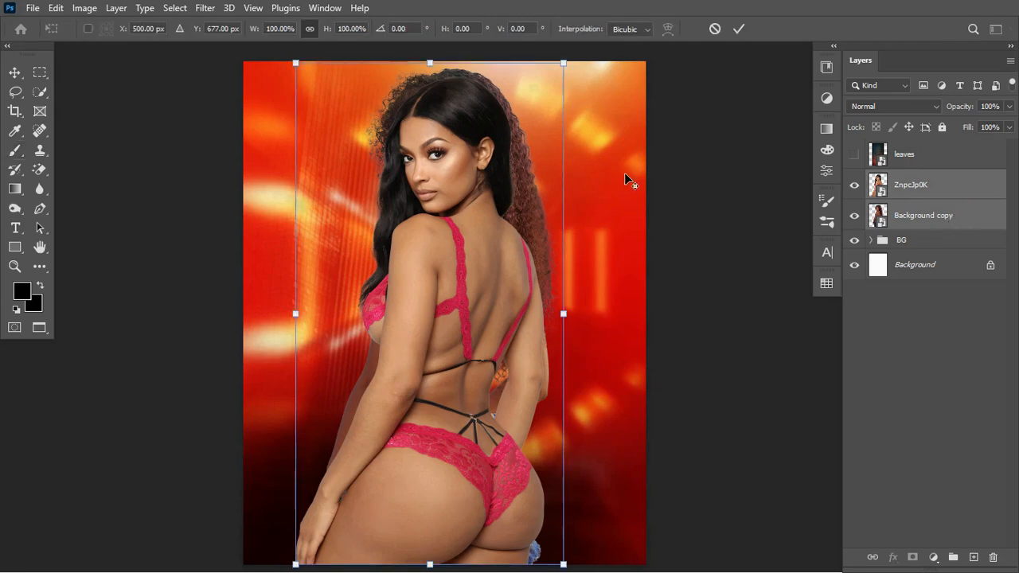
drag(565, 66, 554, 129)
mouse_move(446, 254)
mouse_down()
mouse_move(436, 336)
mouse_move(443, 275)
mouse_up()
drag(538, 130, 544, 124)
key(Return)
key(b)
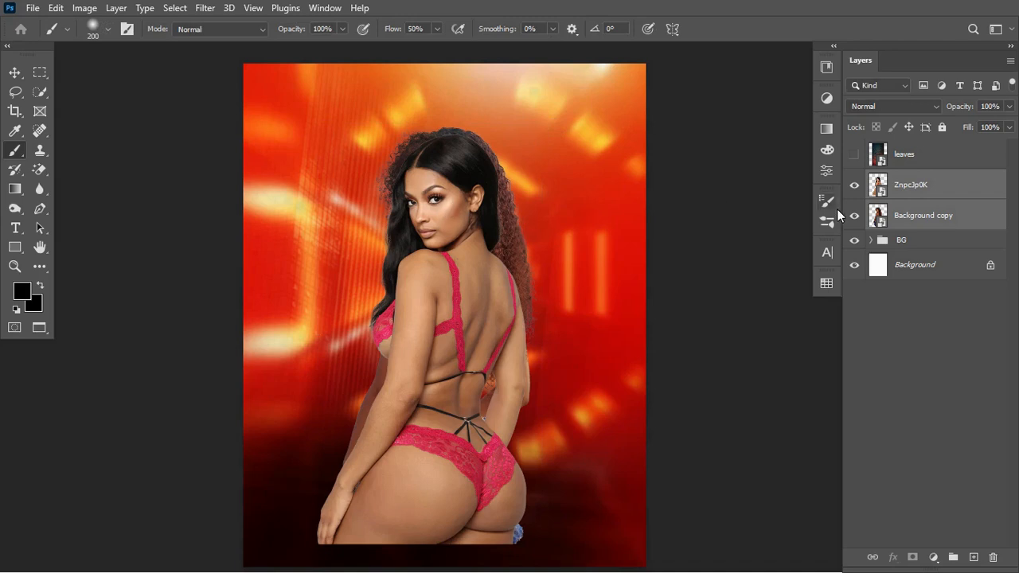
Scale the ZnpcJp0K model layer up slightly to about 85.6%.
click(945, 185)
key(ctrl+t)
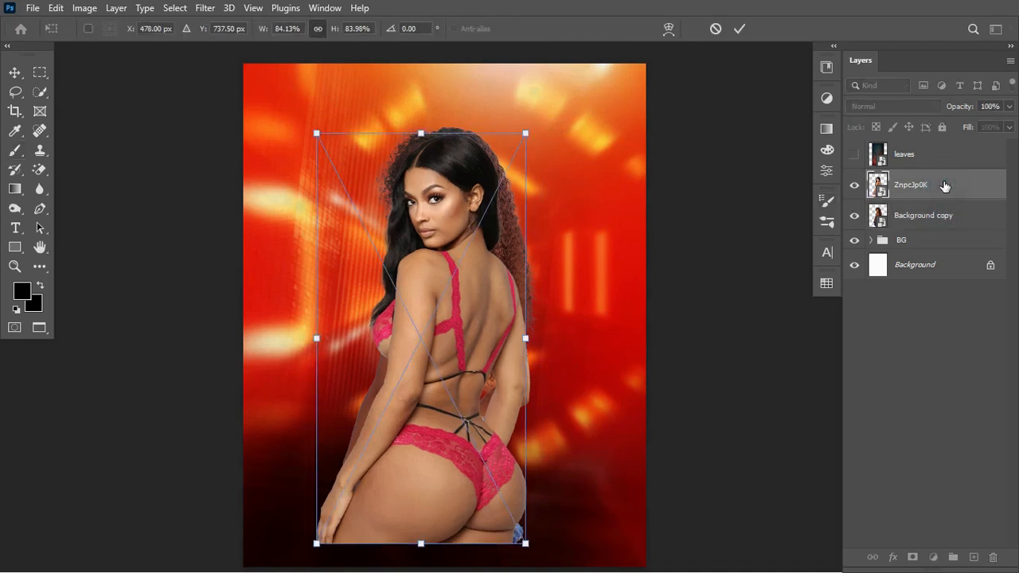
drag(524, 129, 532, 123)
key(Return)
key(b)
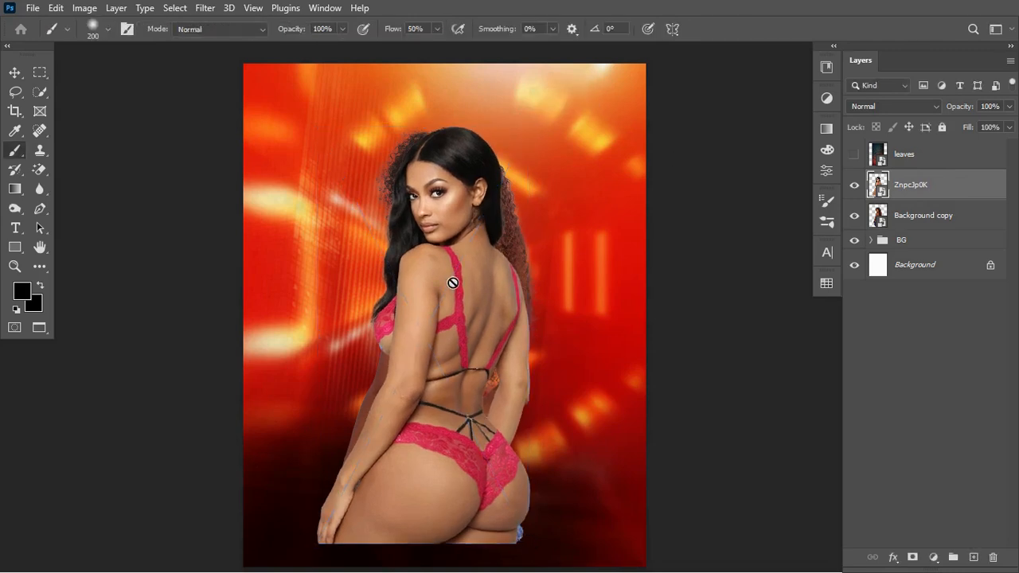
Flip the ZnpcJp0K model horizontally and move it to the right side of the canvas.
key(ctrl+t)
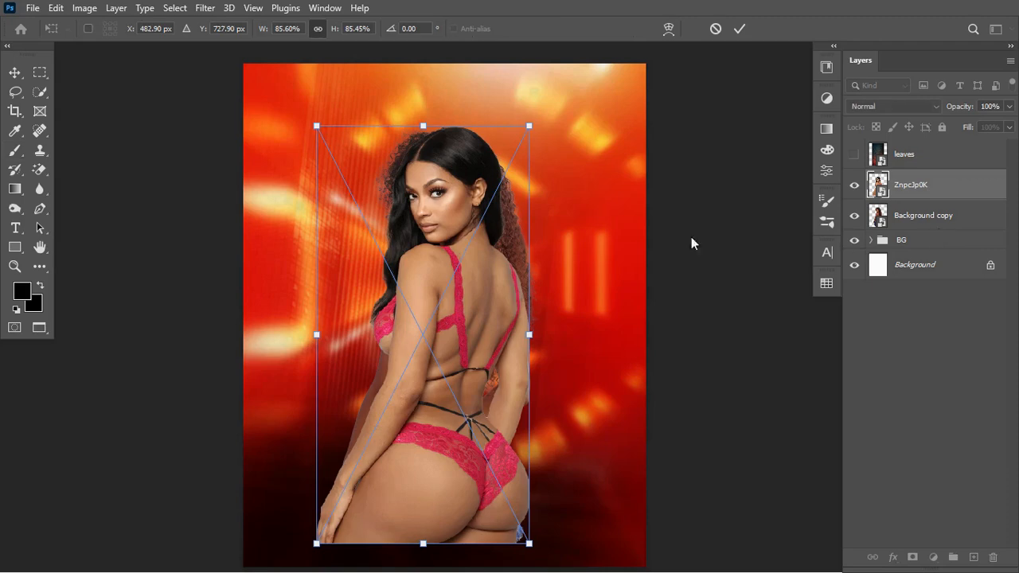
right_click(462, 290)
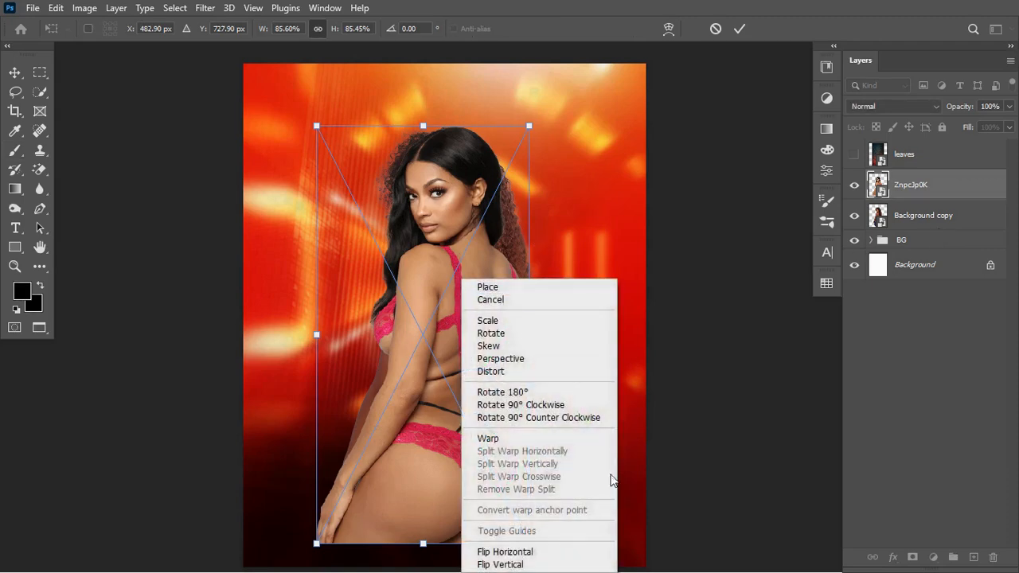
click(546, 552)
drag(428, 435, 515, 436)
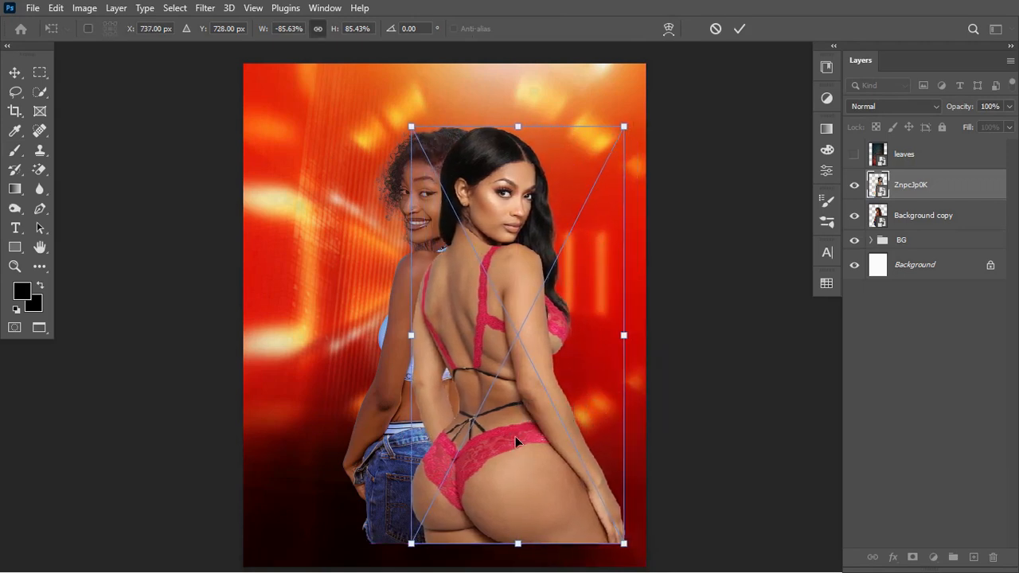
click(739, 29)
key(b)
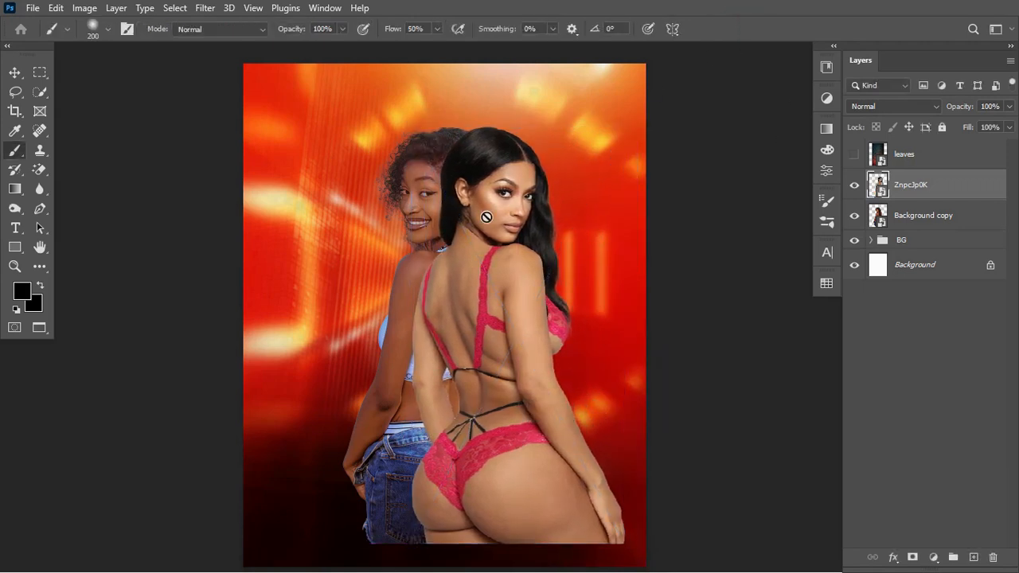
Place the Background copy layer above ZnpcJp0K and move its model to the left side of the canvas.
drag(954, 224, 943, 183)
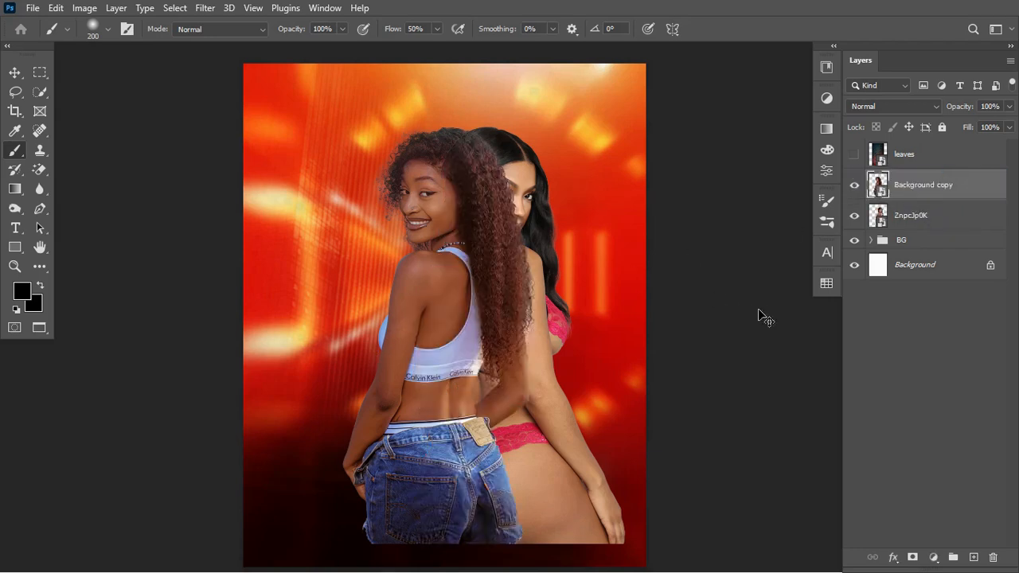
key(ctrl+t)
drag(474, 420, 407, 422)
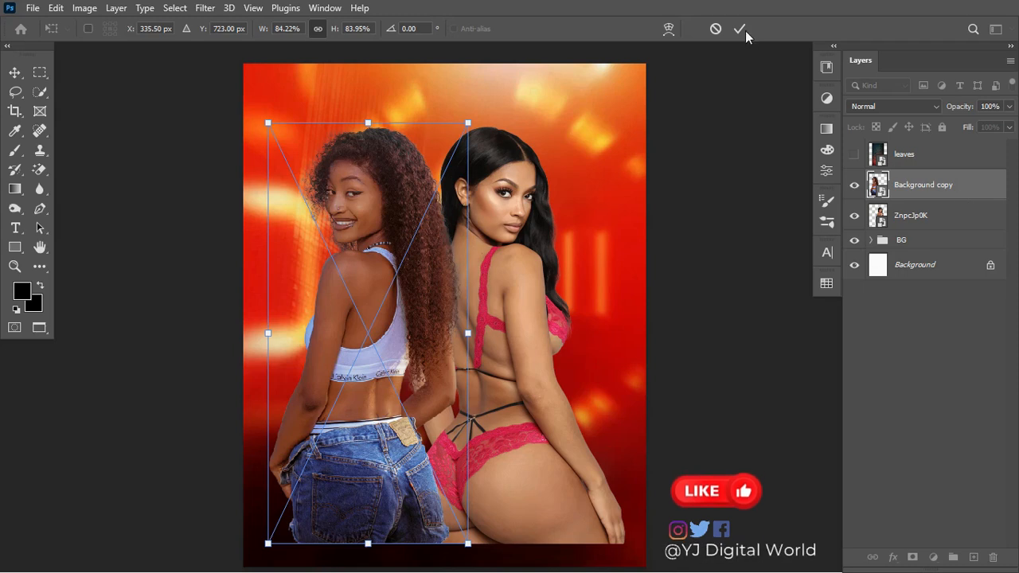
click(742, 29)
key(b)
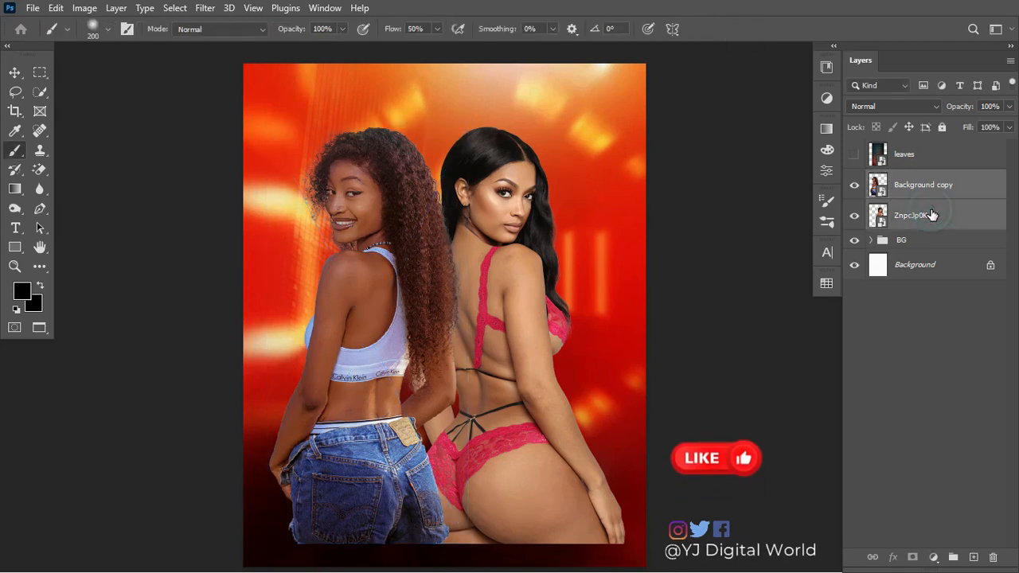
Group the two model layers and center the group horizontally on the canvas.
key(ctrl+g)
key(ctrl+a)
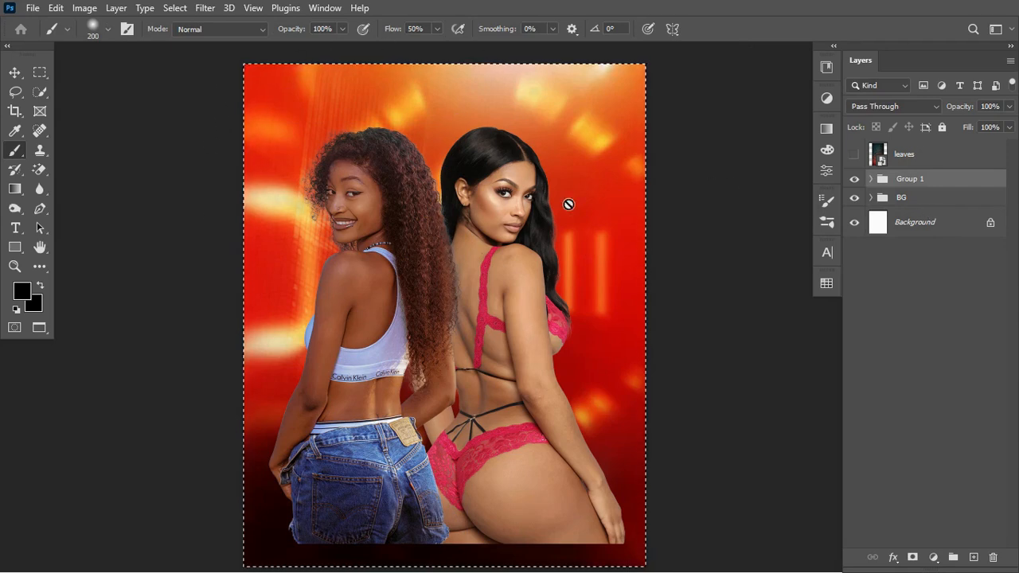
click(18, 73)
click(344, 31)
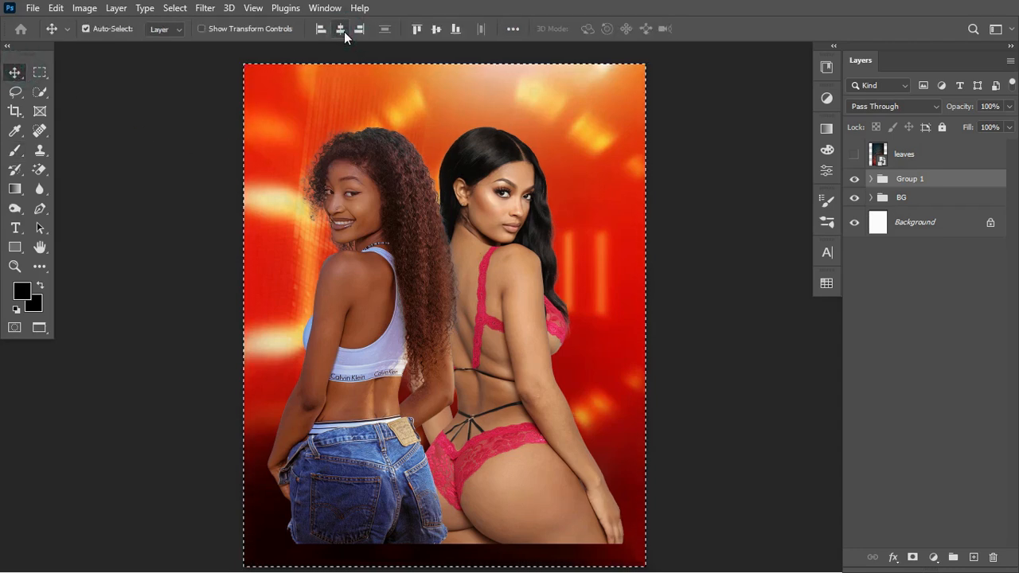
key(ctrl+d)
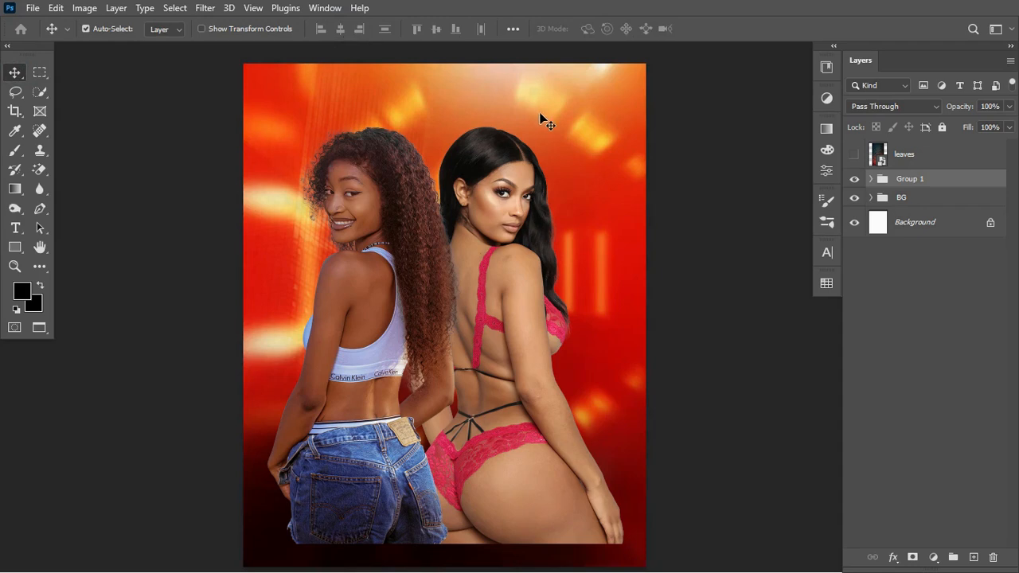
Identify the model layers inside Group 1 by toggling their visibility, and move ZnpcJp0K above Background copy.
click(871, 179)
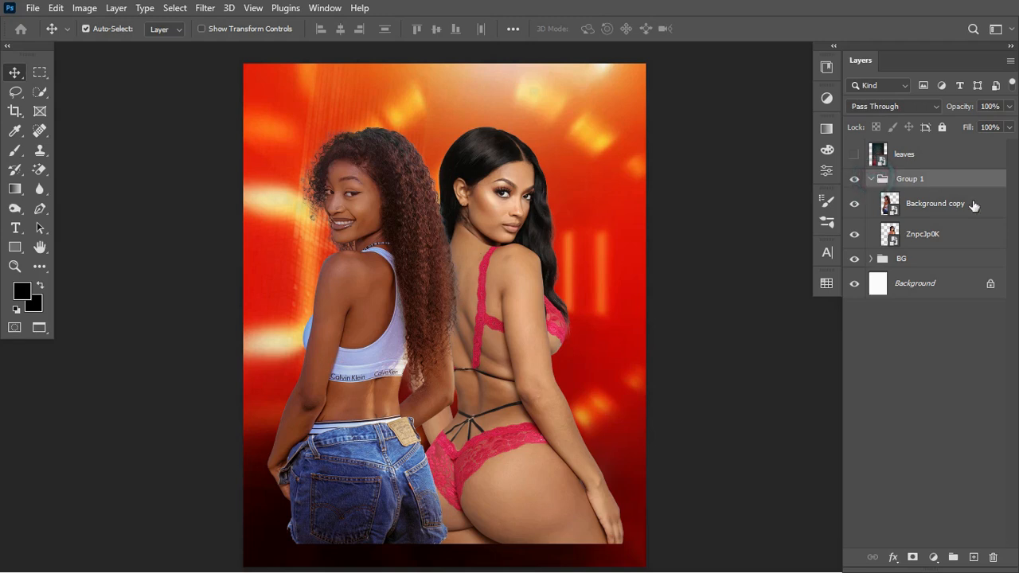
click(929, 239)
click(854, 204)
click(854, 205)
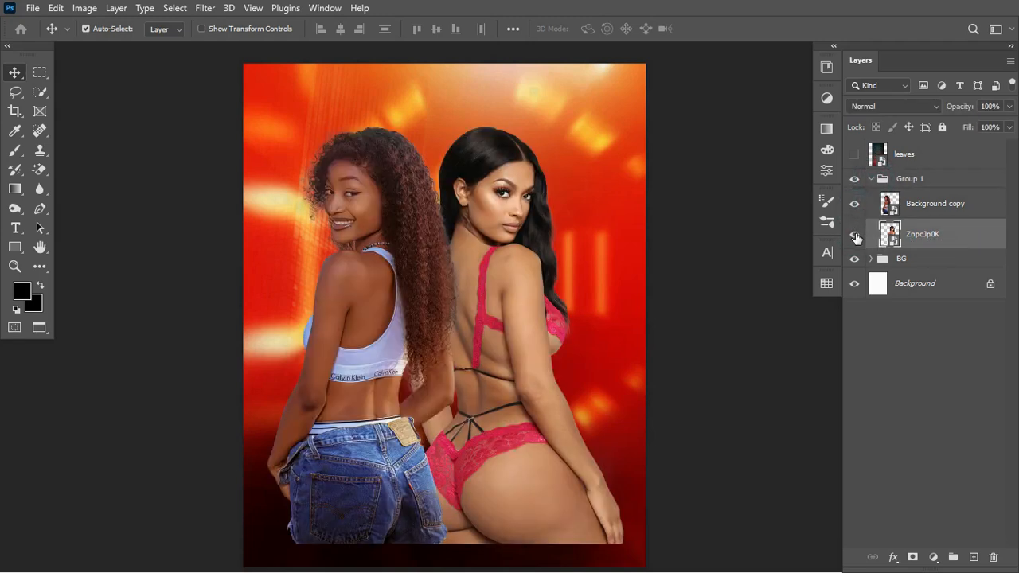
drag(935, 236, 934, 205)
click(855, 234)
click(855, 235)
Open the Camera Raw Filter on the Background copy layer with a side-by-side before/after preview at 66.7%.
click(988, 238)
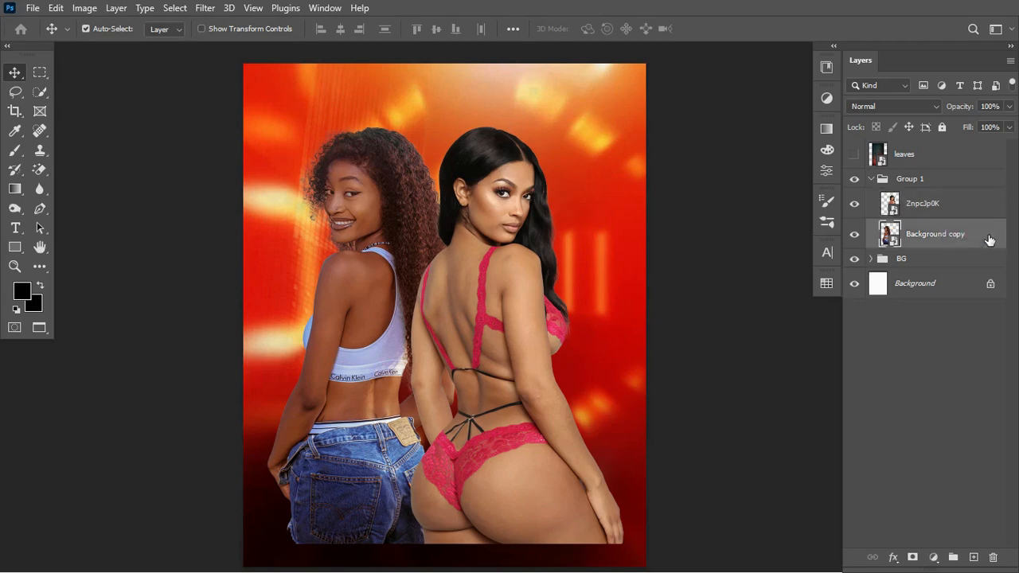
click(855, 235)
click(855, 235)
click(208, 8)
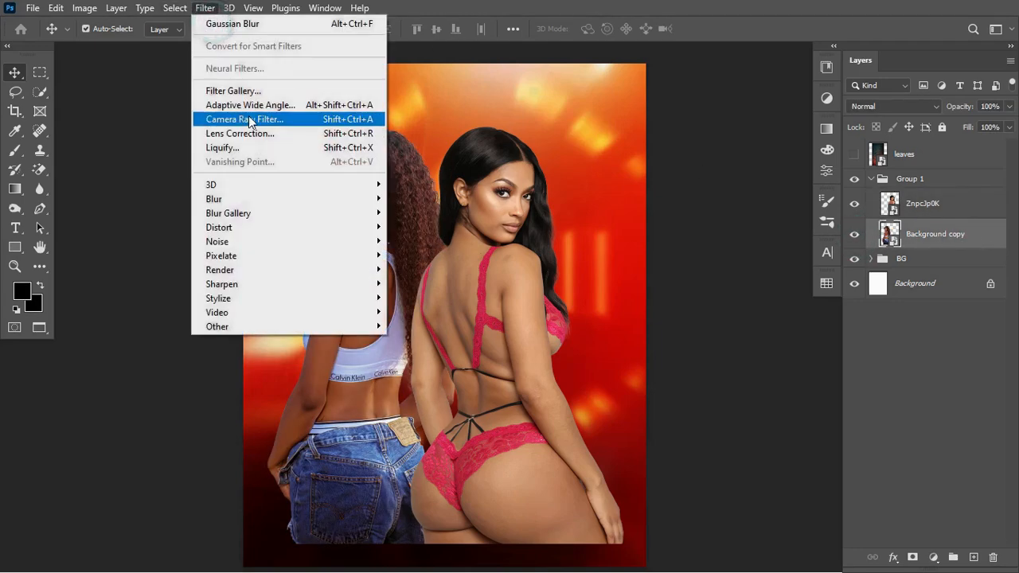
click(263, 117)
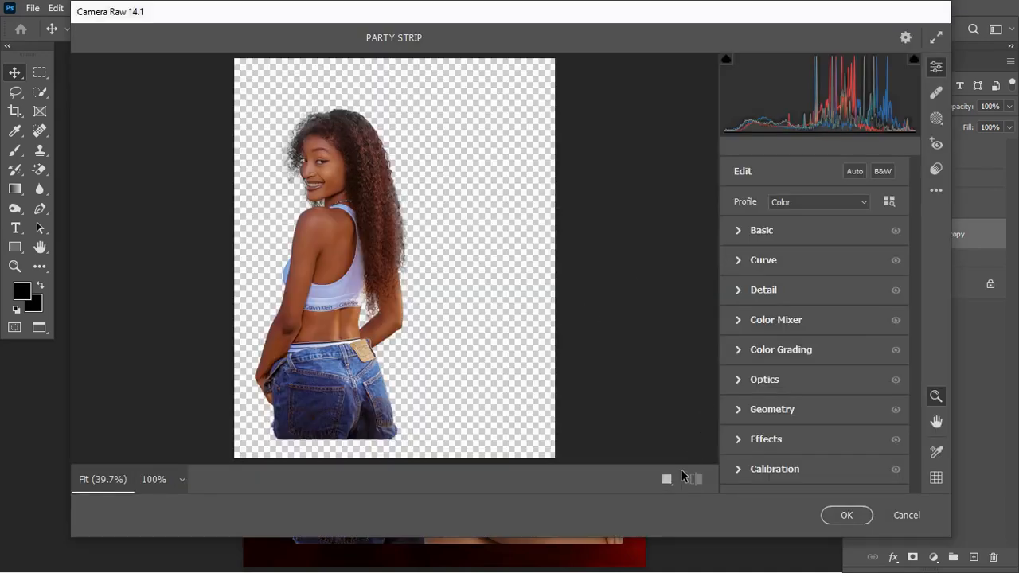
click(667, 480)
key(ctrl+plus)
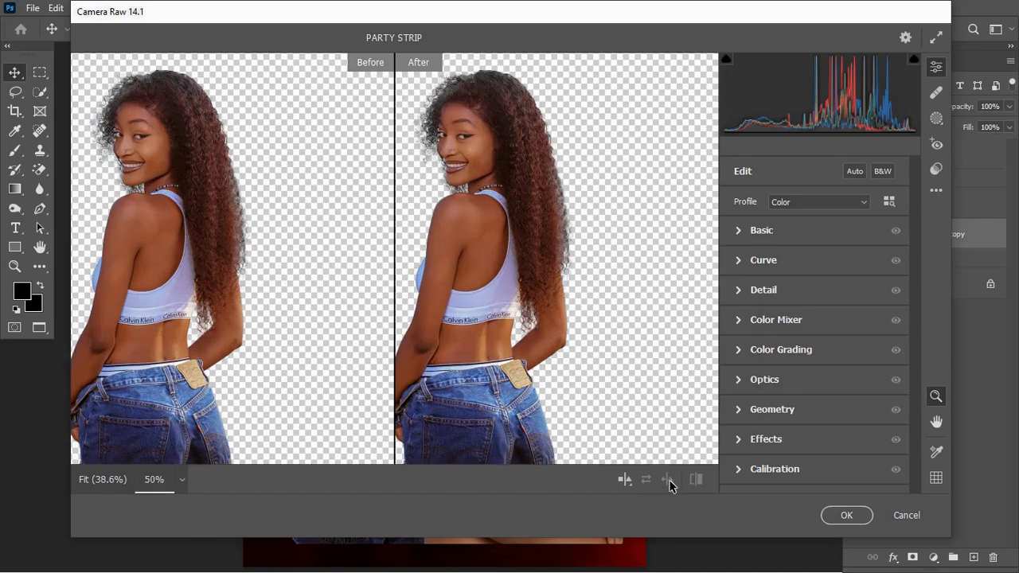
key(ctrl+plus)
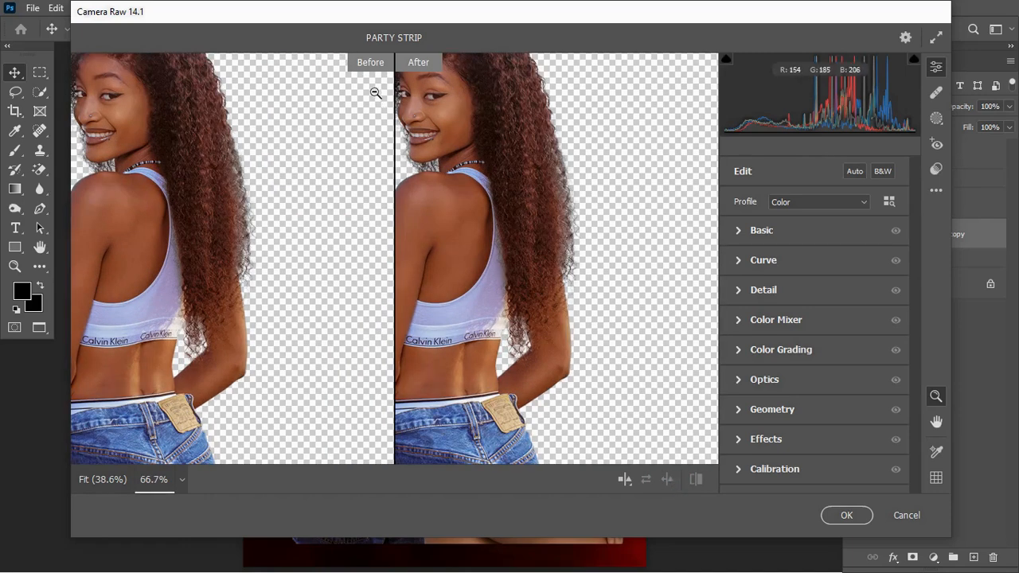
In the Basic adjustments, set Texture to +98, Clarity to +26 and Saturation to -64 for the curly-haired model.
click(739, 233)
drag(918, 285, 918, 333)
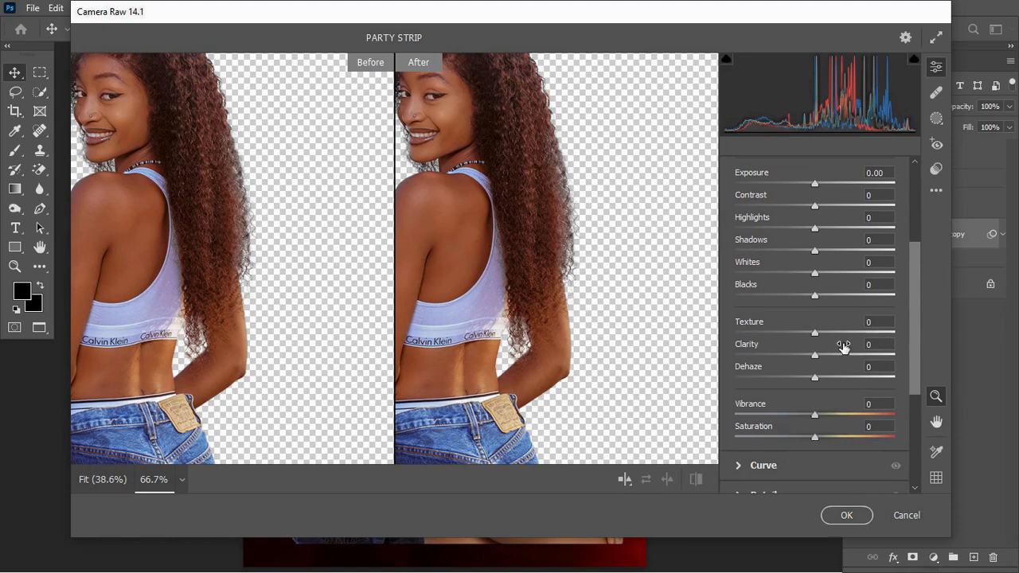
drag(816, 335, 888, 336)
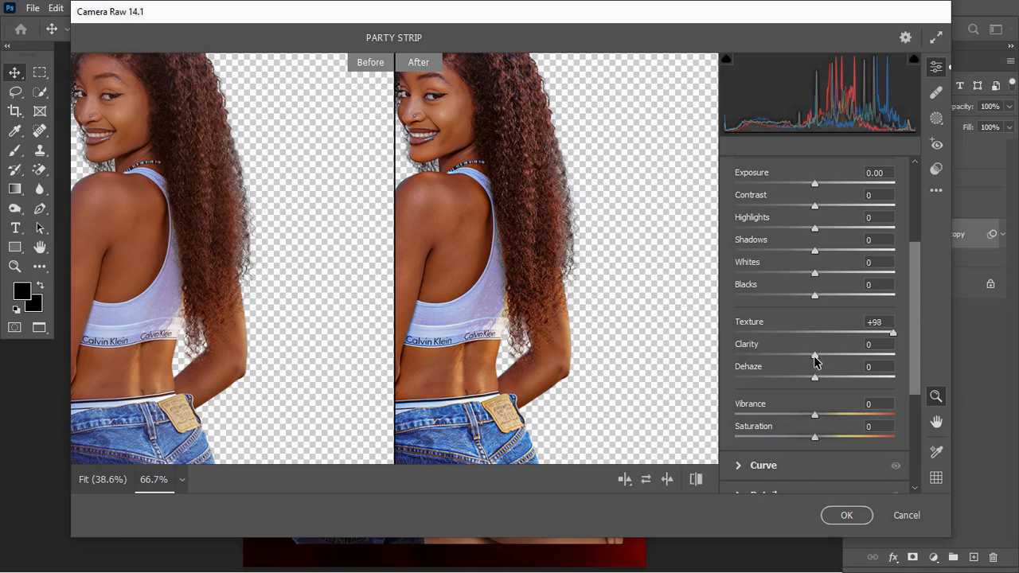
drag(819, 360, 840, 360)
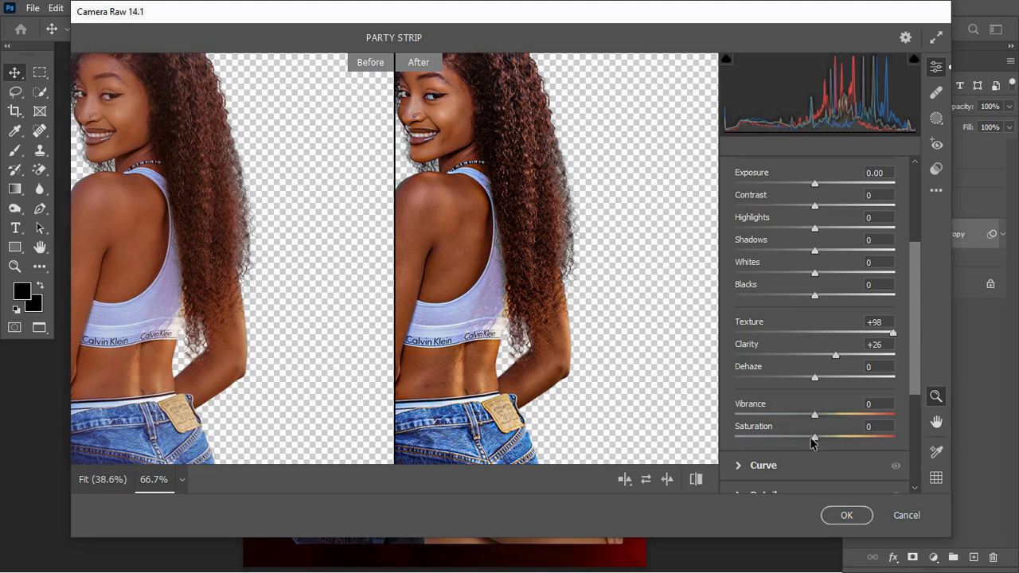
drag(815, 442, 762, 443)
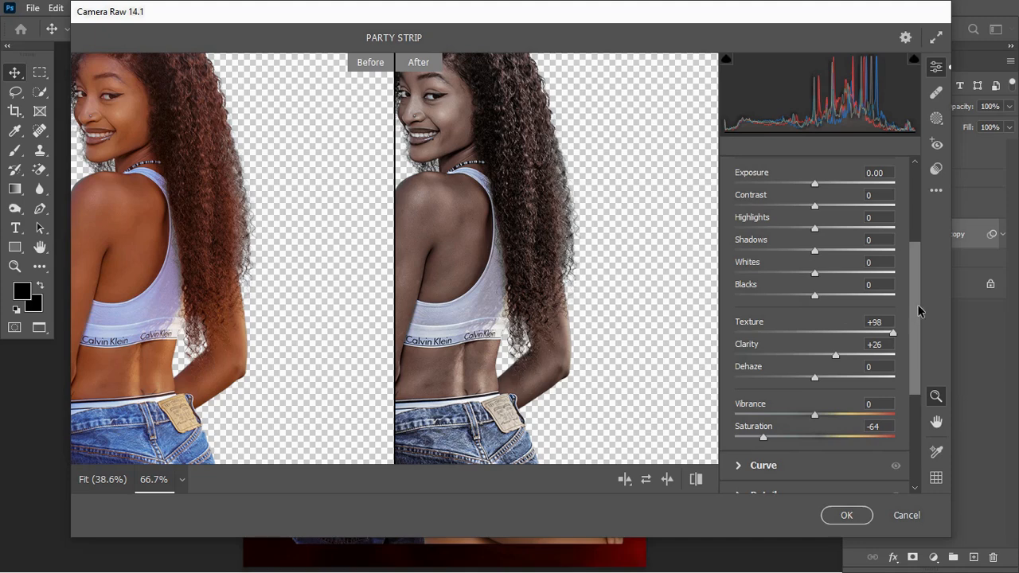
Adjust the model's tones with Exposure +1.05, Contrast +36, Highlights -74, Shadows -8, Whites +47 and Blacks +9.
drag(917, 302, 916, 255)
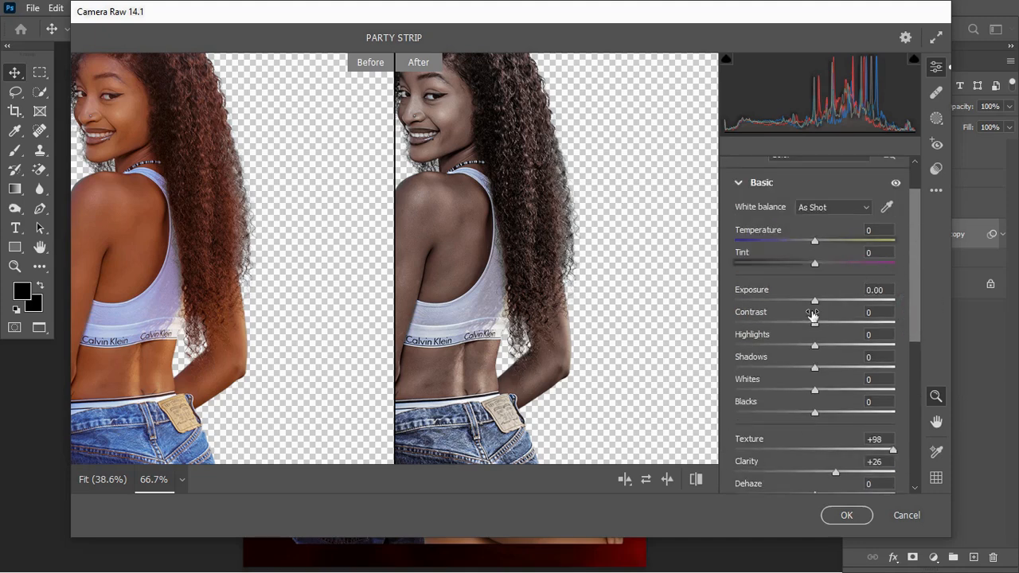
drag(913, 275, 914, 294)
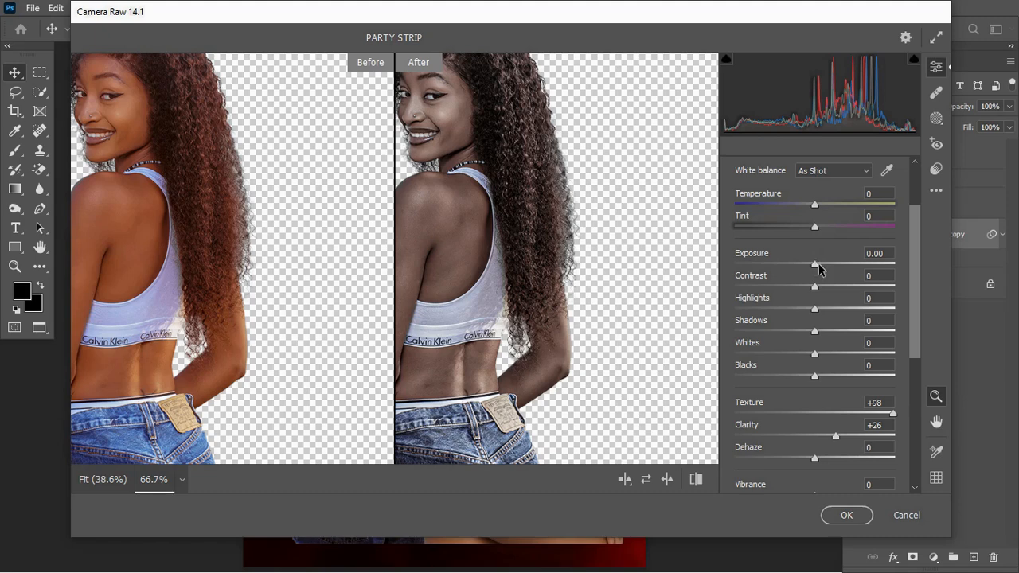
drag(815, 267, 817, 268)
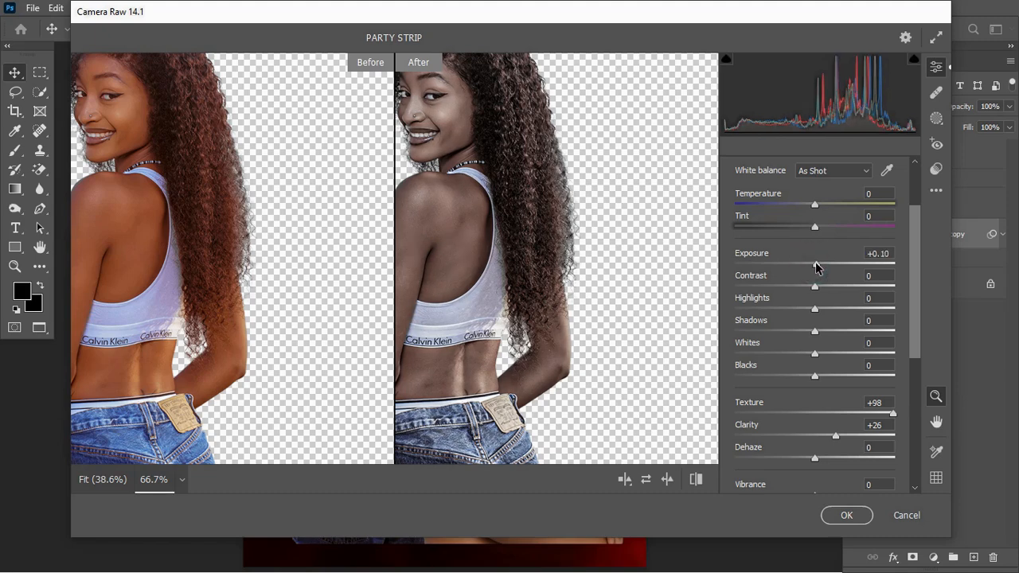
drag(817, 269, 832, 269)
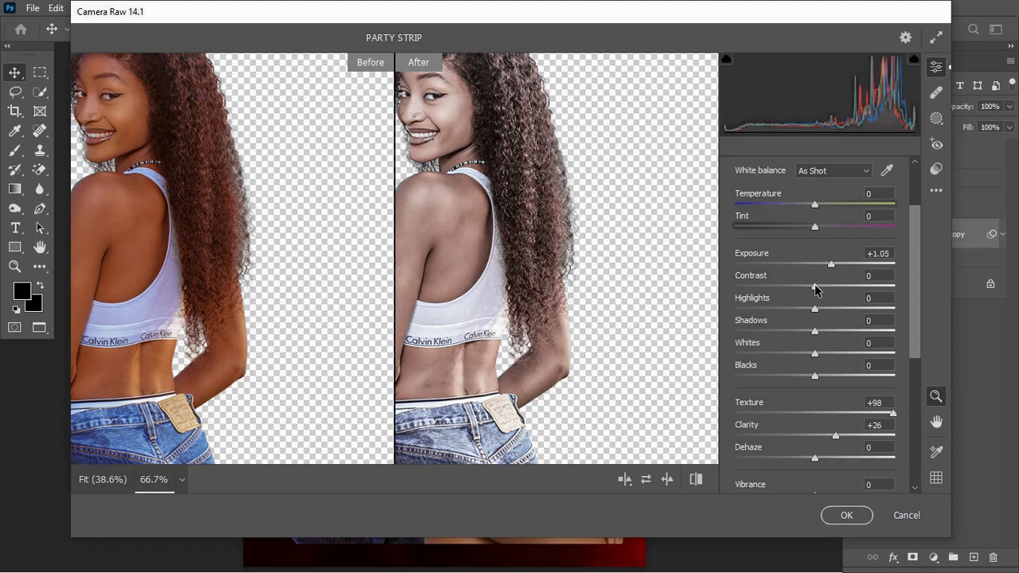
drag(815, 287, 844, 293)
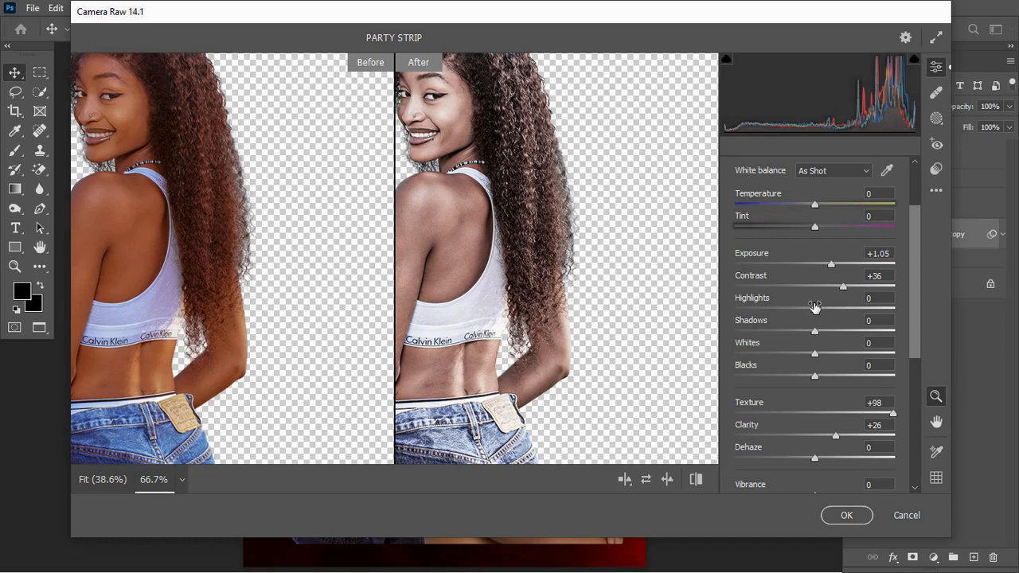
drag(817, 310, 755, 310)
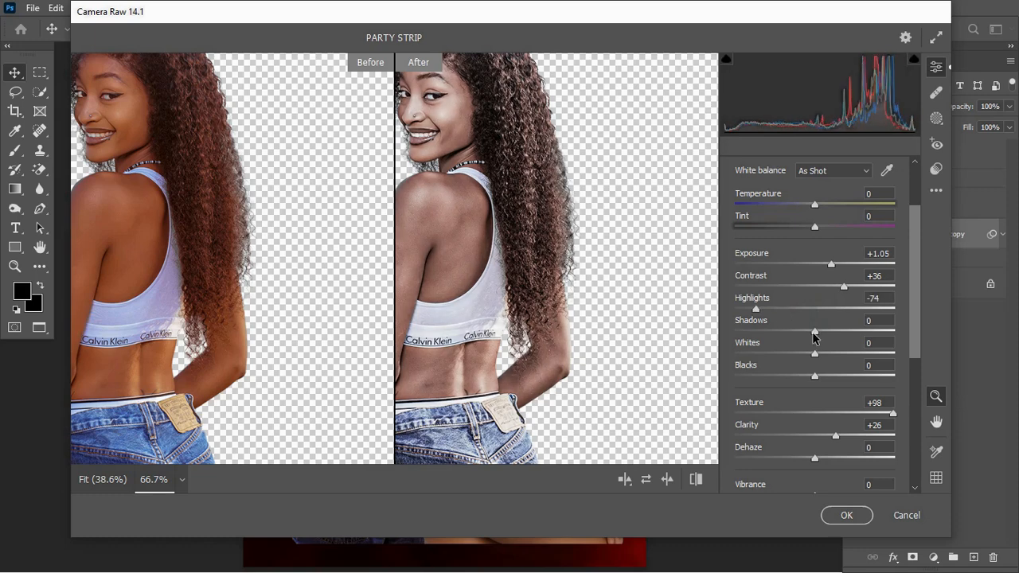
drag(812, 334, 808, 332)
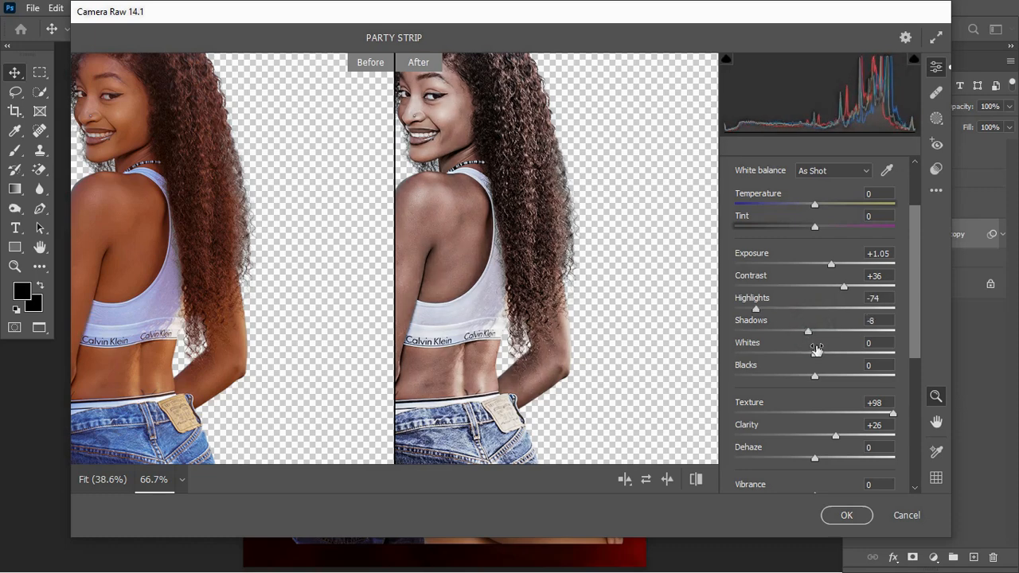
drag(814, 351, 851, 352)
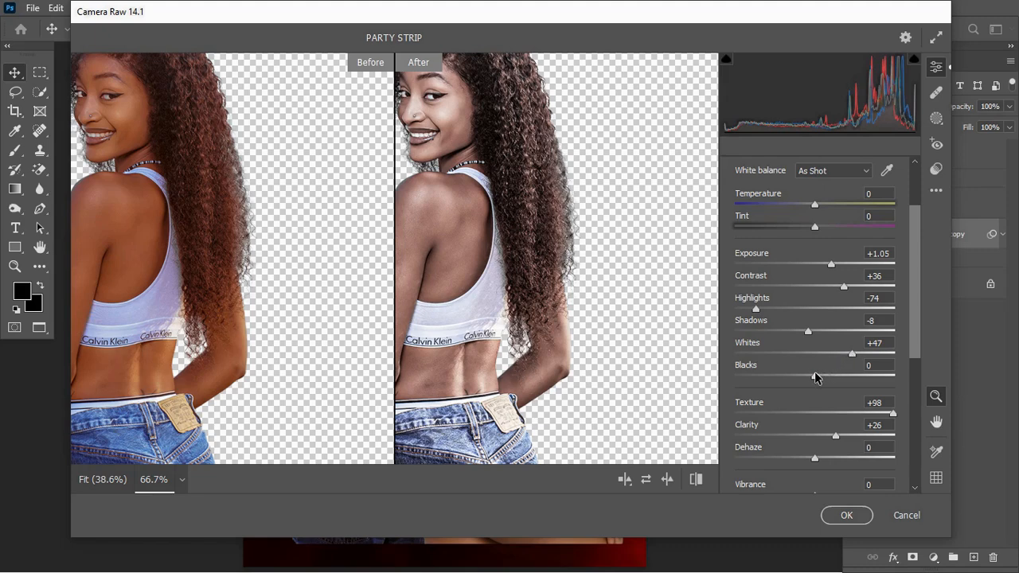
drag(816, 376, 825, 375)
Set Sharpening to 62 and Noise Reduction to 18, apply the filter, and collapse the Background copy layer's smart filter list.
drag(913, 313, 917, 393)
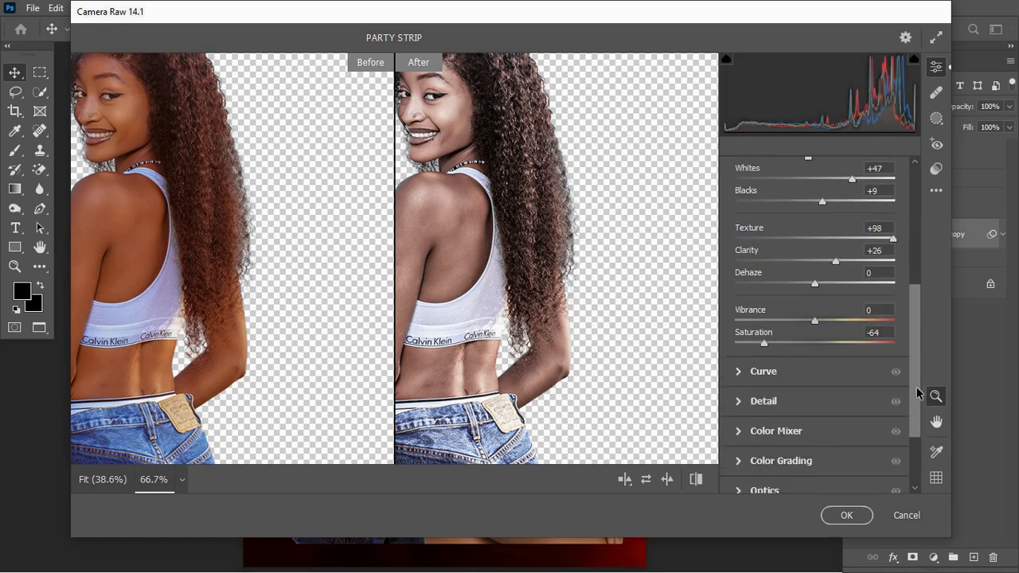
click(744, 402)
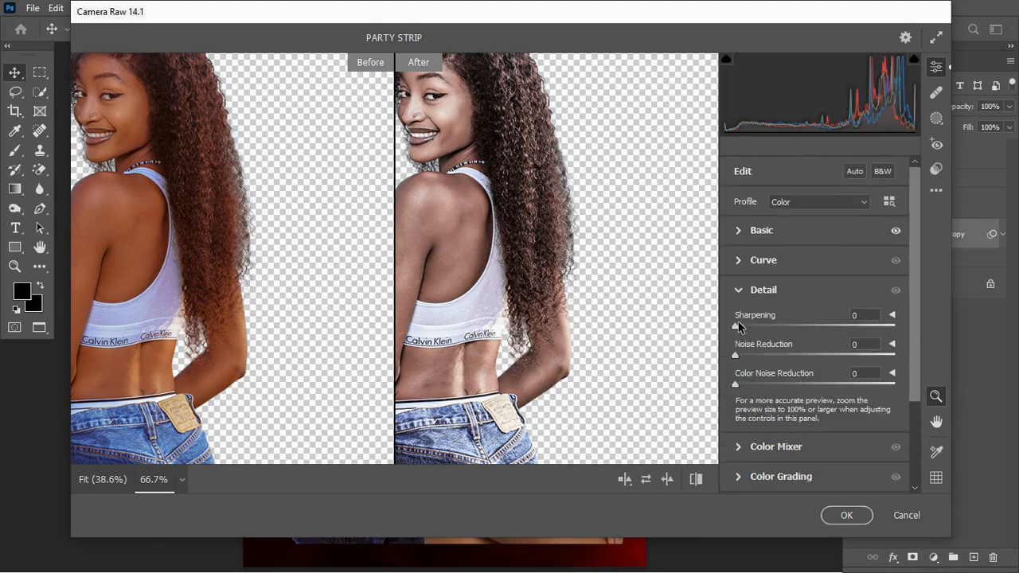
drag(738, 326, 801, 328)
drag(739, 357, 766, 352)
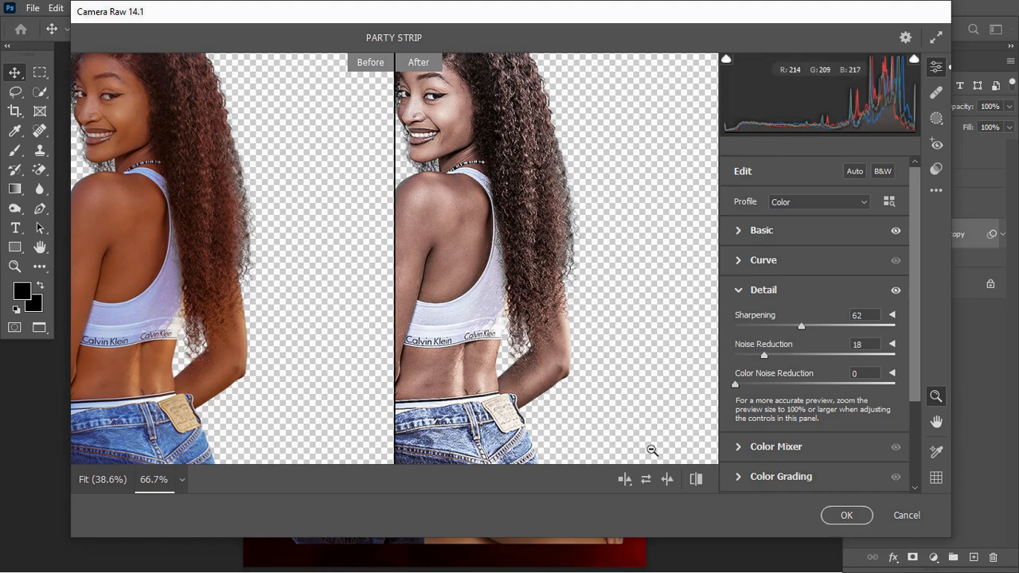
click(843, 516)
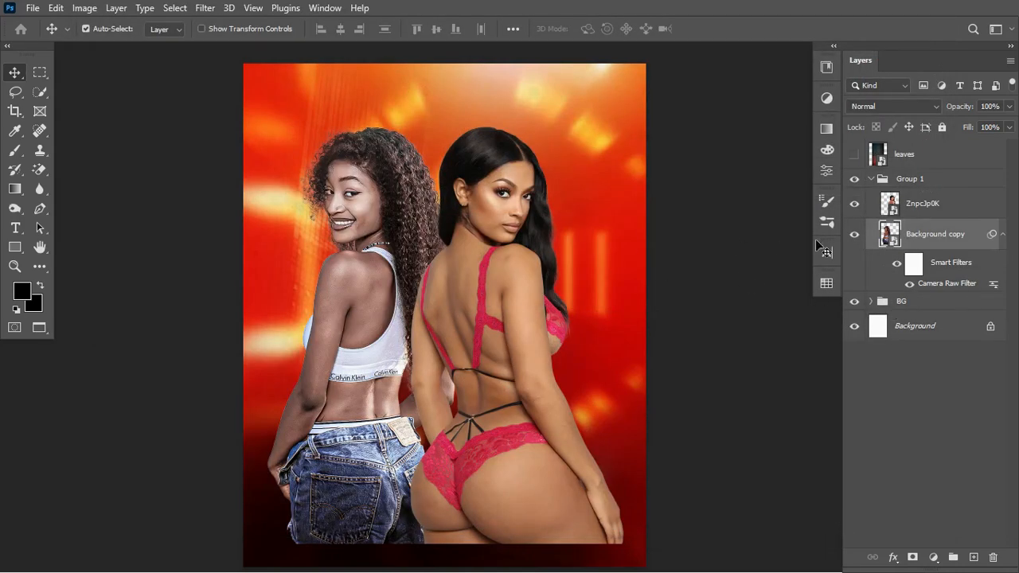
click(1002, 234)
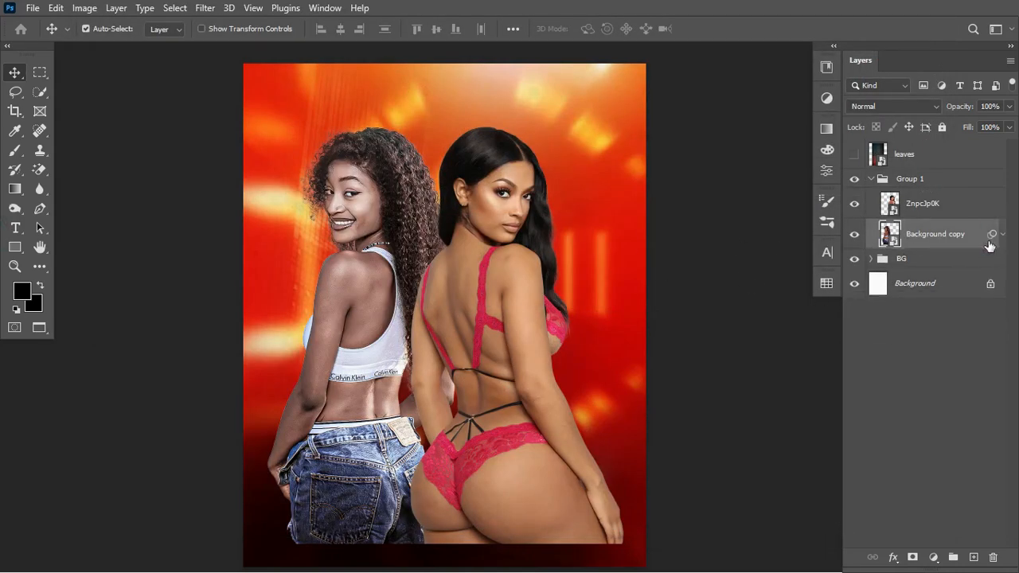
Check the ZnpcJp0K layer by toggling its visibility and open the Camera Raw Filter on it.
click(964, 209)
click(857, 205)
click(857, 204)
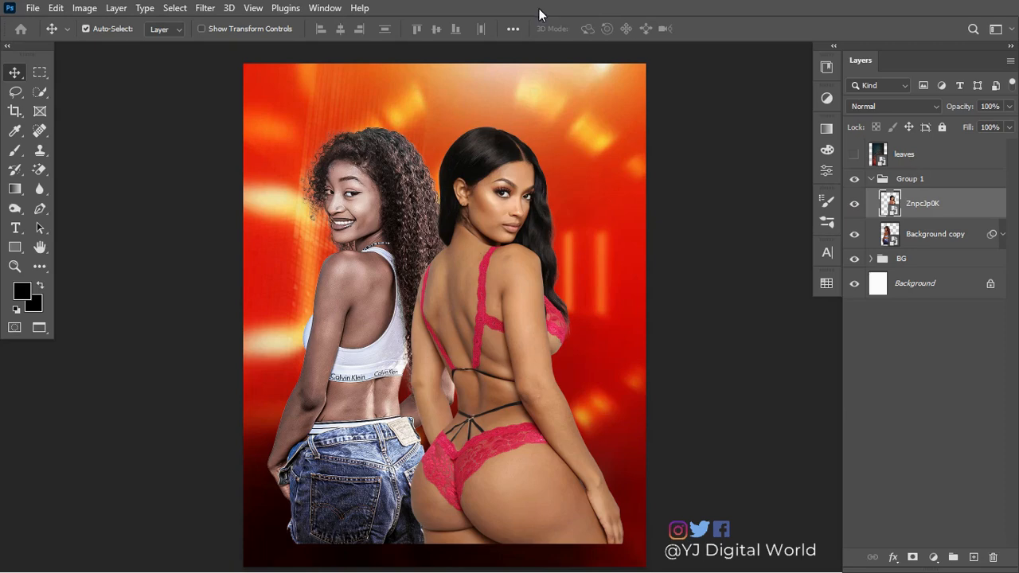
click(203, 7)
click(286, 119)
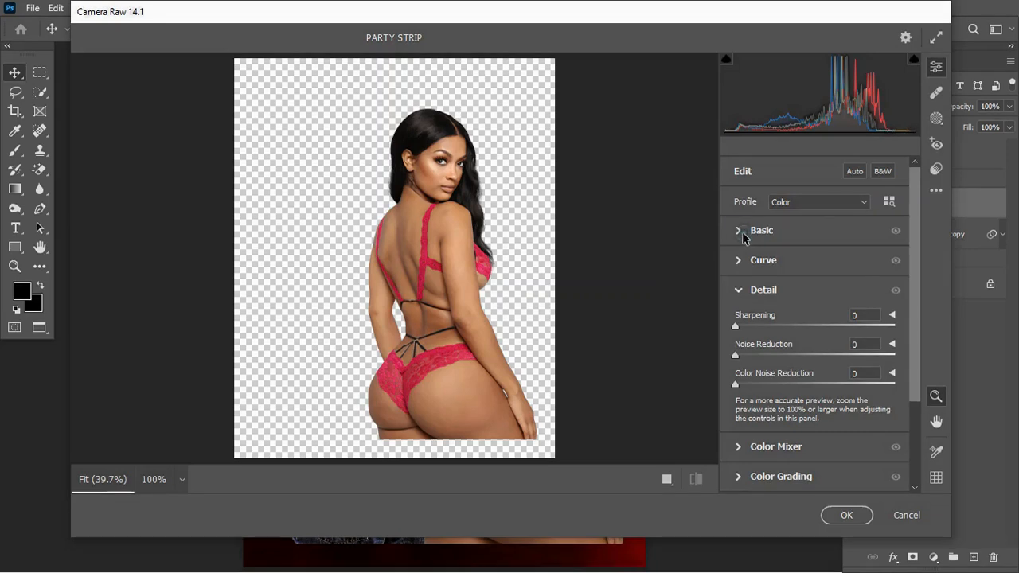
Adjust this model's tones with Exposure +0.20, Contrast +19, Highlights +7, Shadows +15 and Blacks -36.
click(740, 232)
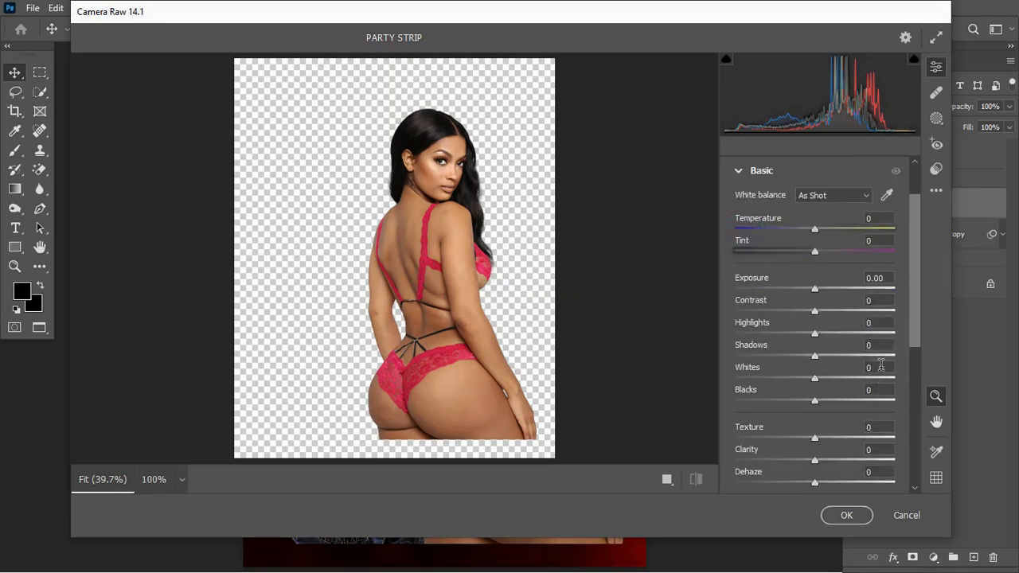
drag(918, 315, 916, 380)
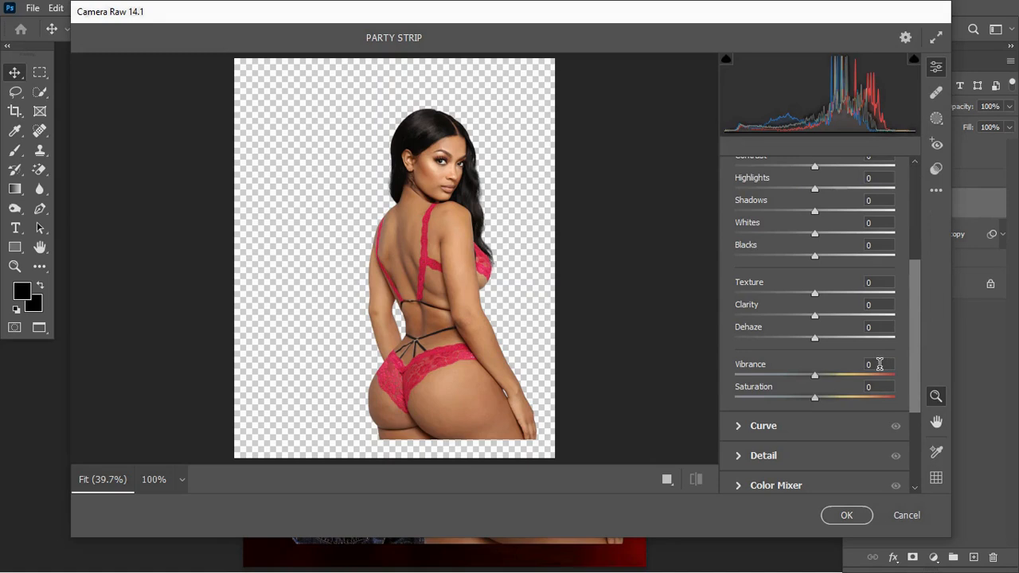
mouse_move(756, 364)
drag(913, 274, 913, 252)
drag(811, 179, 833, 205)
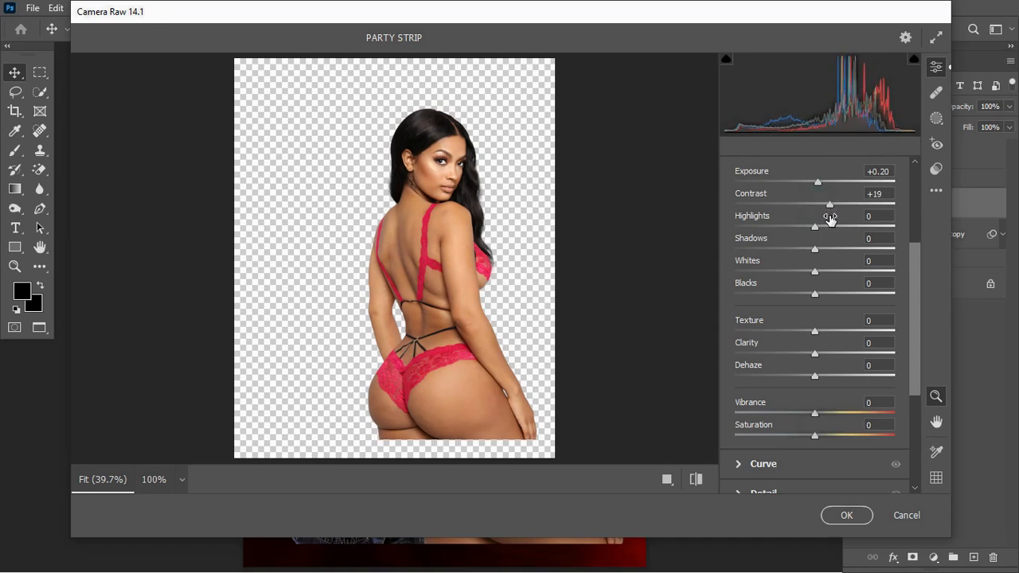
drag(816, 231, 822, 229)
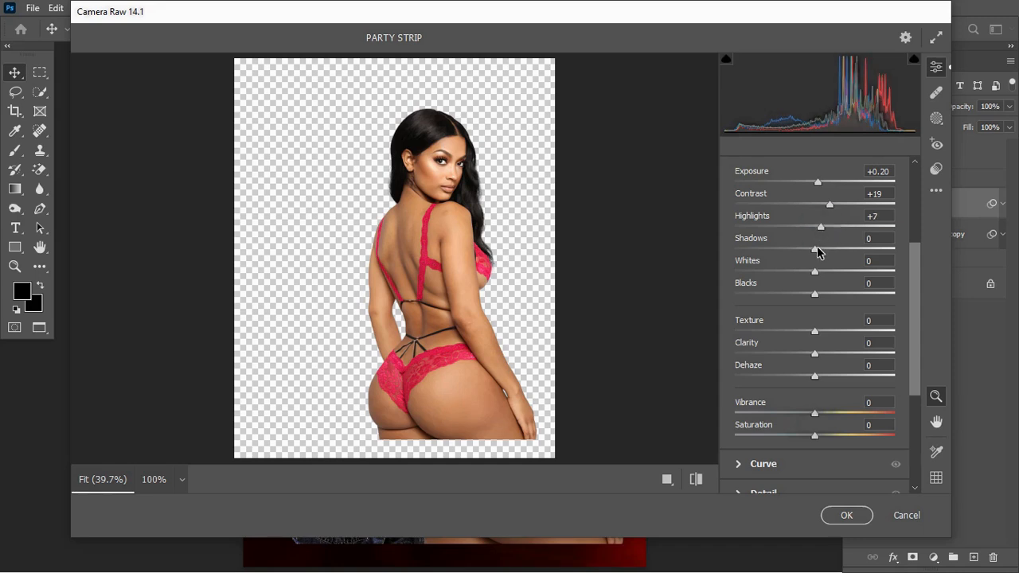
drag(817, 249, 829, 248)
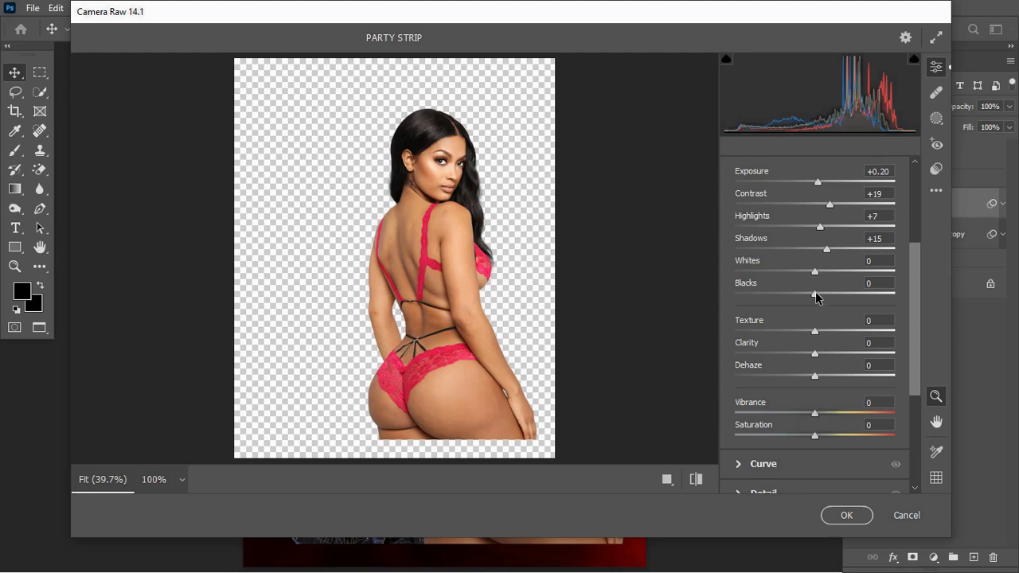
drag(816, 294, 793, 297)
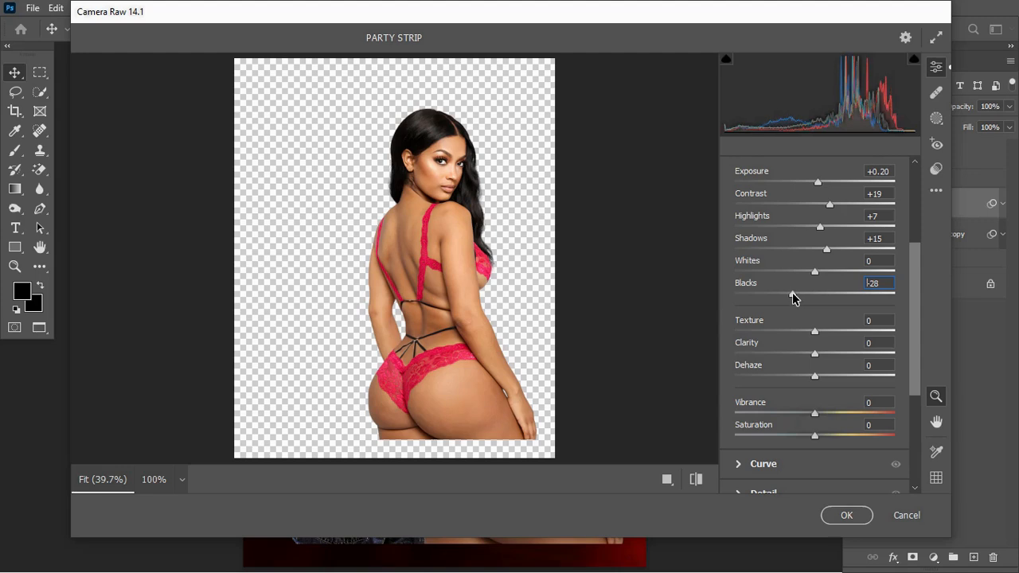
drag(793, 297, 786, 296)
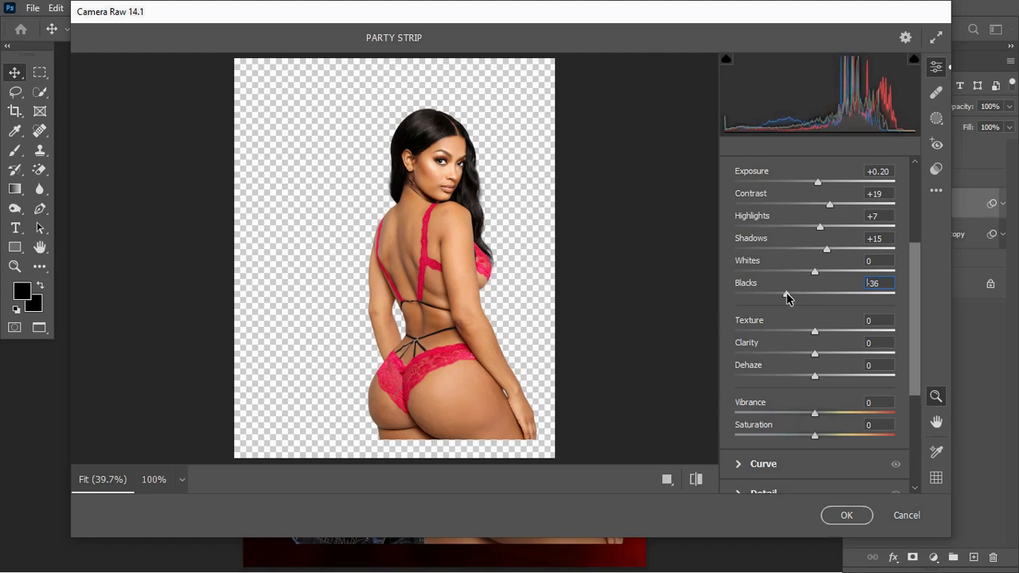
Set Texture to +100, Clarity to +18, Dehaze to -4 and Saturation to about -43 for the dark-haired model.
click(816, 332)
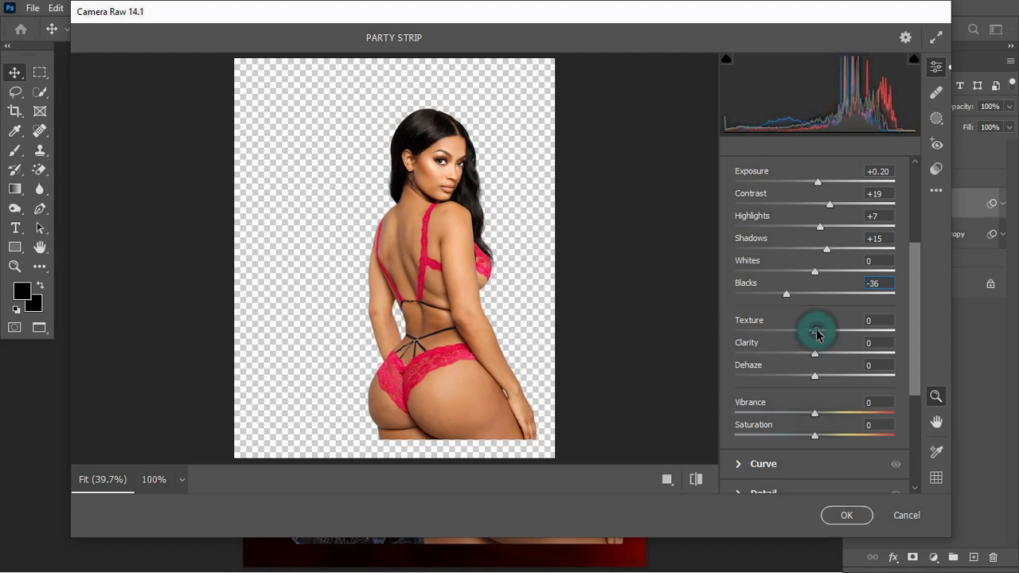
drag(816, 332, 896, 331)
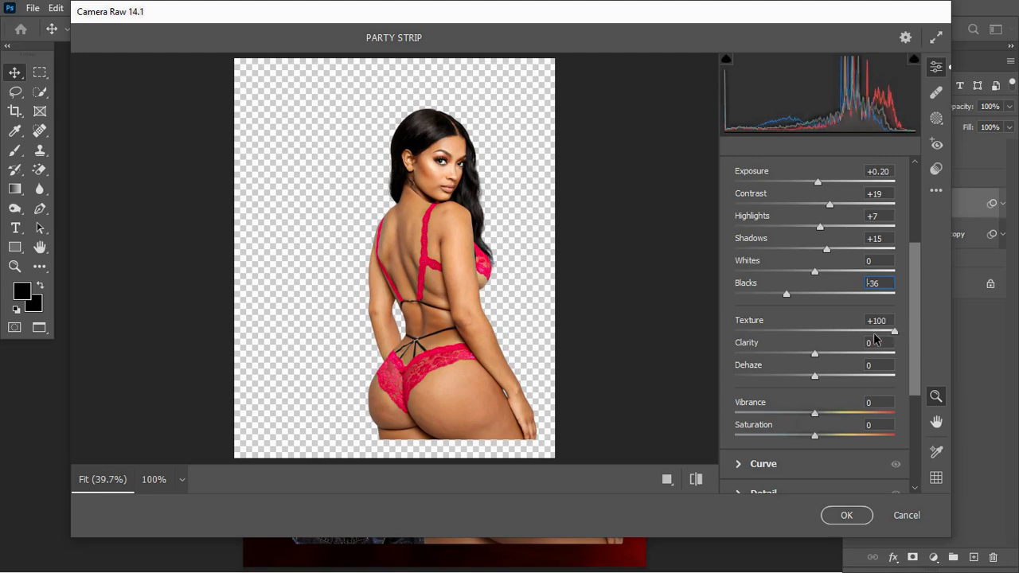
drag(818, 356, 832, 355)
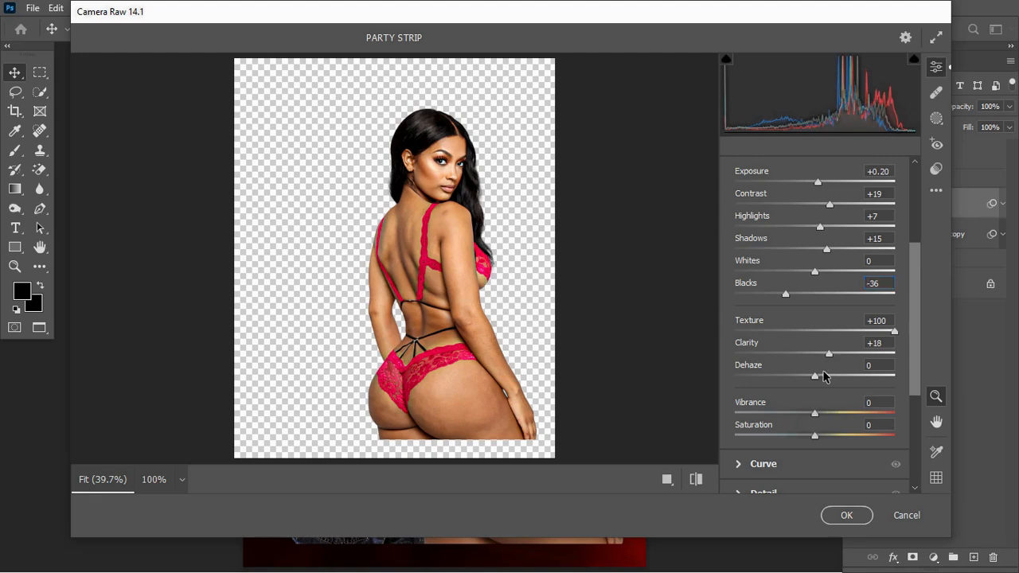
click(816, 379)
drag(811, 375, 812, 375)
drag(916, 338, 918, 365)
click(814, 388)
drag(814, 388, 780, 391)
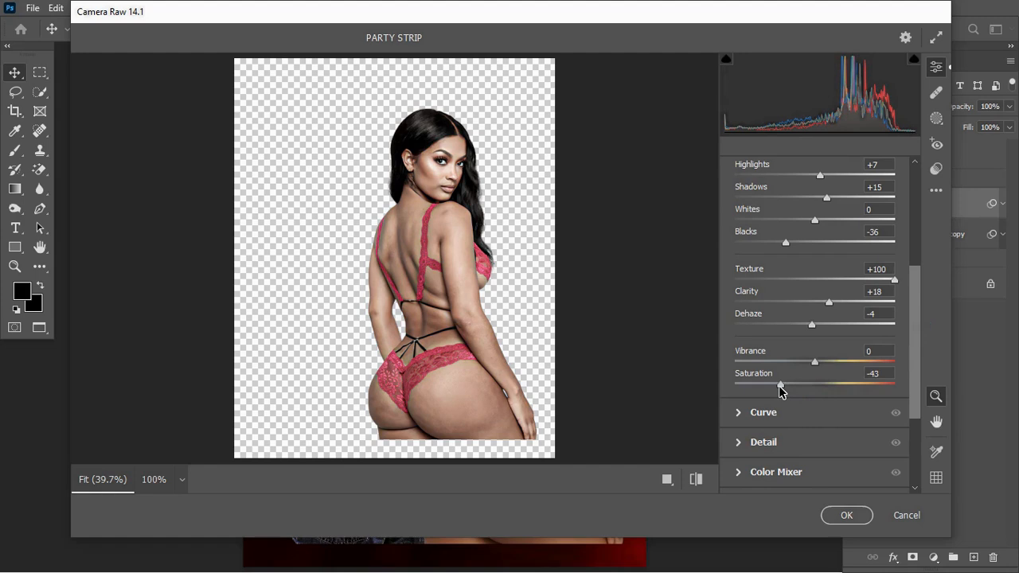
drag(780, 391, 778, 391)
Set Sharpening to 91 and show a side-by-side before/after preview at 50% zoom.
click(762, 442)
drag(745, 327, 832, 327)
click(667, 479)
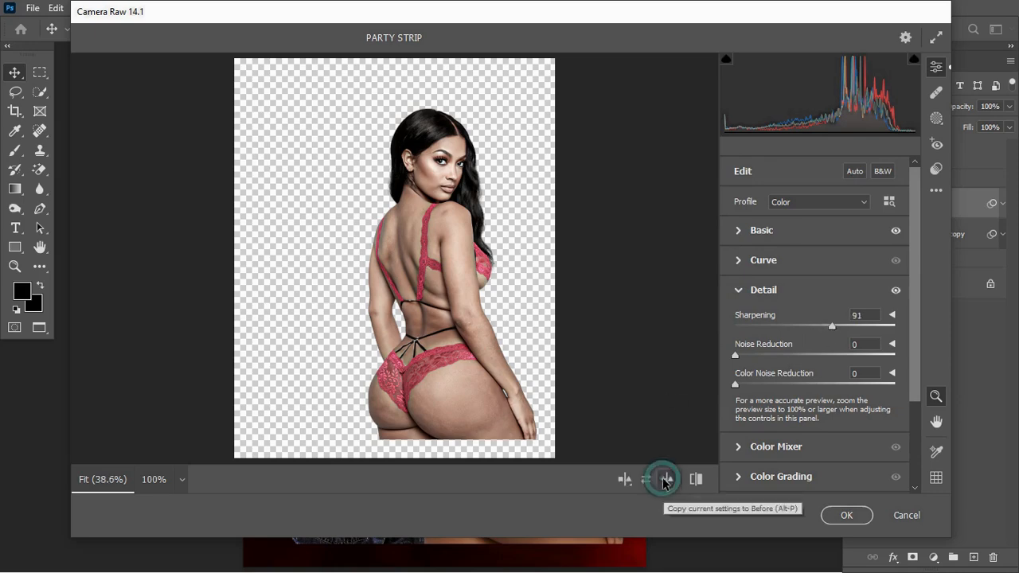
key(ctrl+plus)
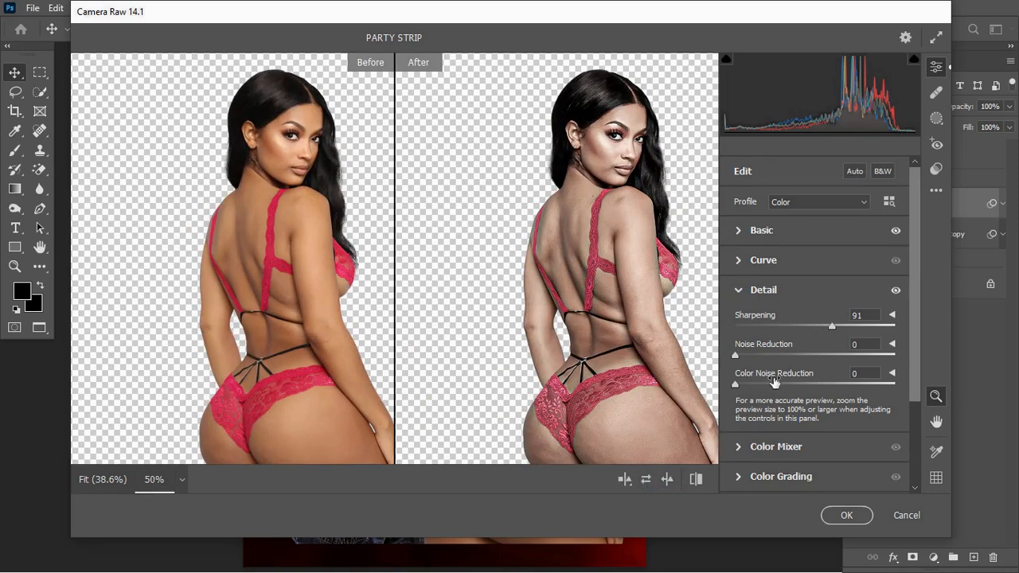
Raise Sharpening to 121, set Noise Reduction to 20, and apply the Camera Raw Filter to the ZnpcJp0K layer.
drag(839, 335, 863, 326)
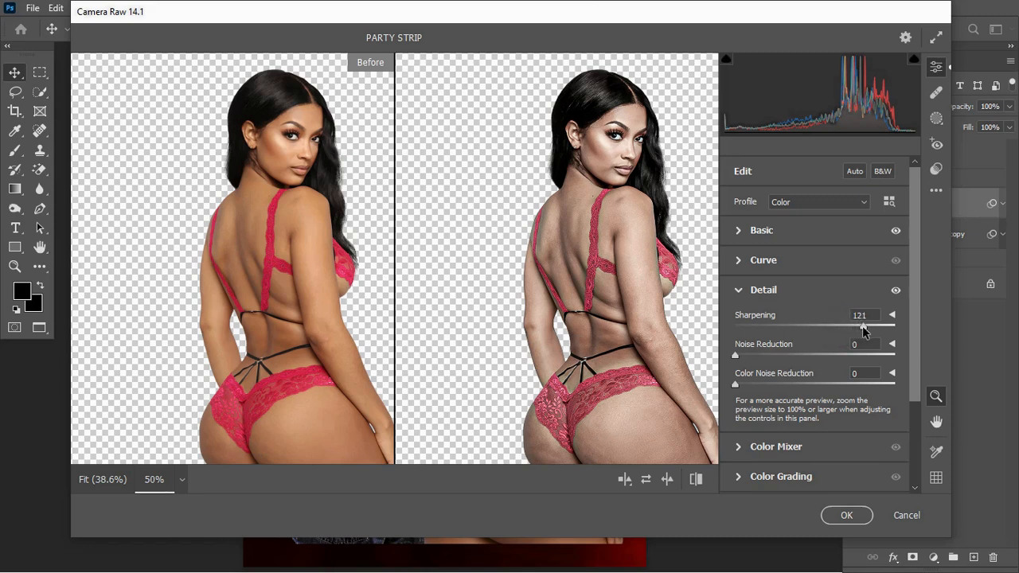
click(741, 357)
drag(753, 359, 770, 355)
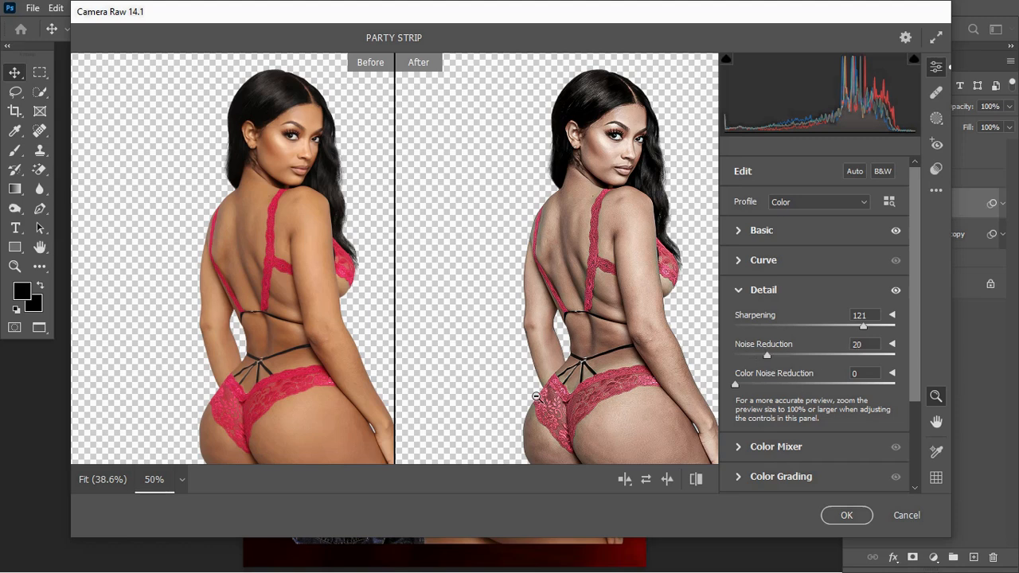
click(842, 515)
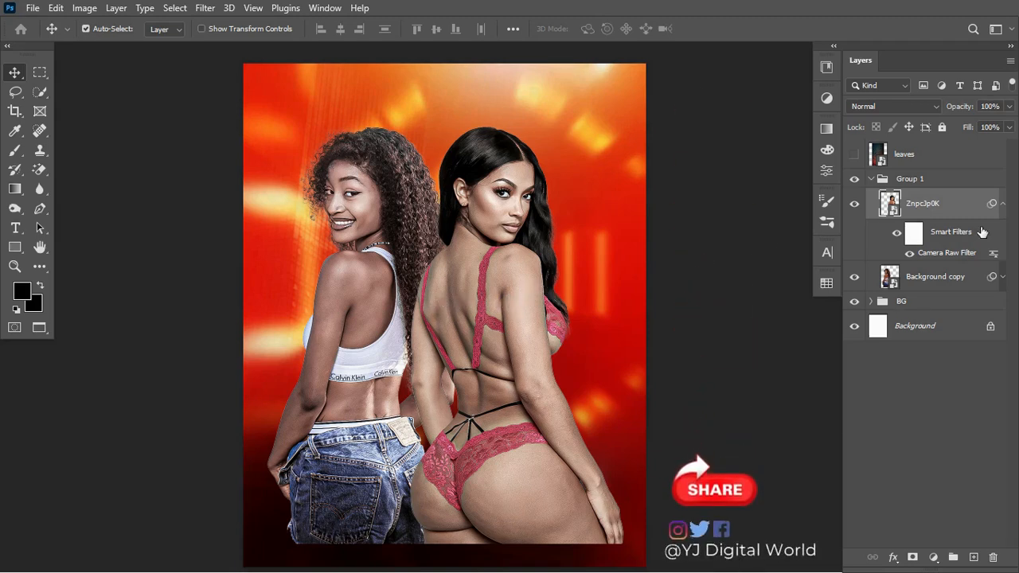
Collapse the ZnpcJp0K layer's smart filters and add a Selective Color adjustment clipped to the Background copy layer.
click(1003, 204)
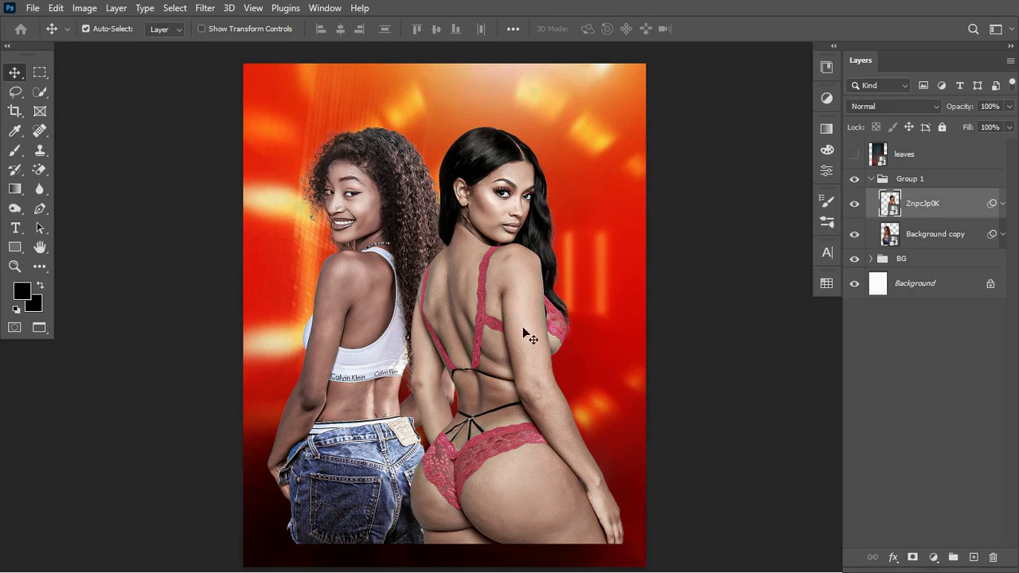
click(958, 233)
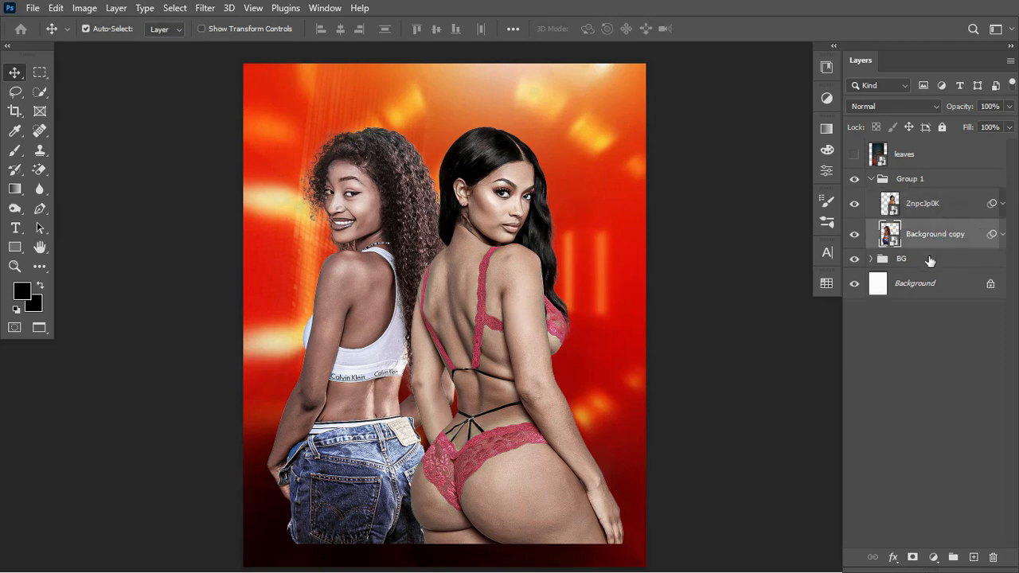
click(855, 235)
click(855, 235)
click(933, 557)
click(941, 540)
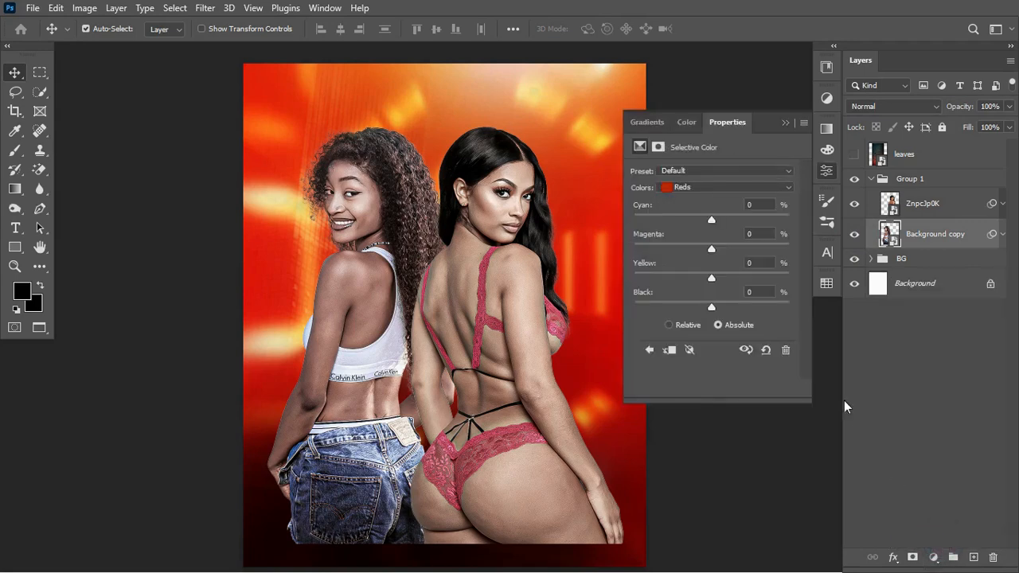
click(699, 388)
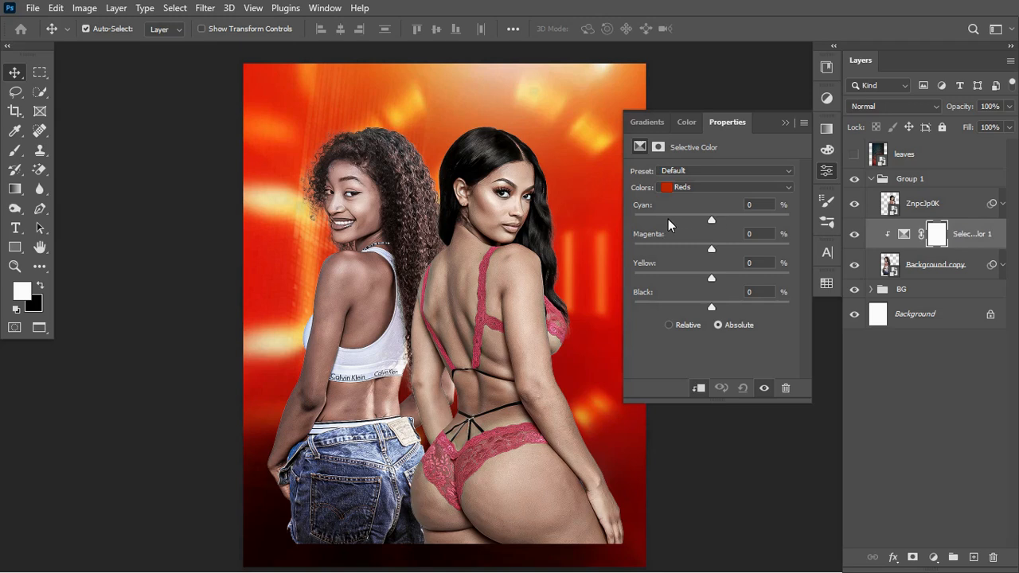
In the Selective Color adjustment, set the Reds to Cyan -22% and Yellow +60%.
click(697, 190)
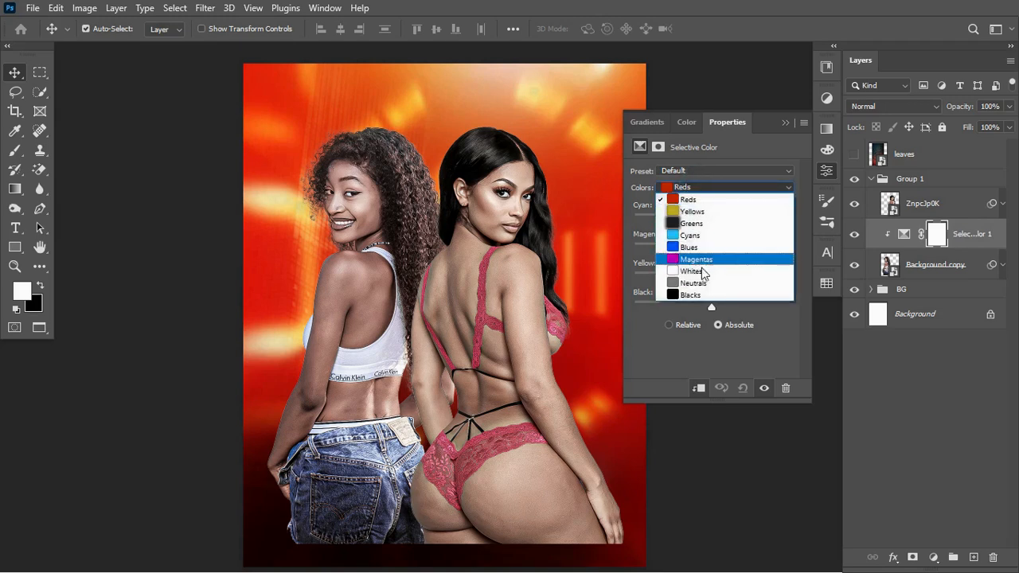
click(715, 191)
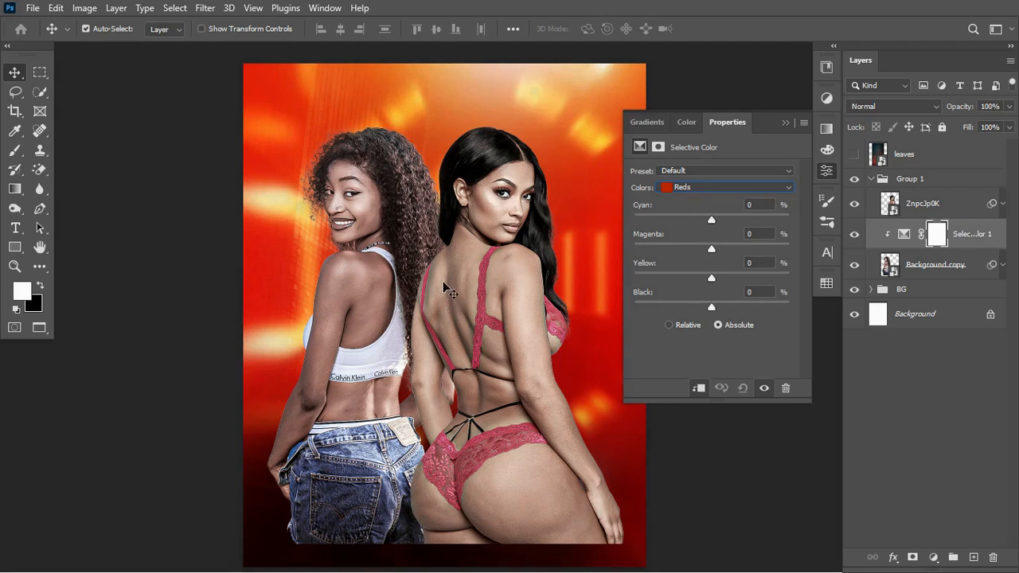
drag(712, 219, 641, 241)
drag(639, 235, 694, 228)
drag(713, 279, 711, 281)
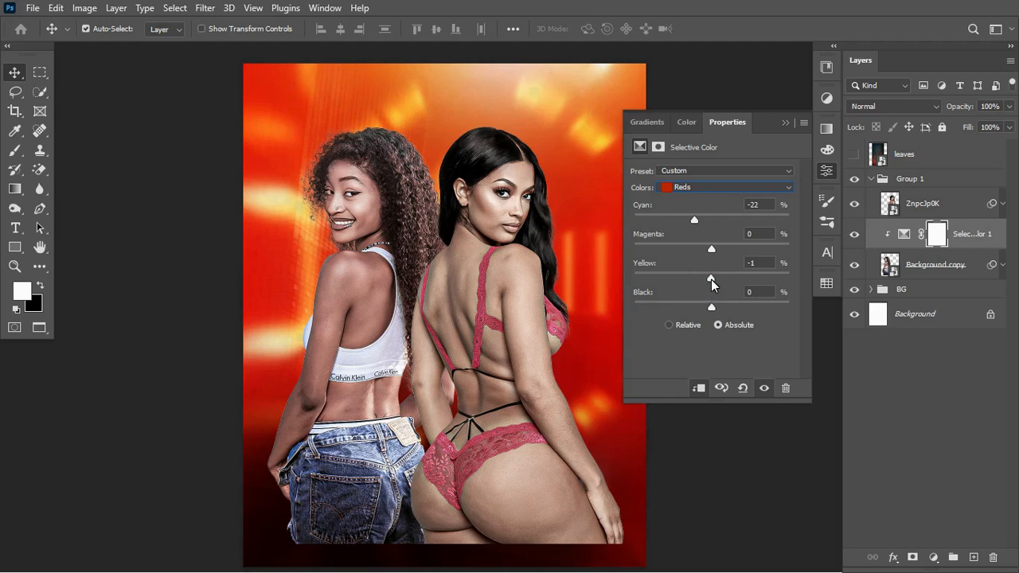
drag(711, 280, 757, 280)
Set the Selective Color Yellows to Cyan -19% and Yellow +54%.
click(732, 191)
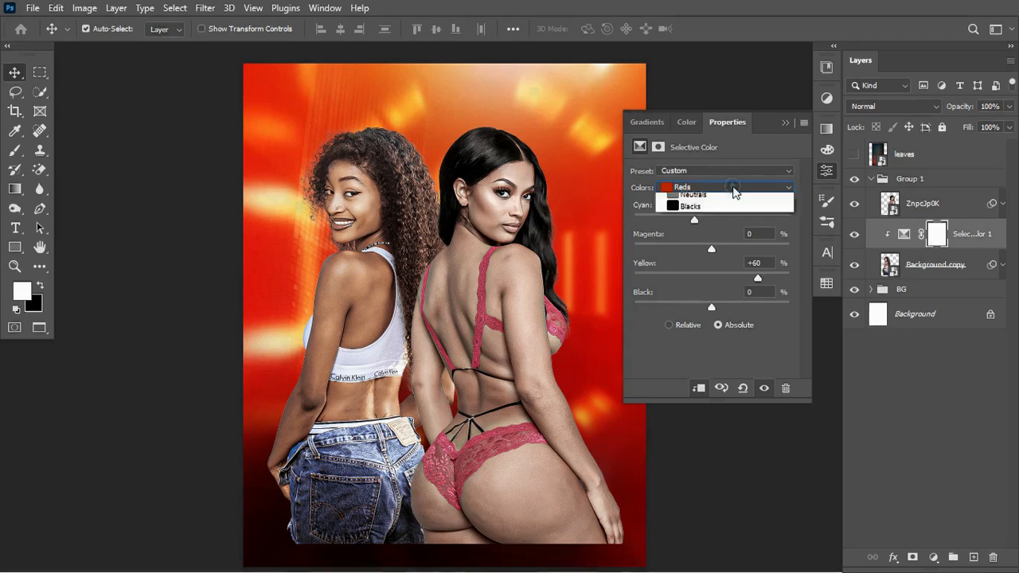
click(730, 212)
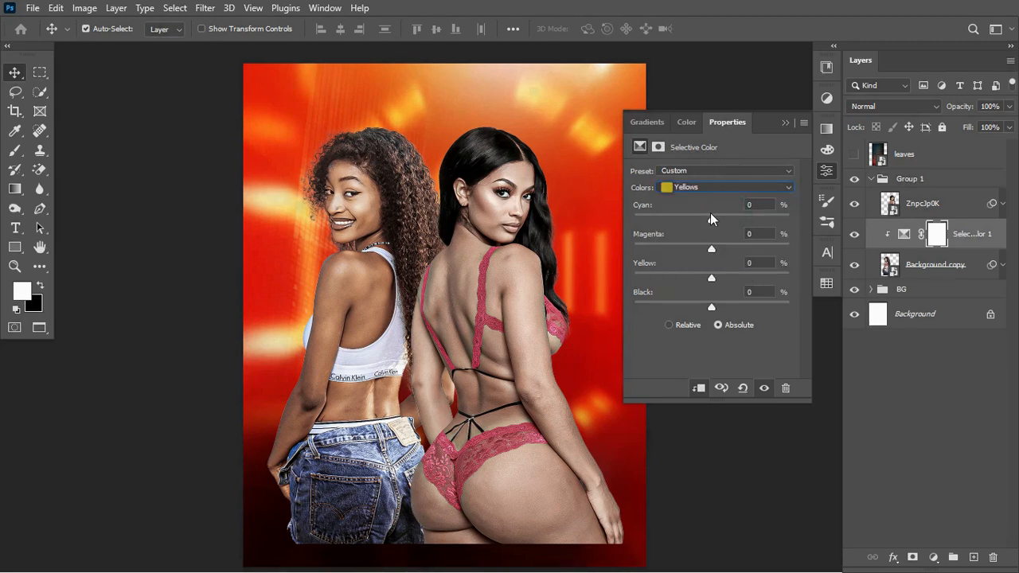
drag(714, 219, 704, 220)
click(712, 278)
drag(710, 273, 704, 276)
drag(703, 277, 755, 282)
Add a clipped Color Balance adjustment for the curly-haired model, shifting the midtones slightly toward red and setting Yellow–Blue to -10.
click(934, 557)
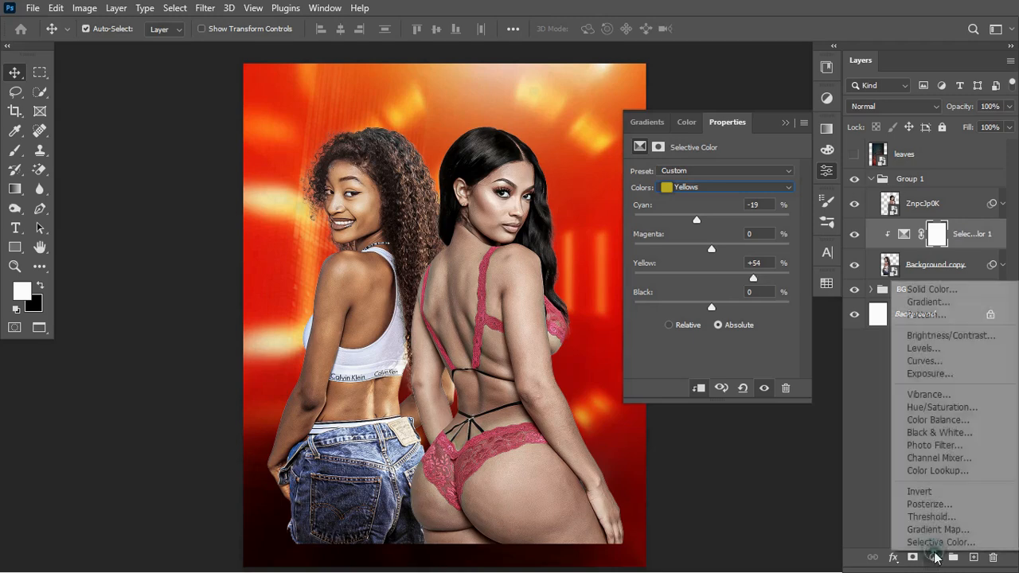
click(963, 420)
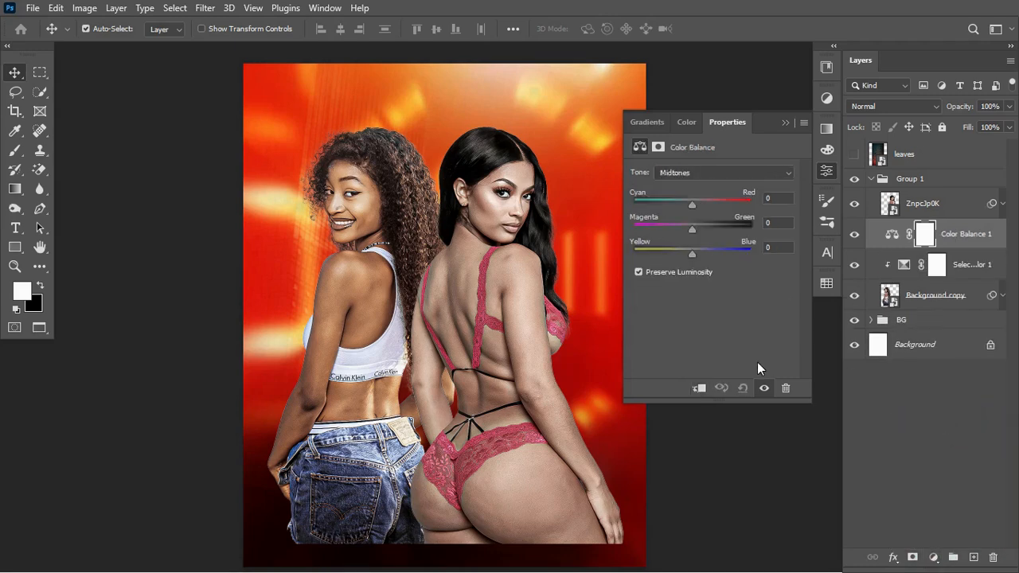
click(699, 387)
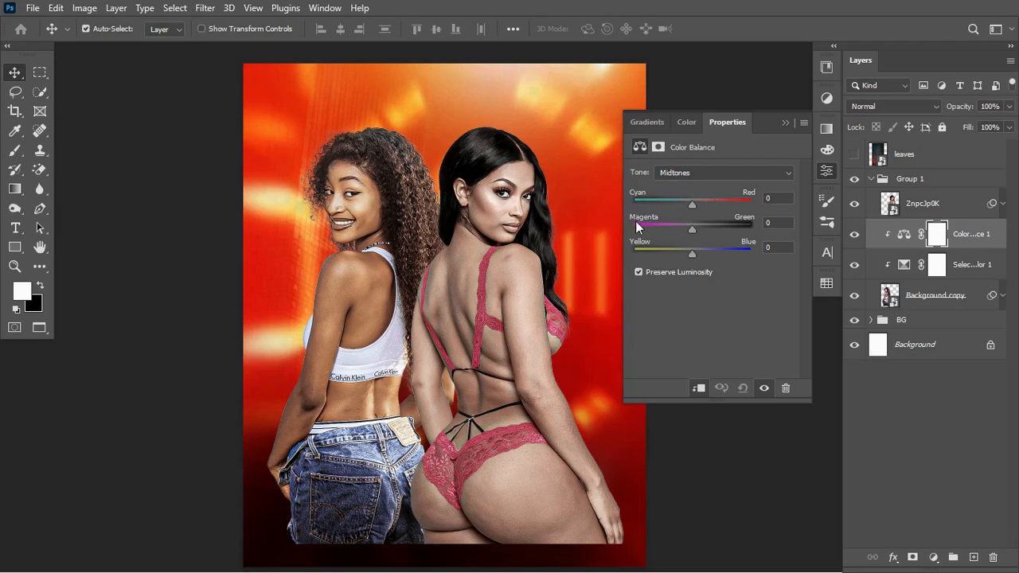
mouse_move(695, 203)
mouse_down()
mouse_move(723, 204)
mouse_move(600, 219)
mouse_move(654, 221)
mouse_move(692, 209)
mouse_up()
drag(694, 209, 699, 208)
drag(693, 253, 684, 255)
Set the Color Balance shadows' Yellow–Blue value to -3 for the curly-haired model.
click(718, 172)
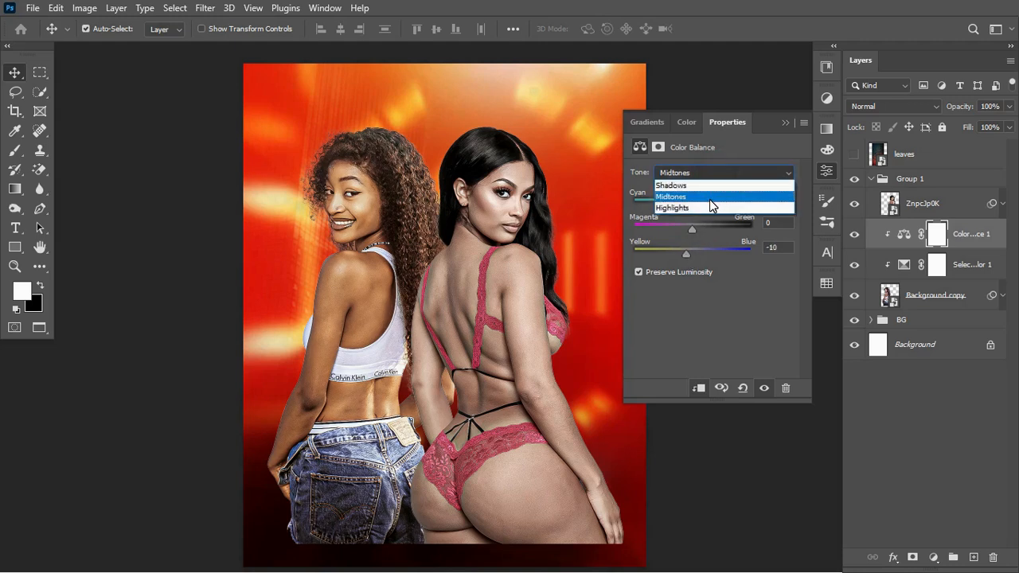
click(718, 185)
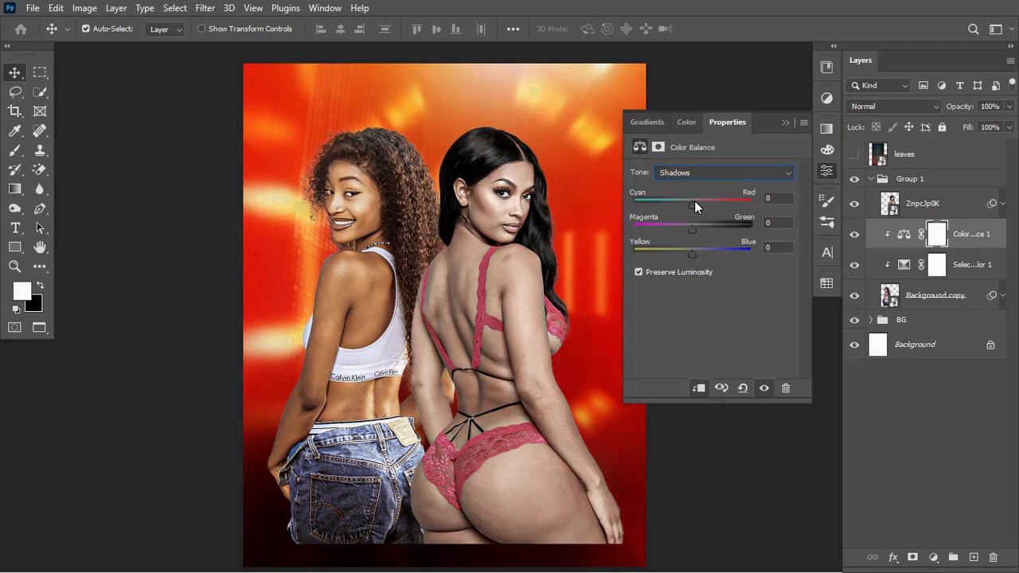
drag(691, 200, 693, 200)
drag(691, 252, 690, 253)
Set the Color Balance highlights to Cyan–Red +23 and Yellow–Blue -14 for the curly-haired model.
click(739, 177)
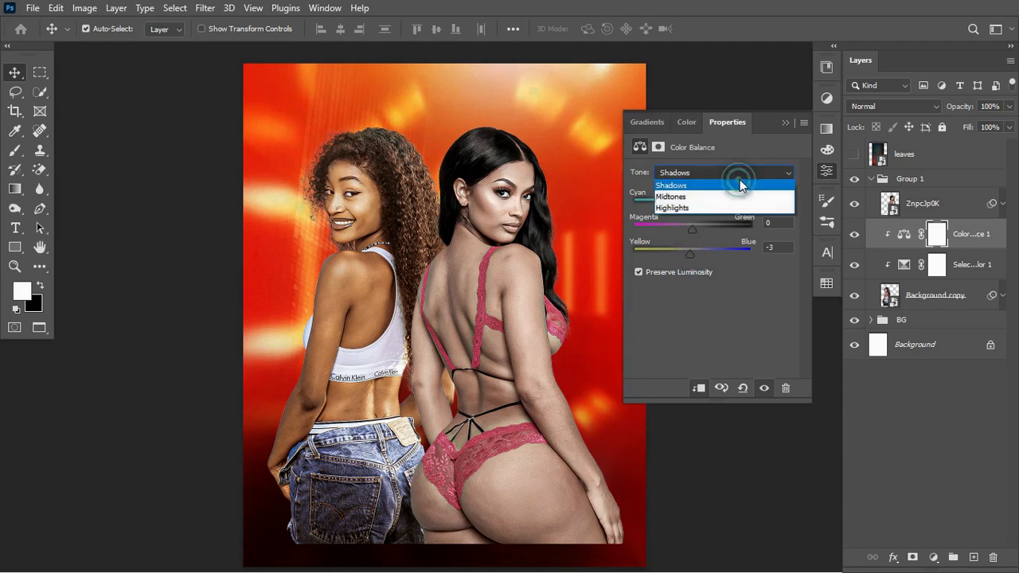
click(733, 207)
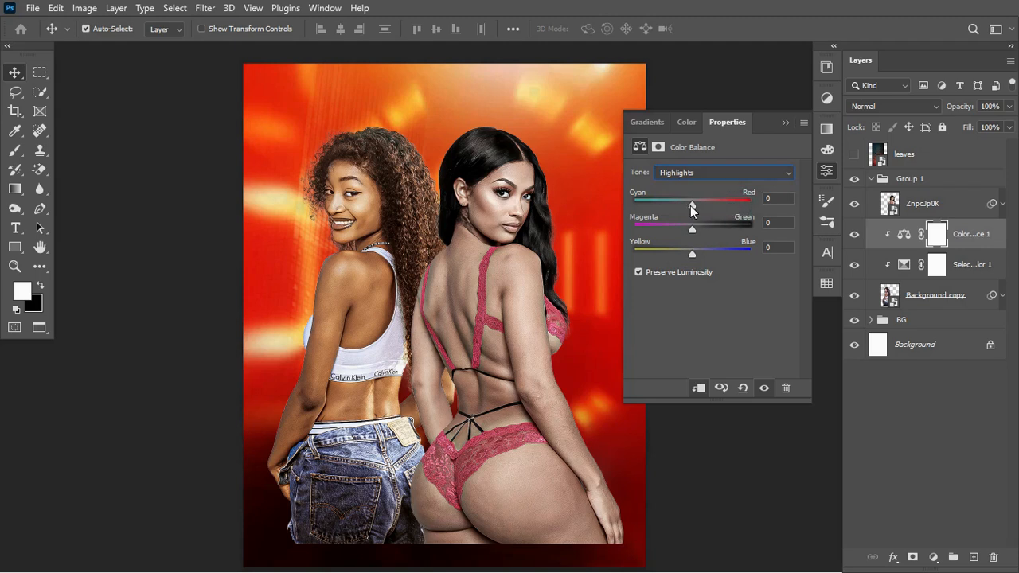
drag(693, 202, 704, 203)
drag(694, 253, 685, 253)
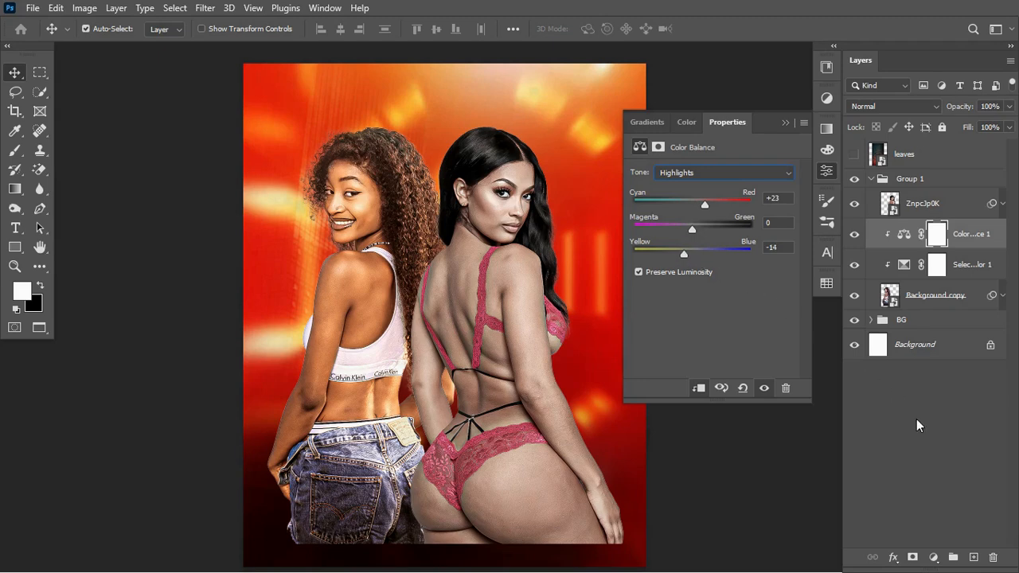
Add a clipped Levels adjustment for the curly-haired model with black input 26 and midtones about 1.39, and collapse its settings.
click(934, 557)
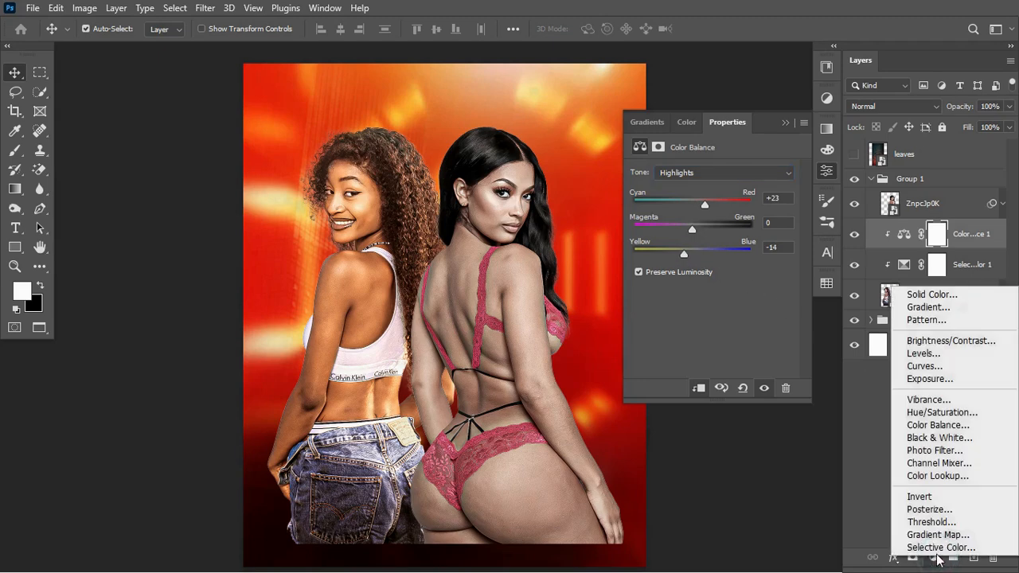
click(934, 353)
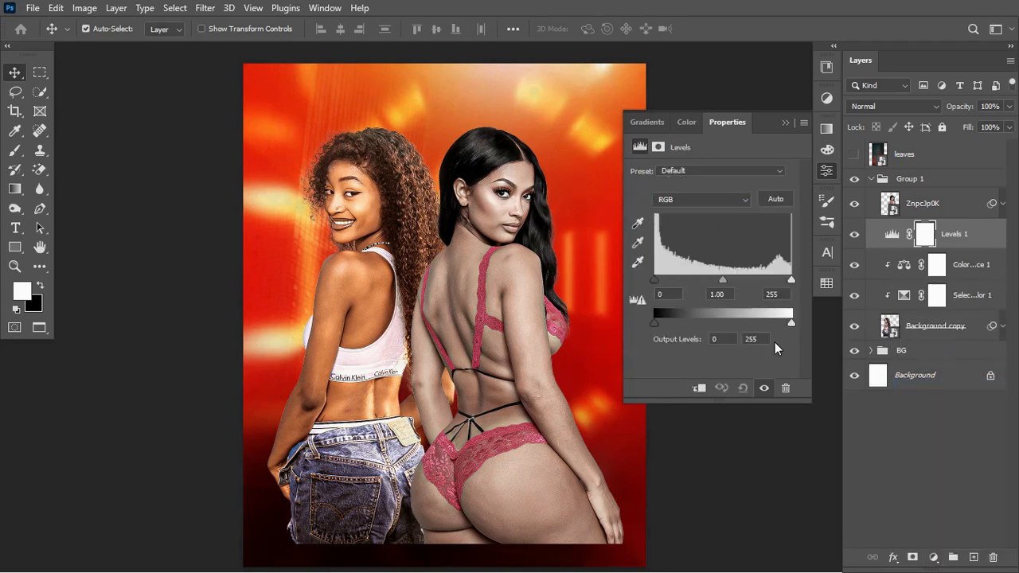
click(704, 393)
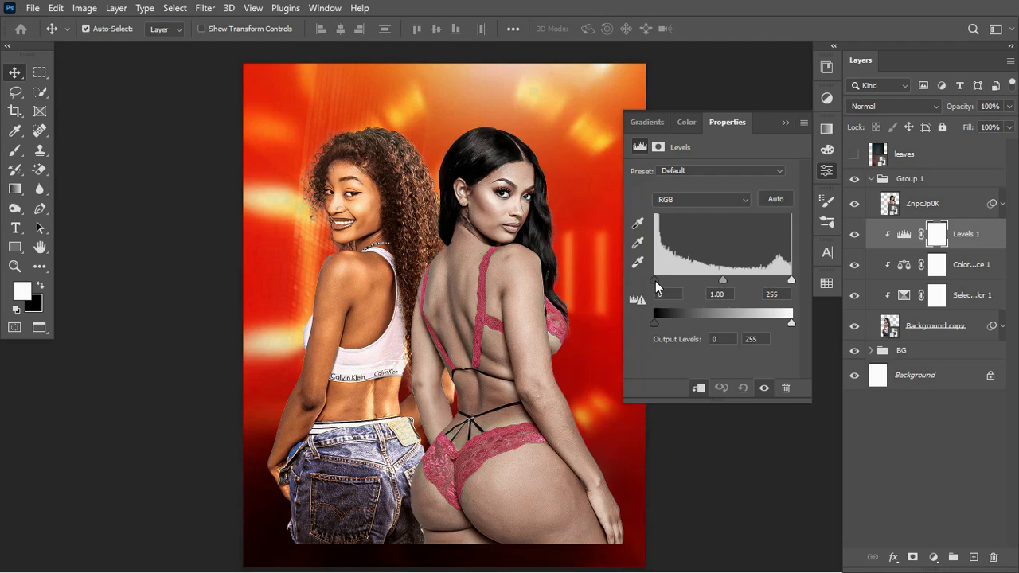
drag(655, 281, 669, 283)
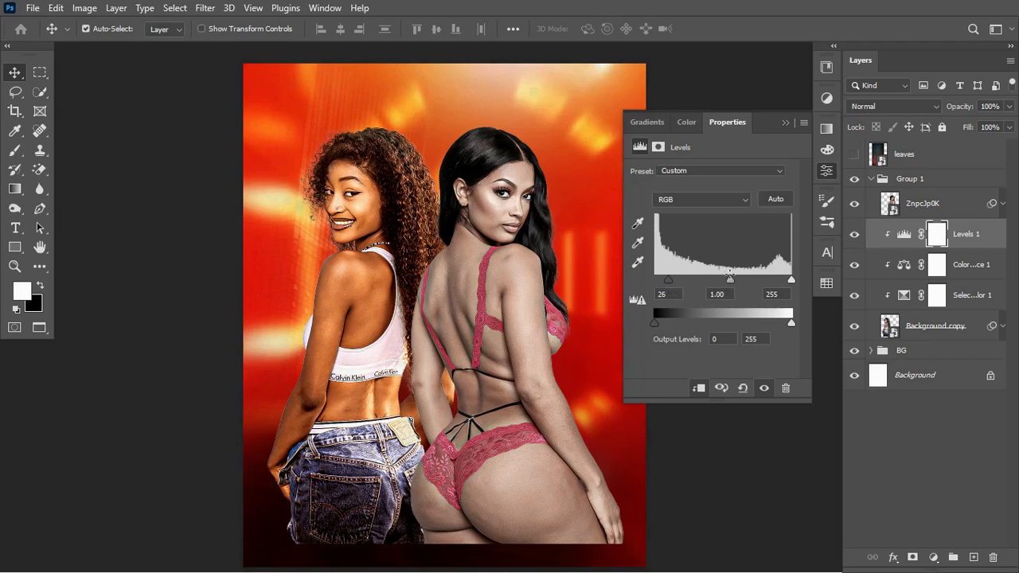
drag(731, 278, 728, 279)
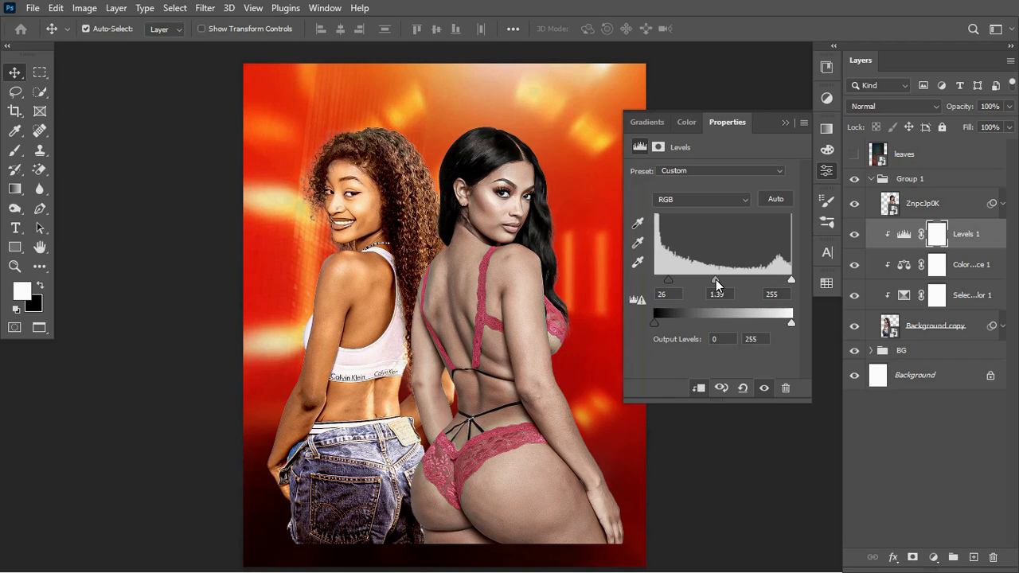
click(784, 124)
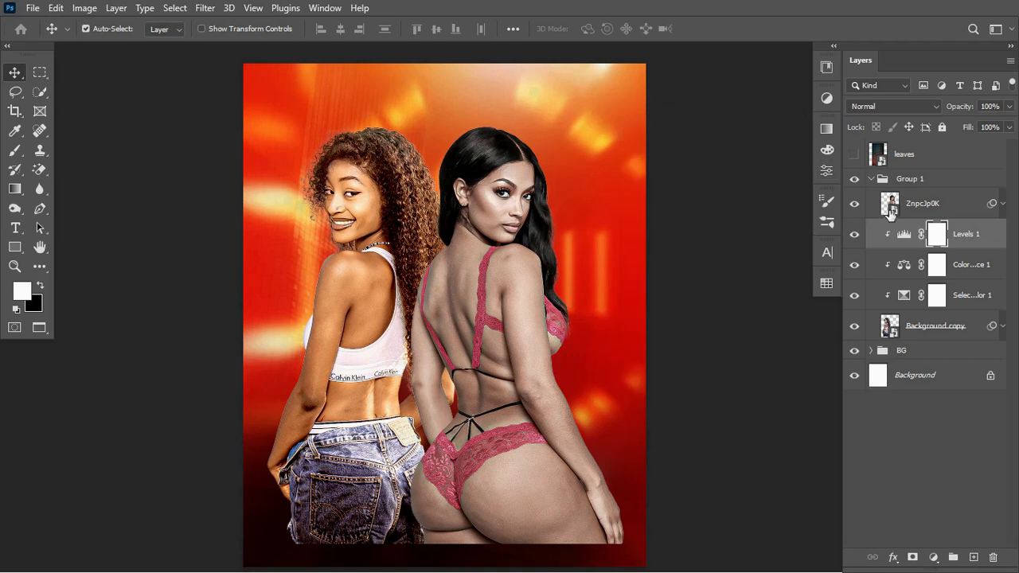
Add a Color Balance adjustment clipped to the ZnpcJp0K layer, shifting the midtones toward red and setting Yellow–Blue to -24.
click(946, 202)
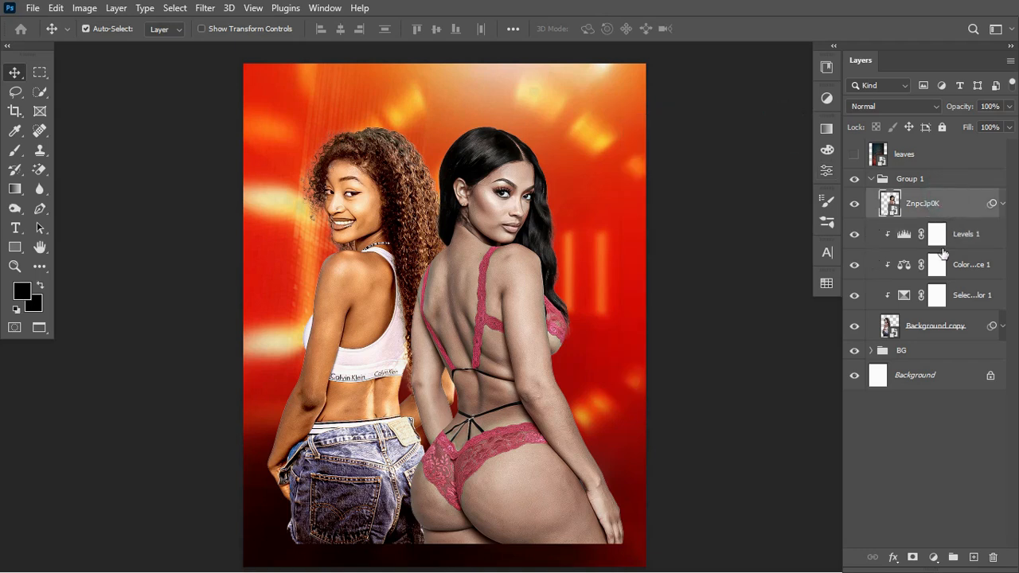
click(935, 558)
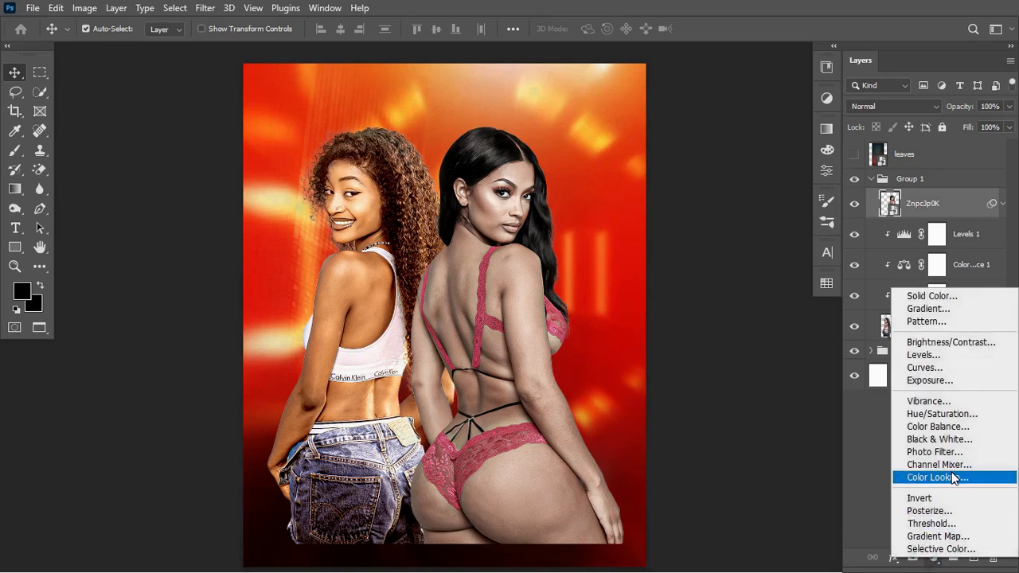
click(949, 427)
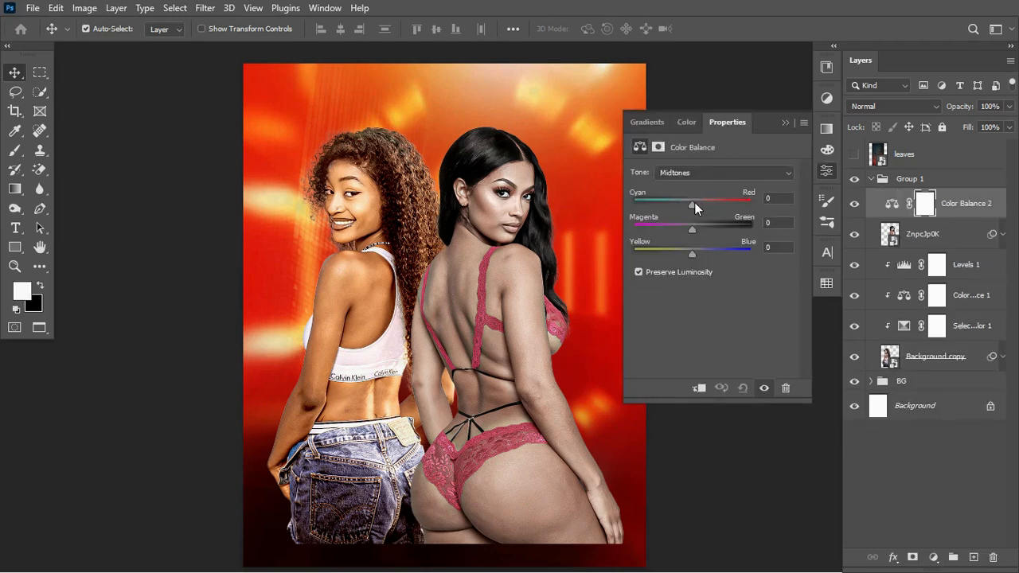
click(698, 387)
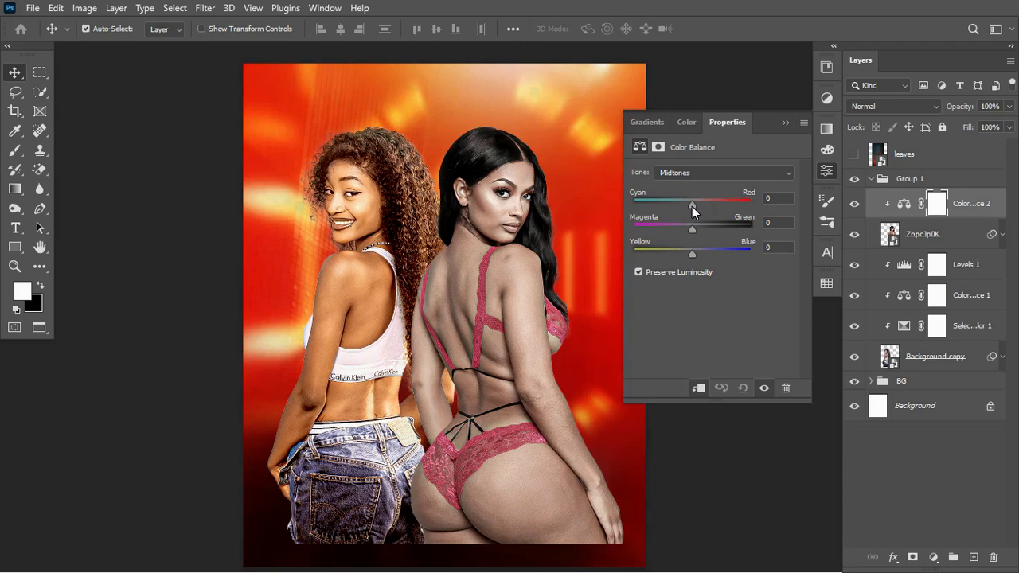
drag(691, 206, 703, 206)
drag(691, 253, 678, 255)
Set this Color Balance's highlights to Cyan–Red +12, Magenta–Green -11 and Yellow–Blue -16.
click(739, 173)
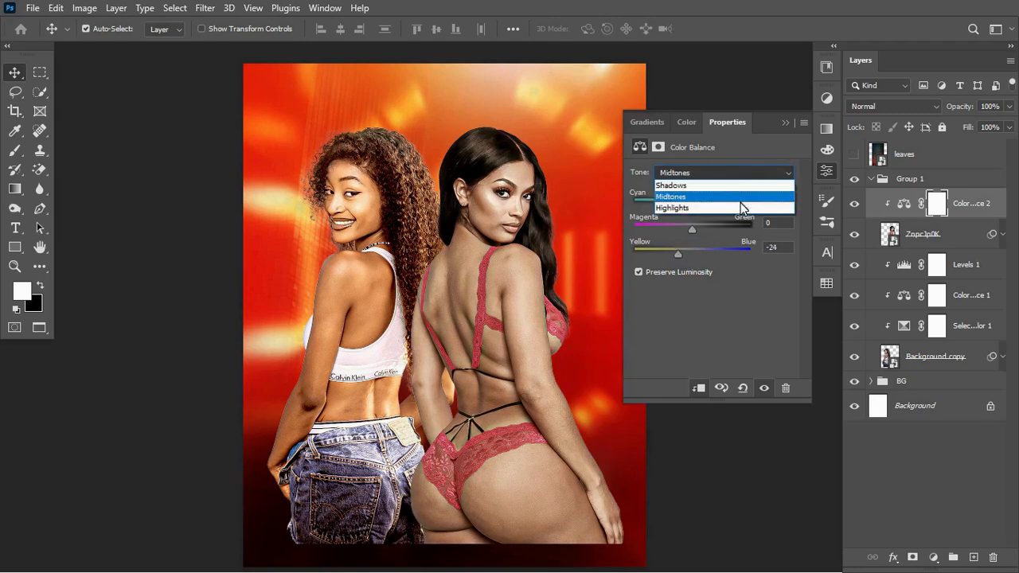
click(739, 207)
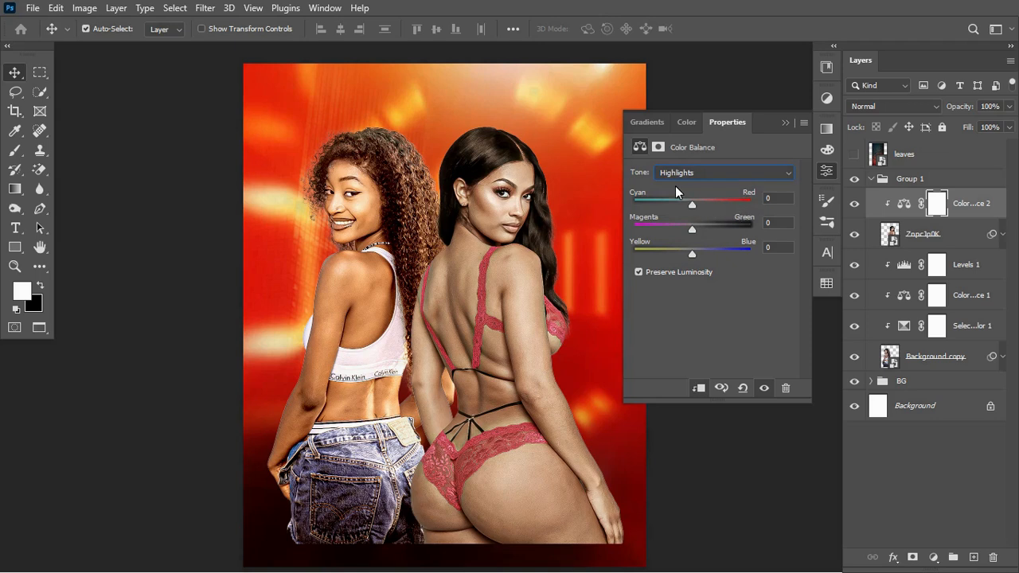
drag(690, 204, 697, 204)
drag(692, 231, 683, 259)
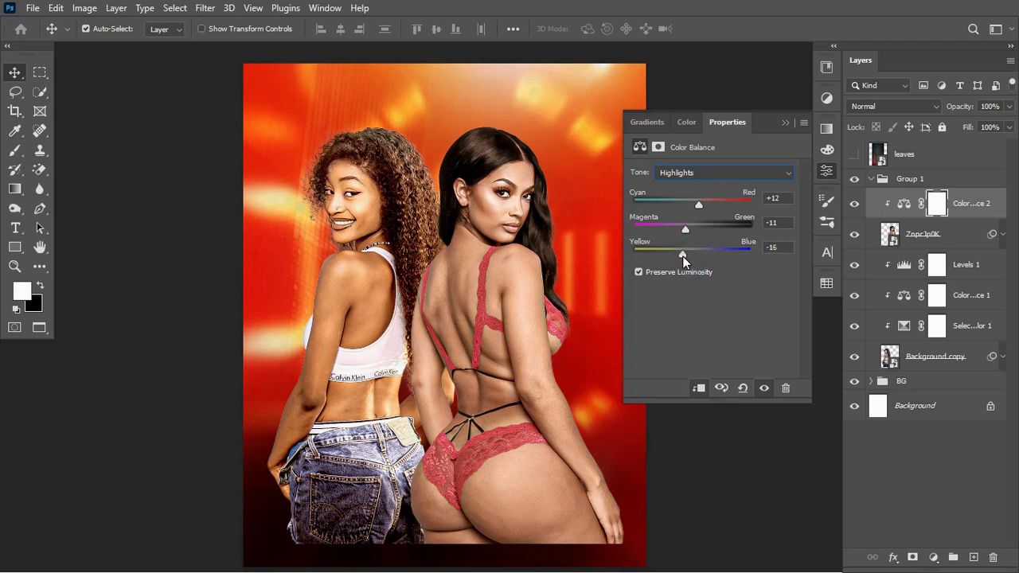
Set the shadows of the dark-haired model's Color Balance to Cyan–Red -2 and Yellow–Blue -11.
click(748, 173)
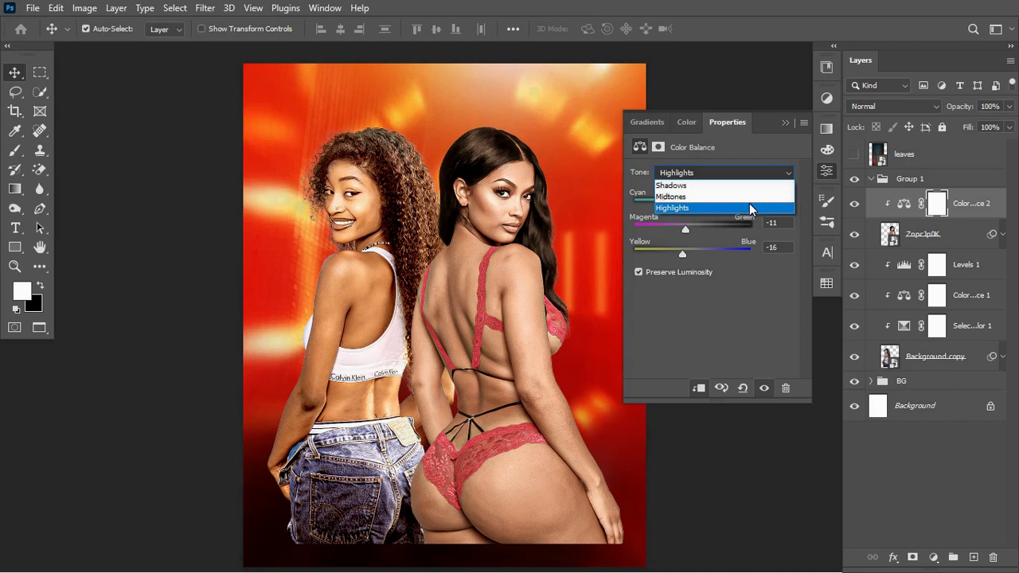
click(747, 187)
drag(697, 203, 694, 204)
drag(692, 249, 682, 251)
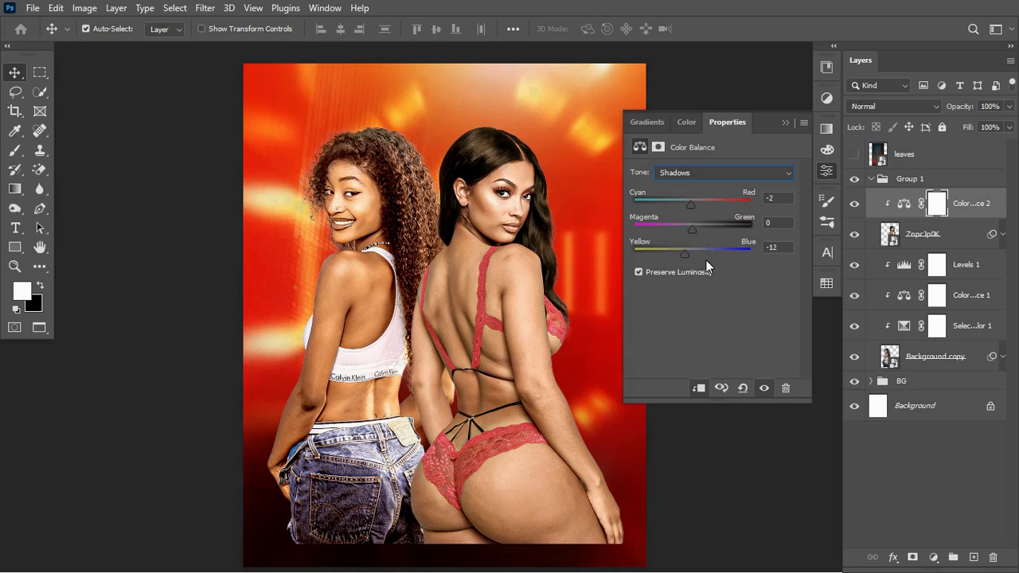
drag(689, 254, 686, 254)
Add a Levels adjustment clipped to the dark-haired model with black input 17 and midtones 1.12, and collapse its settings.
click(934, 557)
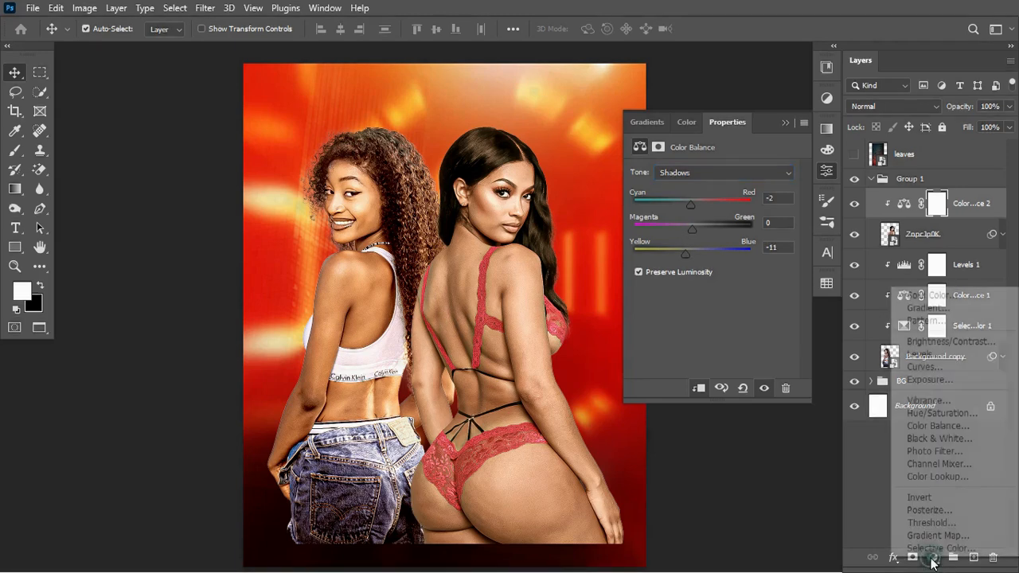
click(959, 358)
click(699, 389)
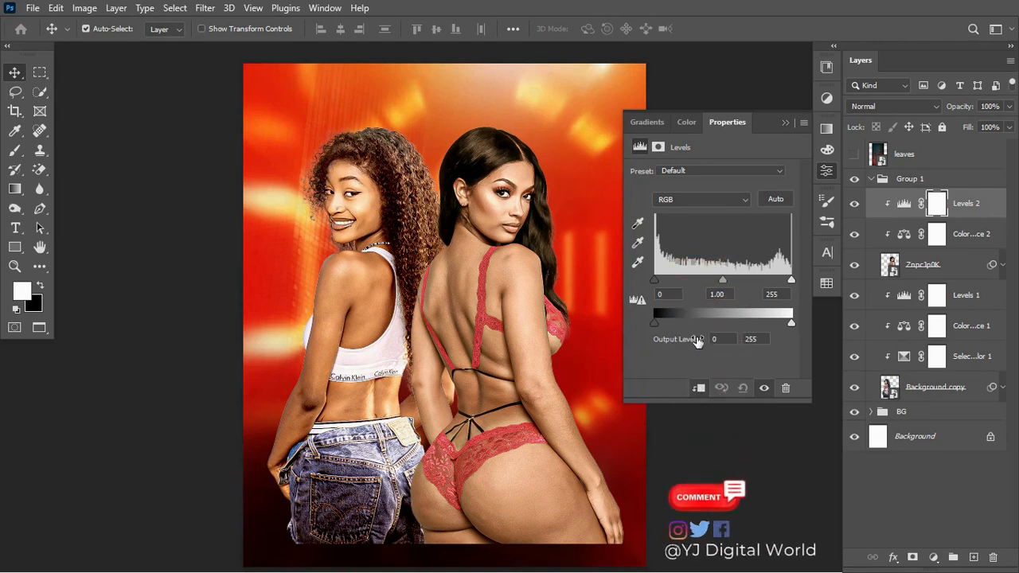
drag(655, 281, 664, 284)
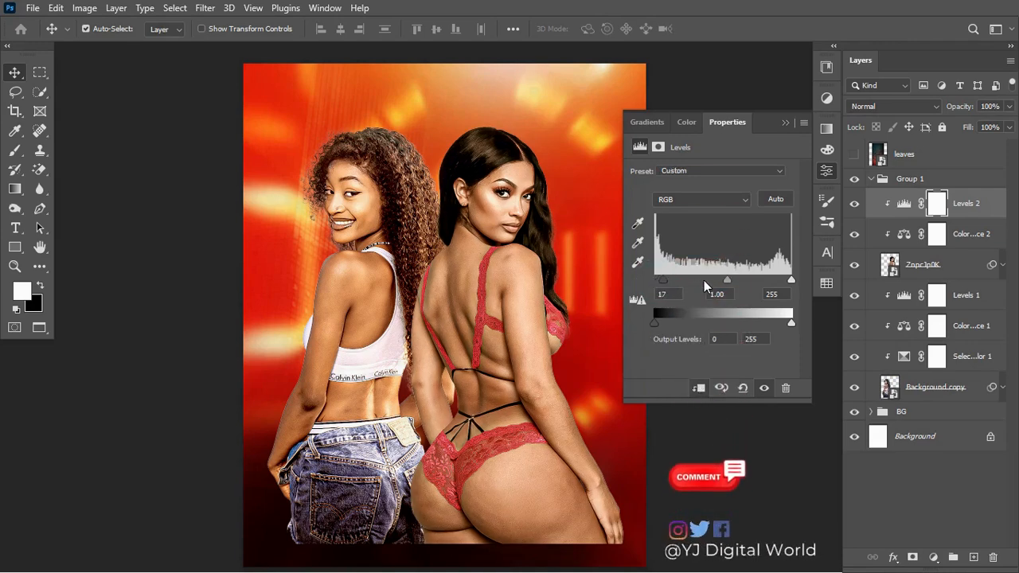
drag(726, 281, 721, 280)
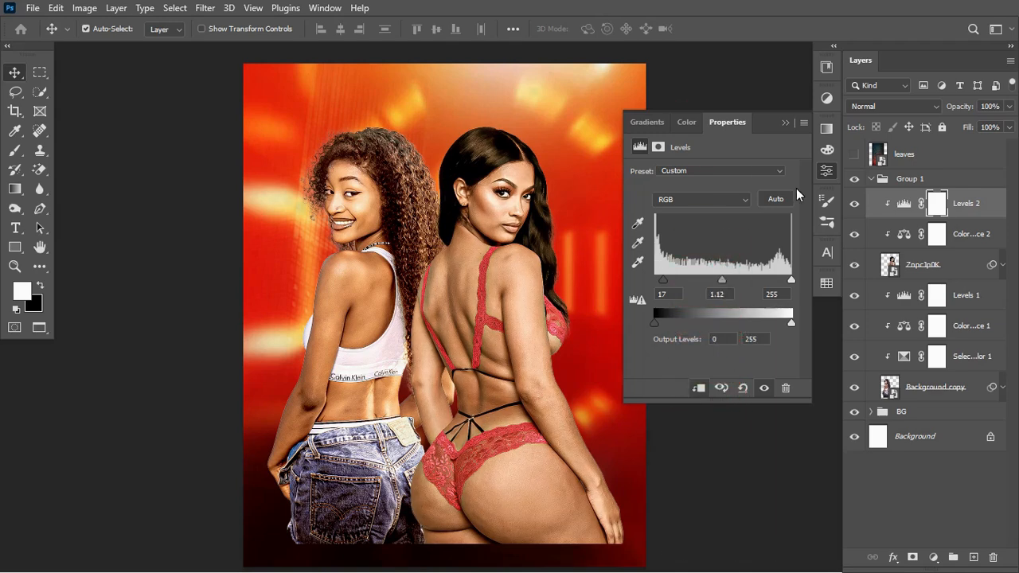
click(979, 228)
click(853, 204)
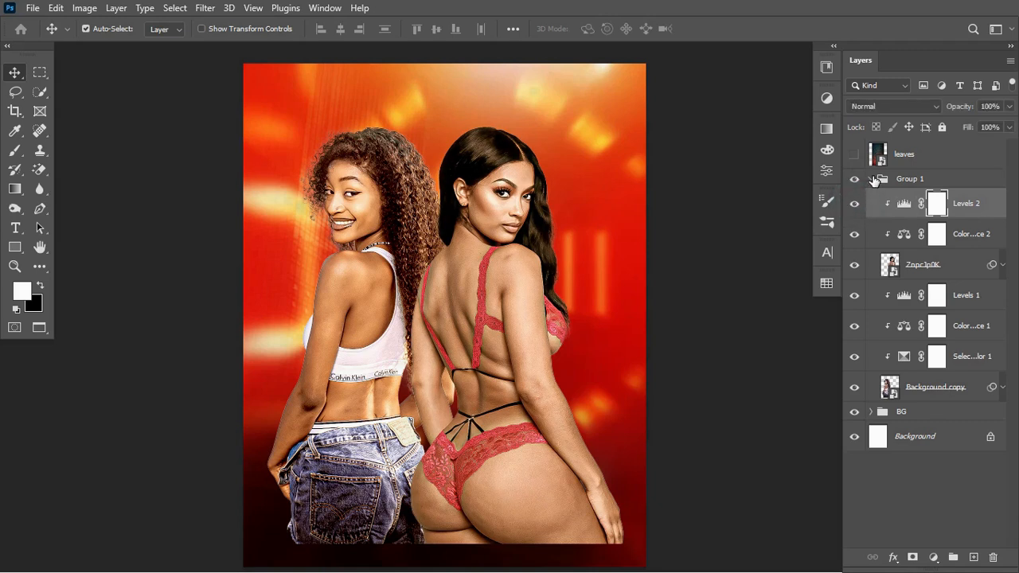
Rename the models' layer group to LADIES and collapse it.
click(873, 179)
click(871, 179)
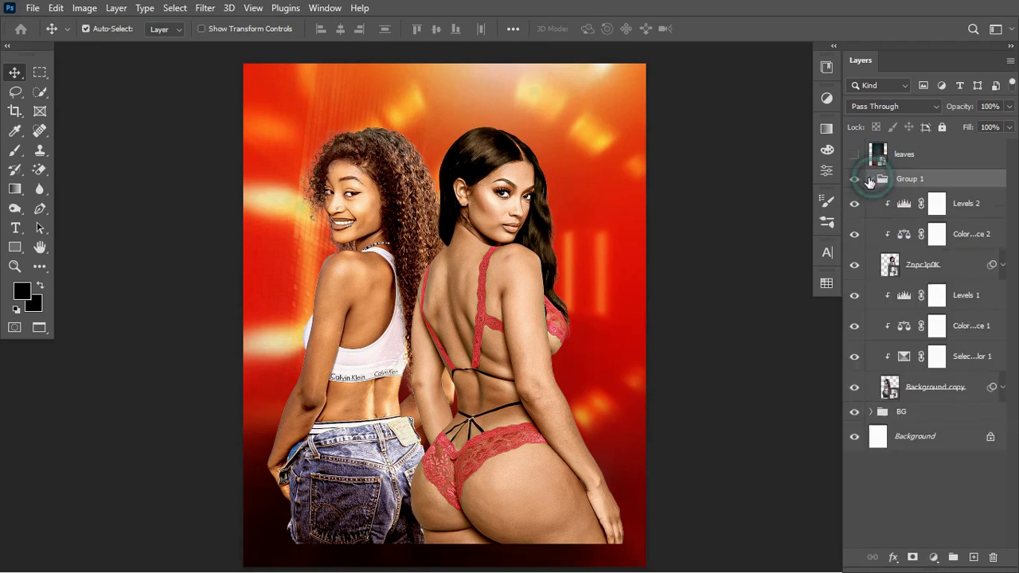
double_click(904, 179)
text(LADIES)
key(Return)
click(870, 179)
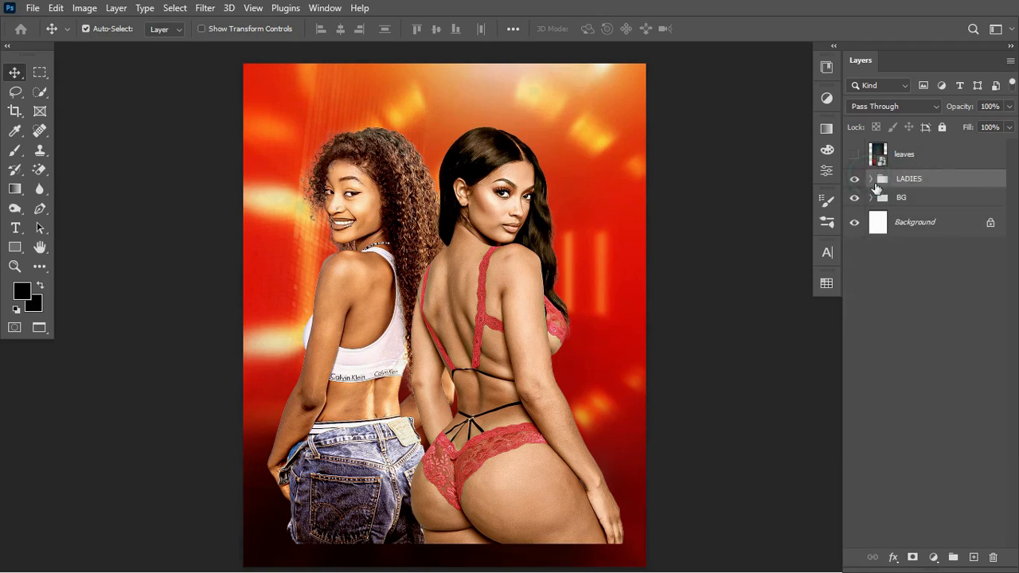
Add a mask to the LADIES group and fade out the models' lower bodies with a black-to-white reflected gradient.
click(912, 558)
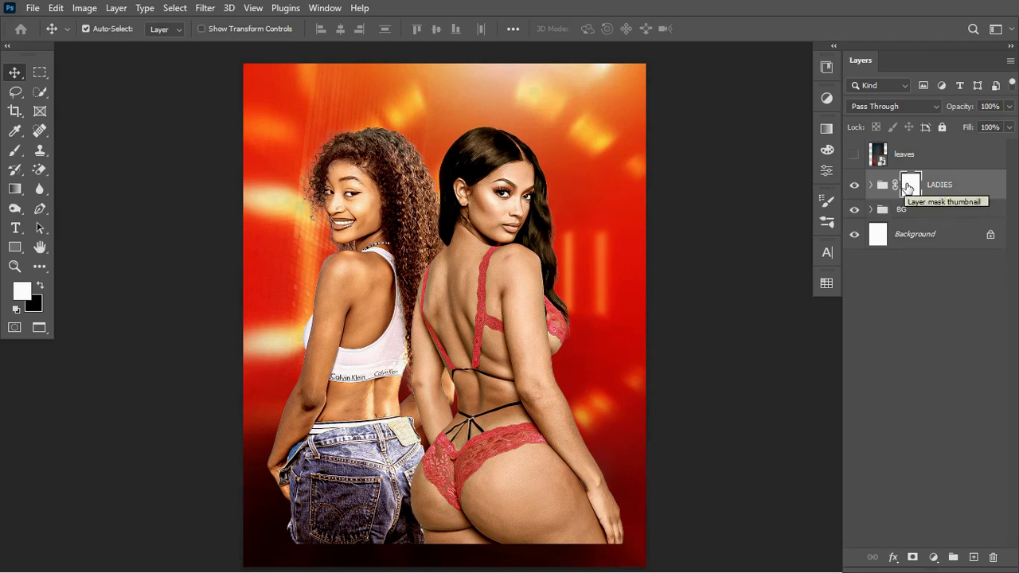
click(15, 191)
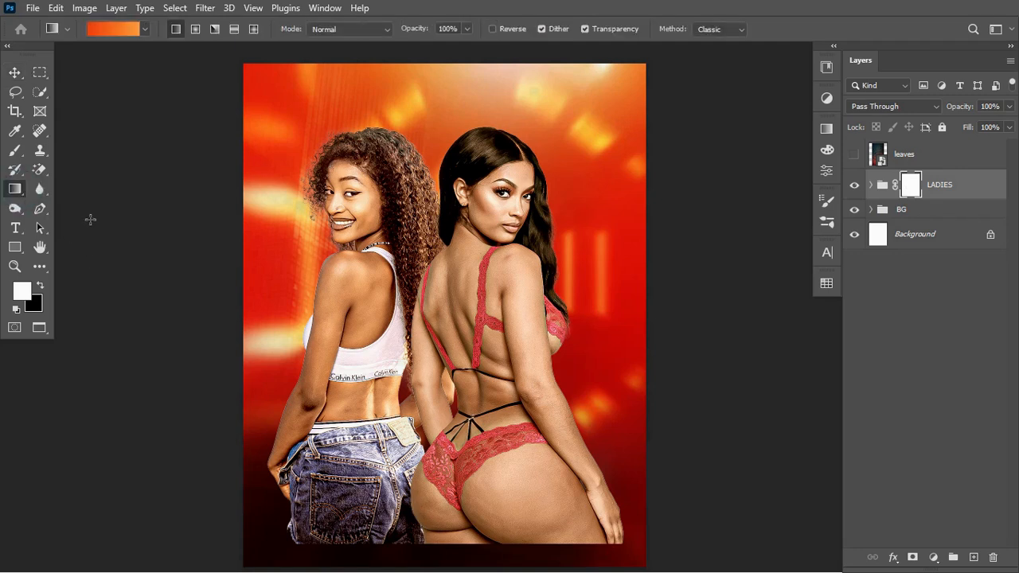
click(144, 28)
click(47, 64)
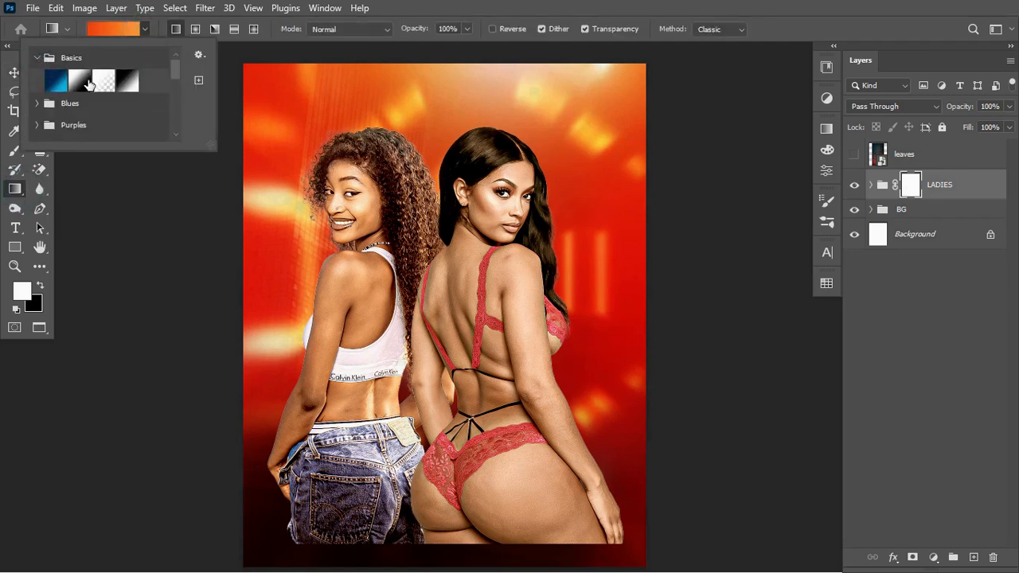
click(127, 83)
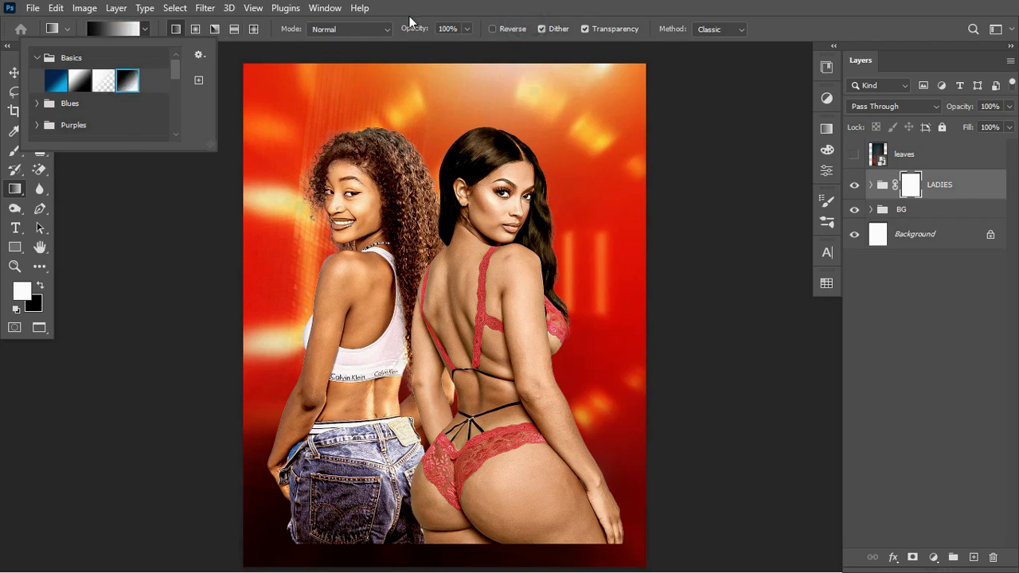
click(899, 187)
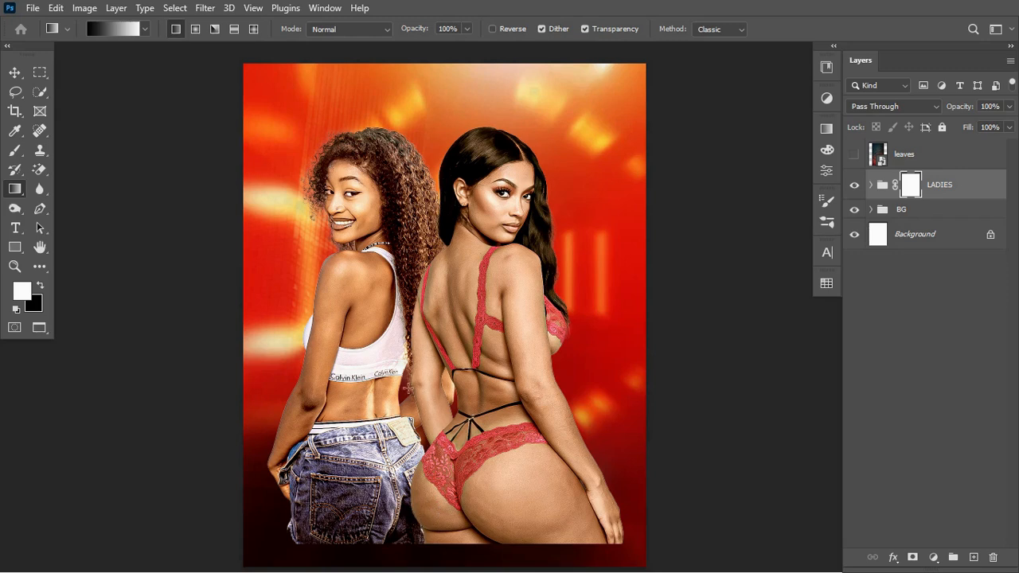
click(40, 284)
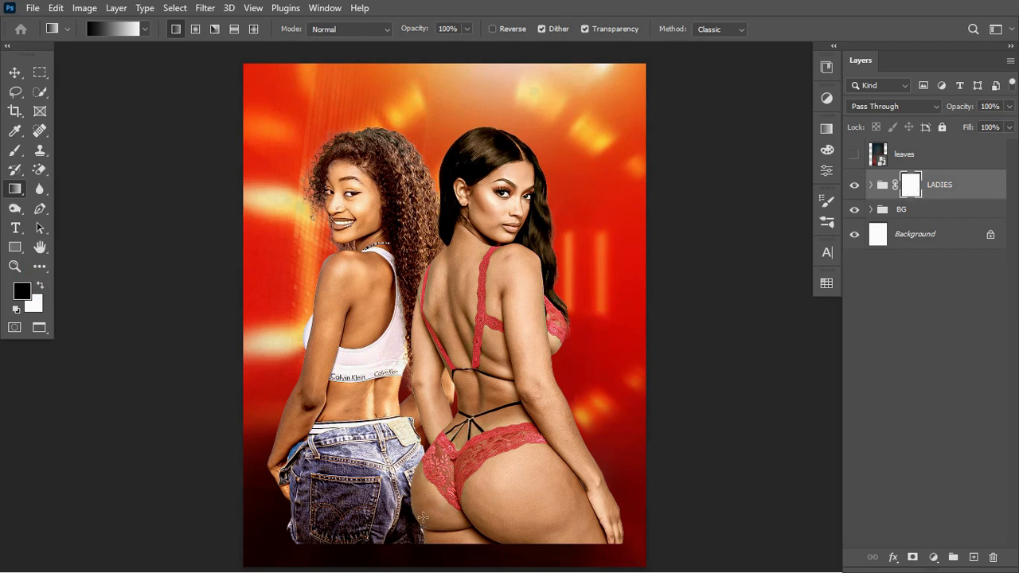
drag(424, 526, 425, 421)
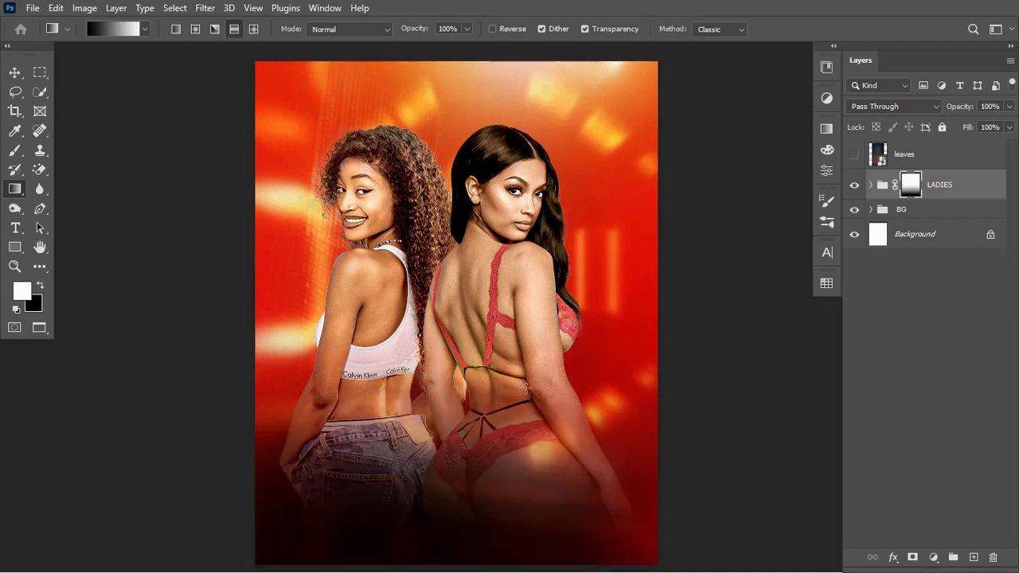
scroll(517, 429, right, 1)
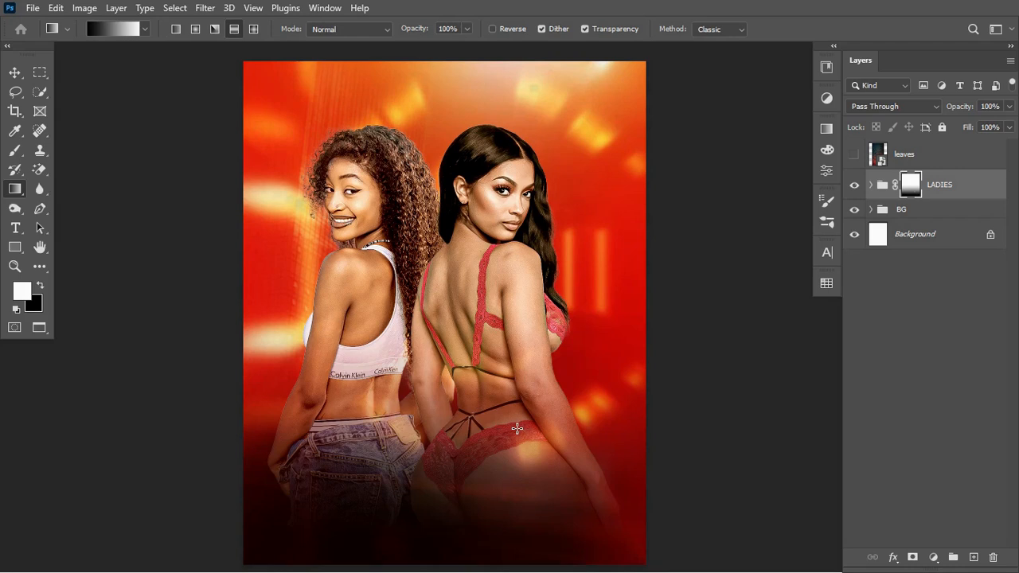
scroll(516, 429, down, 1)
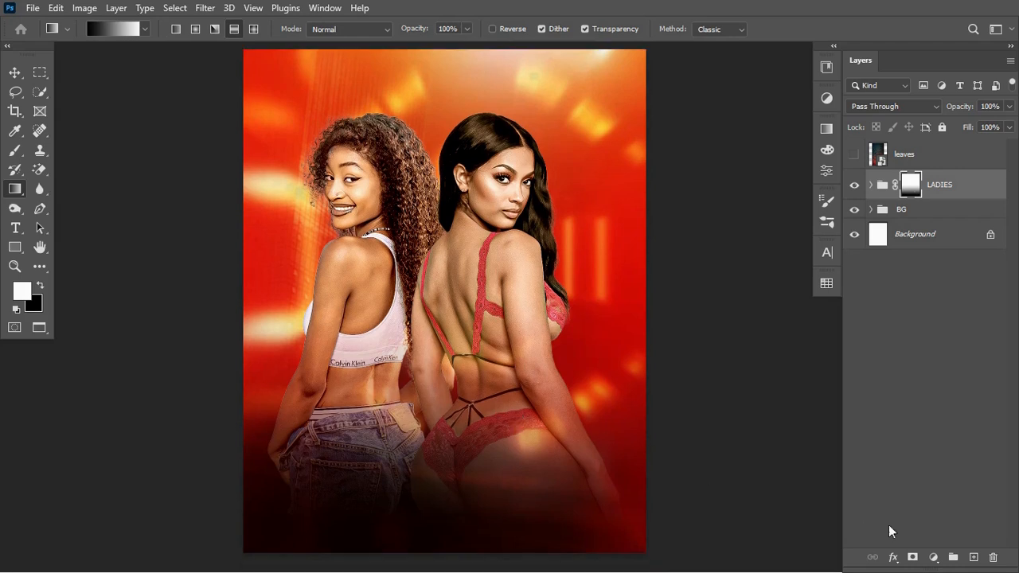
Add a Curves adjustment clipped to the LADIES group and darken its shadows with a point near input 49, output 38.
click(928, 556)
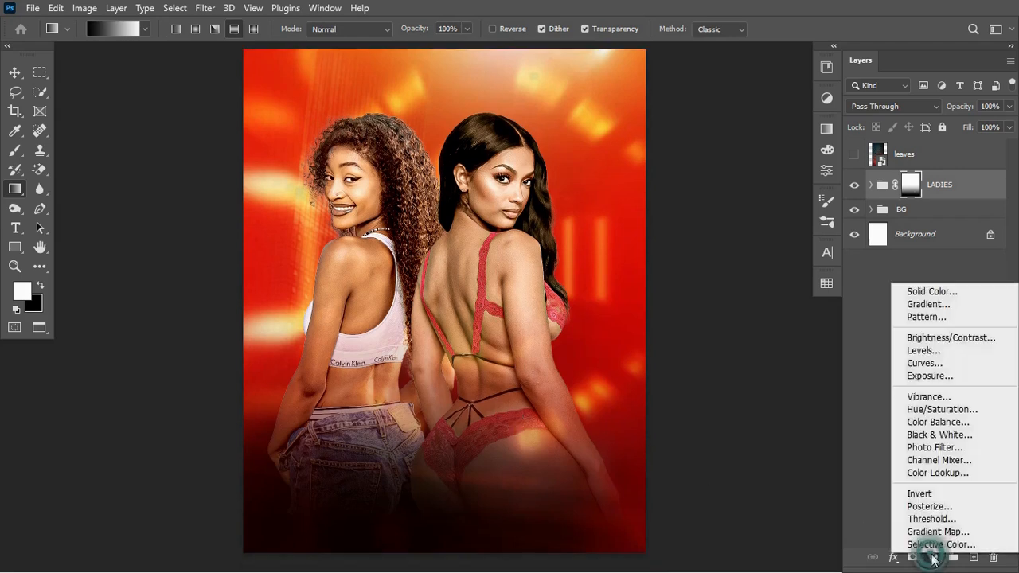
click(923, 363)
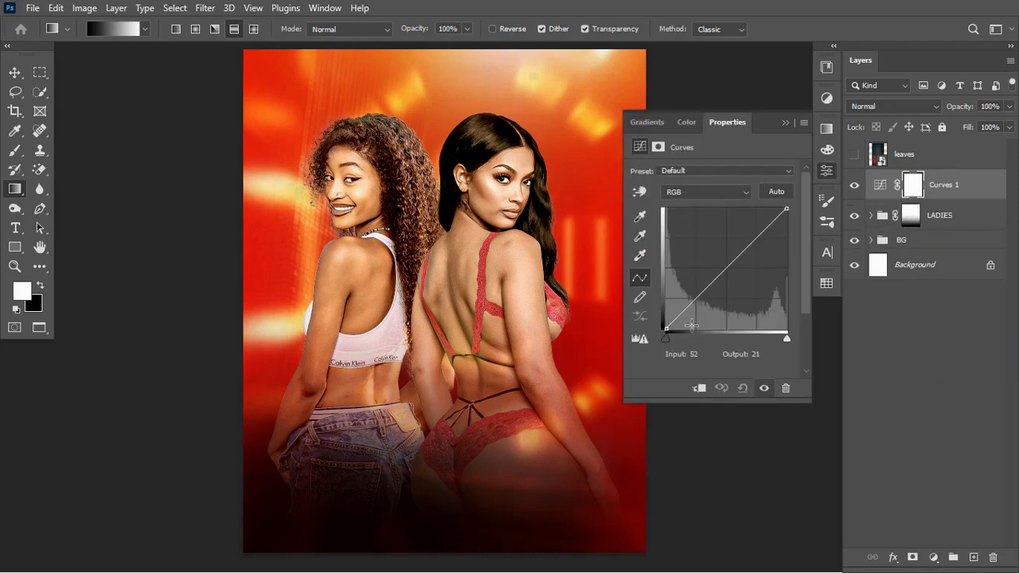
click(698, 391)
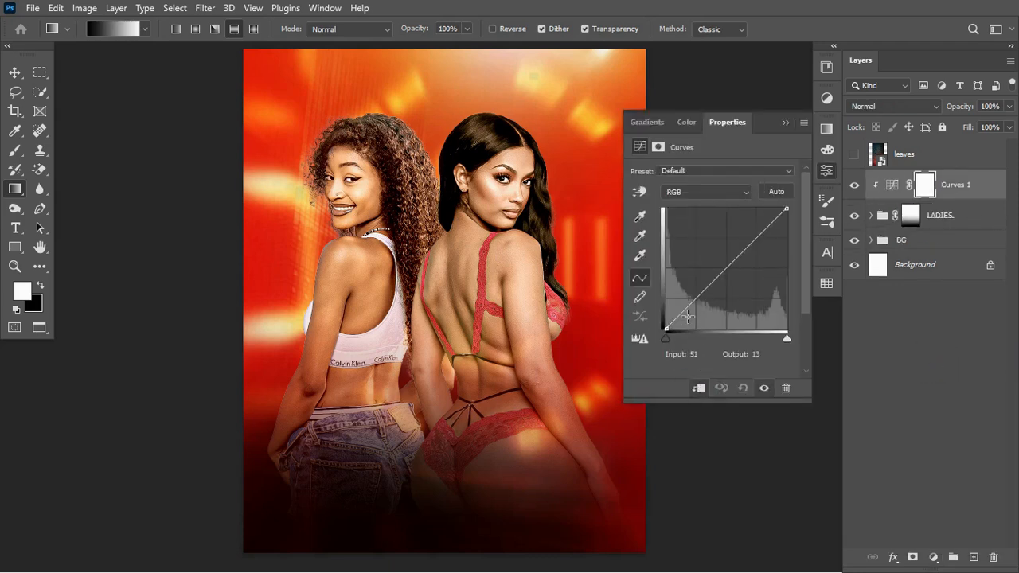
drag(684, 309, 690, 310)
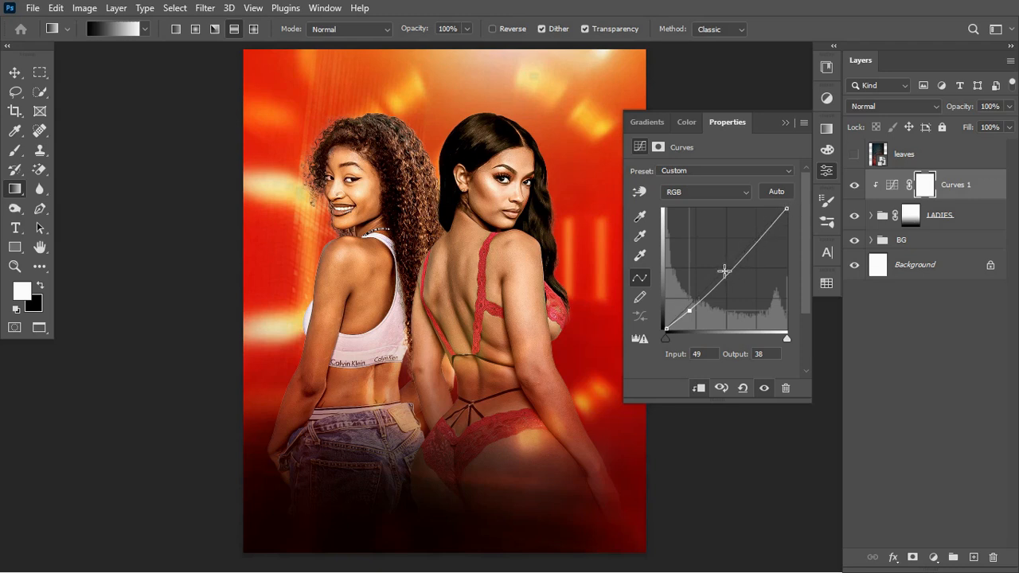
drag(688, 311, 684, 290)
drag(684, 290, 690, 311)
Lower the curve's highlights with a point at input 206, output 192, and compare the models with and without the adjustment.
mouse_move(766, 234)
mouse_down()
mouse_move(766, 223)
mouse_move(763, 238)
mouse_up()
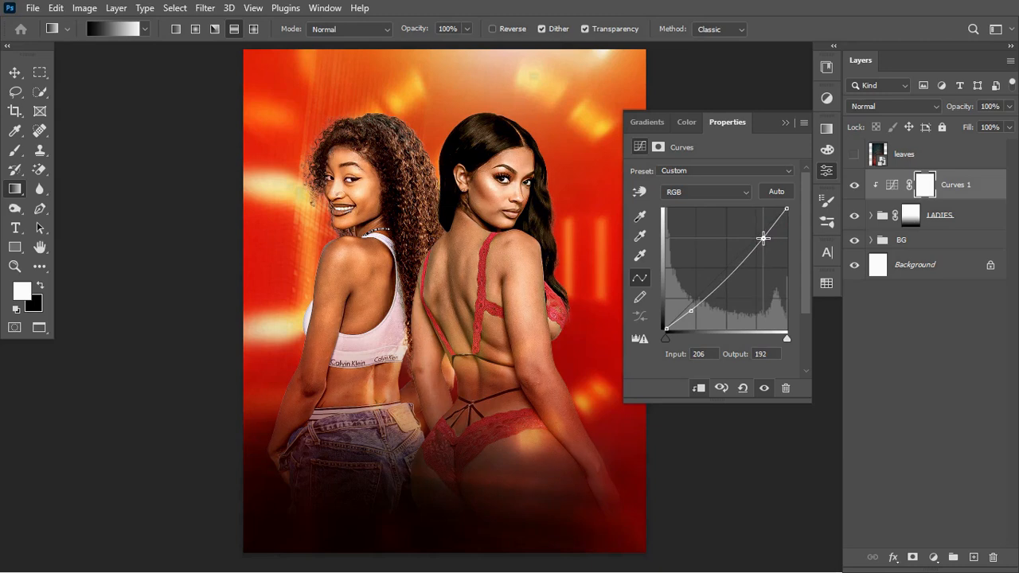
click(785, 122)
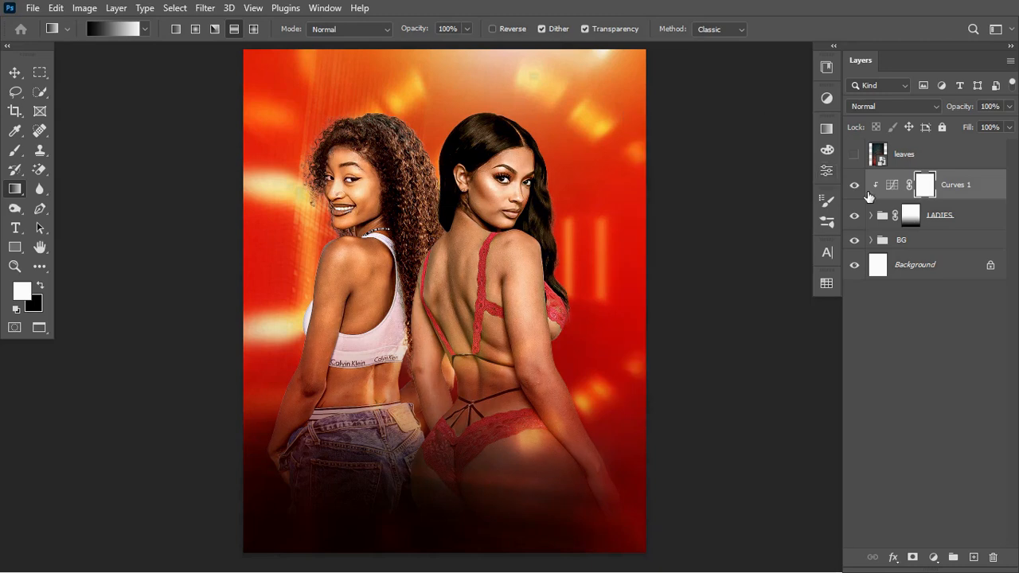
click(854, 189)
click(854, 189)
click(14, 72)
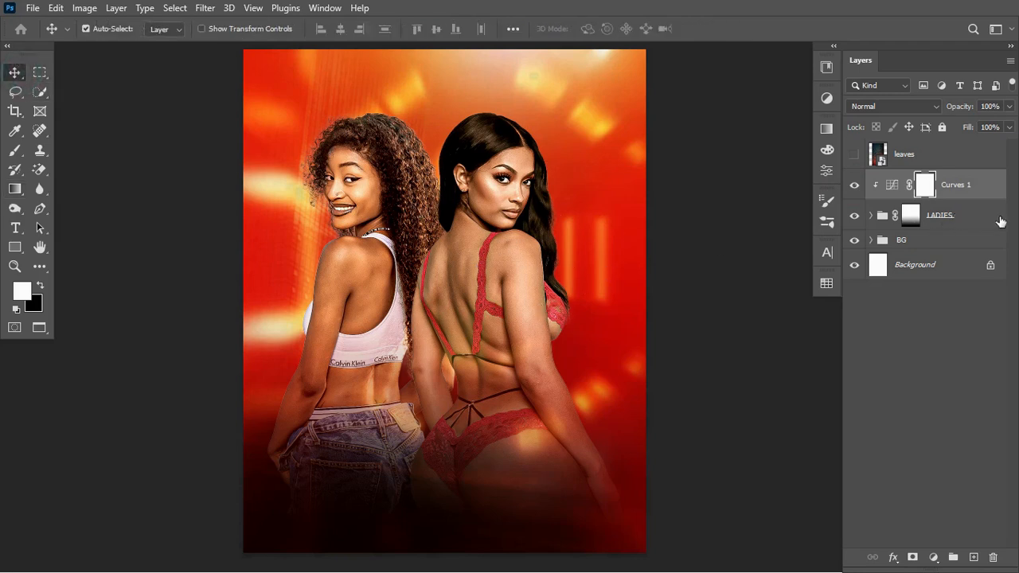
On a new layer above Curves 1, dab background-sampled orange beside the curly-haired model's shoulder with a soft 200 px brush at 100% flow.
click(973, 558)
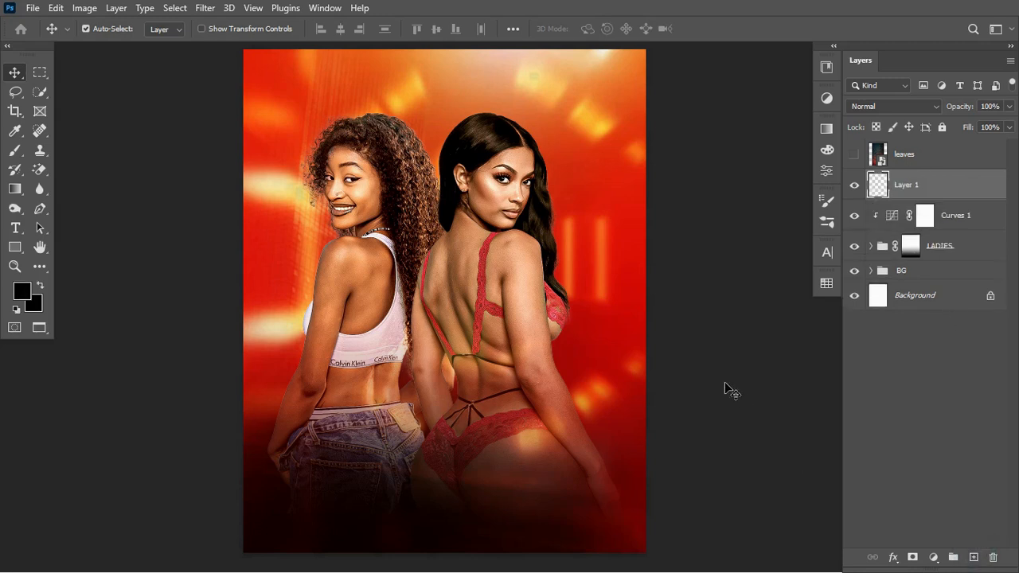
key(b)
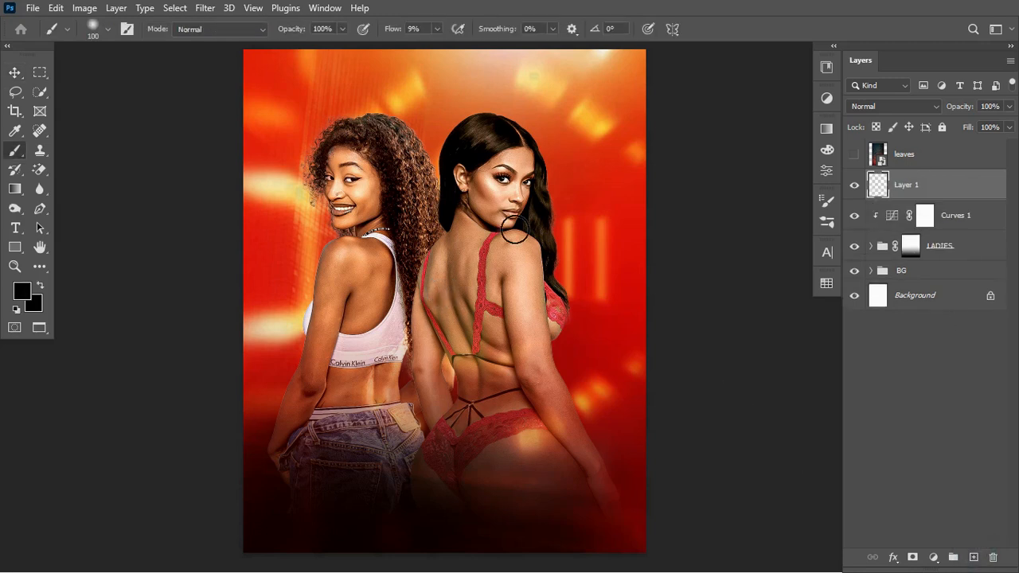
drag(392, 29, 502, 43)
right_click(615, 270)
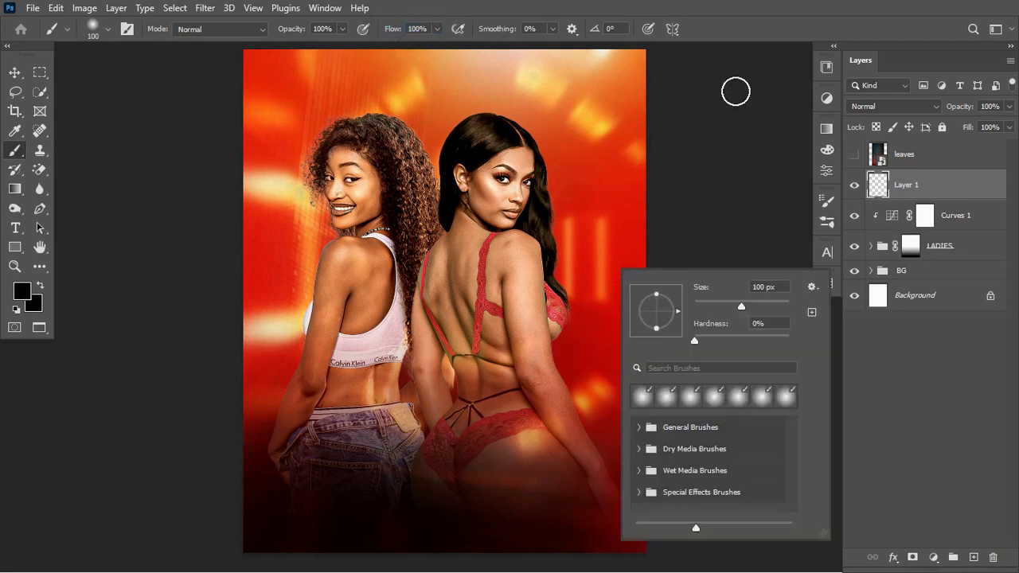
click(868, 187)
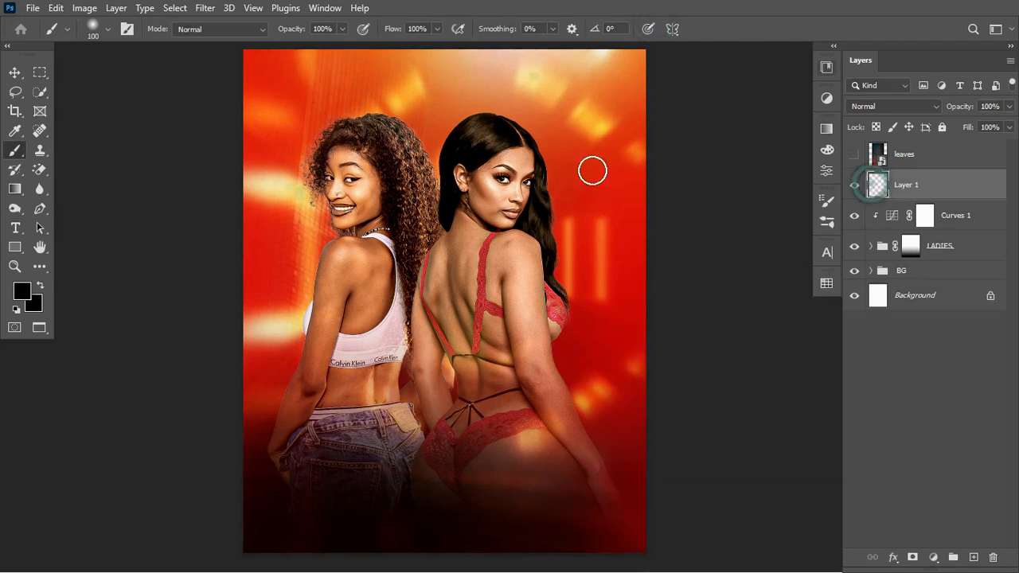
alt+click(316, 233)
key(bracketright)
key(bracketright)
key(bracketright)
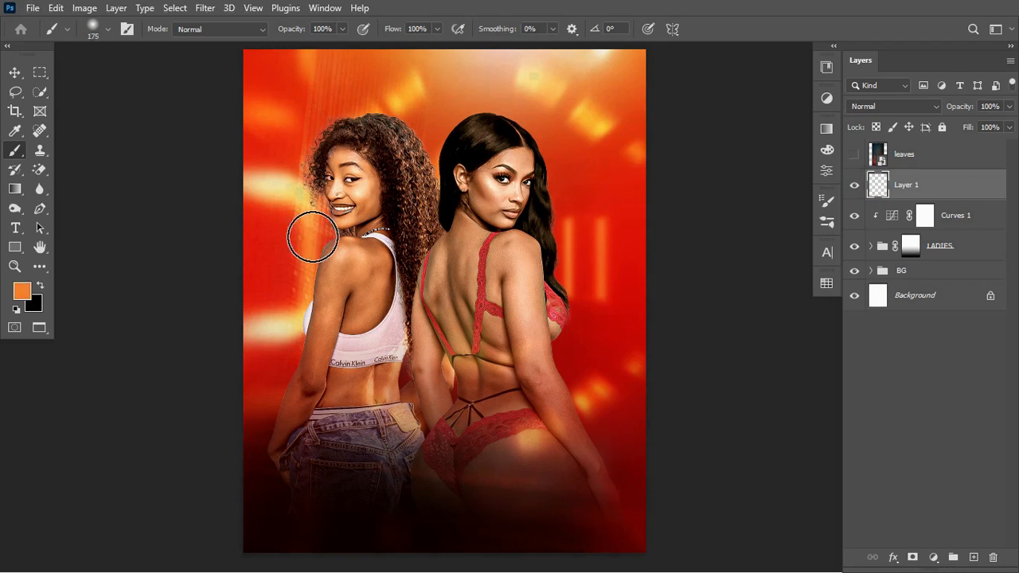
key(bracketright)
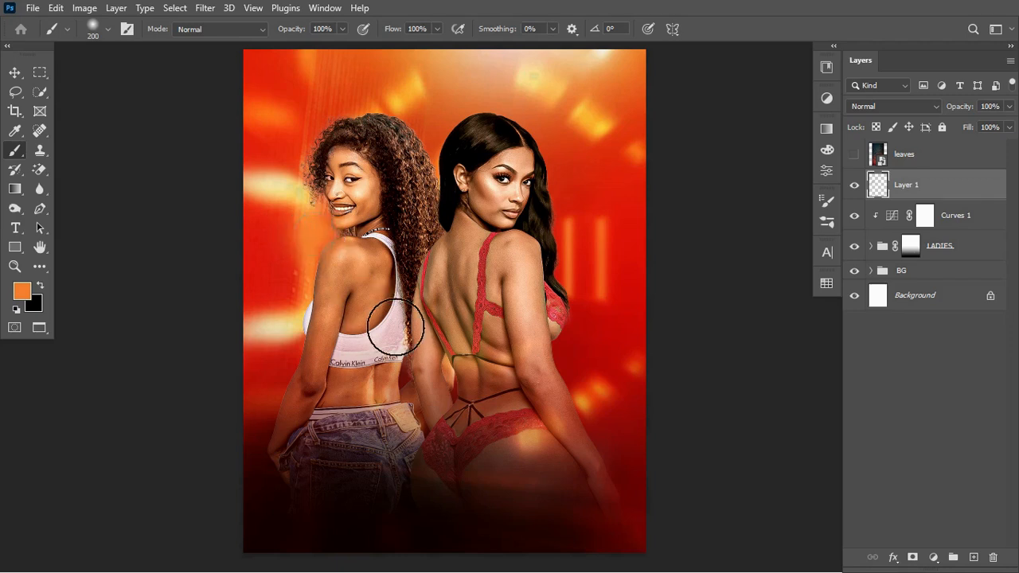
Enlarge the orange spot to about 323% over the curly-haired model and set its layer's blend mode to Screen.
key(ctrl+t)
drag(379, 300, 542, 396)
mouse_move(339, 270)
mouse_down()
mouse_move(352, 241)
mouse_move(343, 256)
mouse_up()
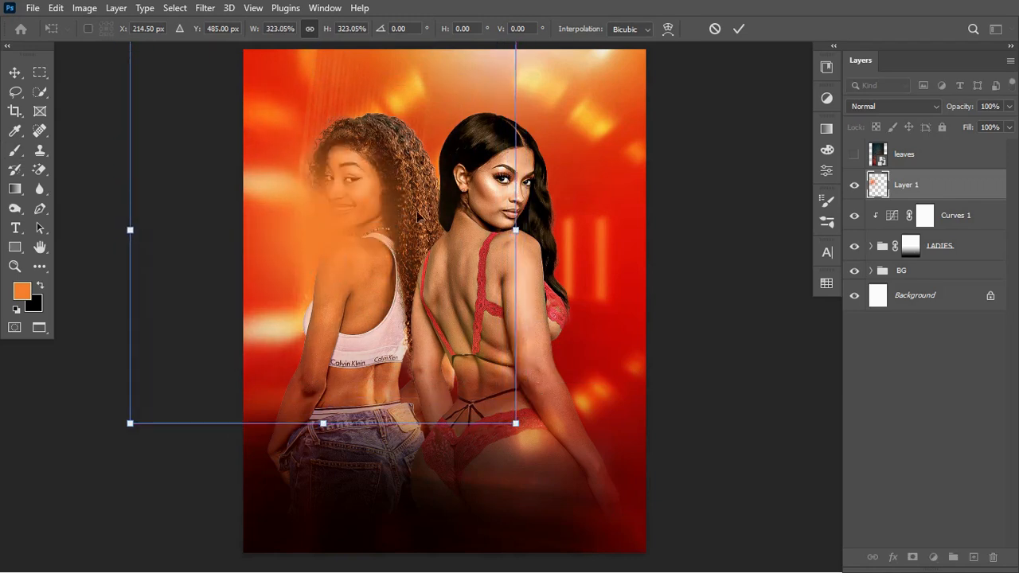
click(737, 29)
click(875, 106)
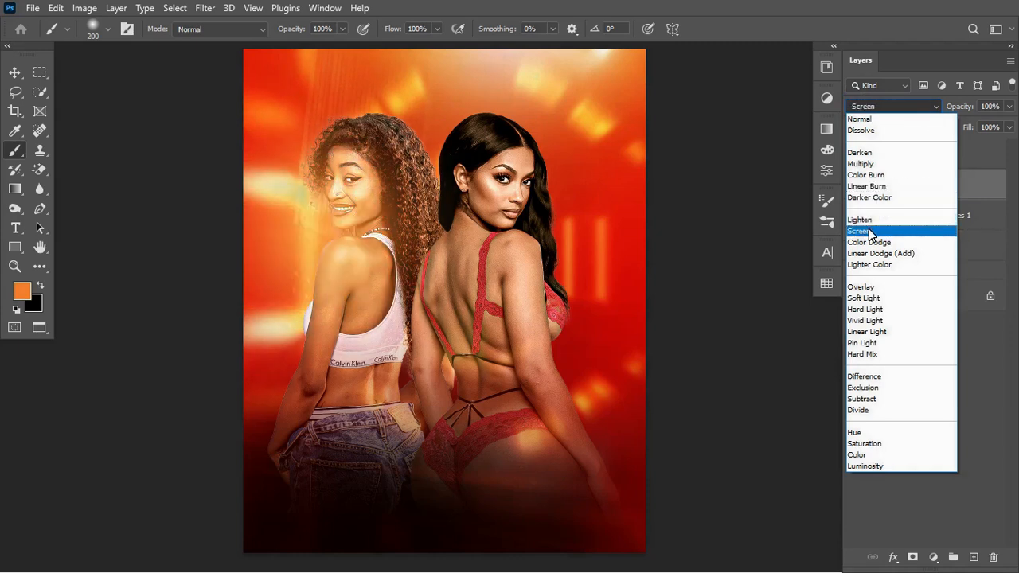
click(868, 231)
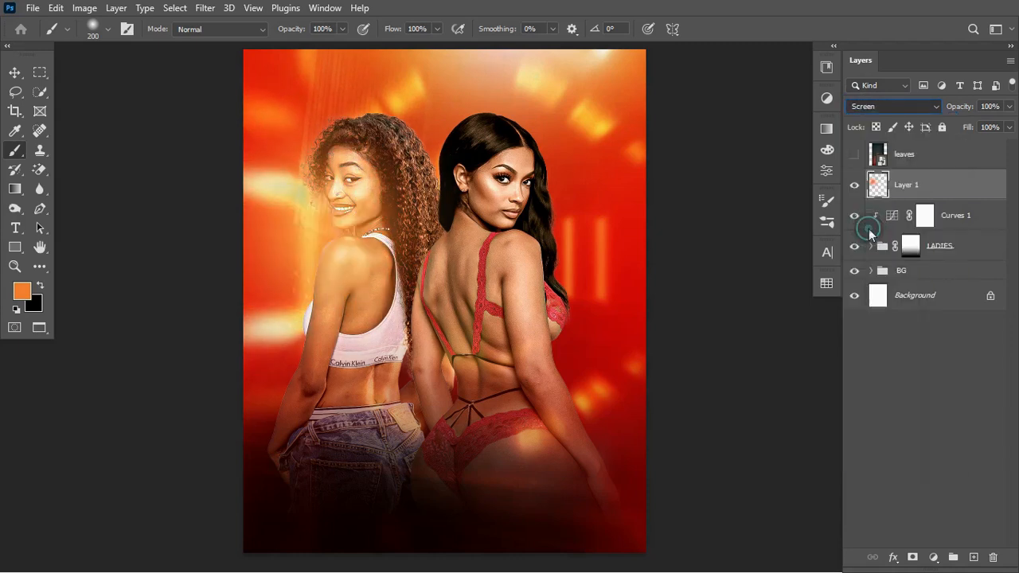
Scale the orange glow down and reposition it over the curly-haired model's face and shoulder.
click(15, 72)
key(ctrl+t)
drag(300, 254, 323, 261)
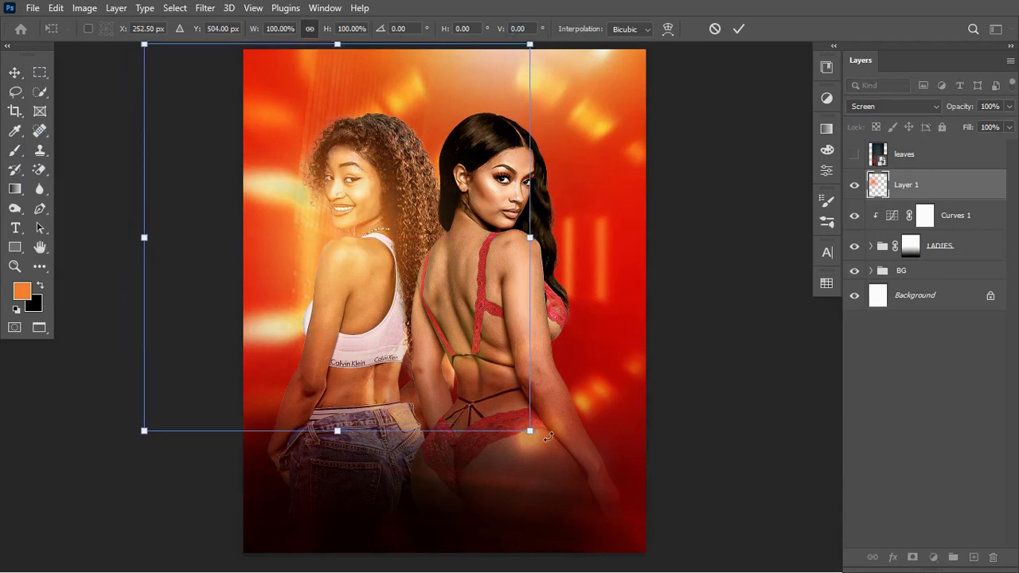
drag(531, 432, 453, 355)
drag(344, 266, 372, 295)
key(Return)
Duplicate the orange glow layer and move the copy up over the hair between the two models.
key(ctrl+j)
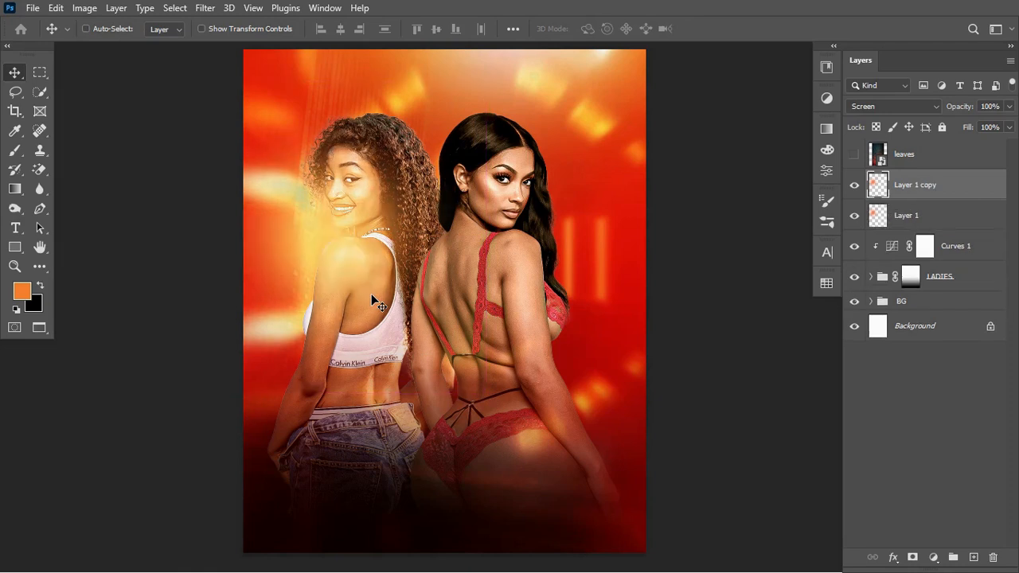
key(ctrl+t)
drag(274, 232, 377, 143)
key(Return)
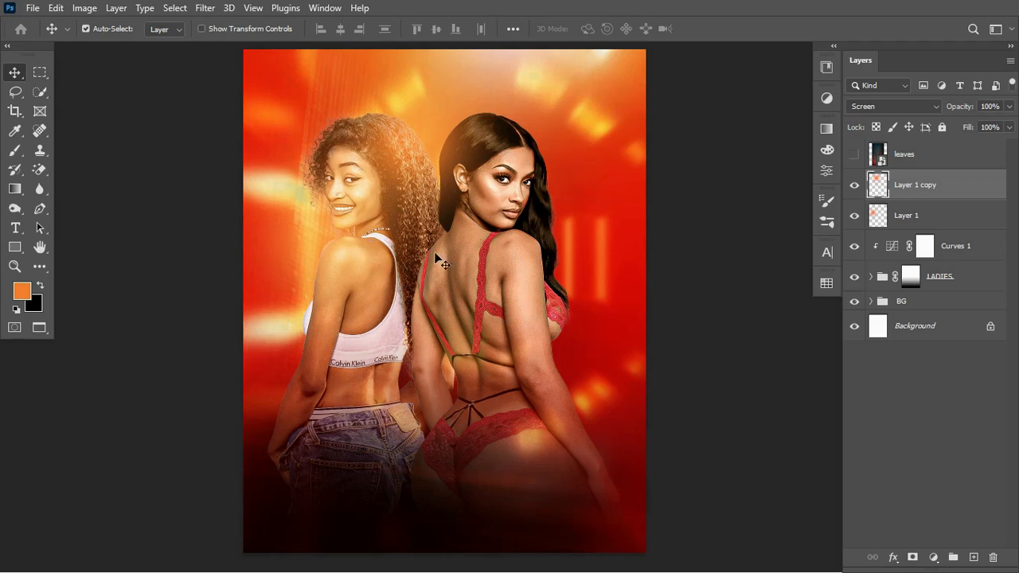
Duplicate the upper orange glow layer and move the copy over the straight-haired model's hair and face.
key(ctrl)
key(ctrl+j)
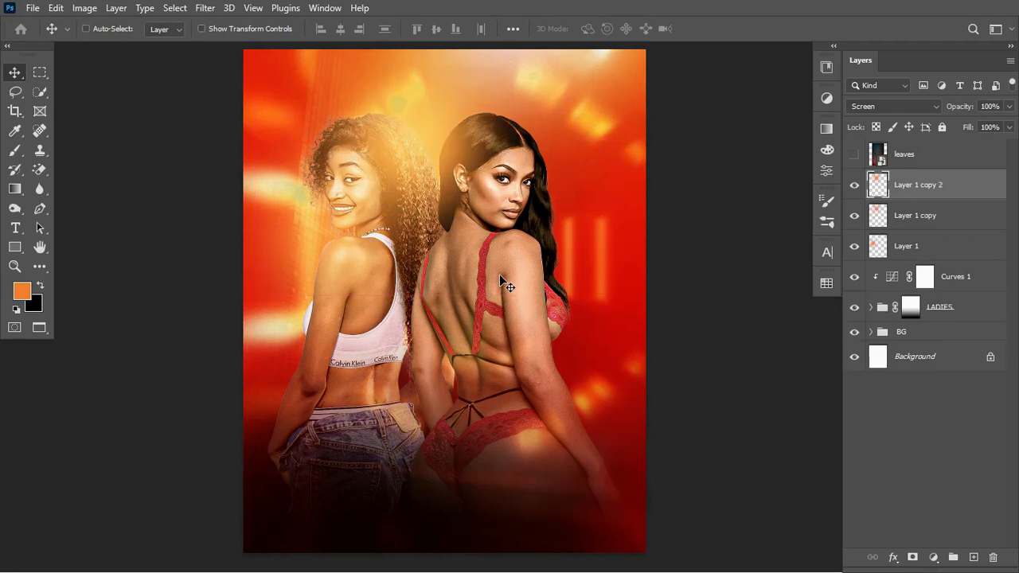
drag(426, 139, 426, 139)
drag(495, 177, 480, 151)
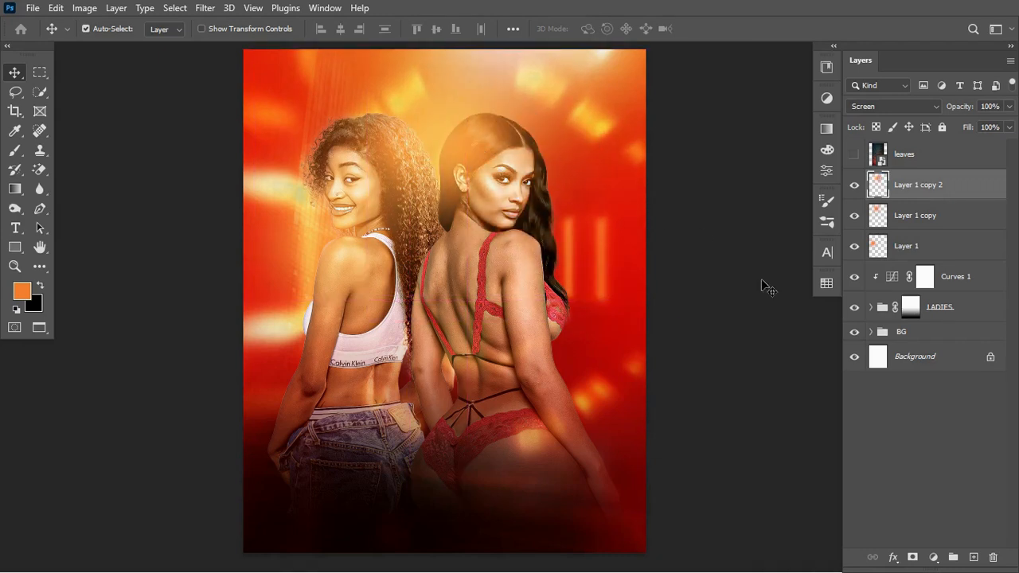
On a new layer above the orange glows, dab background-sampled red over the straight-haired model's hair with the soft 200 px brush.
click(974, 558)
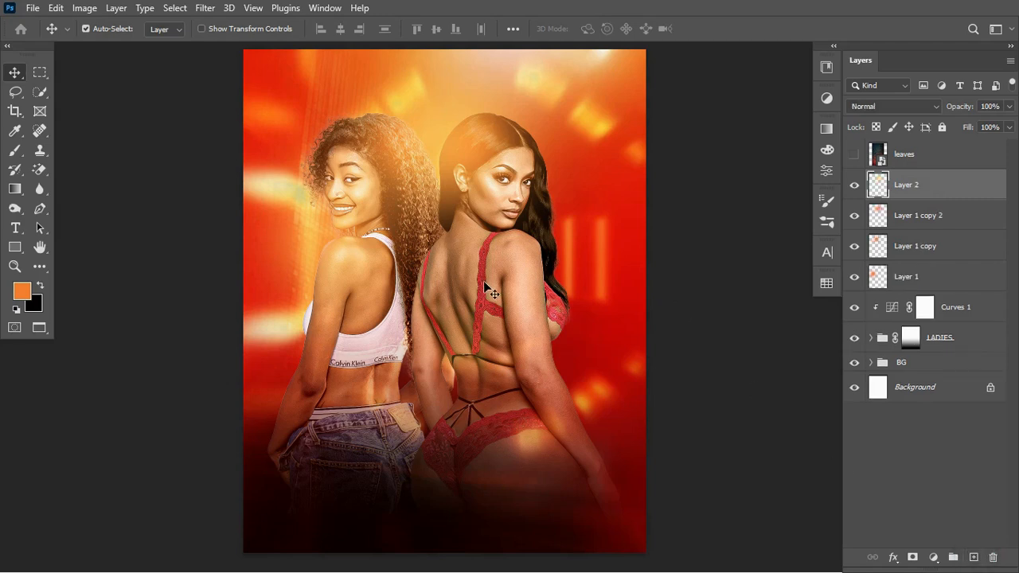
click(15, 150)
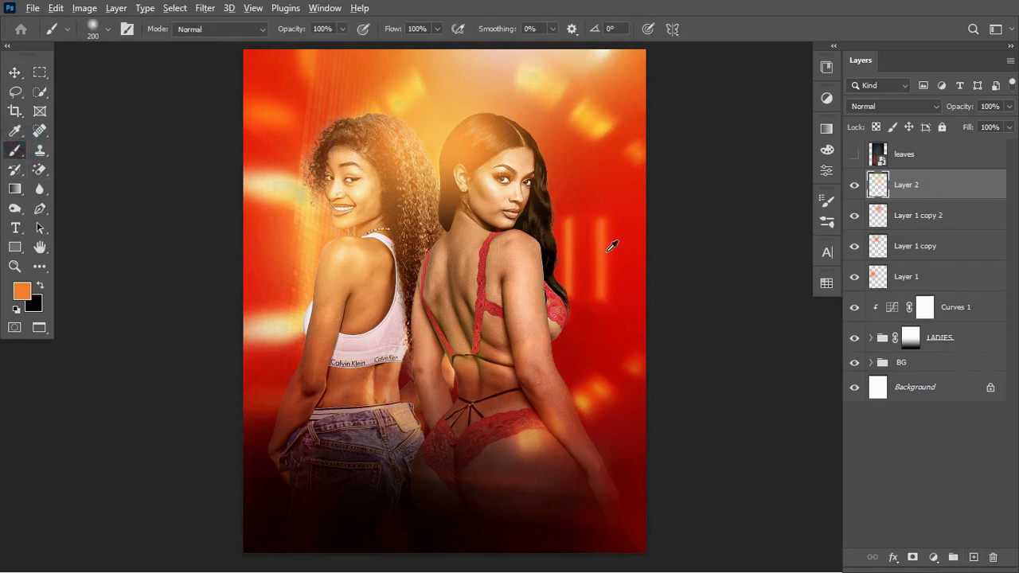
alt+click(570, 206)
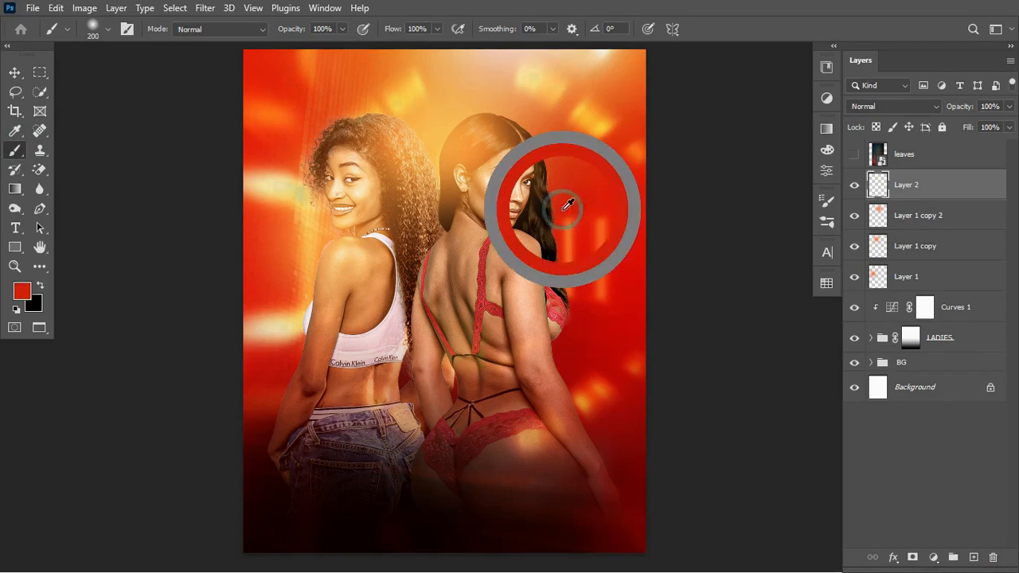
click(546, 216)
Enlarge the red spot to about 217% and shift it slightly down over the straight-haired model's hair and shoulder.
key(ctrl+t)
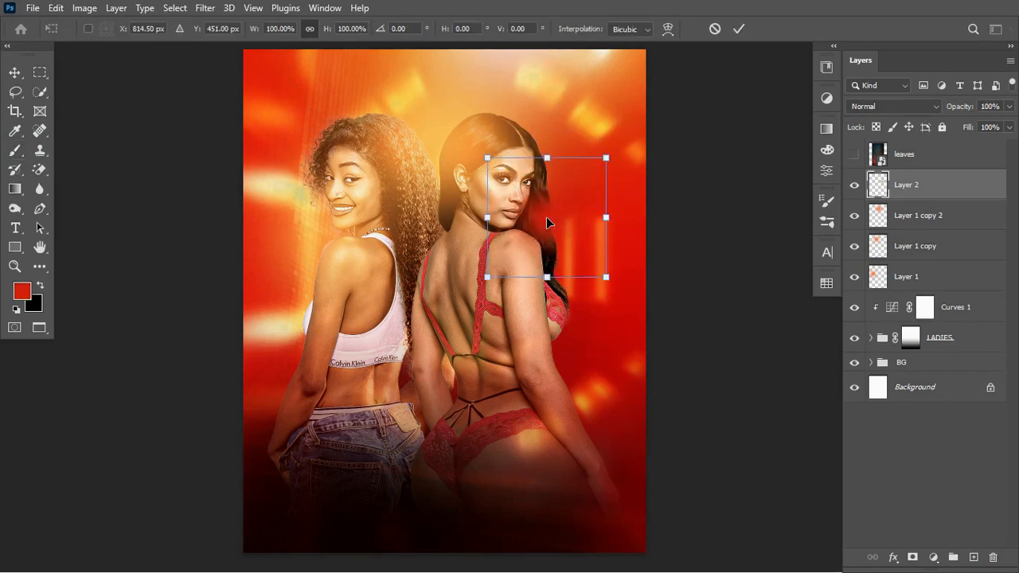
drag(607, 218, 676, 216)
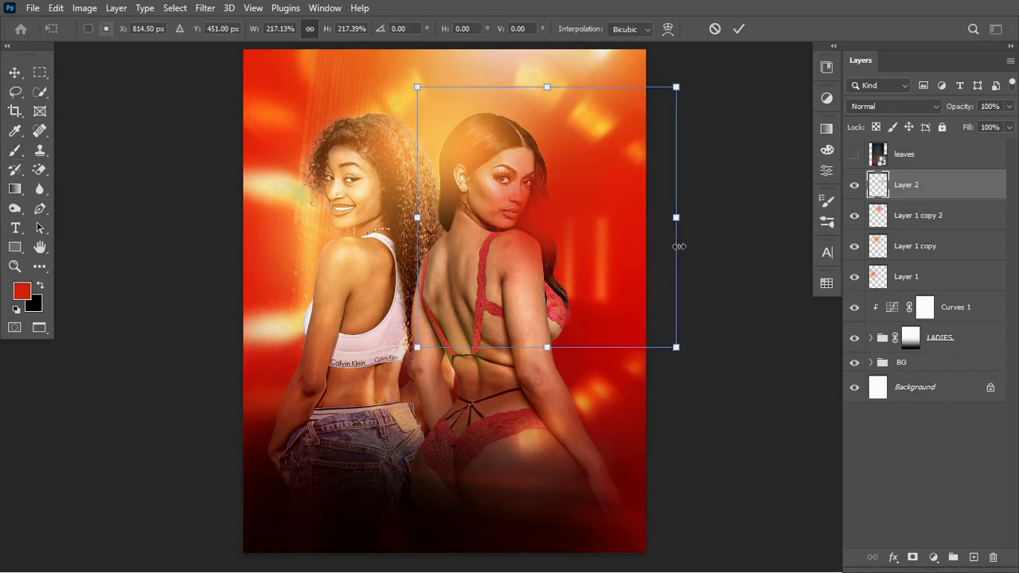
drag(581, 246, 577, 255)
key(Return)
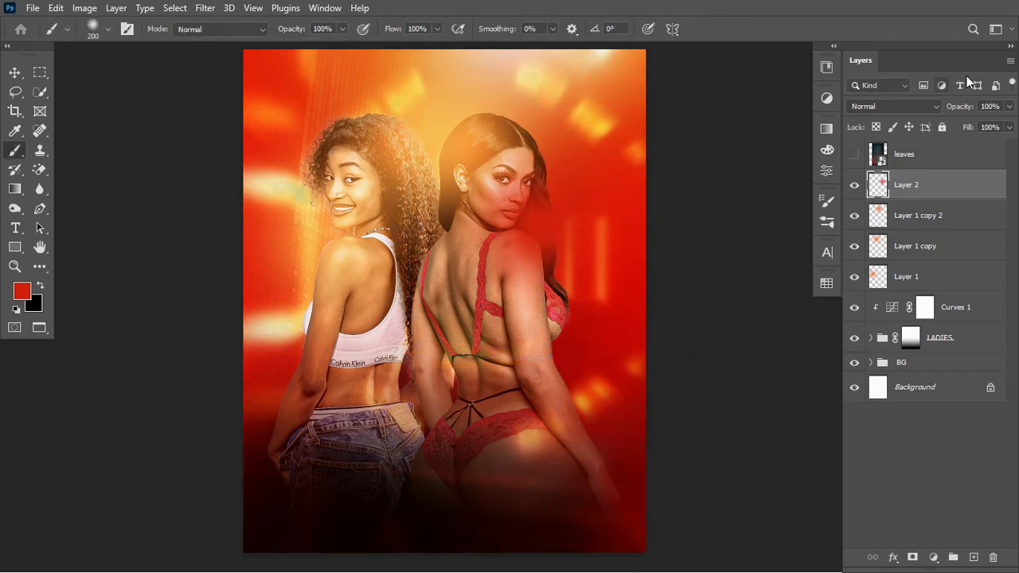
Set the red glow layer's blend mode to Screen, compare its effect, and enlarge the glow slightly.
click(933, 105)
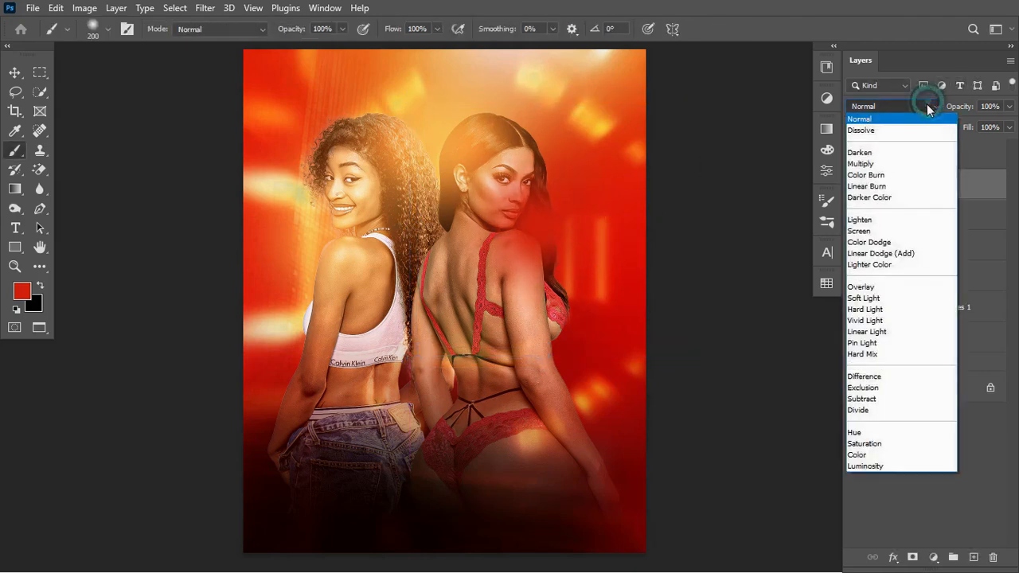
click(891, 230)
click(855, 185)
click(855, 185)
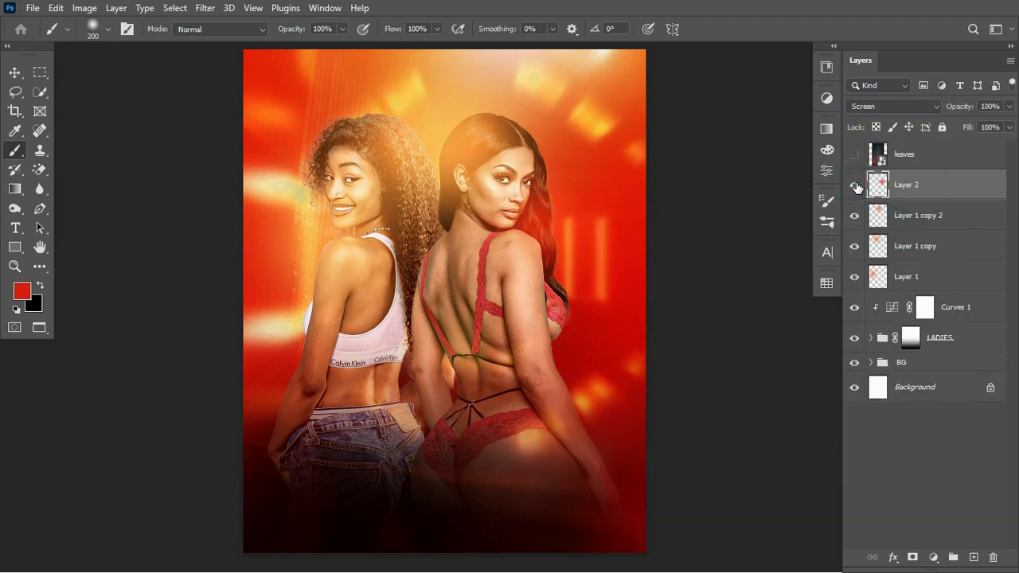
key(ctrl+t)
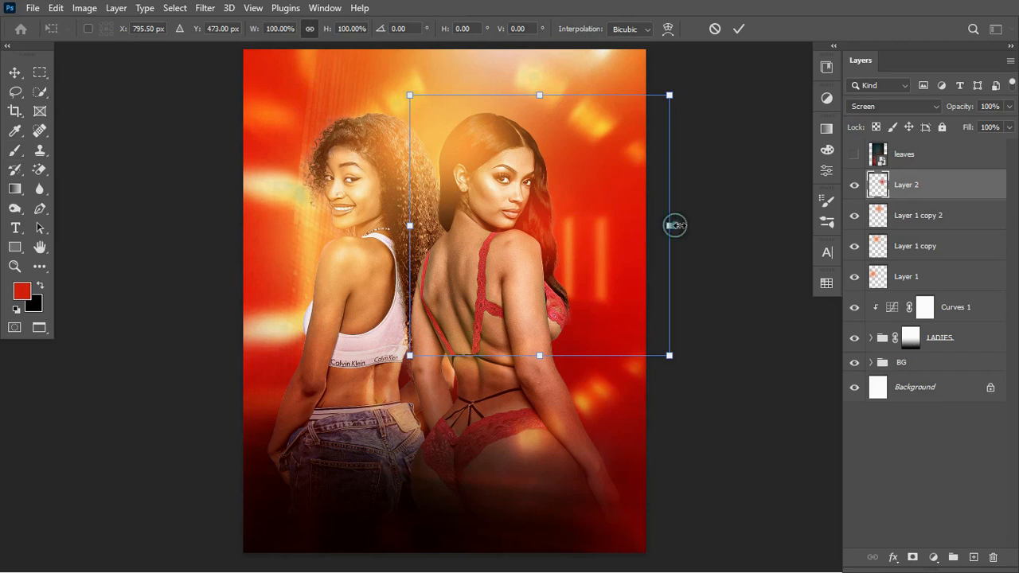
drag(674, 225, 687, 227)
double_click(603, 247)
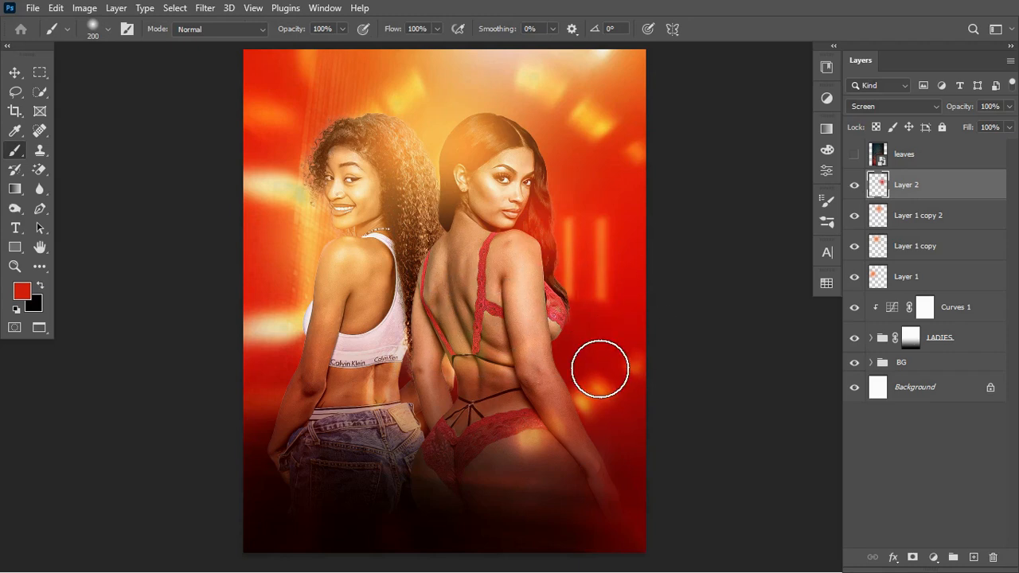
Lower the opacity of the two duplicated orange glow layers, Layer 1 copy and Layer 1 copy 2, to 79%.
click(912, 223)
click(854, 215)
click(854, 215)
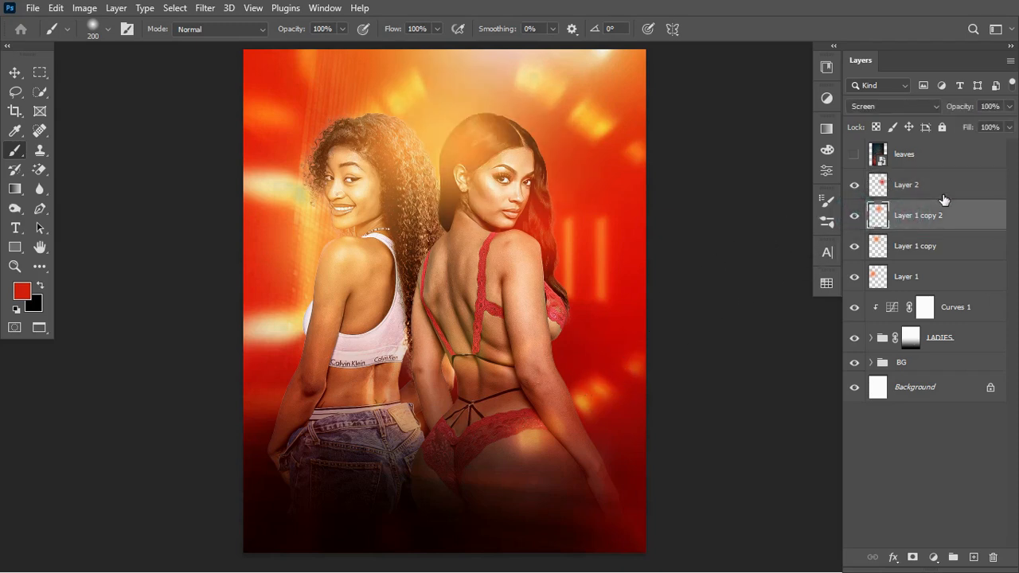
shift+click(944, 251)
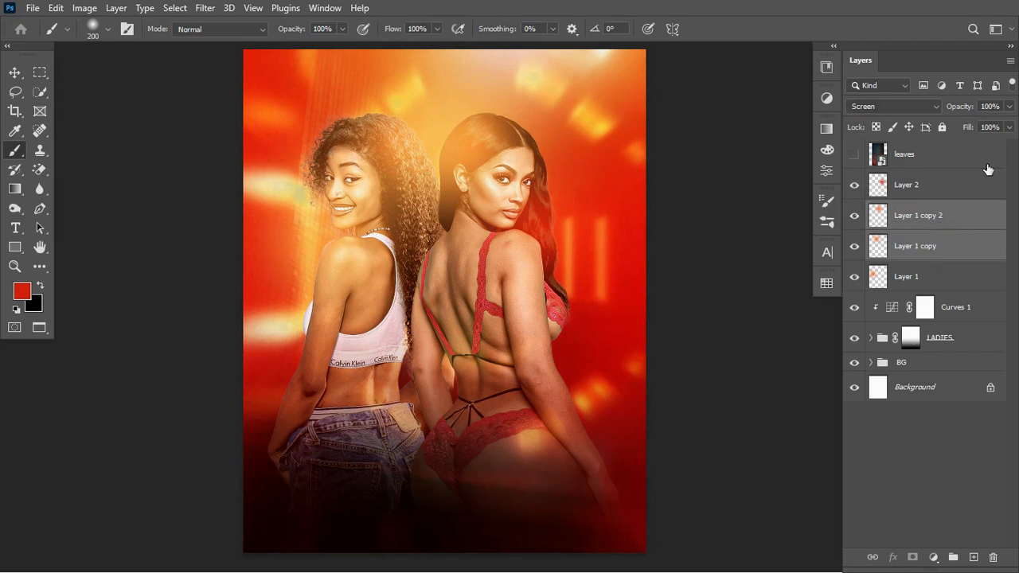
drag(967, 109, 947, 112)
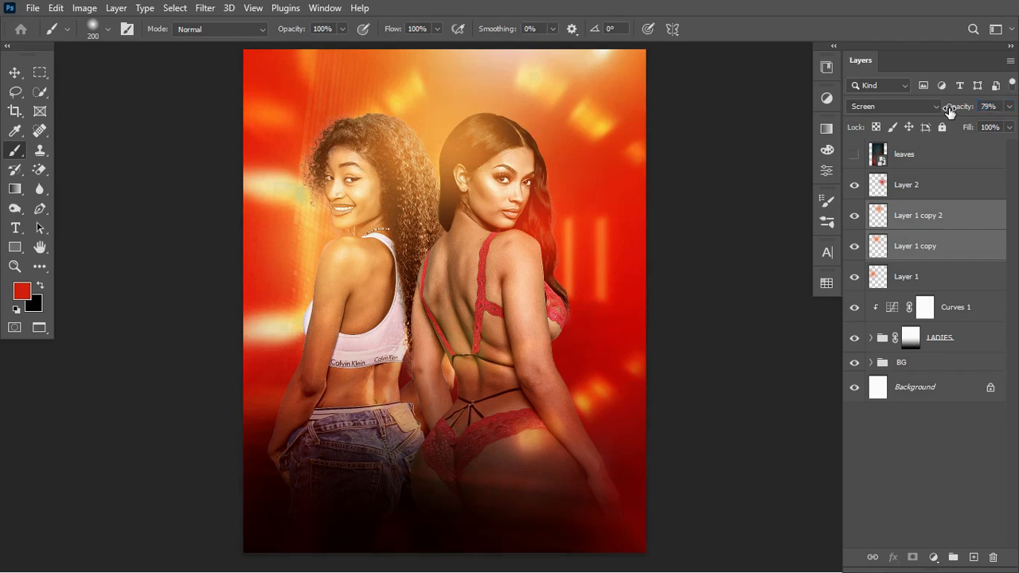
click(854, 215)
click(854, 215)
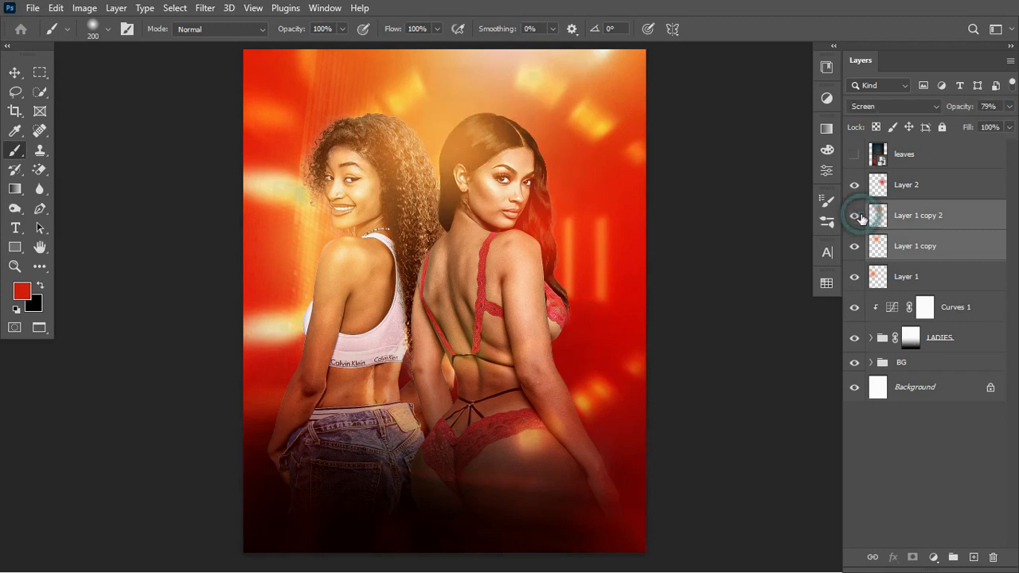
Group the red glow and three orange glow layers as LIGHT and compare the image with and without the group.
click(953, 190)
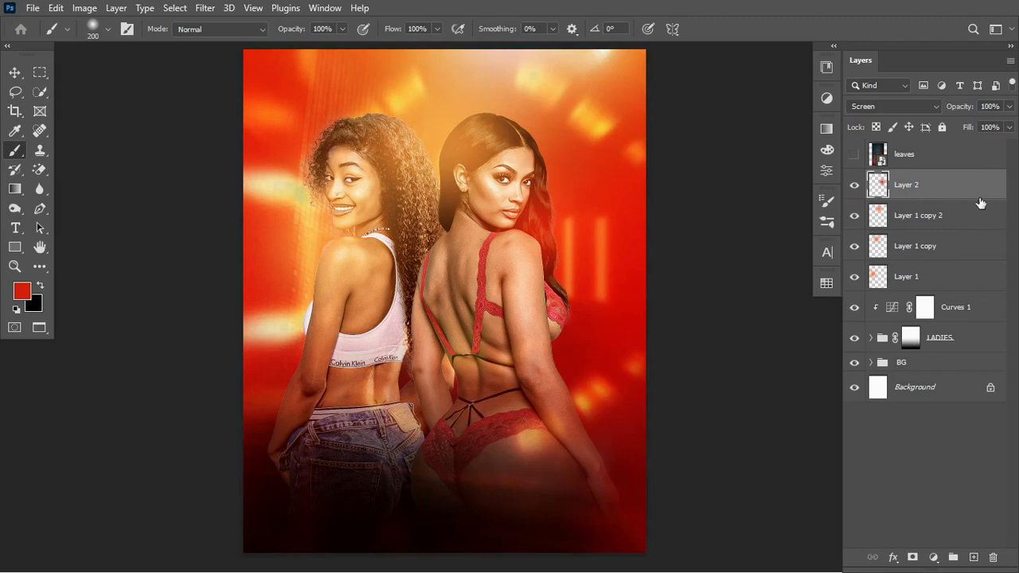
shift+click(954, 278)
key(ctrl+g)
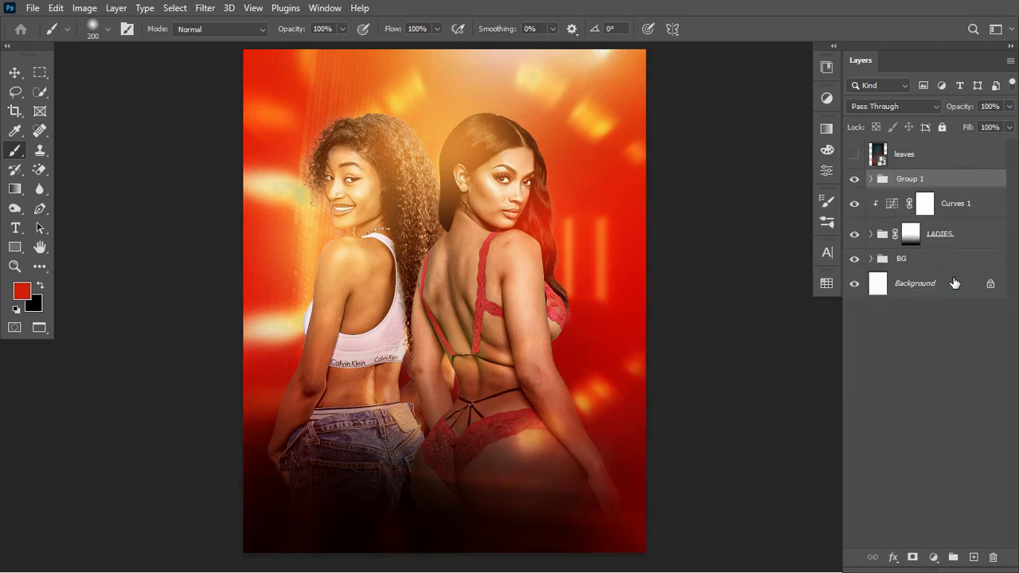
double_click(910, 178)
text(LIGHT)
key(Return)
click(854, 180)
click(855, 180)
Add the white title PARTY across the models' backs and enlarge it to about 55.42 pt.
key(t)
click(379, 383)
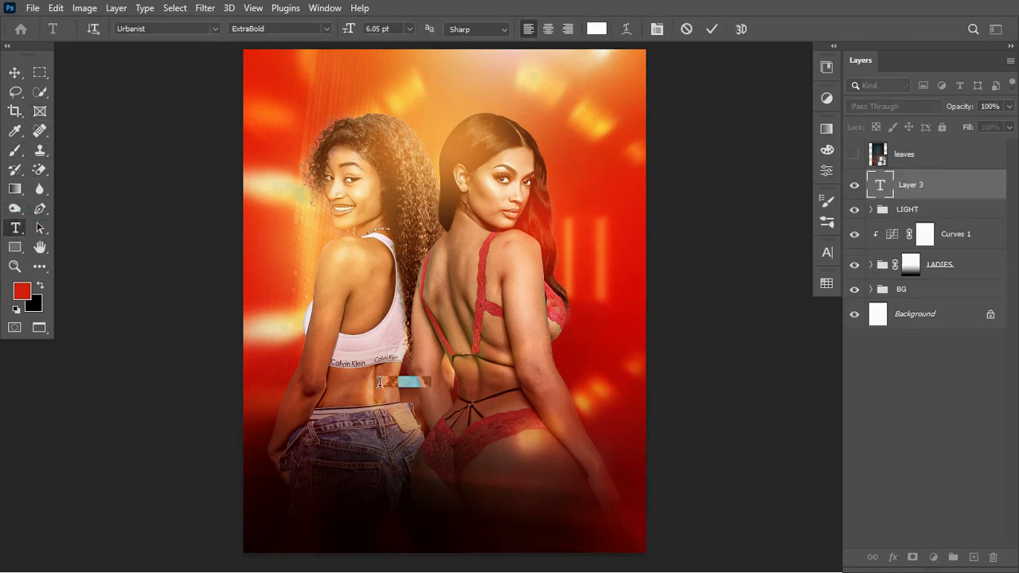
key(BackSpace)
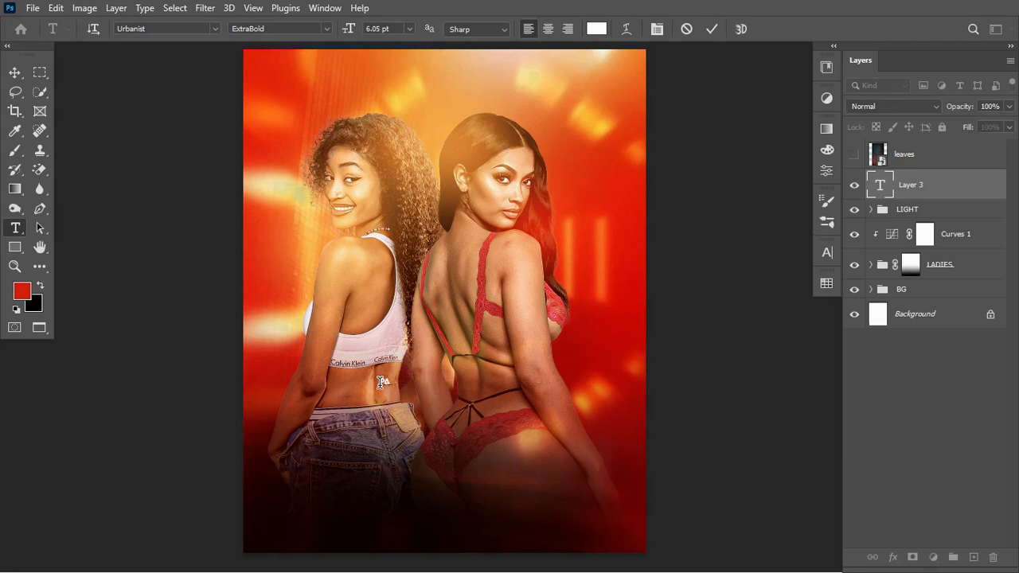
key(ctrl+t)
drag(406, 380, 310, 388)
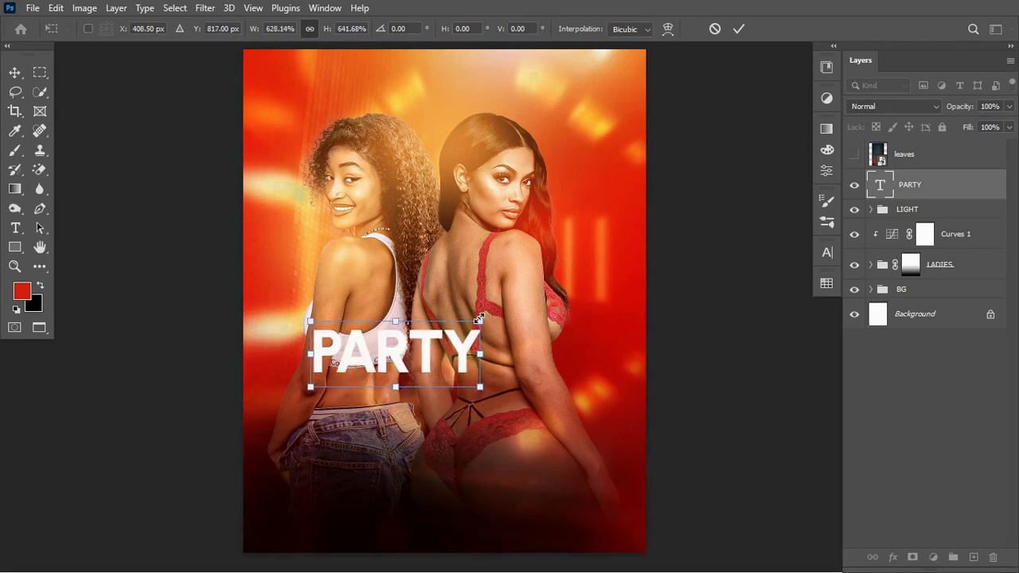
drag(479, 318, 549, 286)
key(Return)
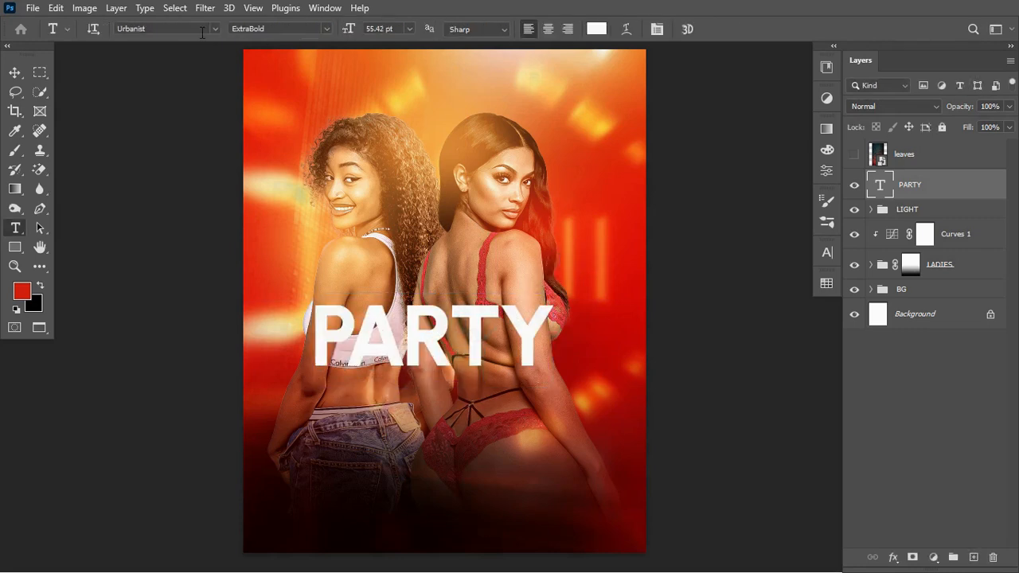
Set the title's font to Salita Regular and change its lettering to "Party" with only the first letter capitalised.
click(199, 29)
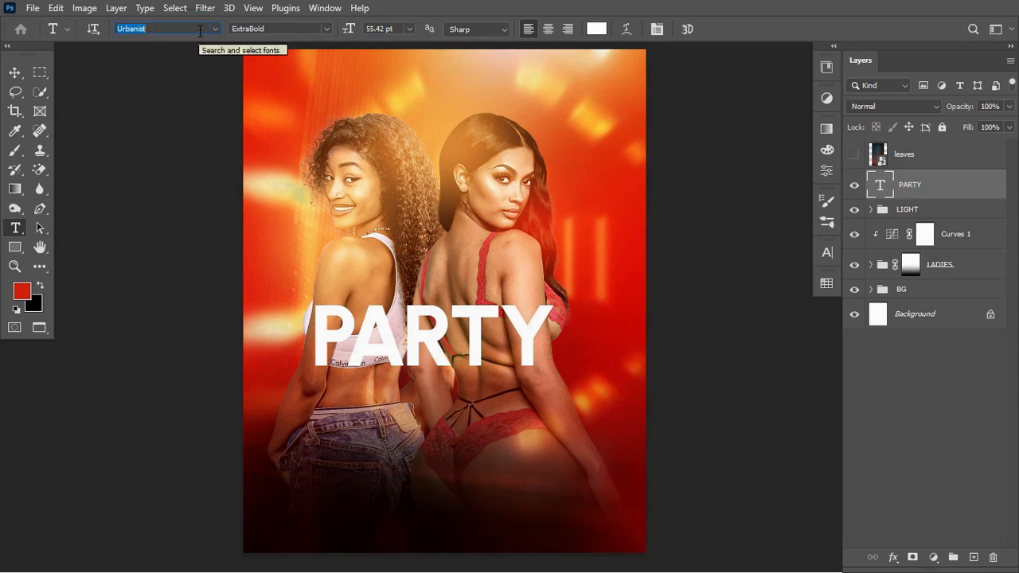
text(Salta)
click(200, 69)
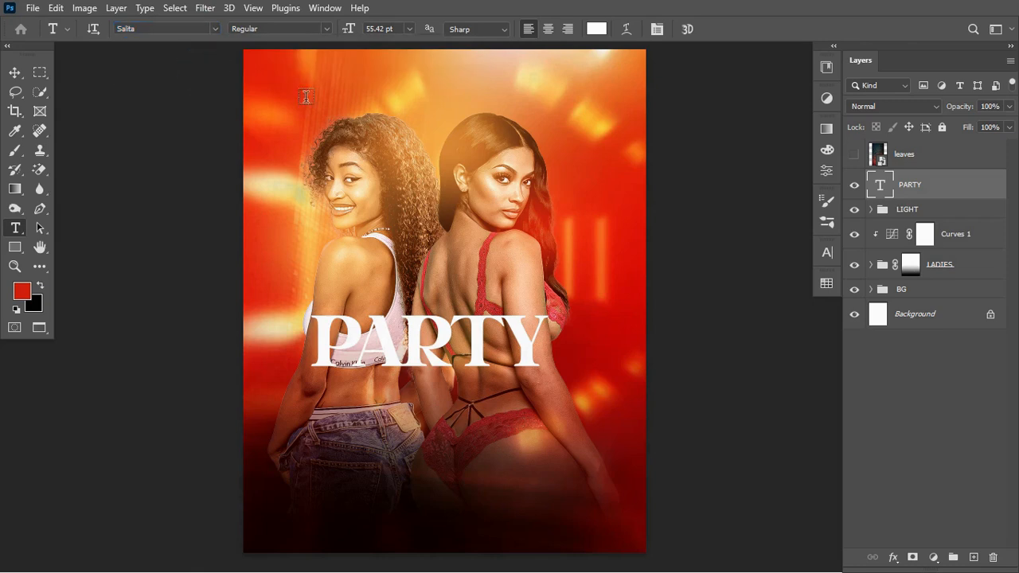
drag(361, 344, 603, 333)
text(arty)
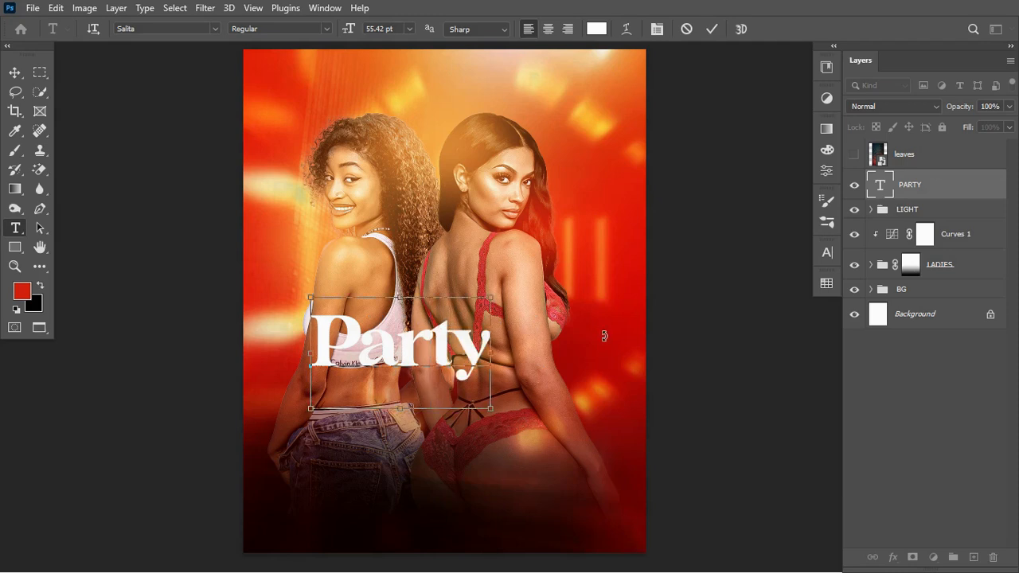
key(ctrl+Return)
Enlarge the Party title to about 174%, extending it towards the flyer's lower right.
key(ctrl+t)
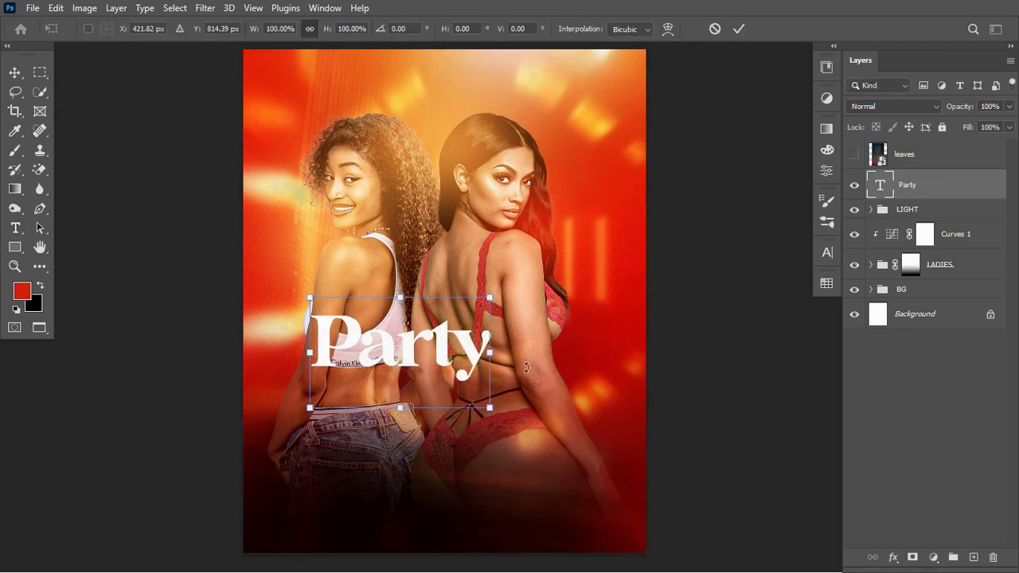
drag(491, 409, 619, 503)
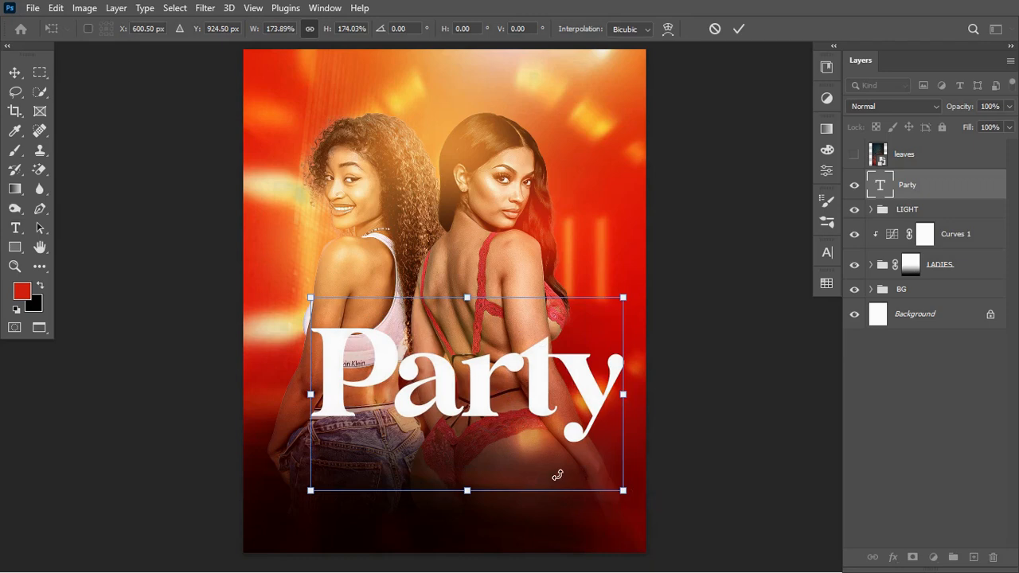
key(Return)
Duplicate the Party title directly below itself and change the copy's text to "Strip".
drag(539, 375, 539, 470)
double_click(503, 477)
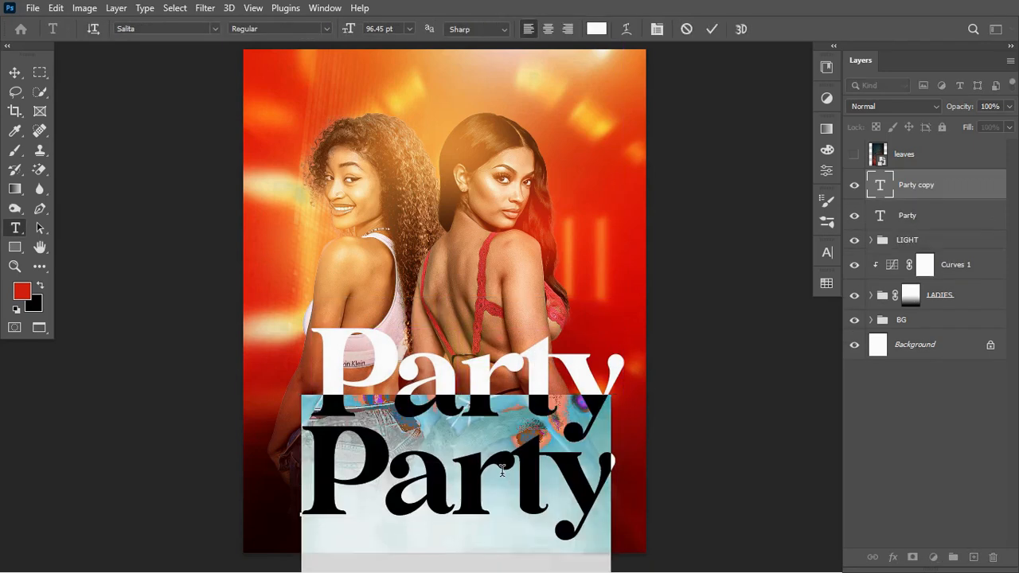
text(Strip)
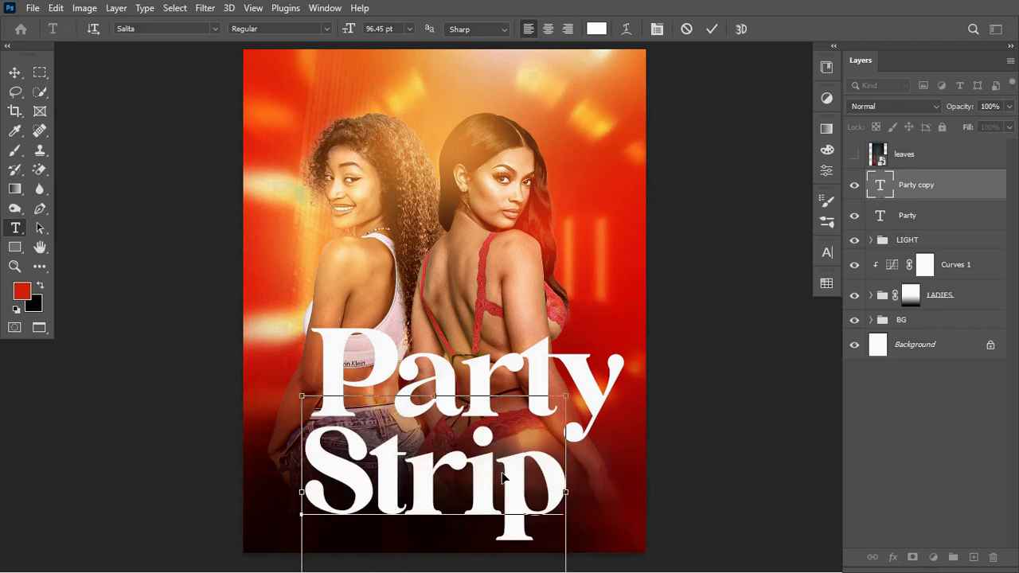
key(ctrl+Return)
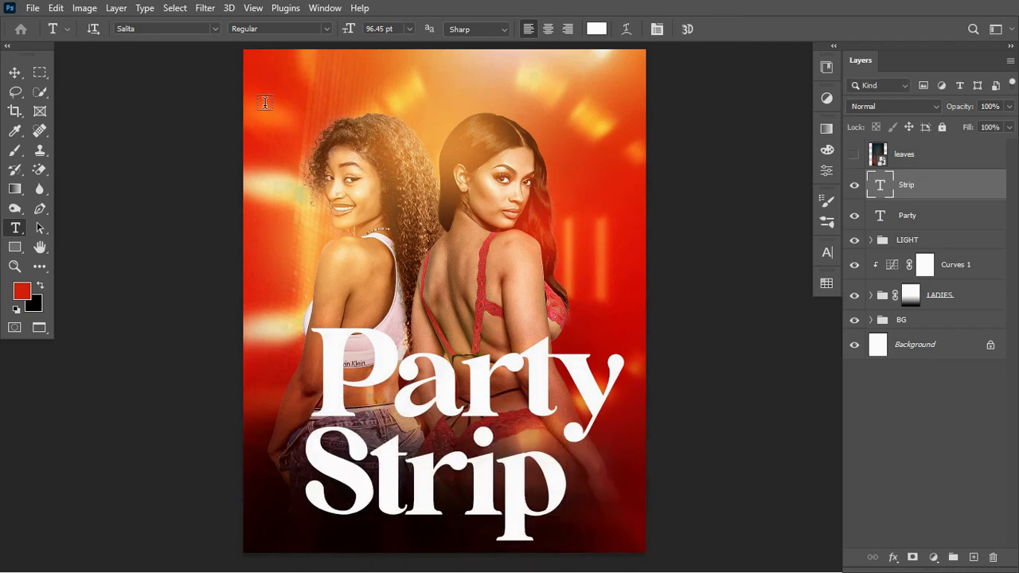
Scale the Strip text down to about 66.37% and move it close beneath the middle of Party.
click(14, 72)
key(ctrl+t)
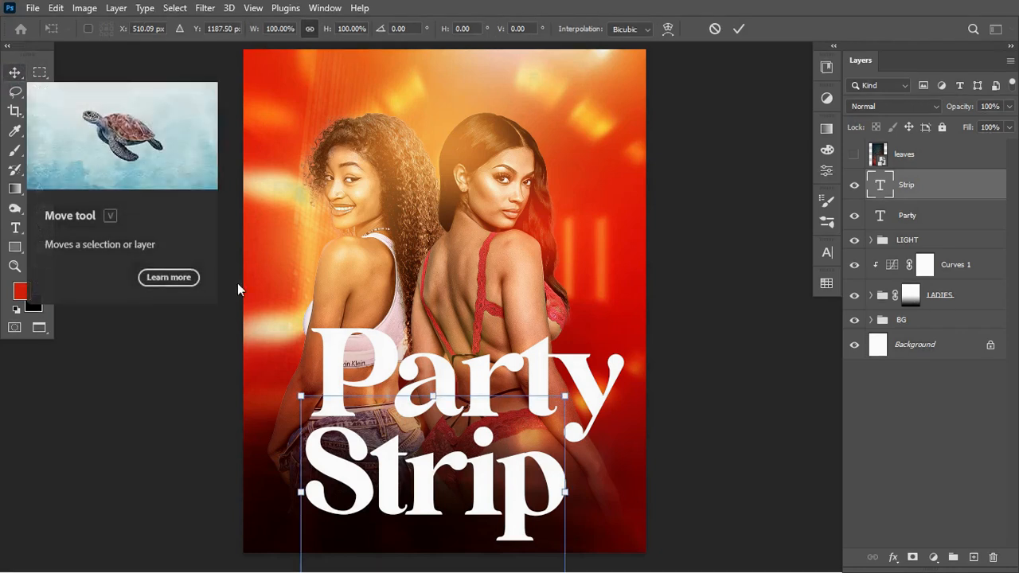
drag(564, 396, 482, 467)
drag(422, 514, 487, 455)
key(Return)
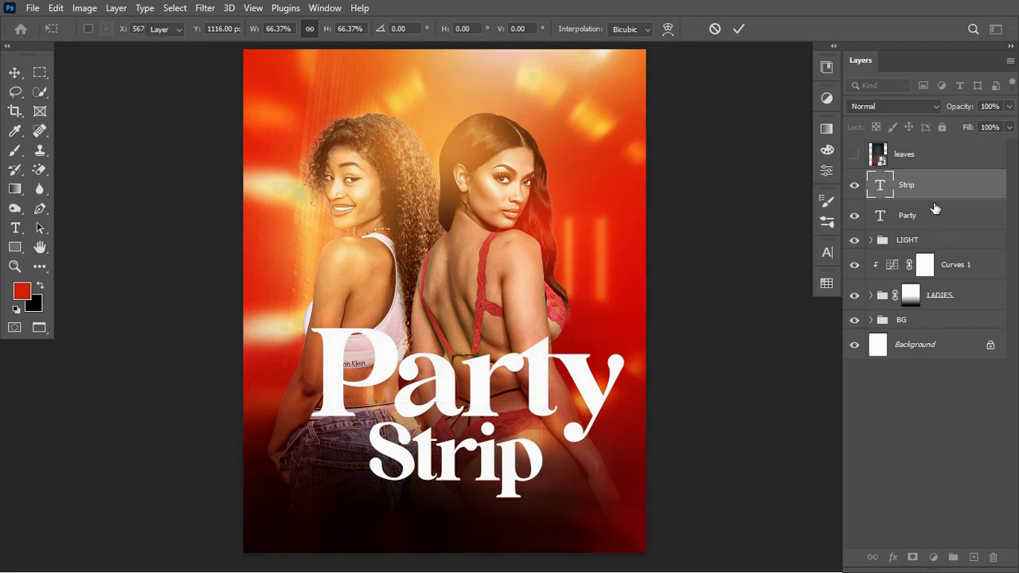
Align the Strip and Party text layers by their horizontal centers.
shift+click(926, 213)
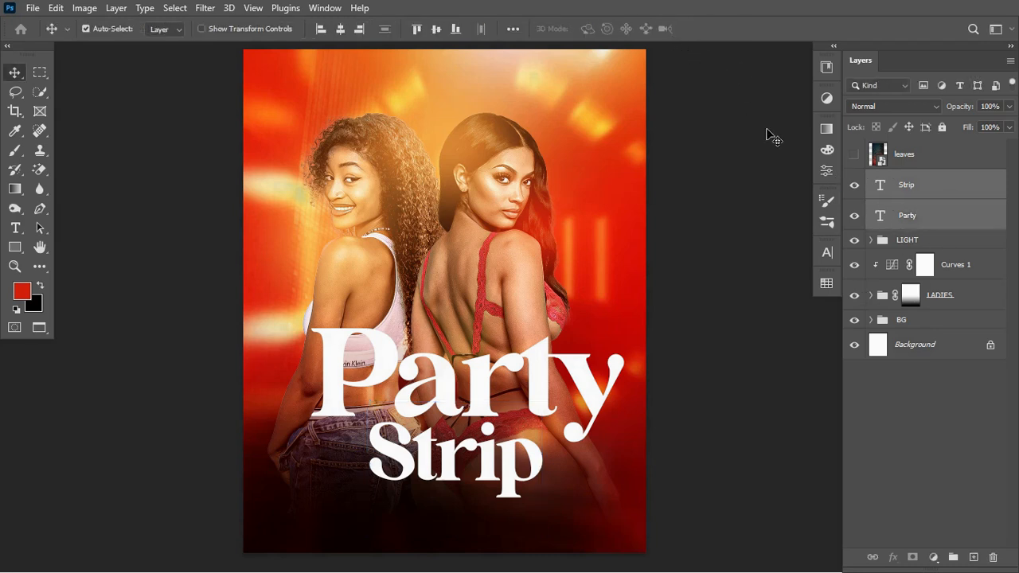
click(341, 30)
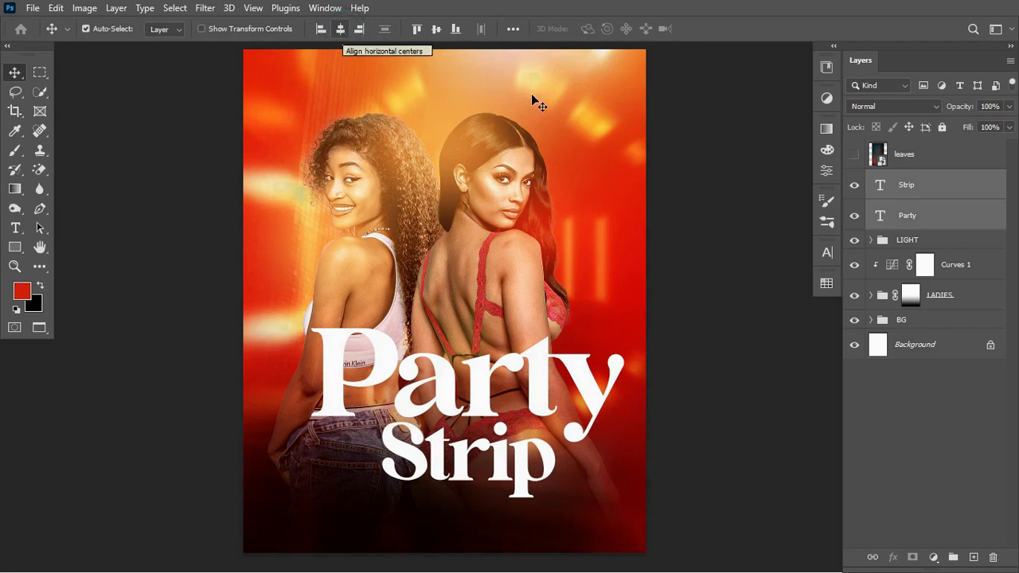
key(ctrl)
key(ctrl)
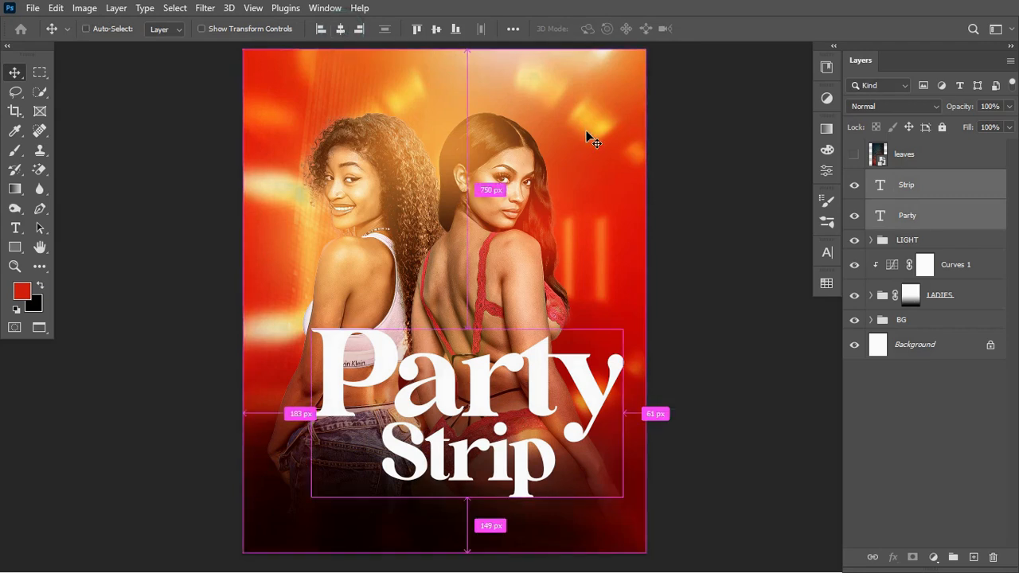
Group the Strip and Party text layers and centre the group horizontally on the canvas.
key(ctrl+g)
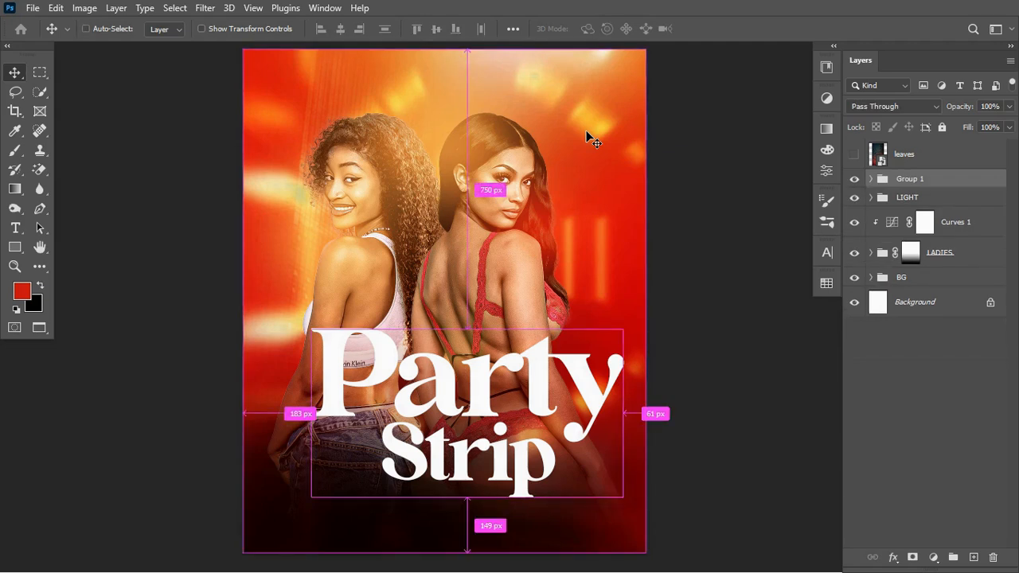
key(ctrl+a)
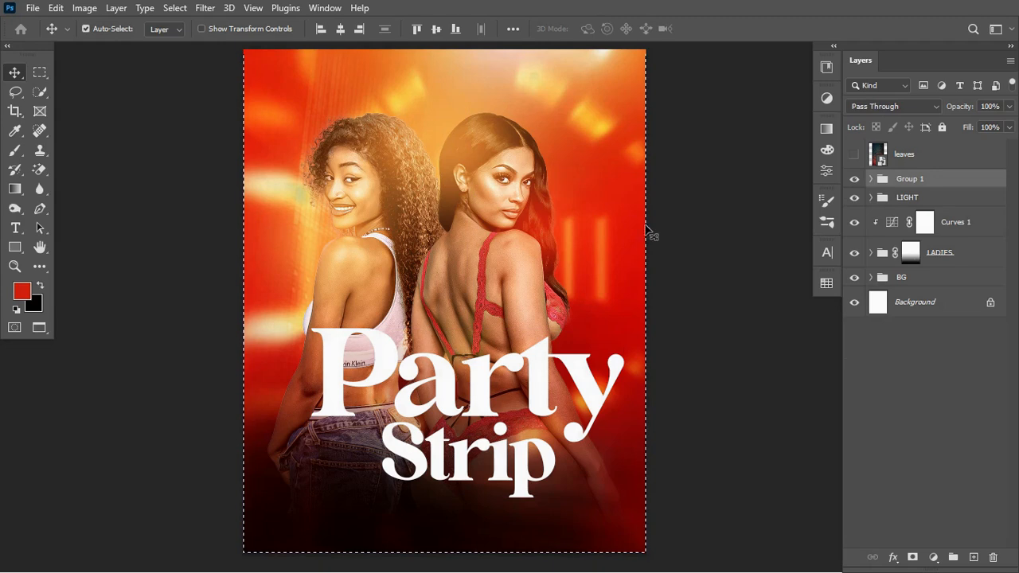
click(851, 183)
click(853, 179)
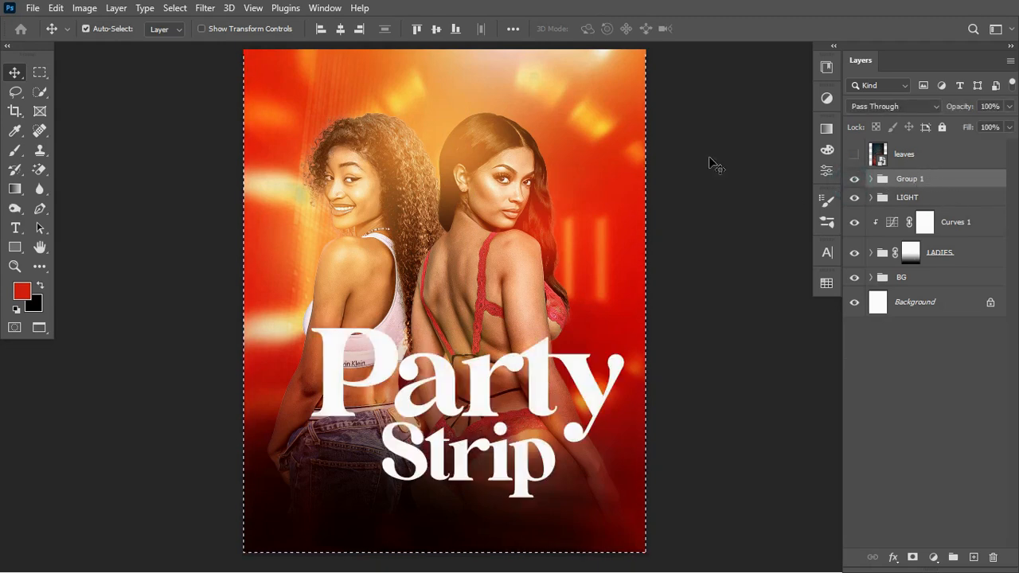
click(340, 29)
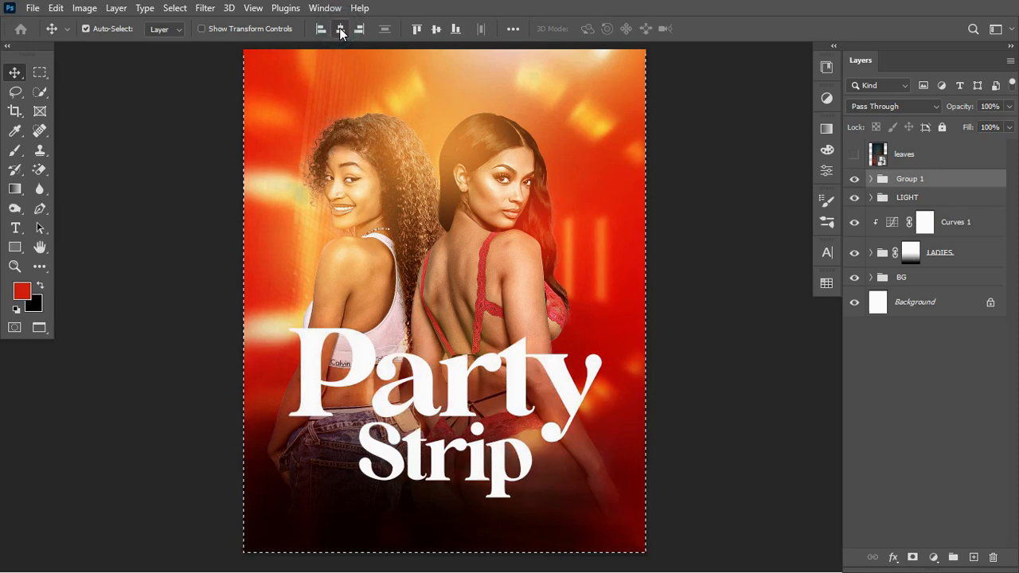
key(ctrl+d)
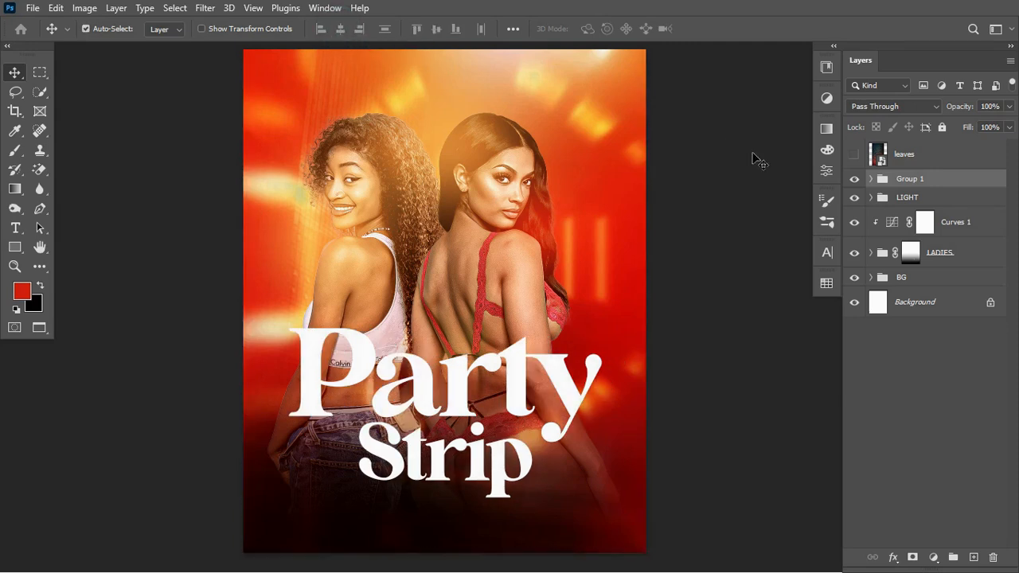
Rename the title group as THEME and select the Strip text inside it.
double_click(906, 178)
text(th)
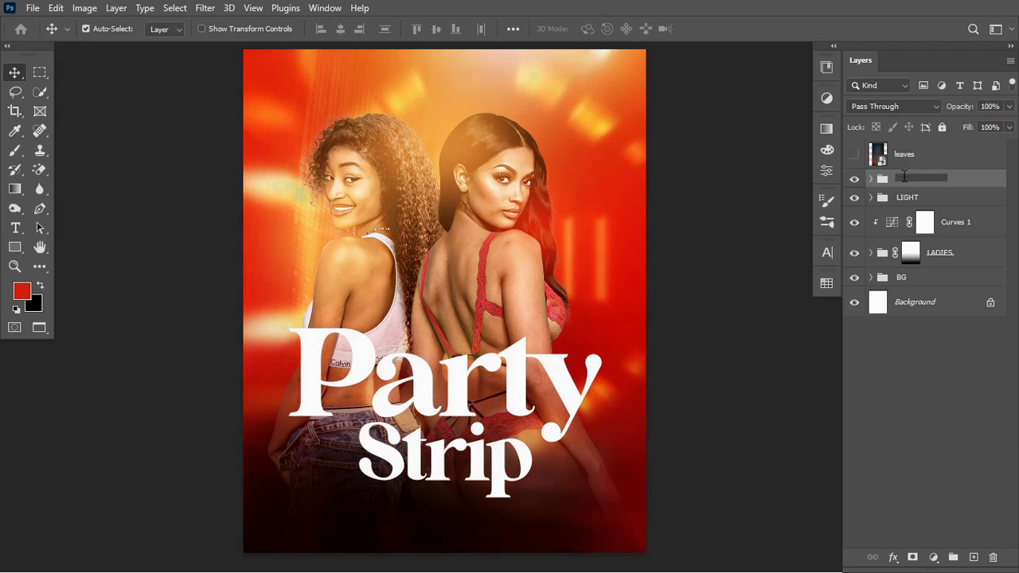
key(Return)
click(500, 452)
double_click(500, 450)
key(Escape)
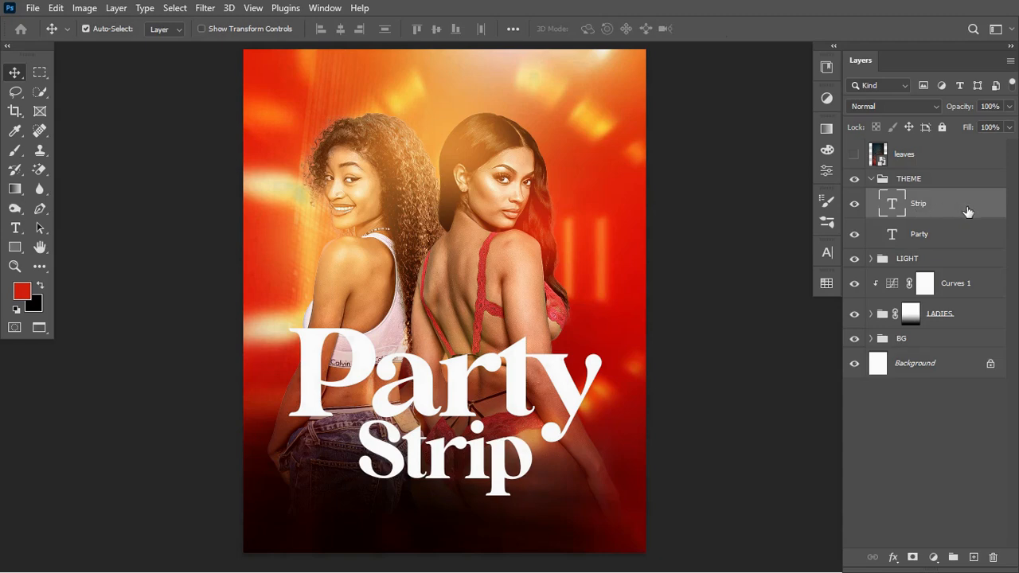
Add a linear Gradient Overlay effect at a 70° angle and 100% opacity to the Party text layer.
click(950, 239)
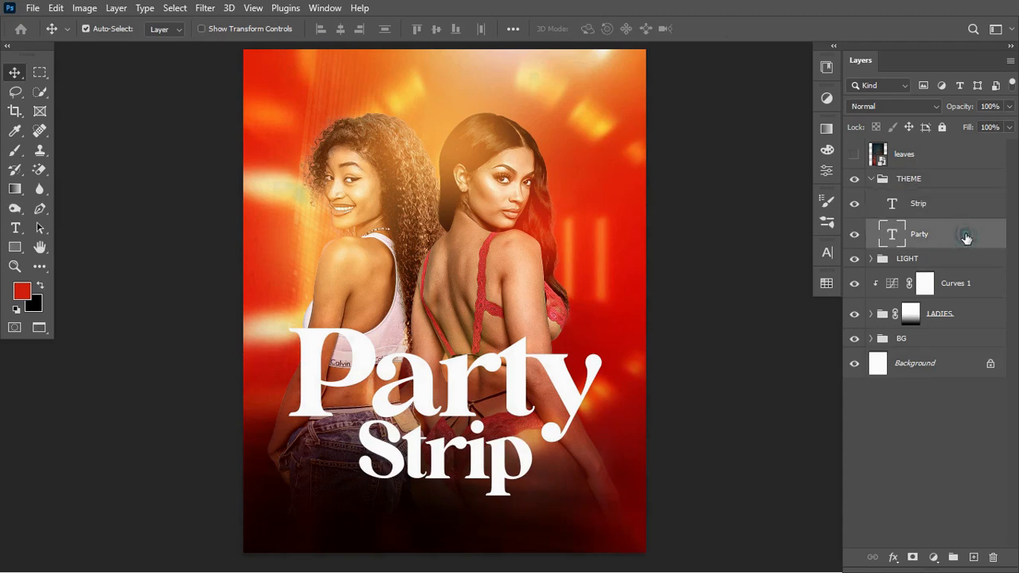
double_click(943, 239)
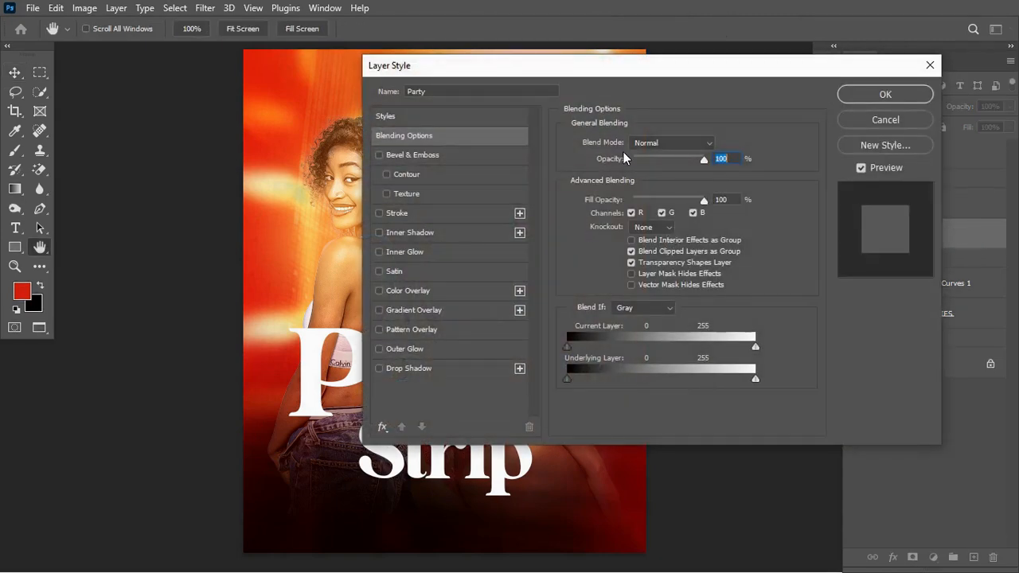
drag(653, 54, 762, 44)
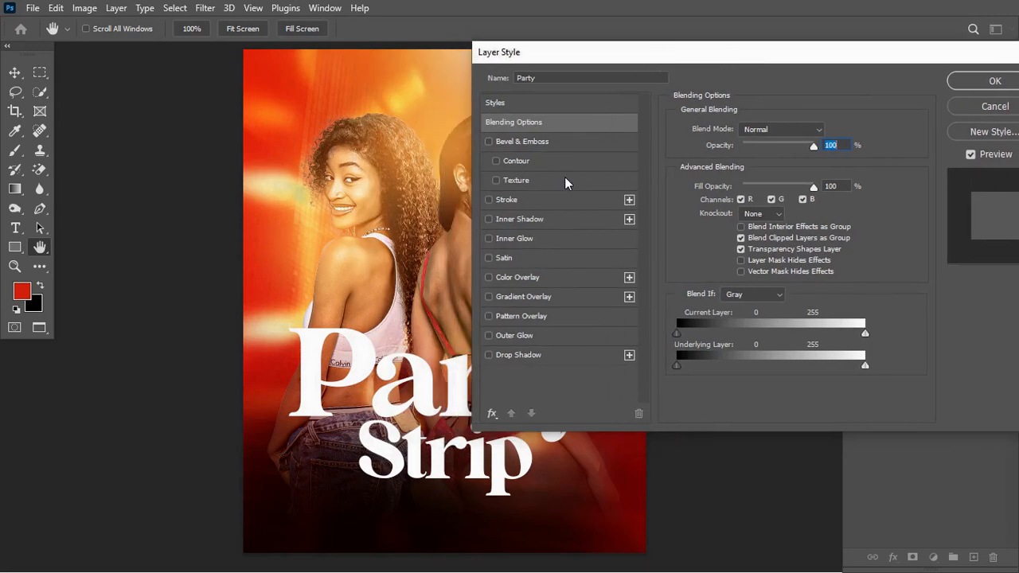
click(531, 296)
drag(720, 47, 679, 63)
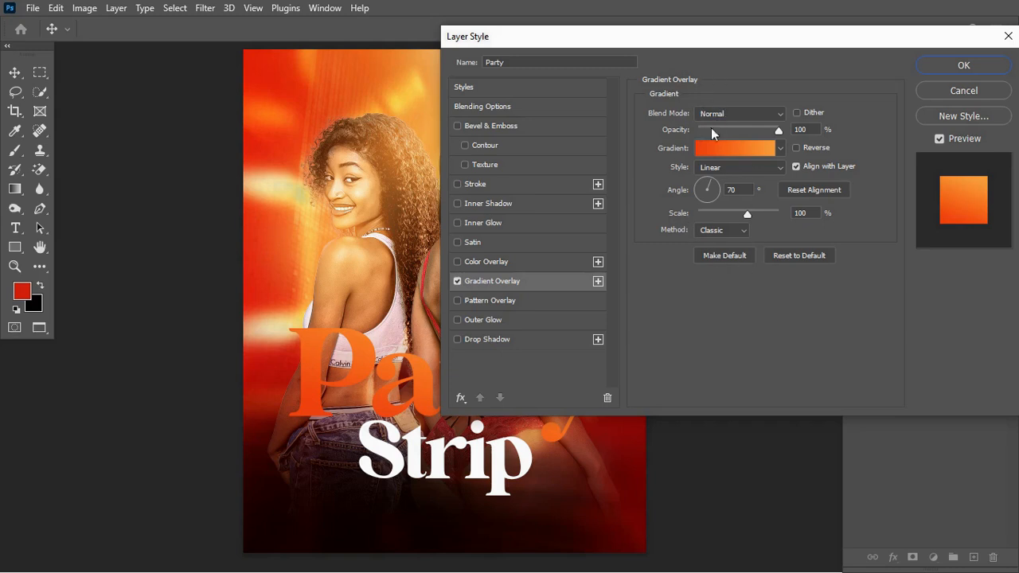
Use #f54209 as the starting colour stop of the Party overlay gradient.
click(707, 150)
drag(837, 108, 840, 204)
click(598, 331)
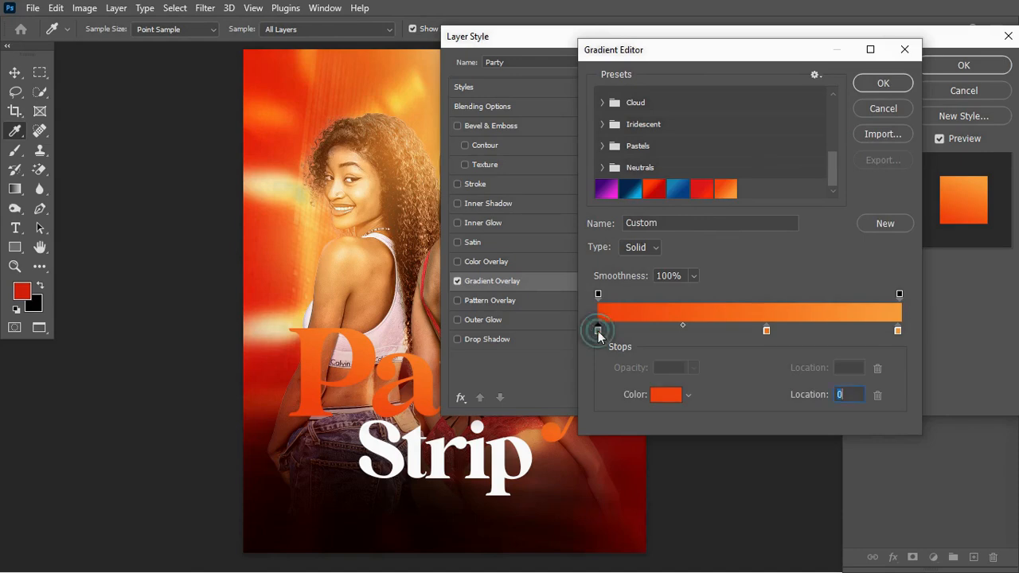
click(667, 394)
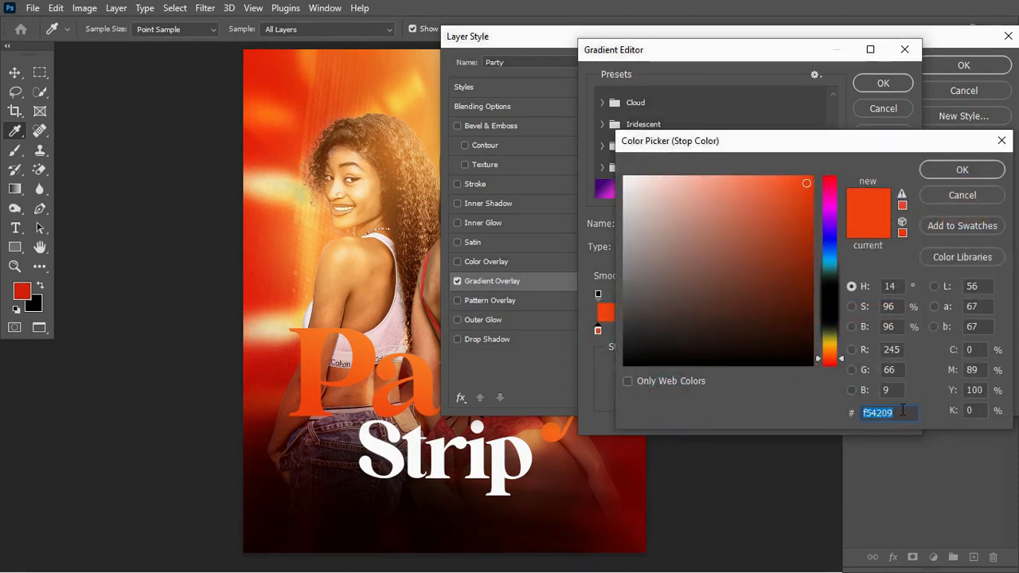
click(965, 168)
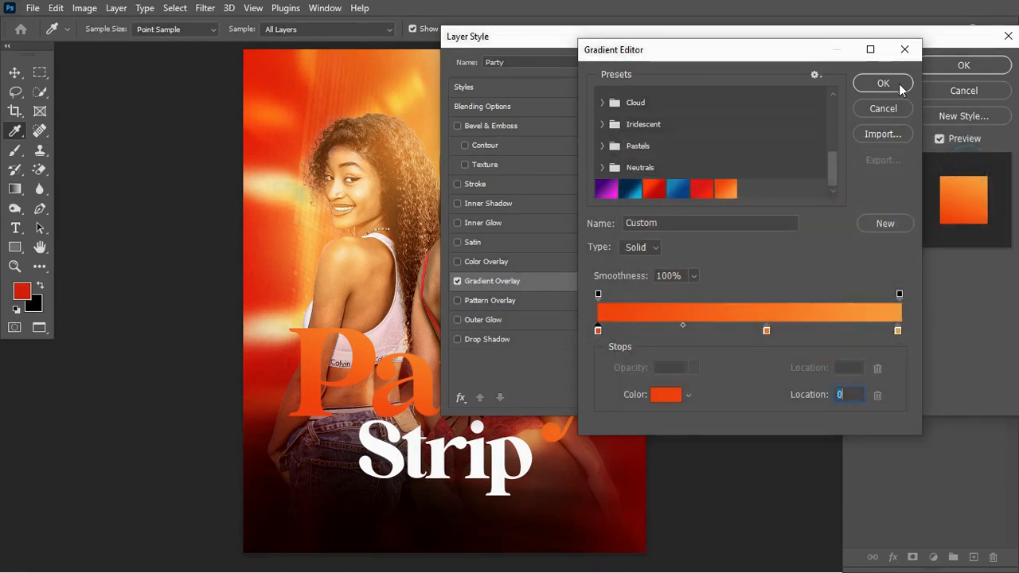
click(883, 84)
Use #fb9d35 for the gradient's end colour stop and #fa741b for its middle stop.
click(768, 146)
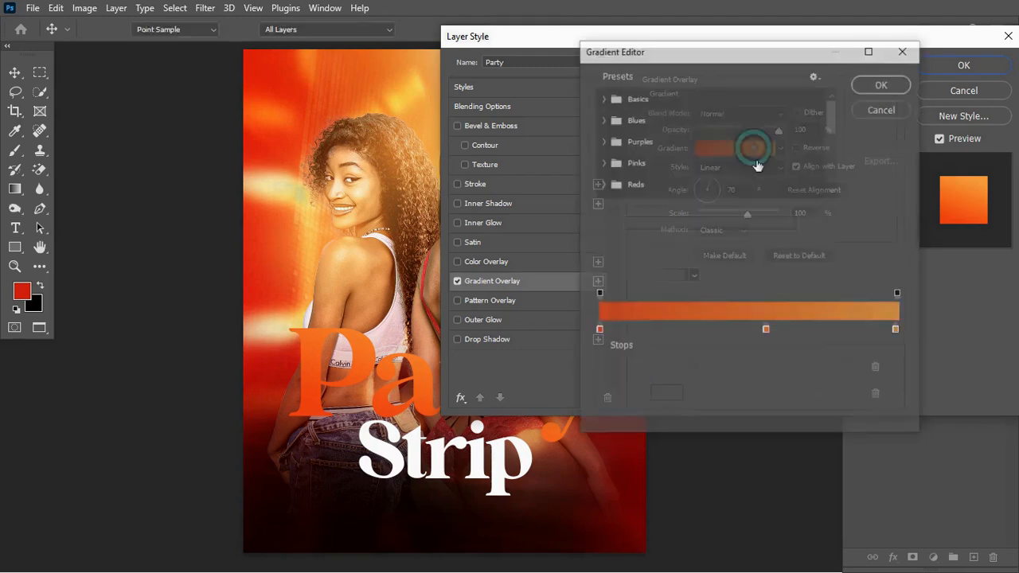
click(897, 329)
click(665, 394)
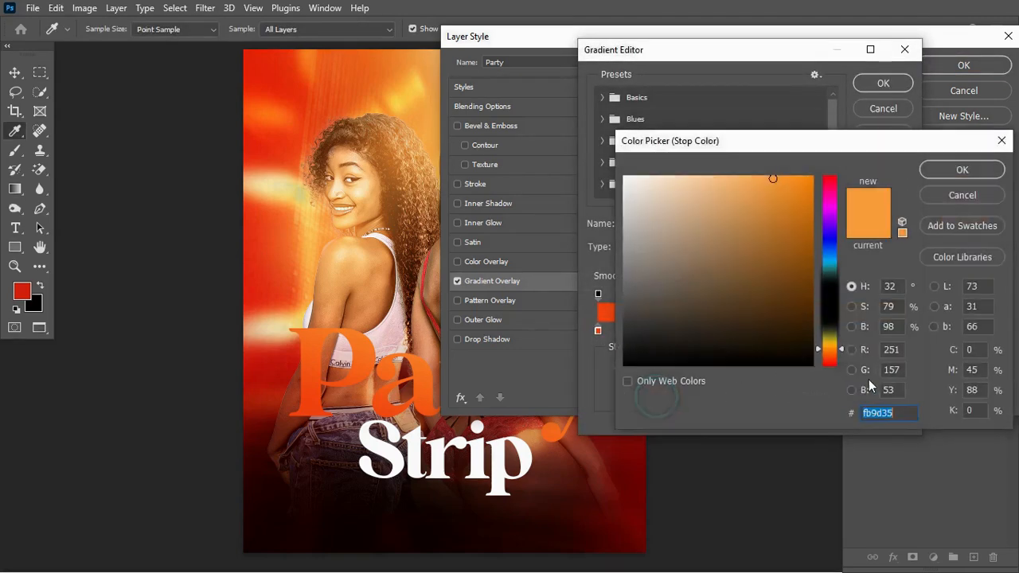
click(898, 412)
click(977, 172)
click(766, 332)
click(667, 396)
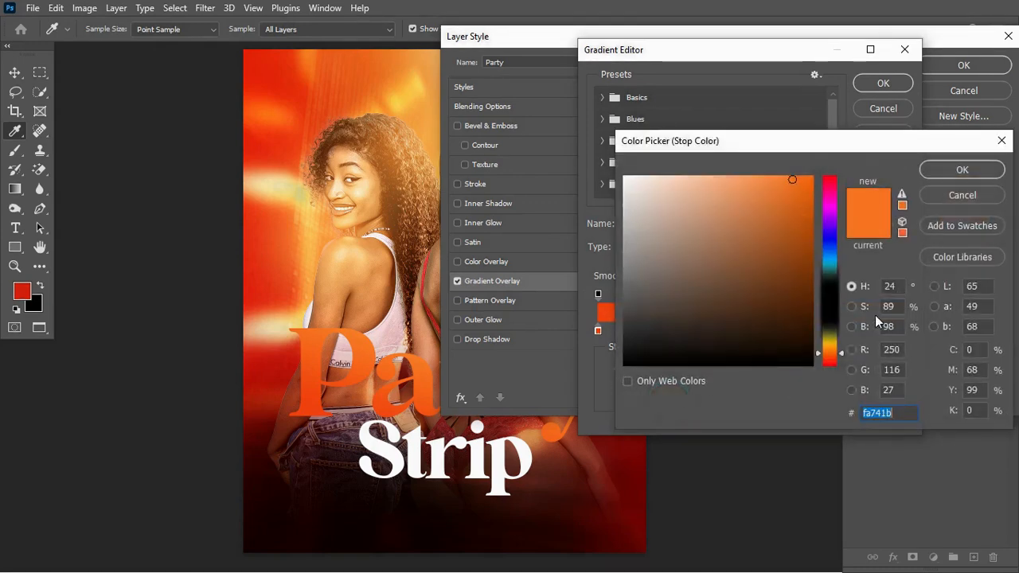
click(897, 415)
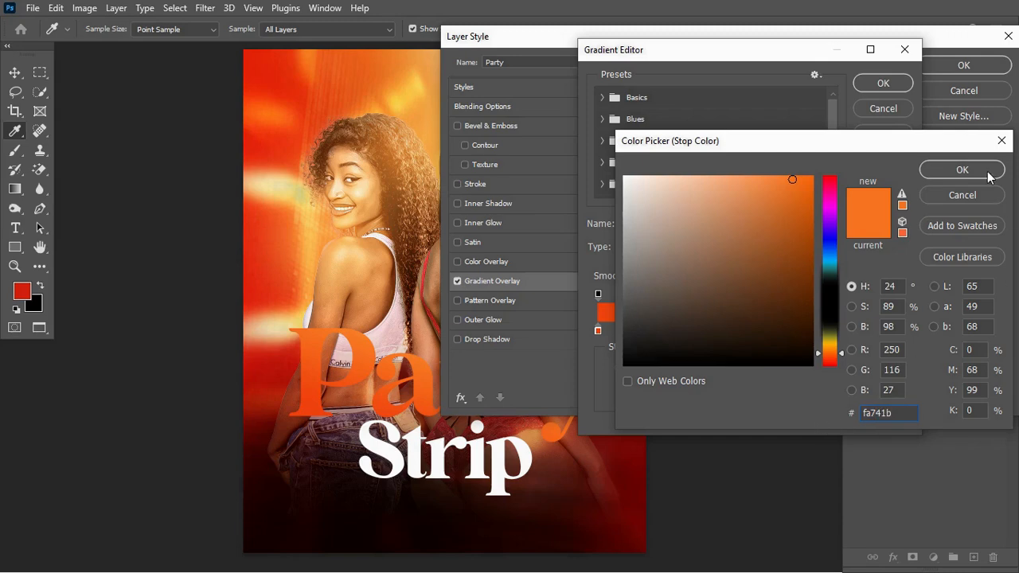
click(962, 169)
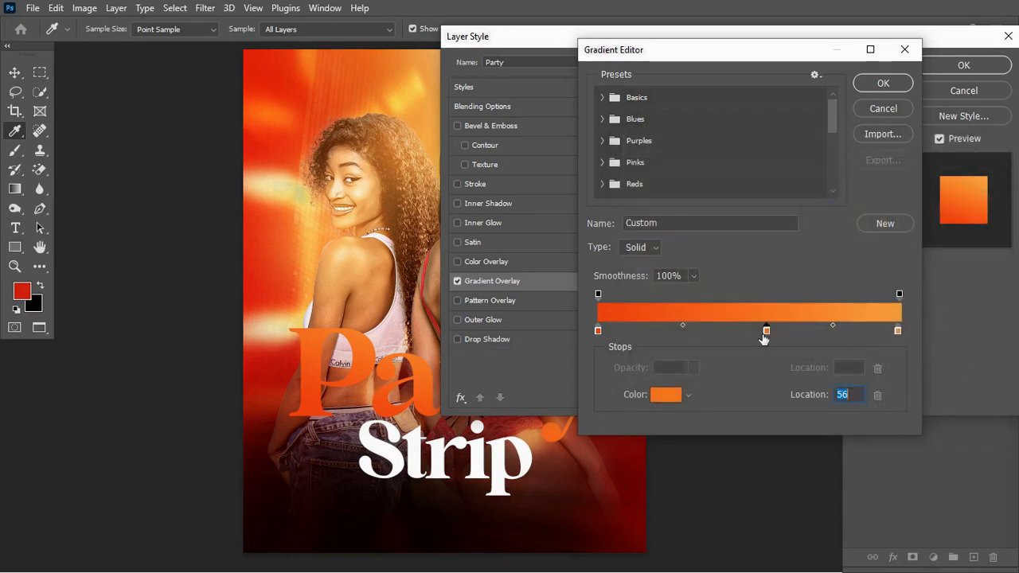
Apply the orange gradient with colour stops at 0, 56 and 99% to the Party text.
click(898, 332)
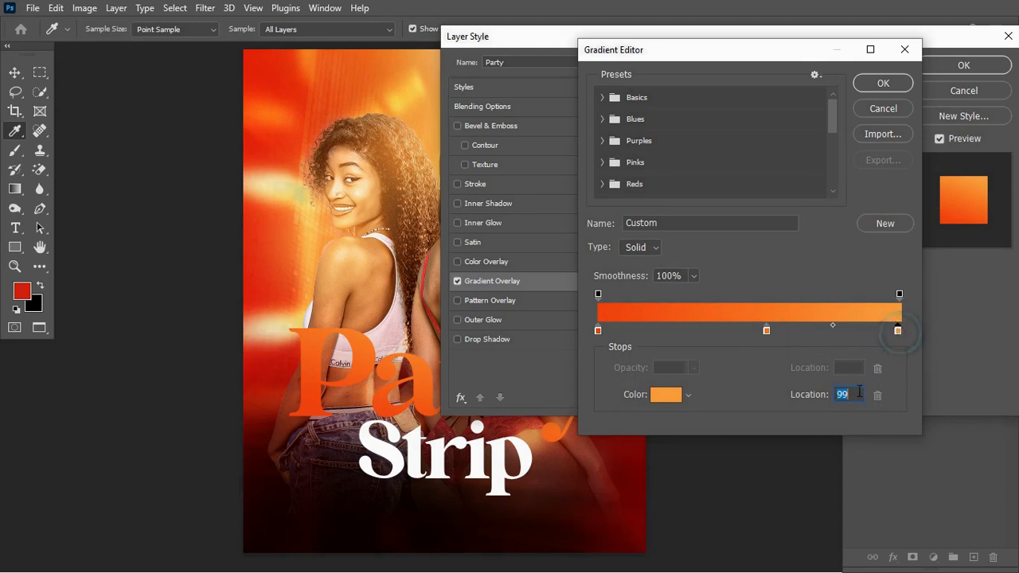
click(598, 332)
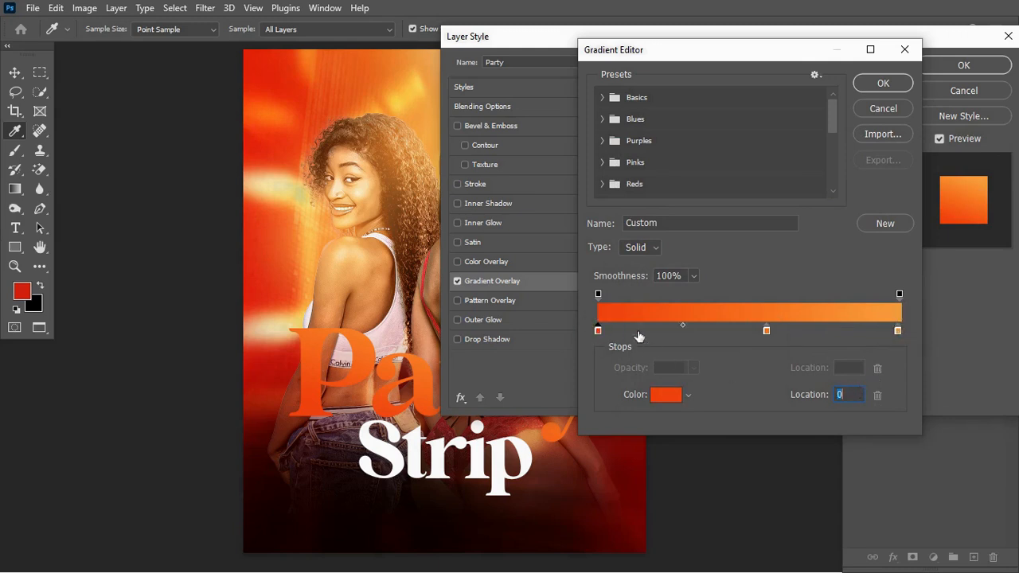
click(884, 85)
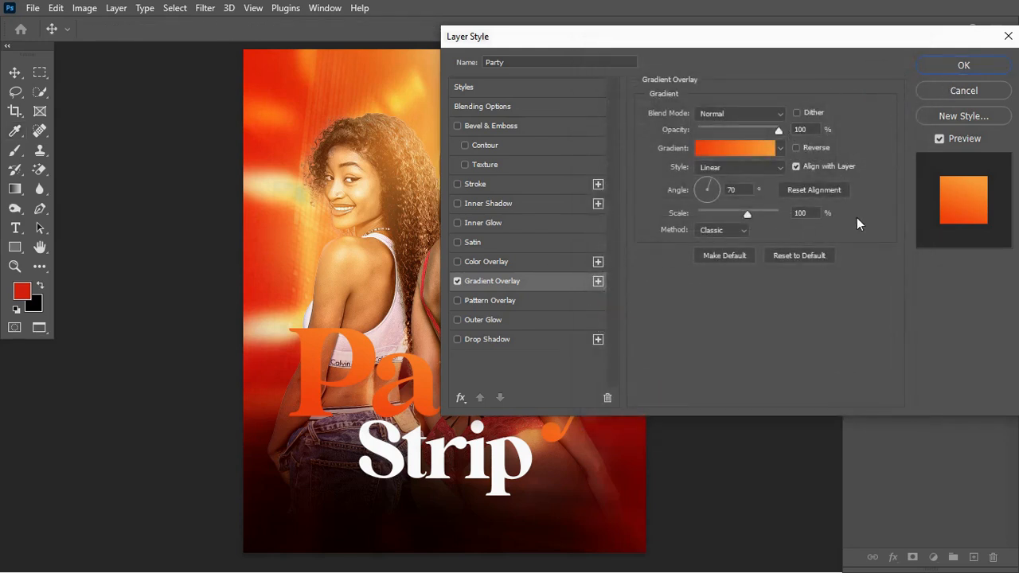
click(963, 67)
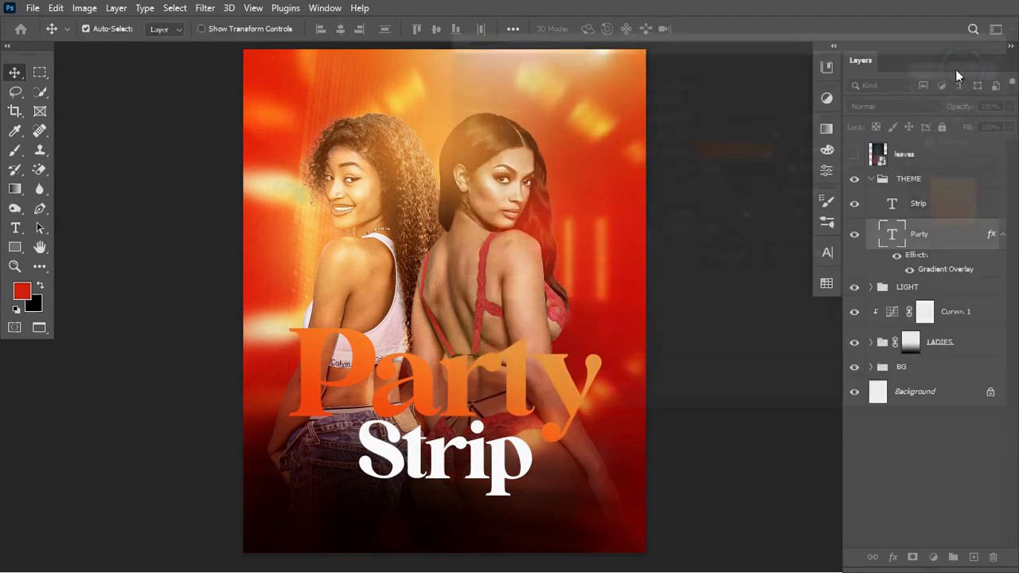
Copy the Party layer's gradient overlay effect to the Strip layer and collapse both layers' effect lists.
click(1002, 238)
click(1001, 237)
click(996, 235)
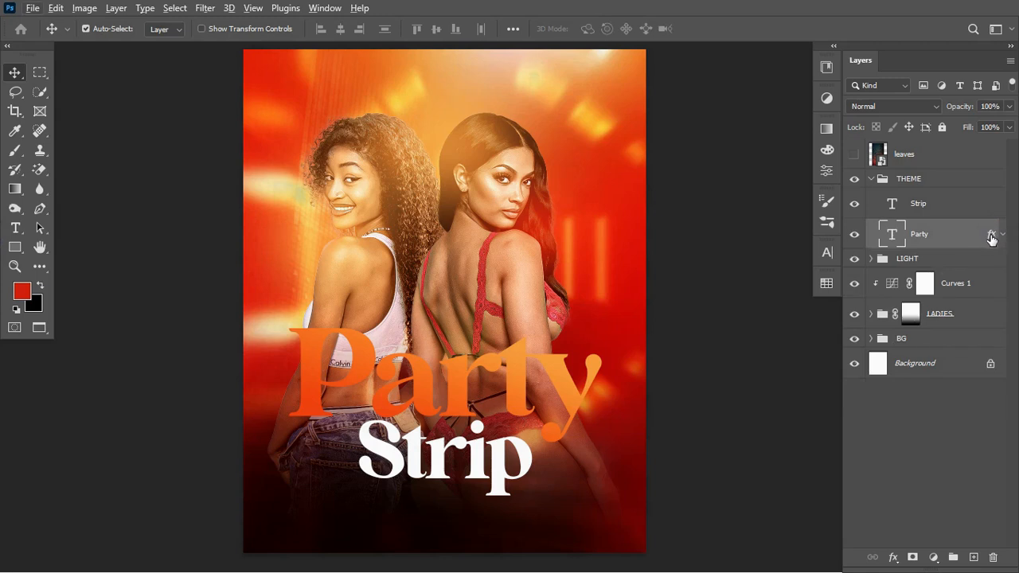
drag(991, 237, 988, 216)
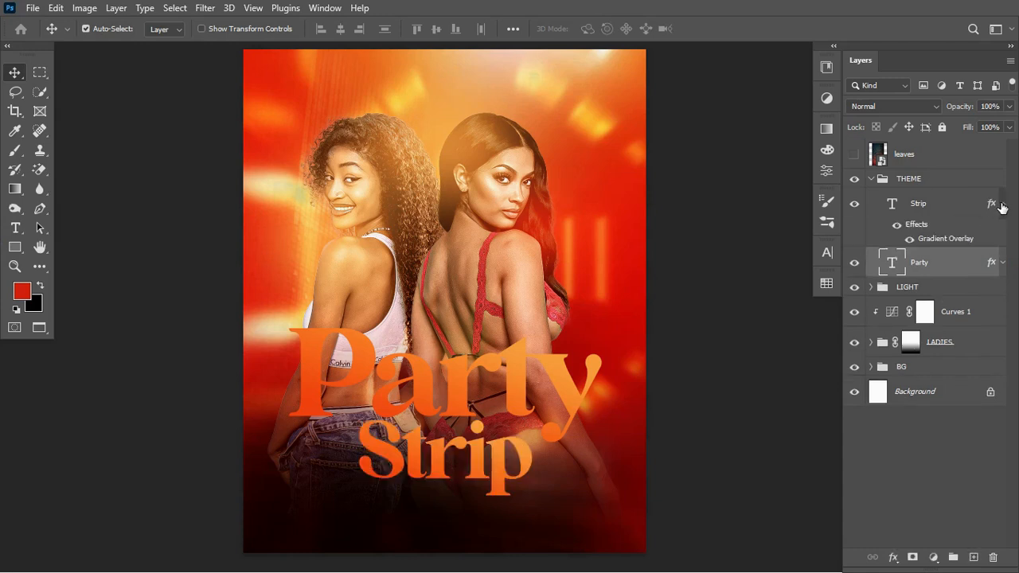
click(1002, 204)
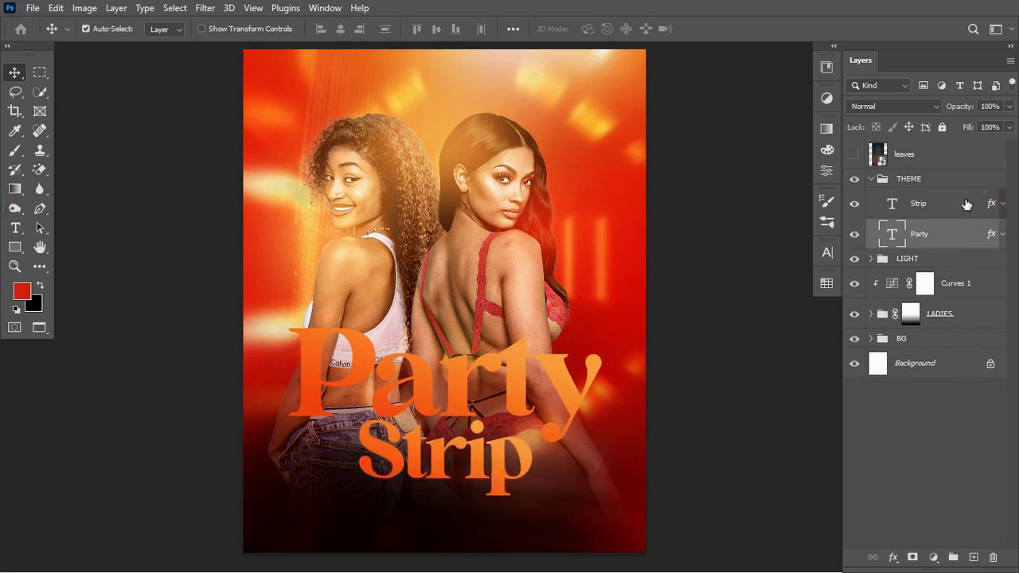
Show the leaves image layer above the THEME group and select it.
click(855, 155)
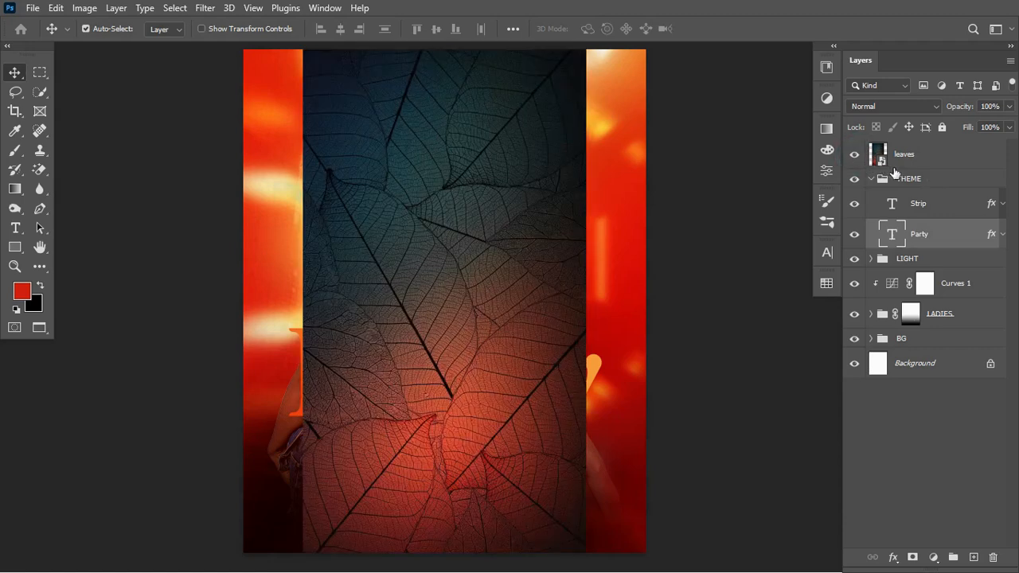
click(859, 159)
click(858, 158)
key(ctrl+t)
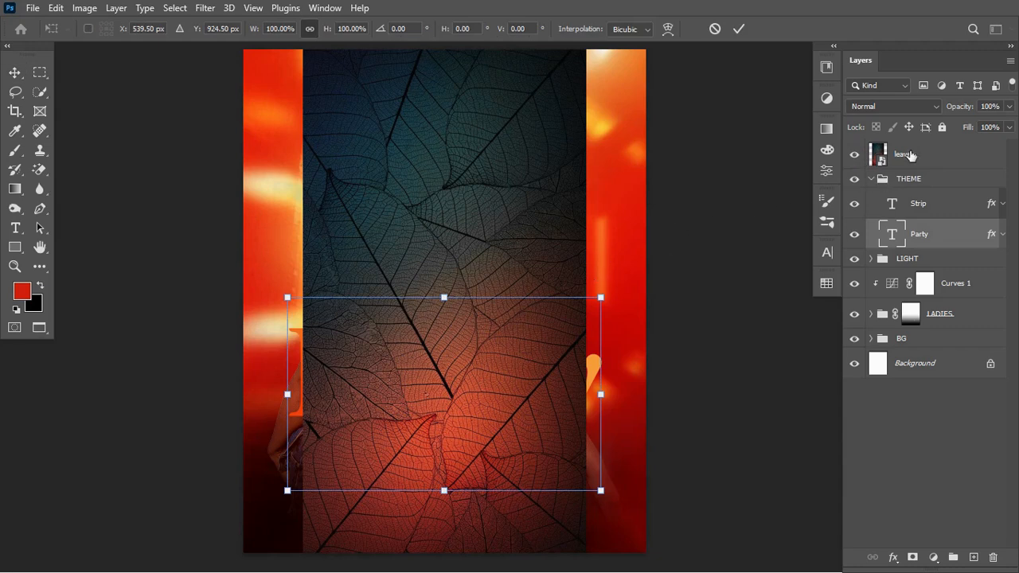
key(Escape)
click(932, 154)
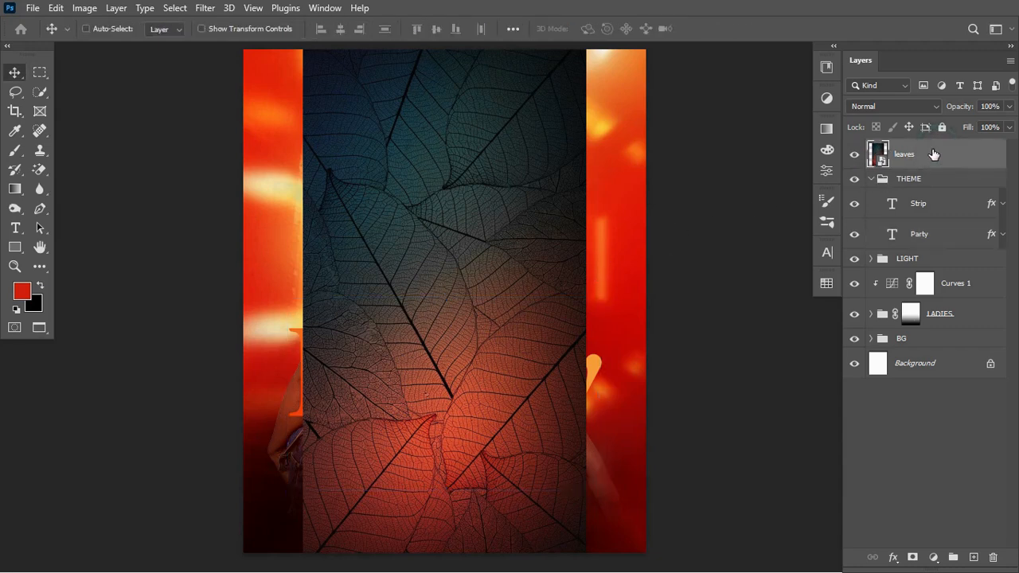
Enlarge the leaves layer about its centre to roughly 28.55% width and height.
key(ctrl+t)
drag(585, 301, 611, 305)
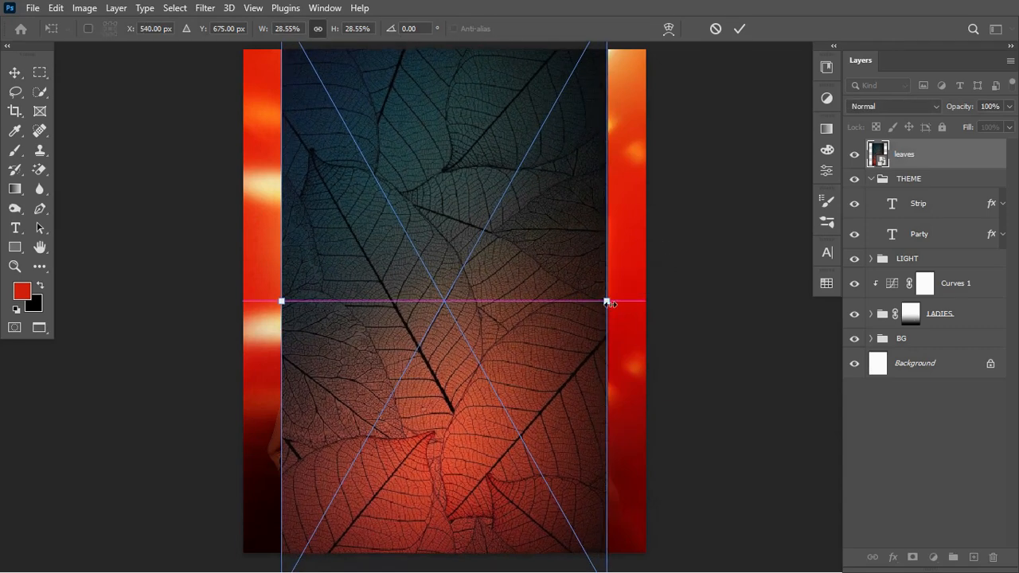
key(Return)
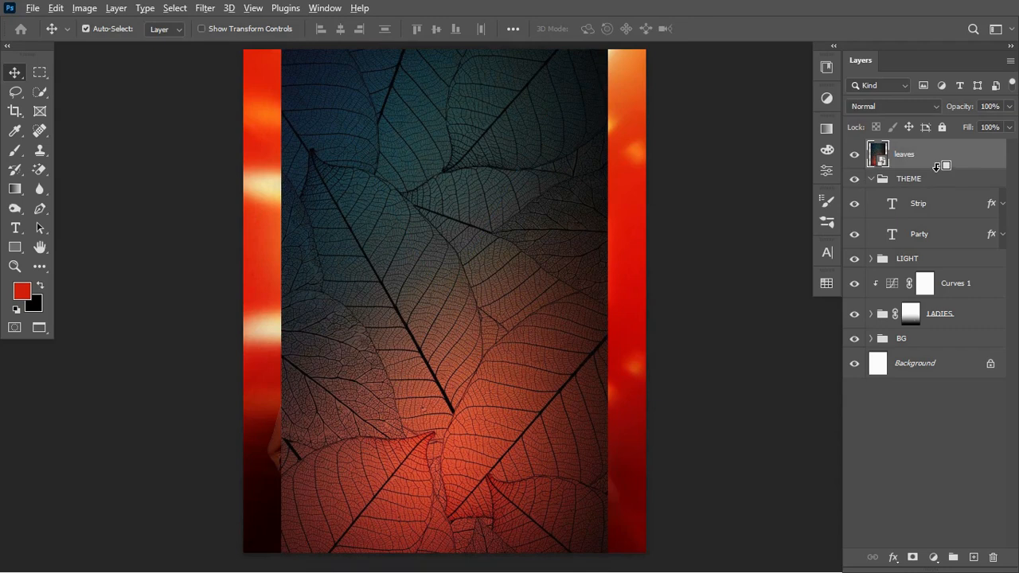
Collapse the THEME group, clip the leaves layer to it, and set the leaves blend mode to Color Dodge.
click(871, 179)
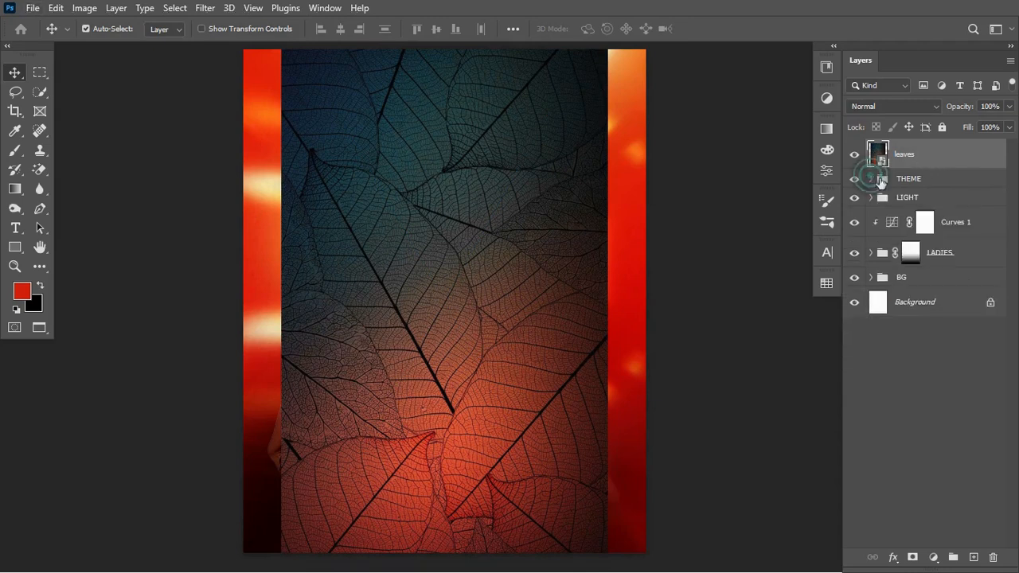
alt+click(928, 167)
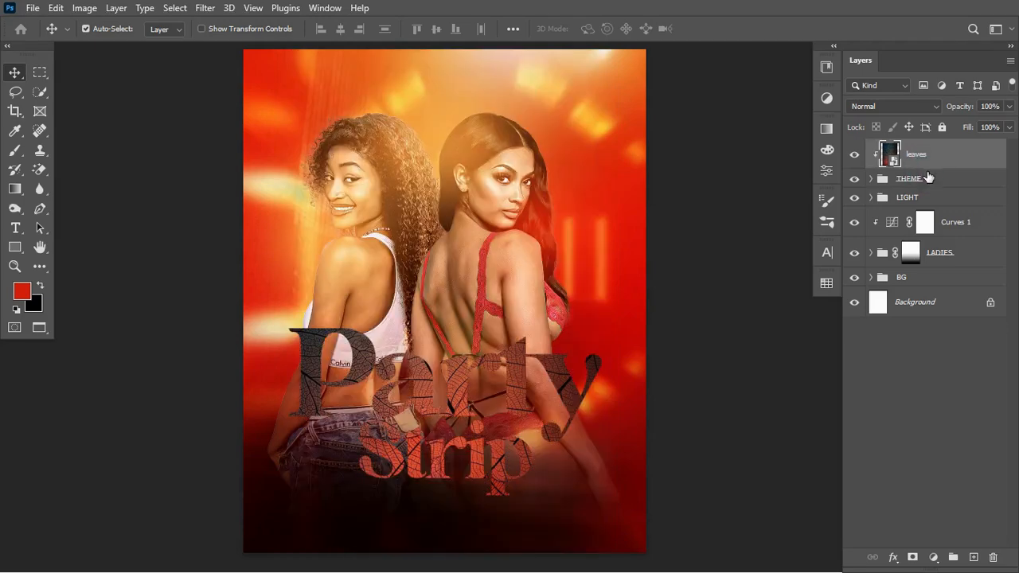
click(926, 113)
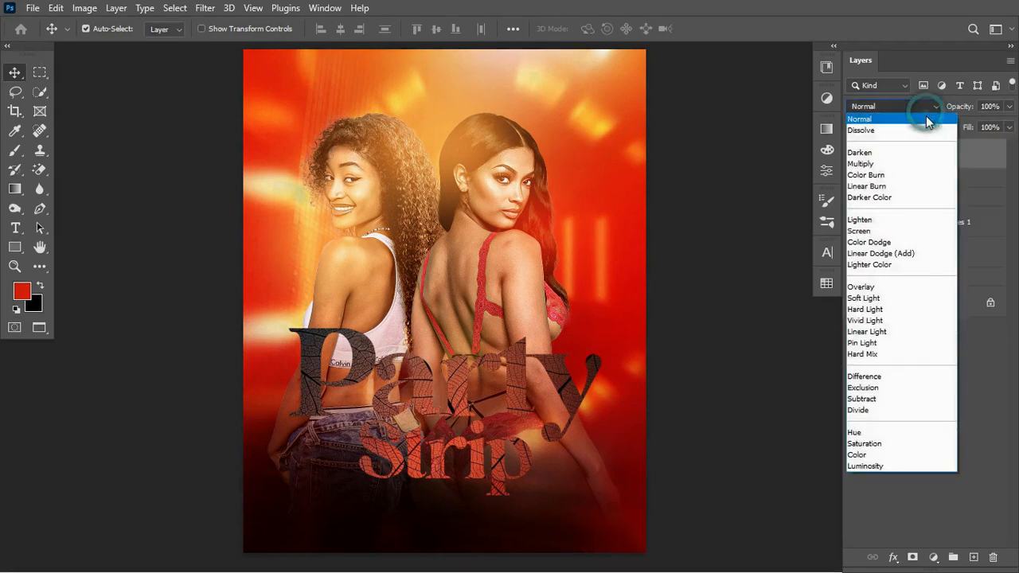
click(911, 245)
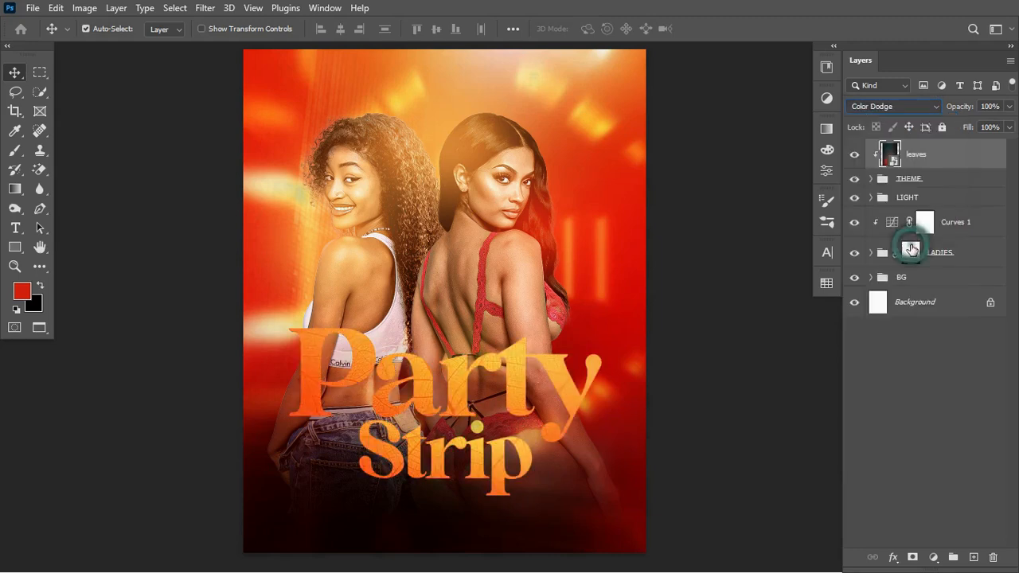
Add a Drop Shadow effect to the THEME group and raise the shadow's opacity to 100%.
click(963, 182)
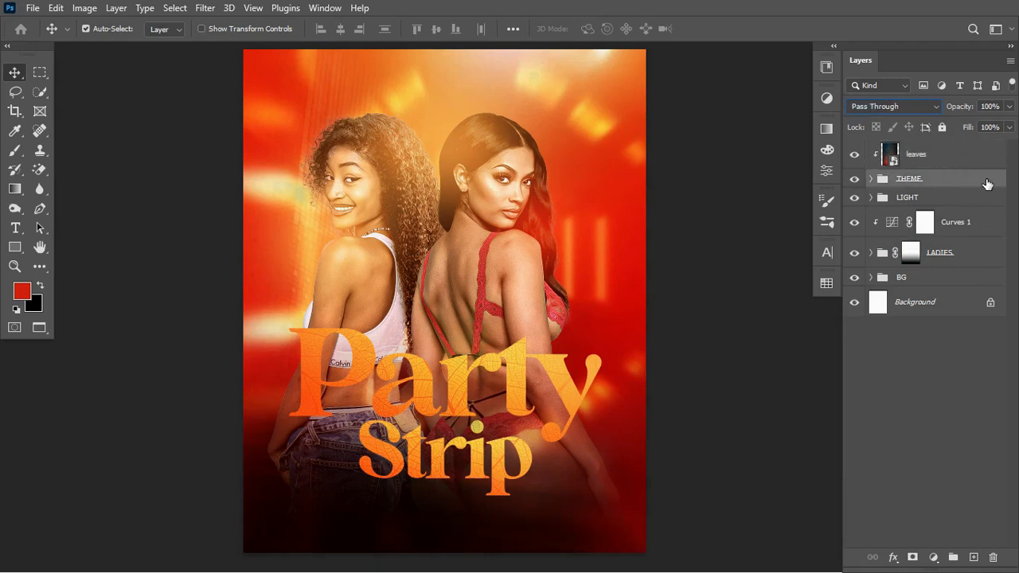
double_click(987, 182)
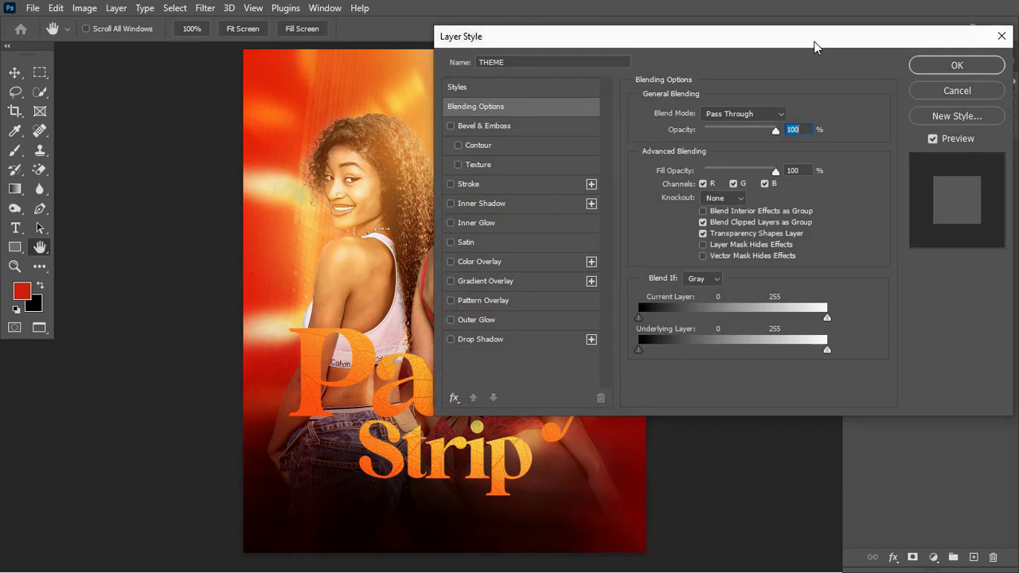
drag(814, 46, 562, 59)
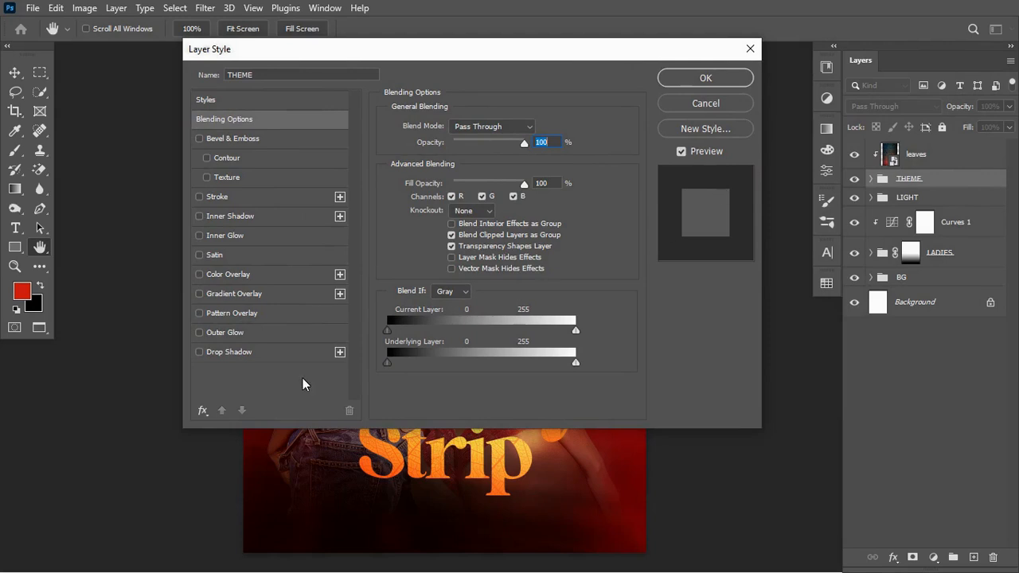
click(223, 352)
drag(558, 40, 920, 56)
drag(825, 154, 876, 158)
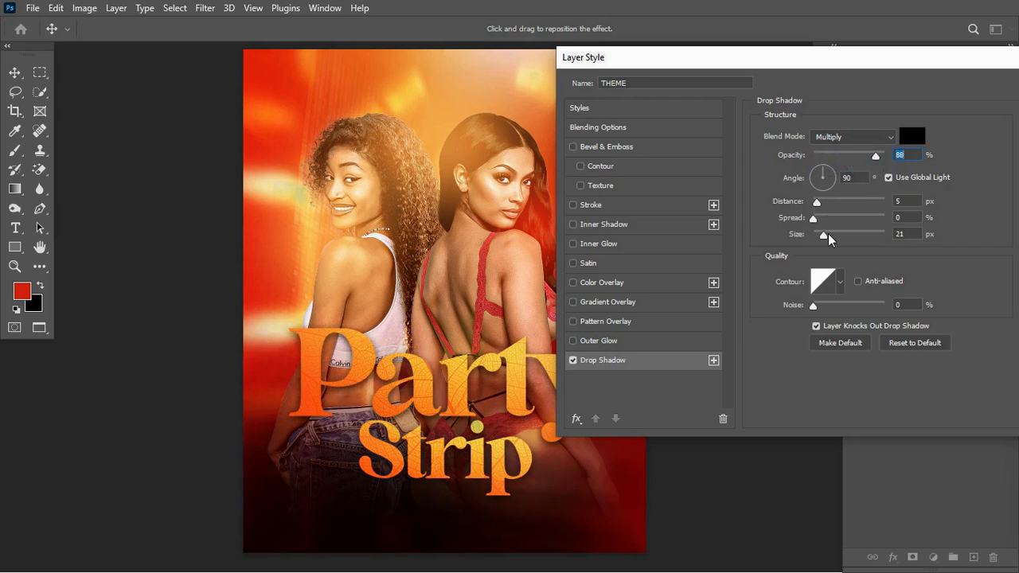
drag(876, 155, 890, 156)
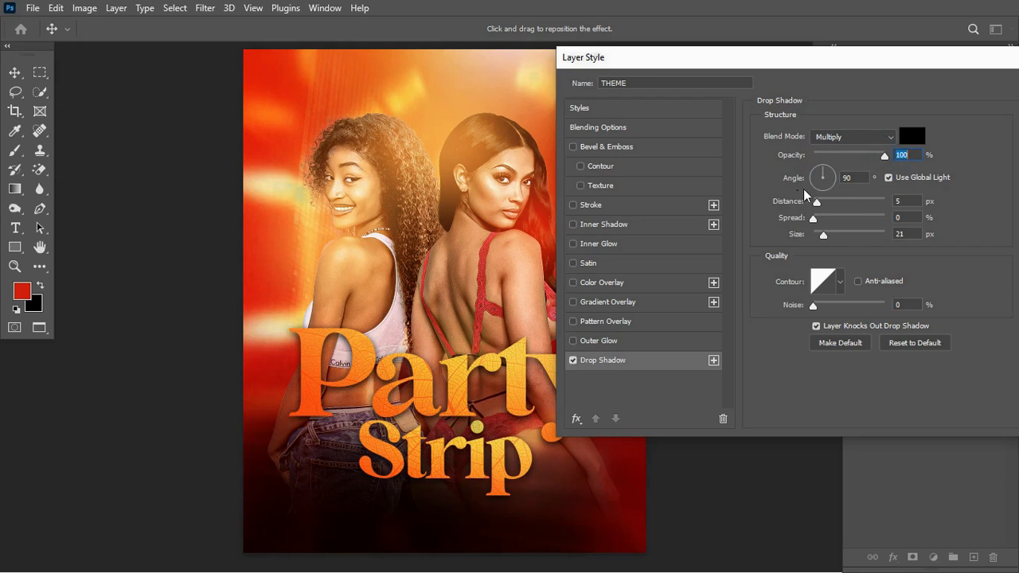
Offset the THEME group's drop shadow to an angle of 170° and a distance of 18 px.
click(823, 237)
drag(816, 202, 826, 207)
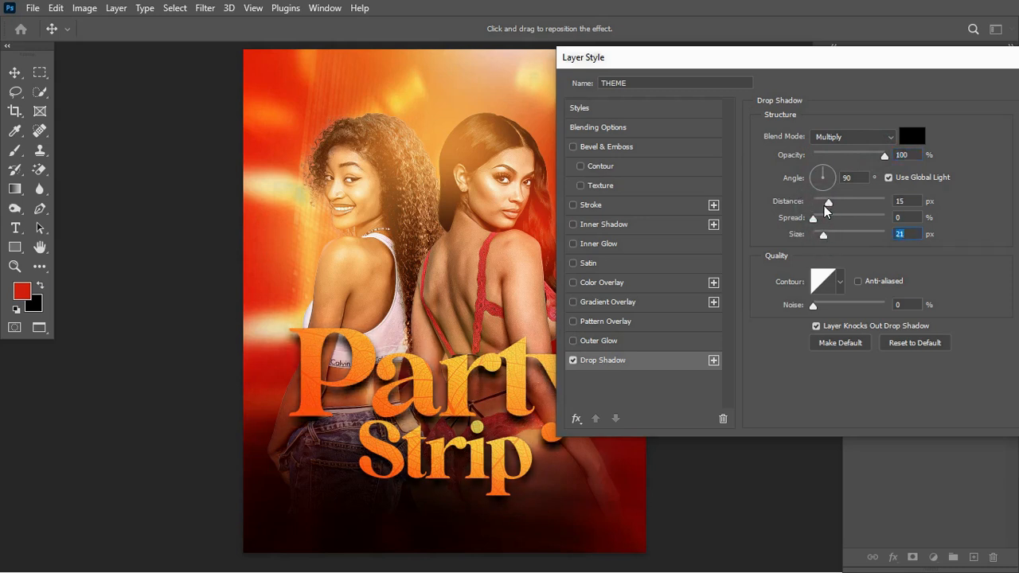
drag(432, 419, 436, 413)
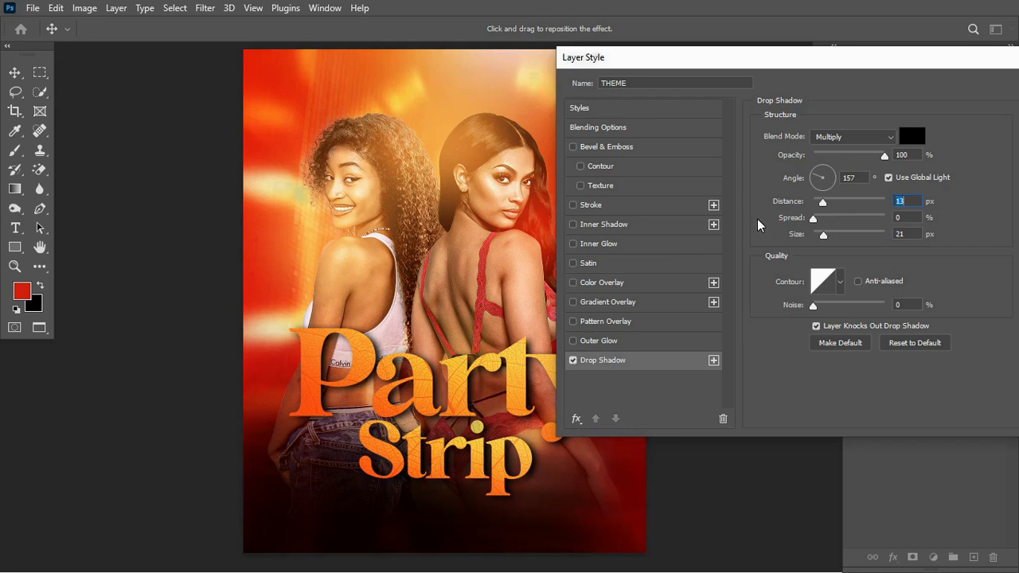
drag(993, 70, 839, 72)
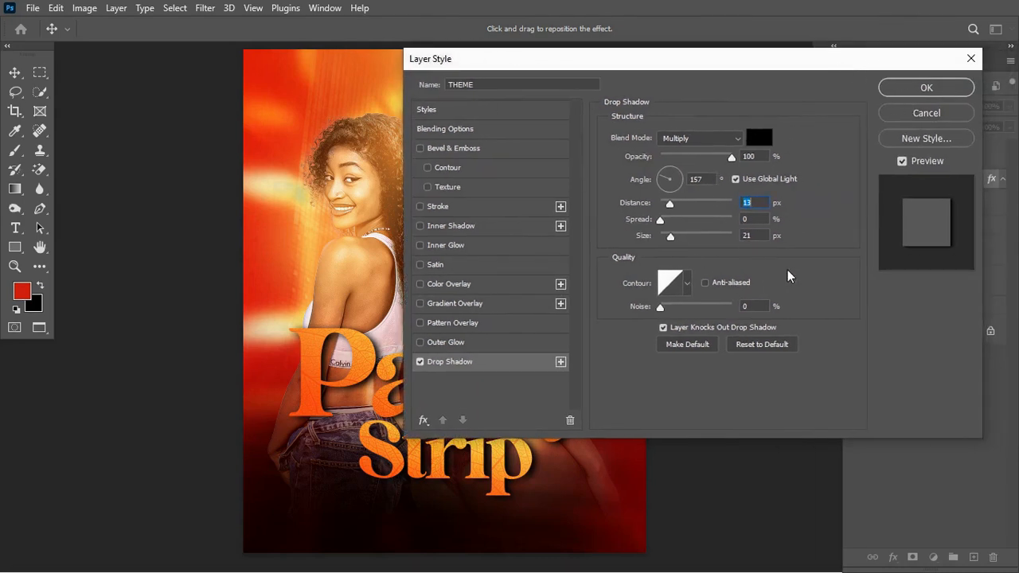
drag(757, 61, 880, 64)
mouse_move(366, 392)
mouse_down()
mouse_move(373, 398)
mouse_move(366, 384)
mouse_move(361, 395)
mouse_up()
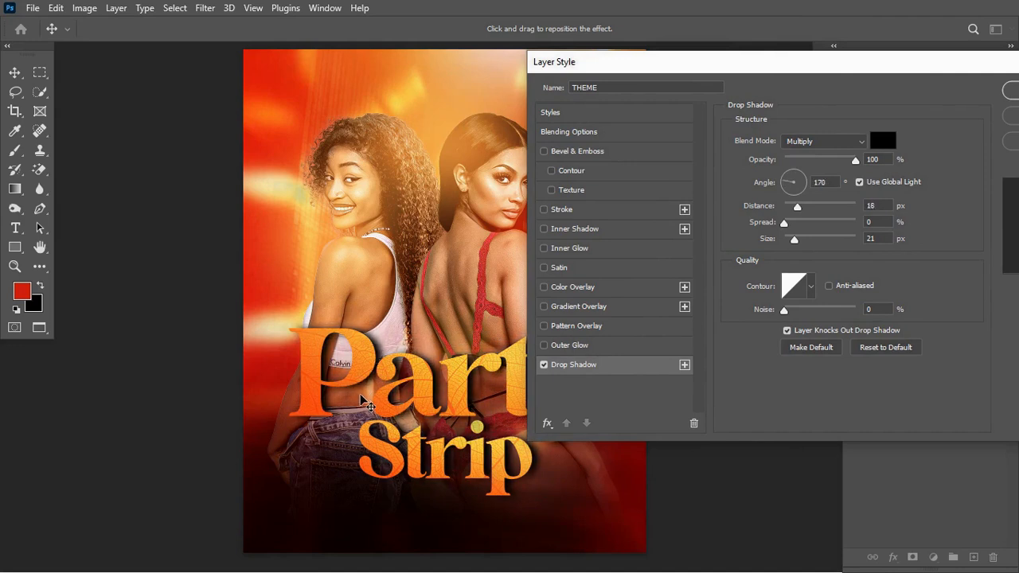
Lower the drop shadow's opacity to 82%, apply the layer style, and collapse the THEME group's effects list.
drag(913, 62, 799, 57)
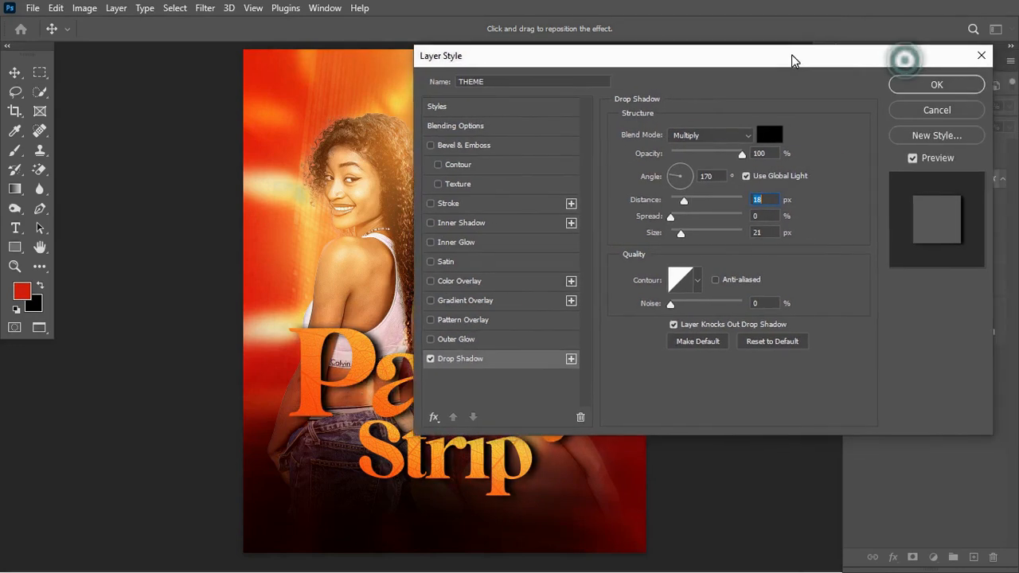
mouse_move(738, 154)
mouse_down()
mouse_move(717, 159)
mouse_move(729, 159)
mouse_up()
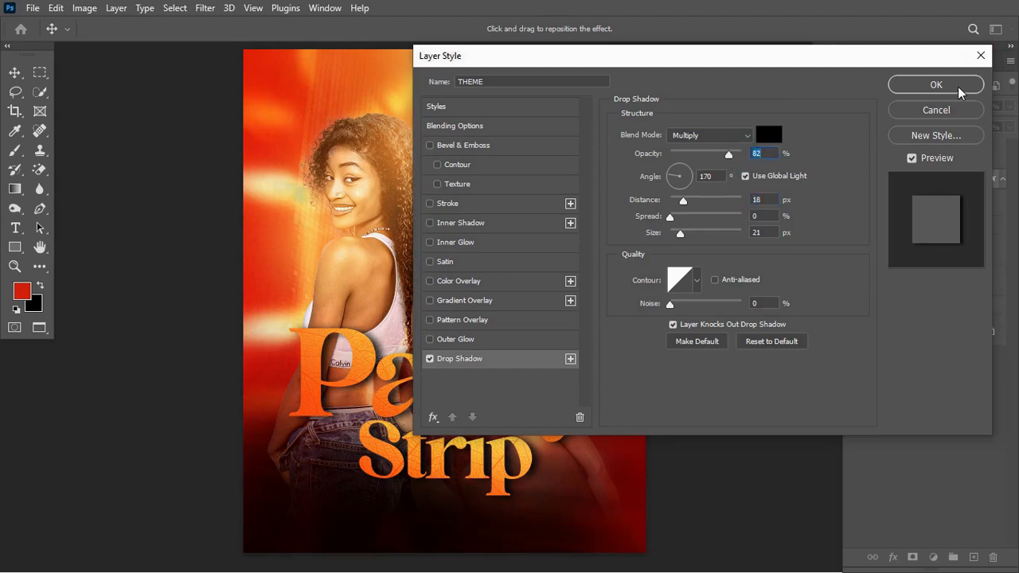
click(956, 86)
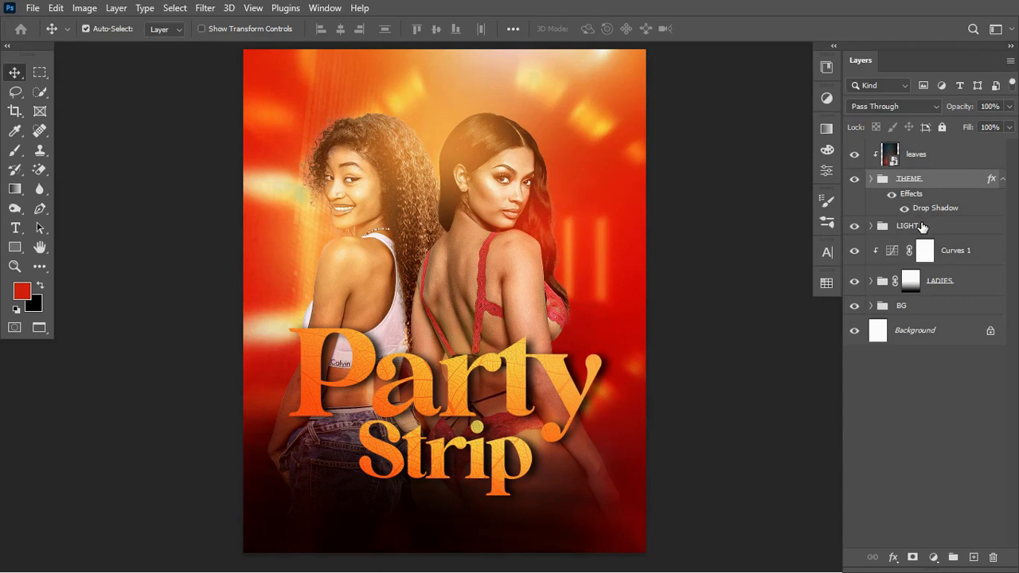
click(1003, 182)
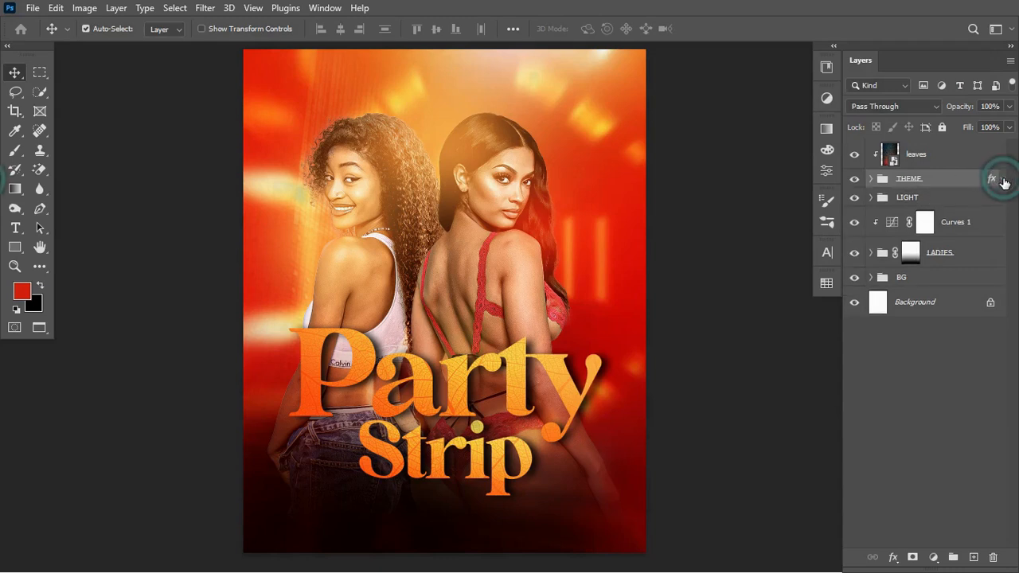
Scale the Party Strip title in the THEME group down slightly about its centre and move it up a little.
key(ctrl+t)
mouse_move(601, 329)
mouse_down()
mouse_move(574, 332)
mouse_move(586, 337)
mouse_up()
key(Return)
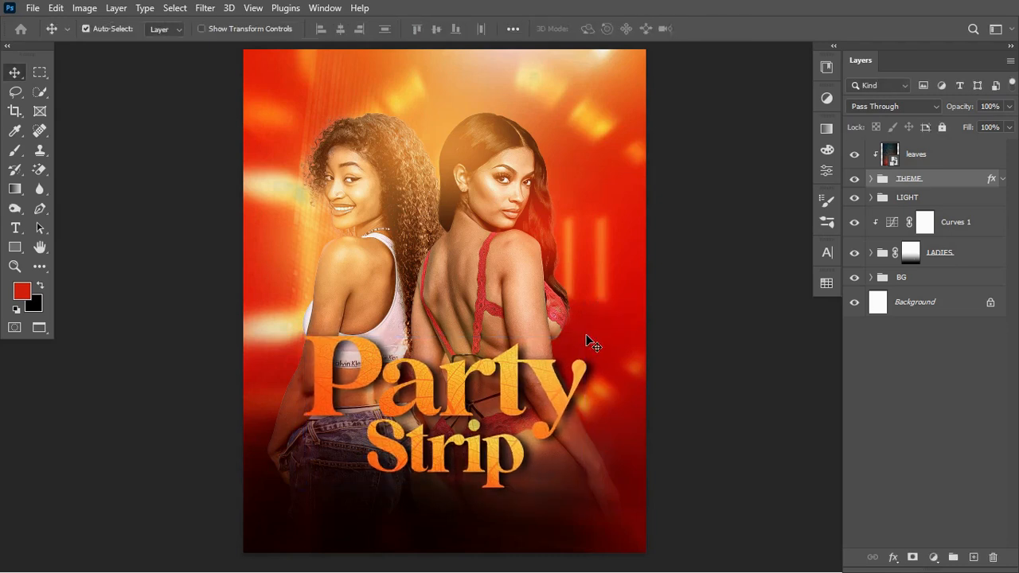
key(ctrl+t)
drag(506, 411, 502, 395)
key(Return)
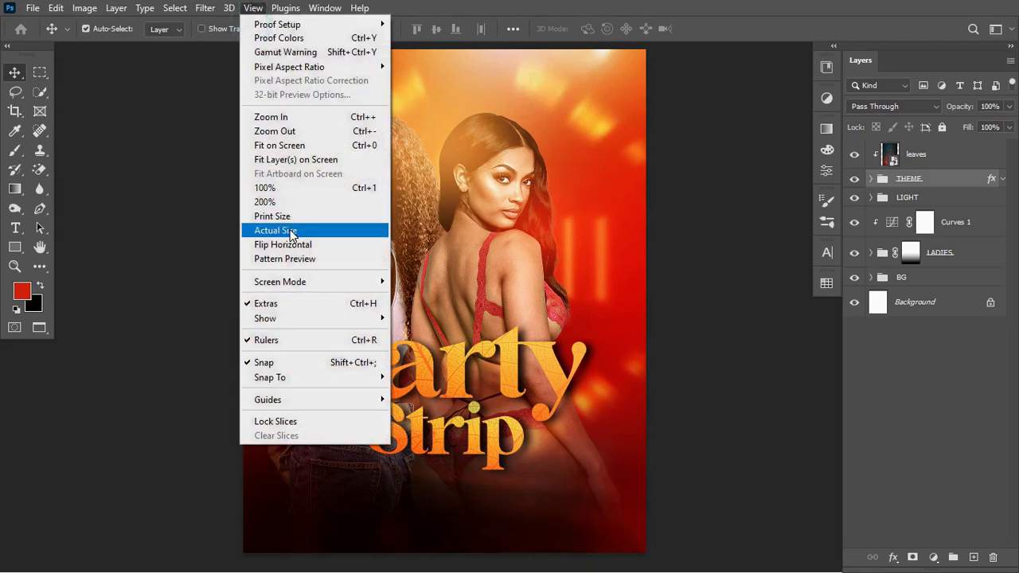
Start a new guide layout for the canvas with a top margin of 5%.
mouse_move(319, 402)
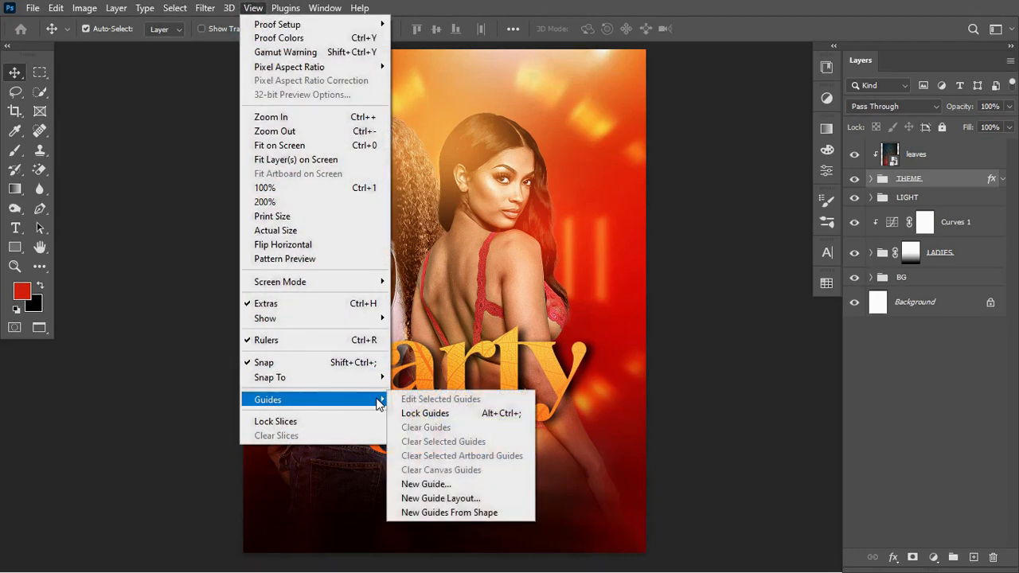
click(463, 499)
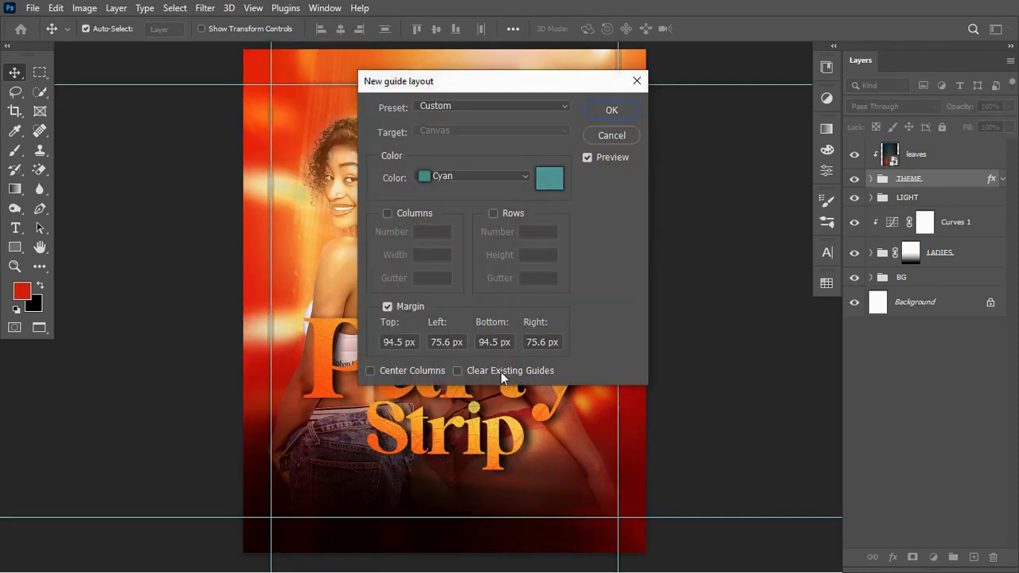
double_click(417, 342)
text(7%)
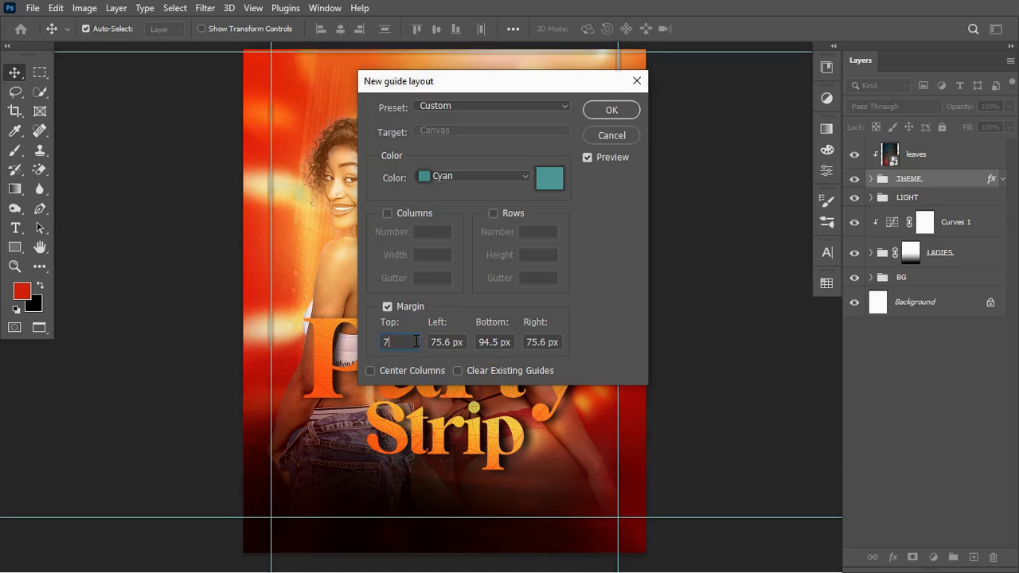
key(BackSpace)
key(BackSpace)
text(5)
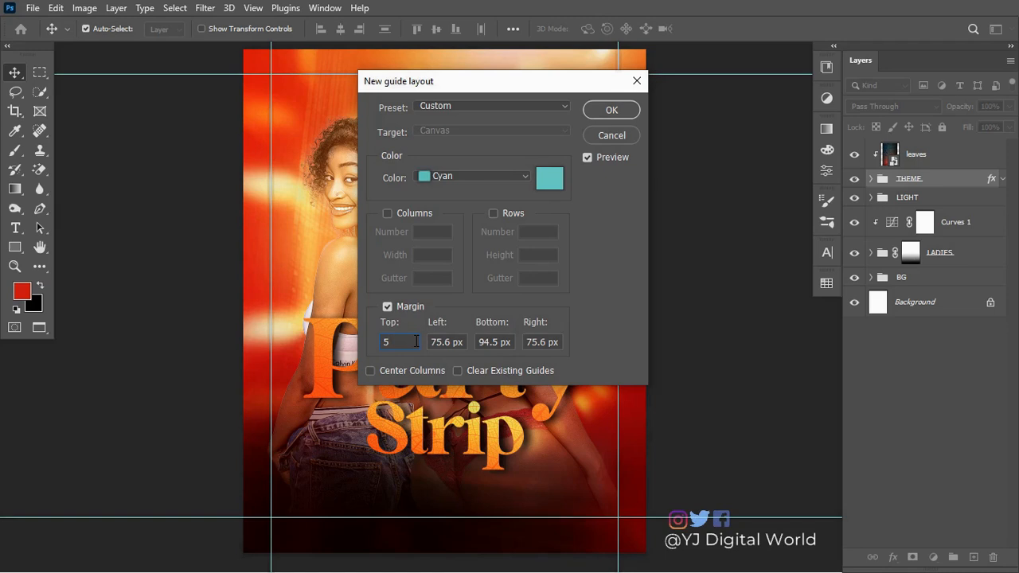
text(%)
Set the guide layout's left margin to 7%, bottom to 5% and right to 7%, and create the guides.
key(Tab)
text(7%)
key(Tab)
text(5%)
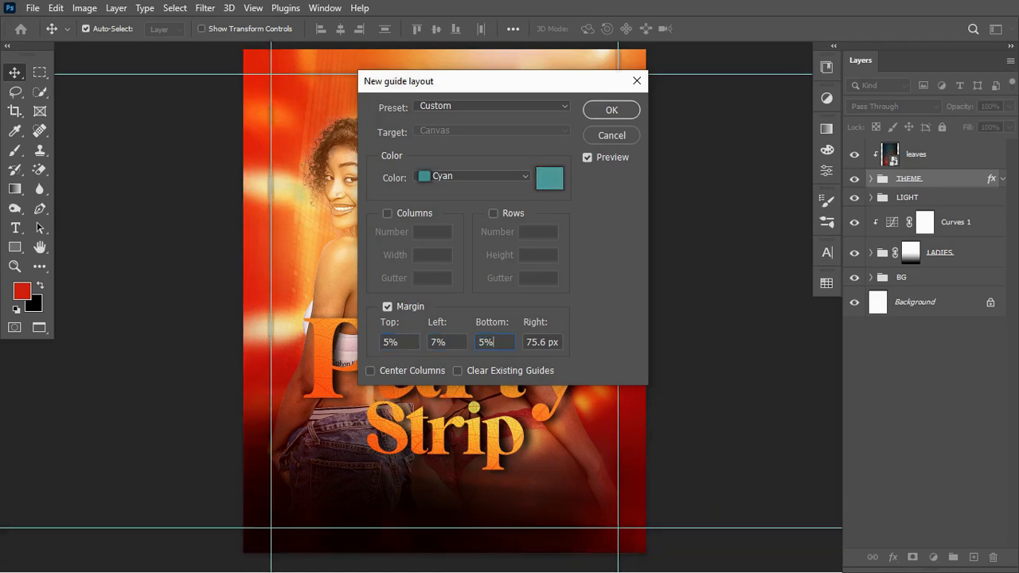
key(Tab)
text(7%)
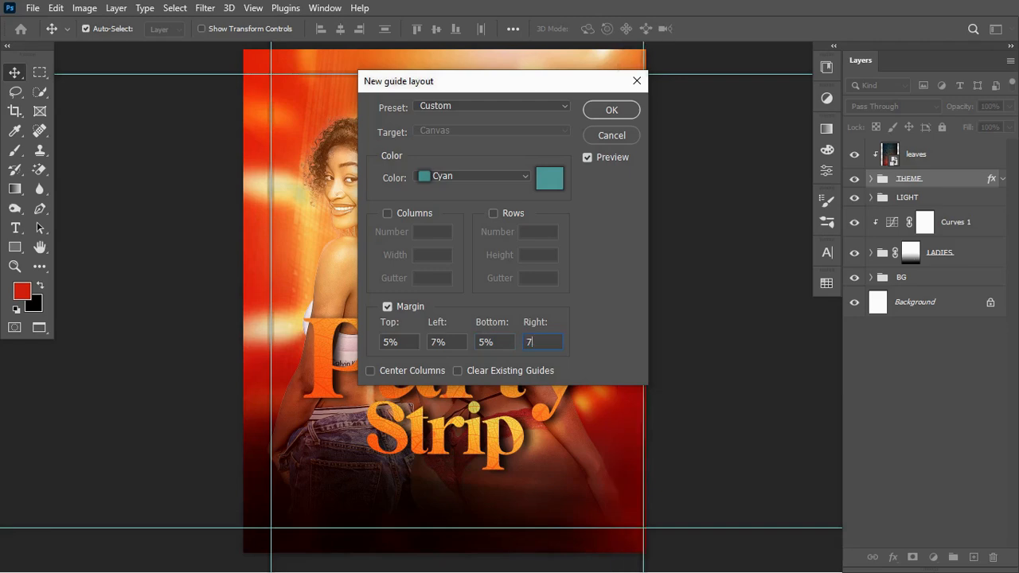
click(624, 115)
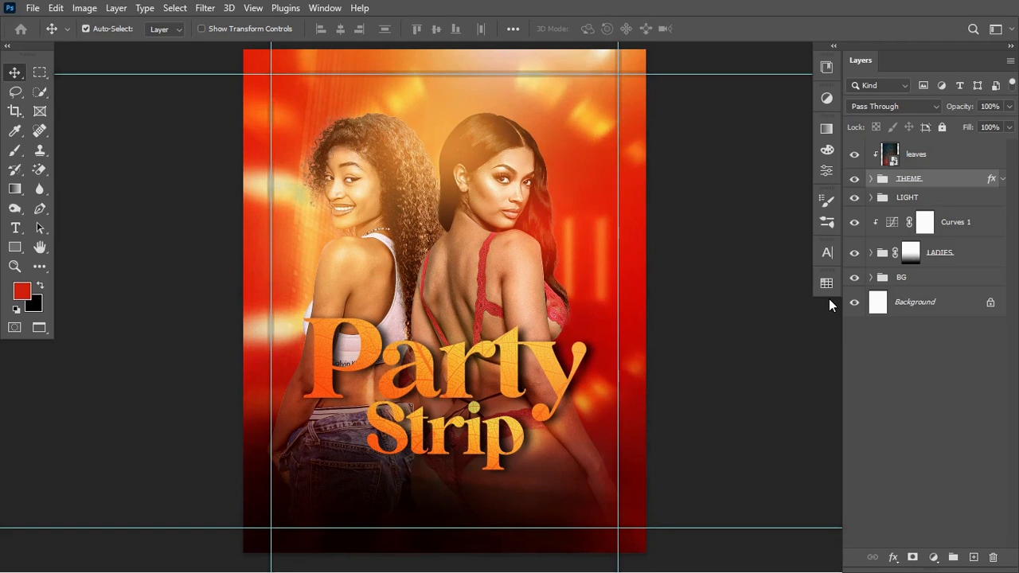
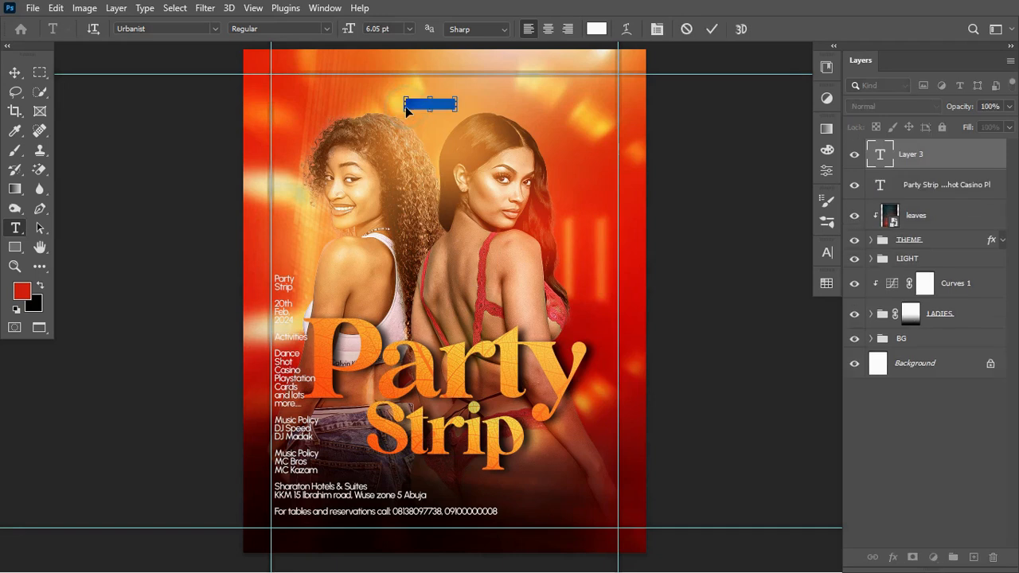
Enter the text line "Pure Heavens Lounge Presents" above the women and set "Pure Heavens Lounge" in Urbanist ExtraBold.
text(Pure Heavens Lounge Presents)
key(ctrl+Return)
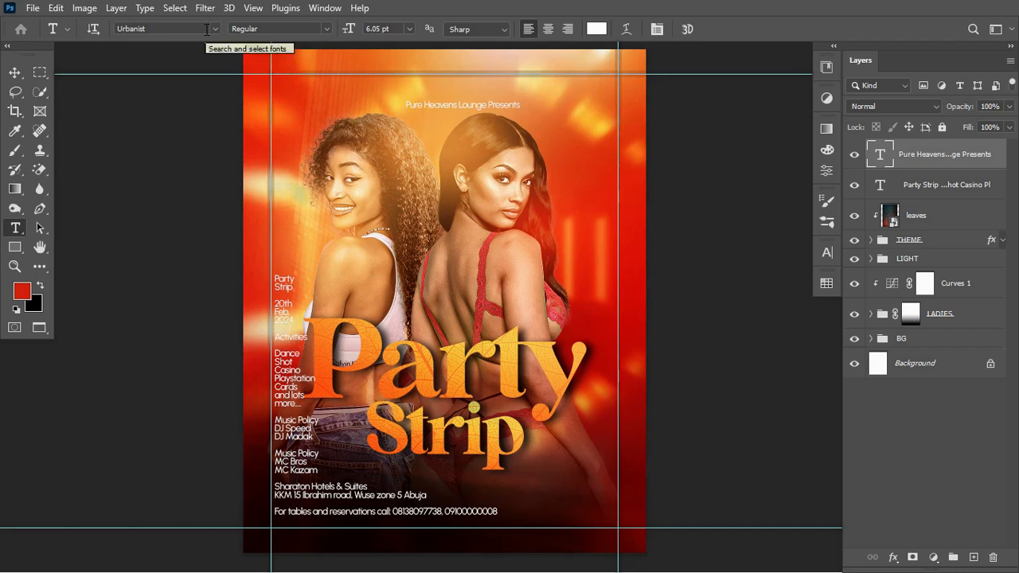
click(488, 105)
drag(465, 105, 405, 104)
click(332, 29)
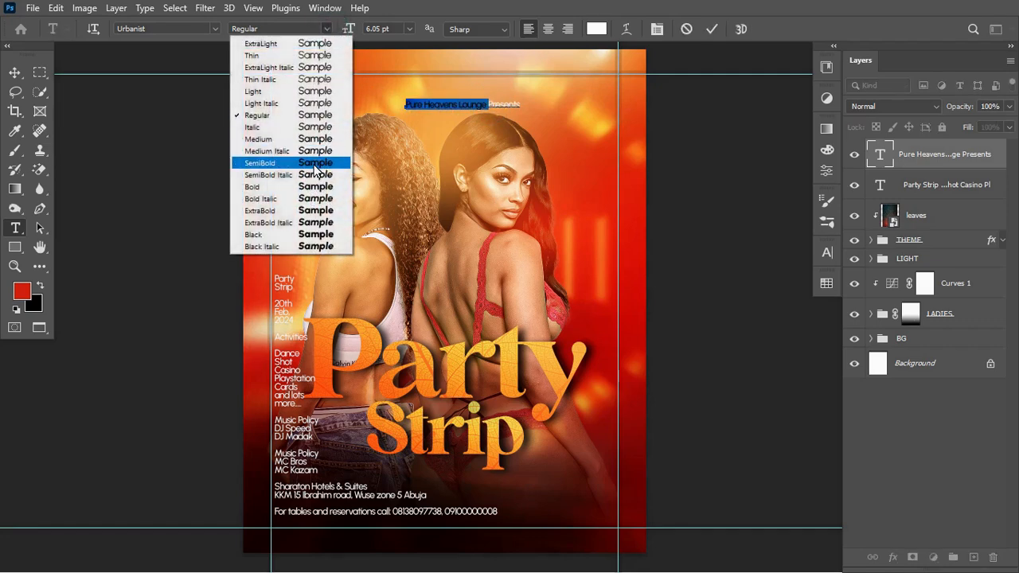
click(303, 211)
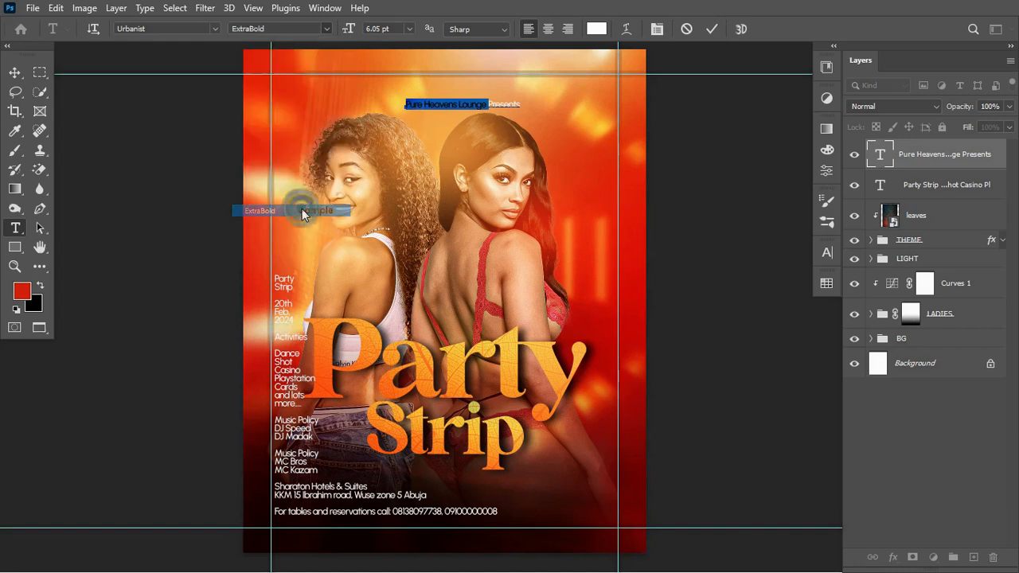
drag(491, 103, 546, 109)
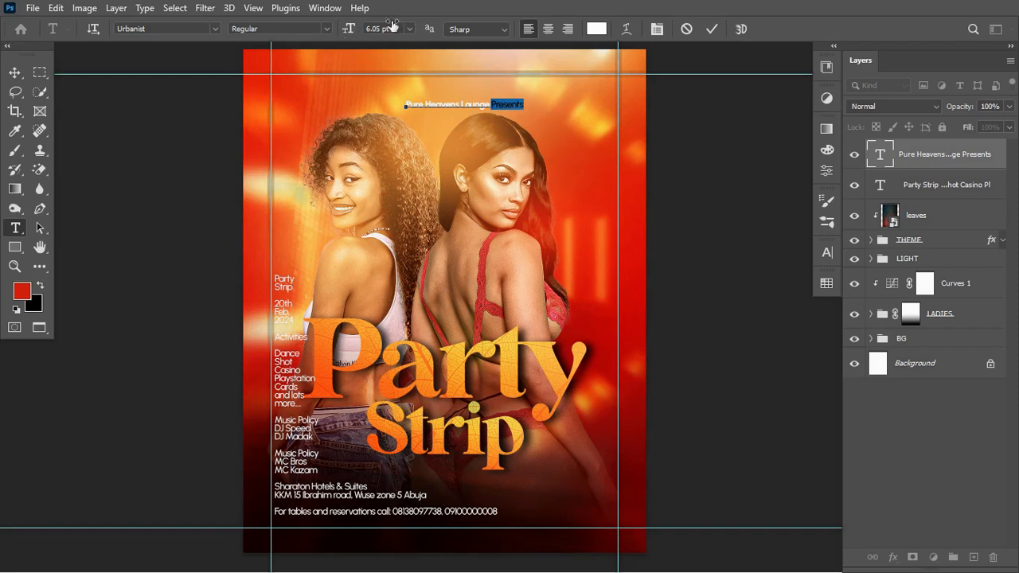
click(711, 29)
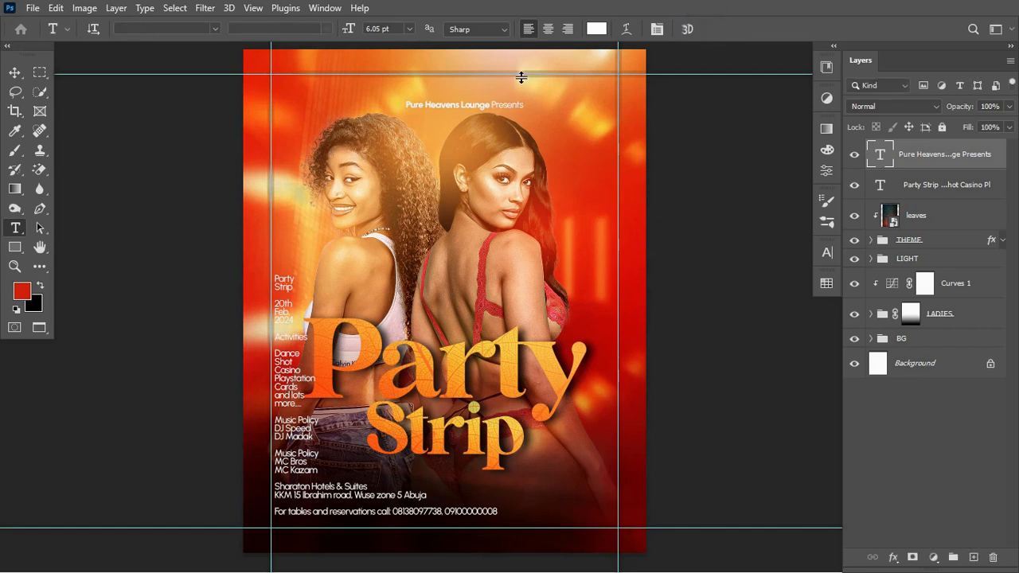
Centre the "Pure Heavens Lounge Presents" line horizontally on the canvas and nudge it up toward the top margin guide.
key(ctrl+a)
key(v)
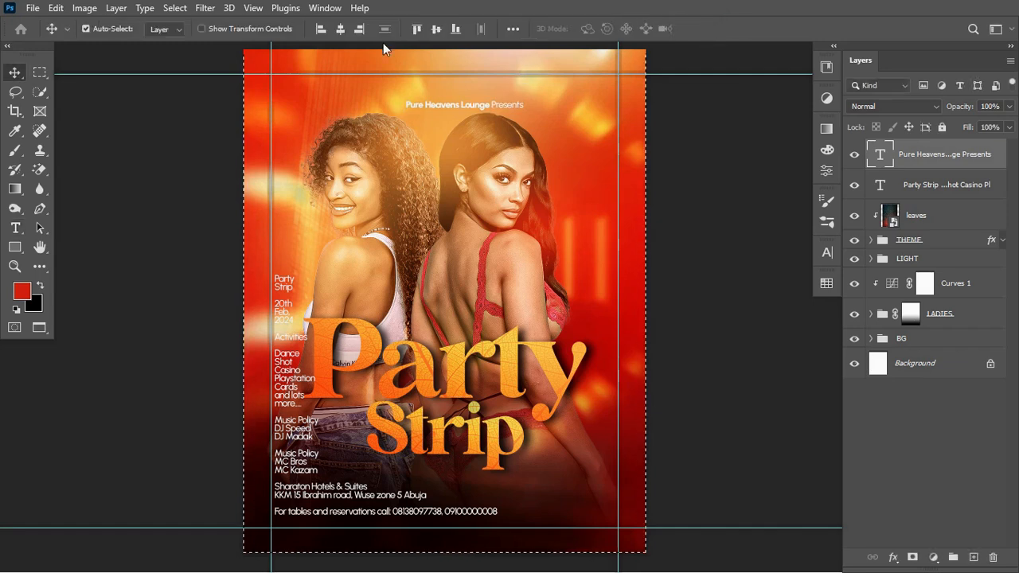
click(342, 29)
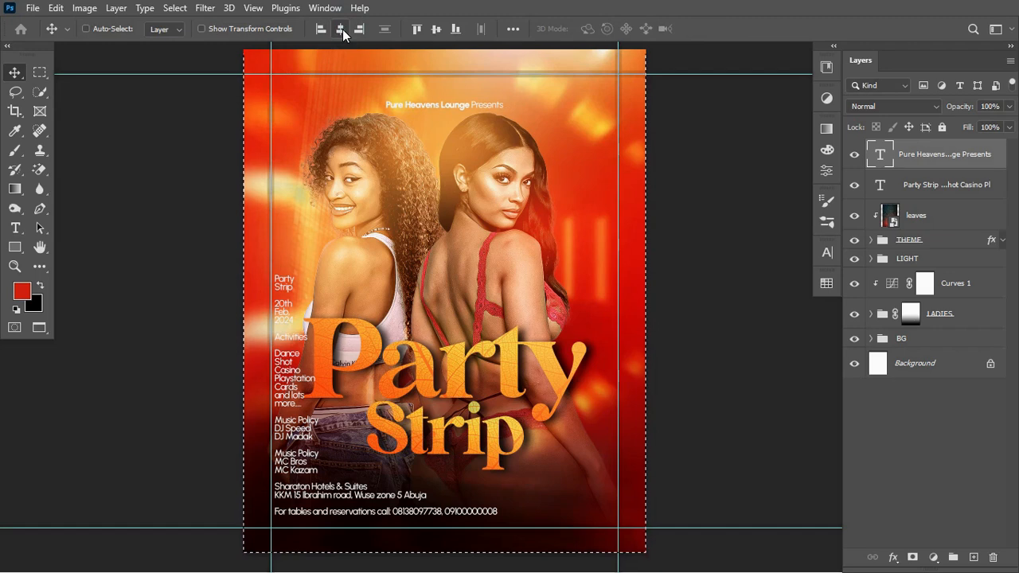
key(ctrl+d)
key(shift+Up)
key(shift+Up)
key(shift+Up)
key(shift+Up)
key(shift+Up)
key(shift+Up)
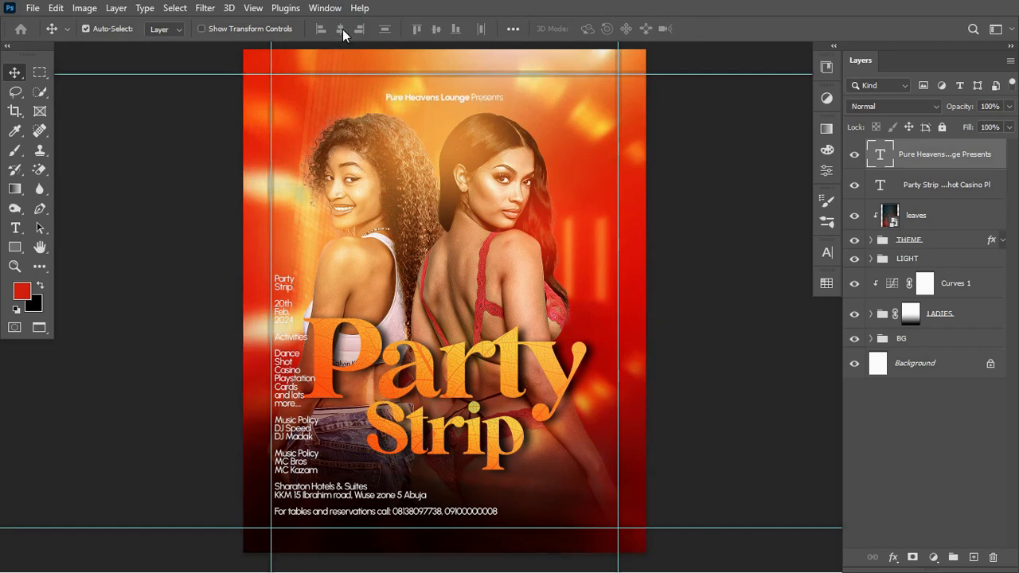
Scale the "Pure Heavens Lounge Presents" line up slightly about its centre and nudge it down a little.
key(ctrl+t)
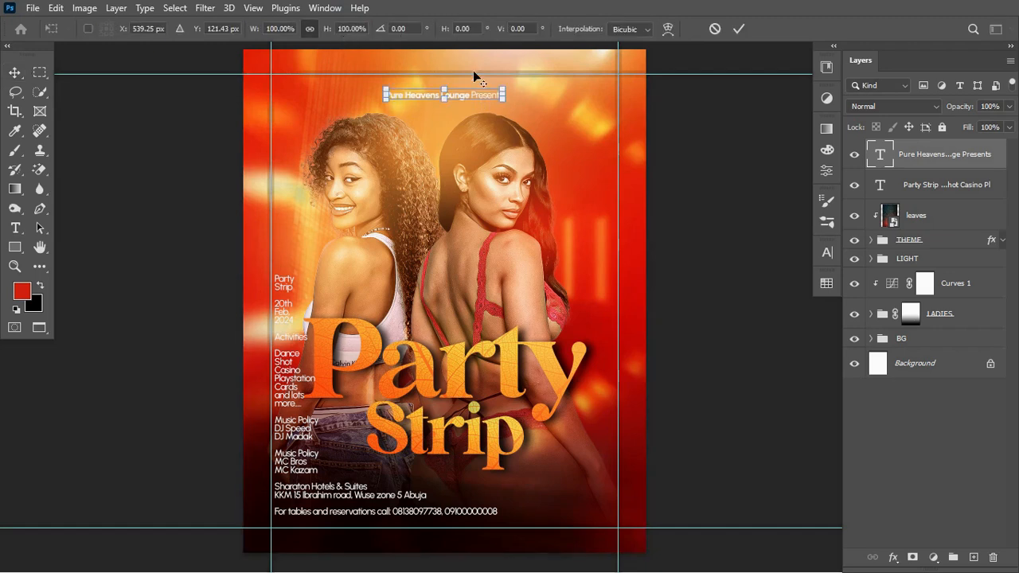
mouse_move(506, 102)
mouse_down()
mouse_move(519, 92)
mouse_move(516, 106)
mouse_up()
key(Return)
key(Down)
key(Down)
key(Down)
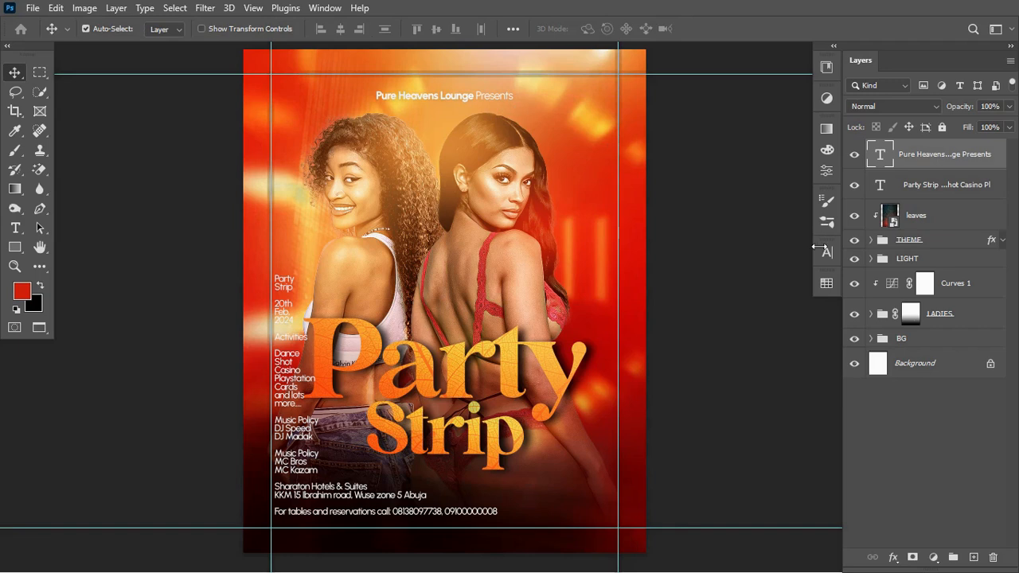
click(826, 253)
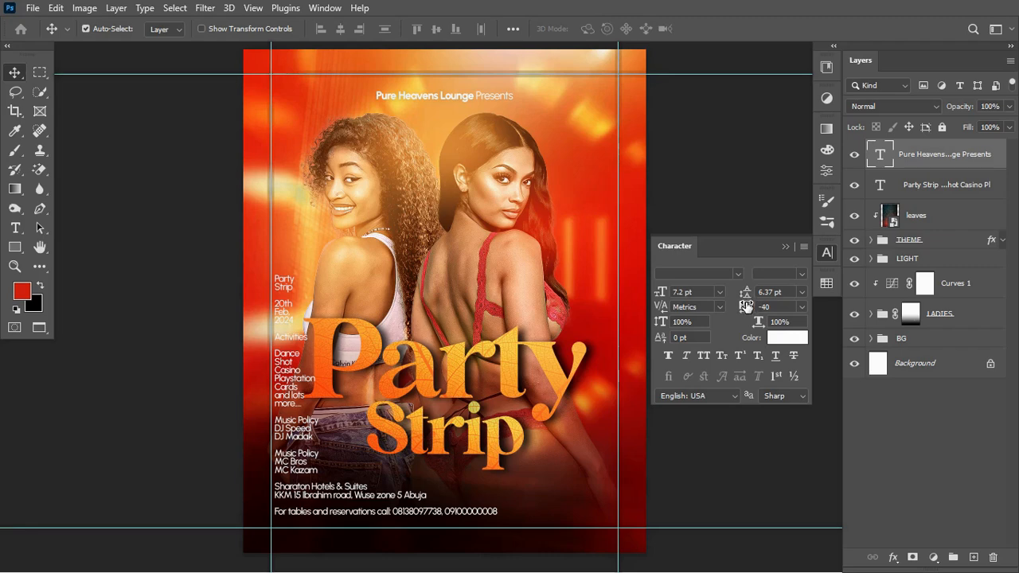
click(832, 254)
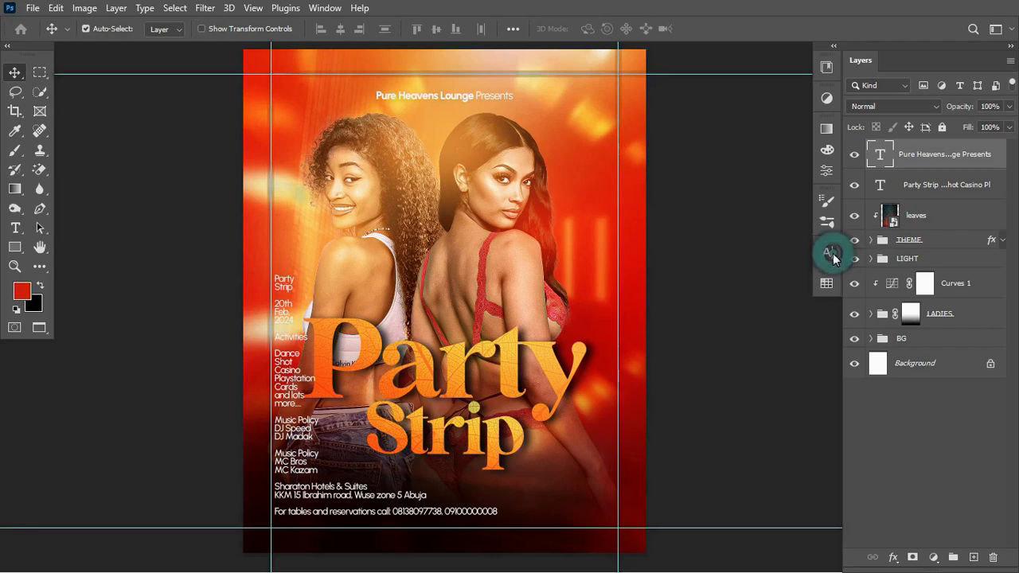
click(253, 8)
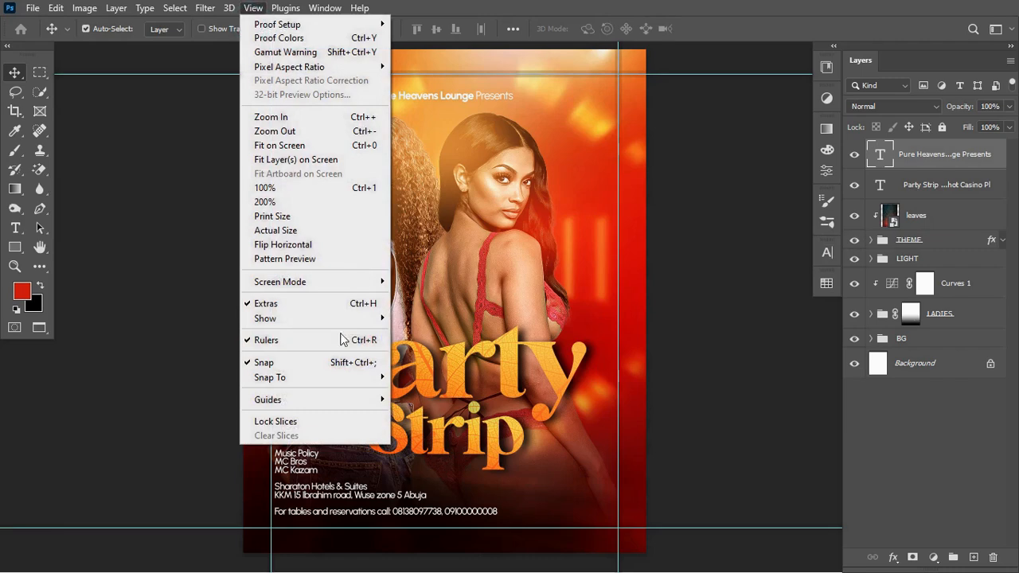
click(333, 8)
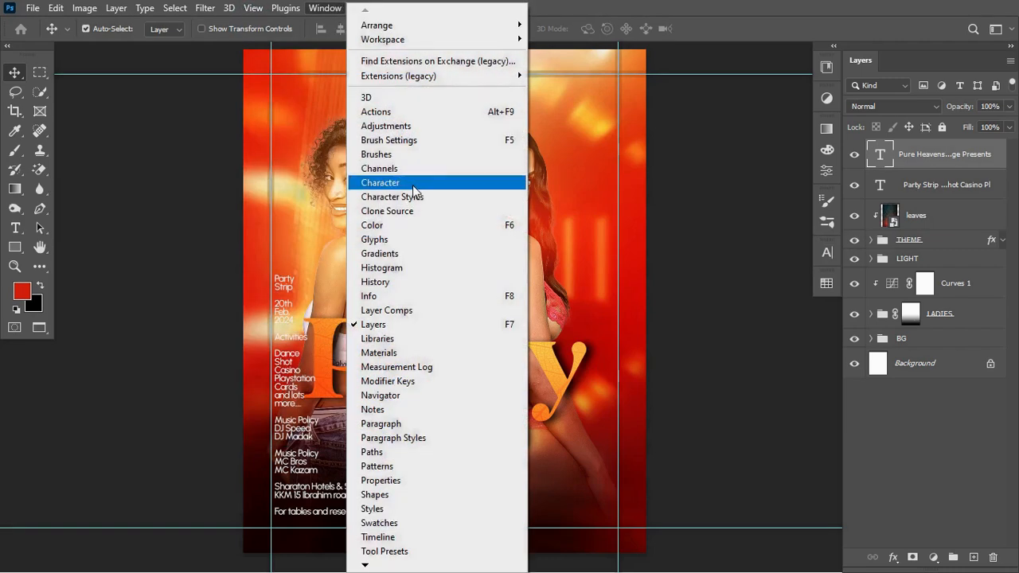
click(629, 8)
Place the venue name and address as a separate text below the title, with "Sharaton Hotels & Suites" in Urbanist Bold.
key(t)
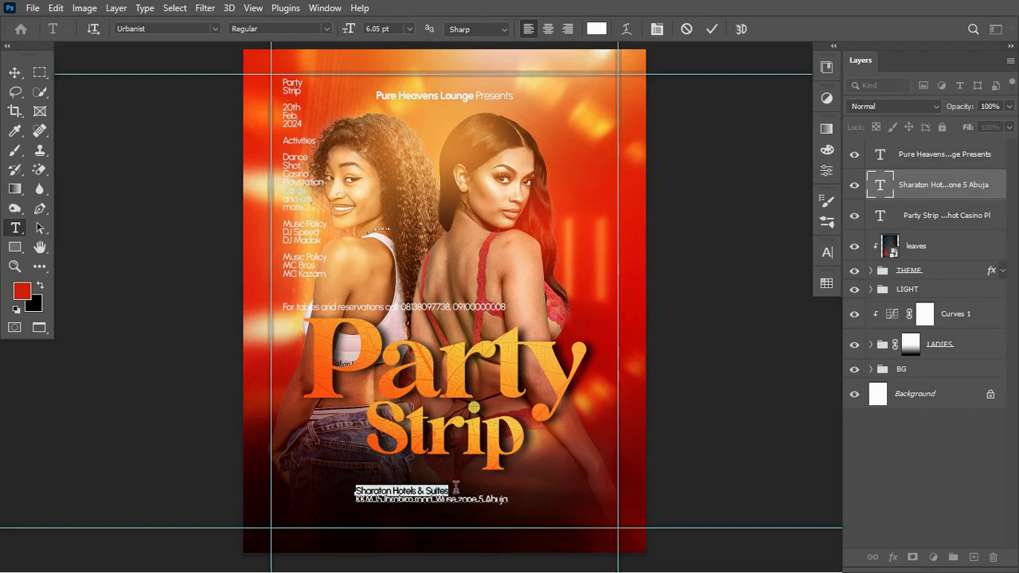
click(327, 28)
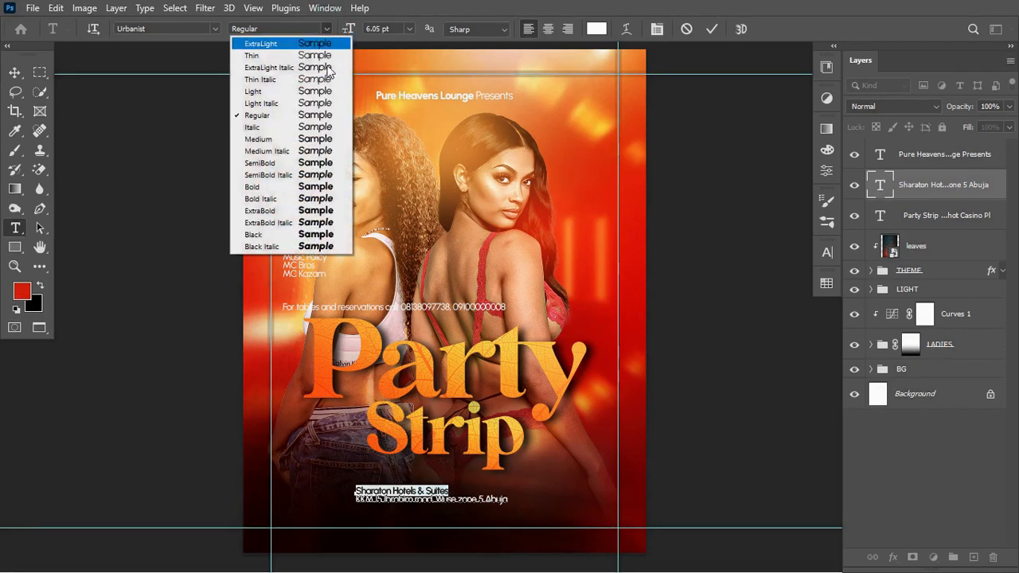
click(315, 186)
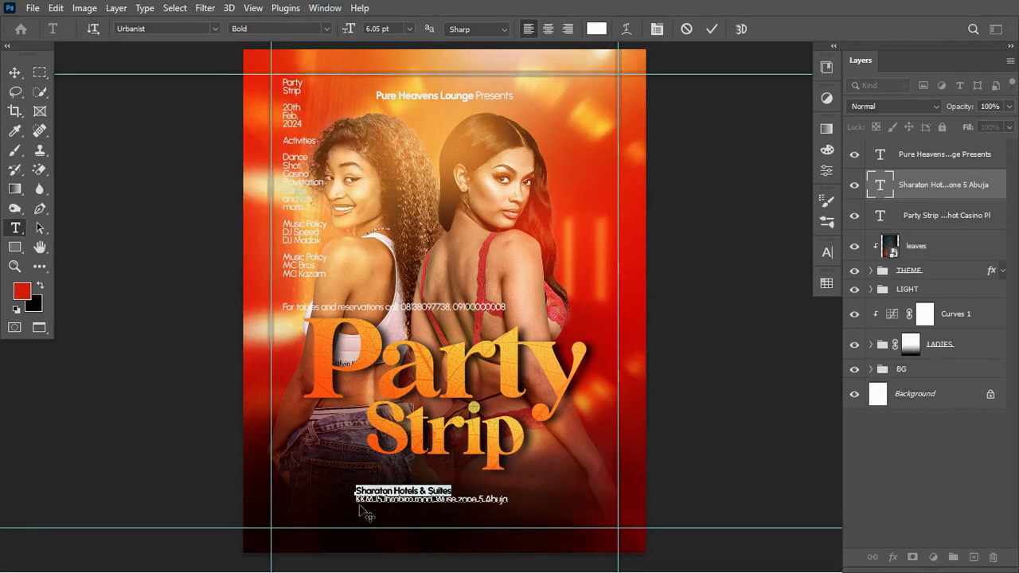
drag(356, 500, 548, 511)
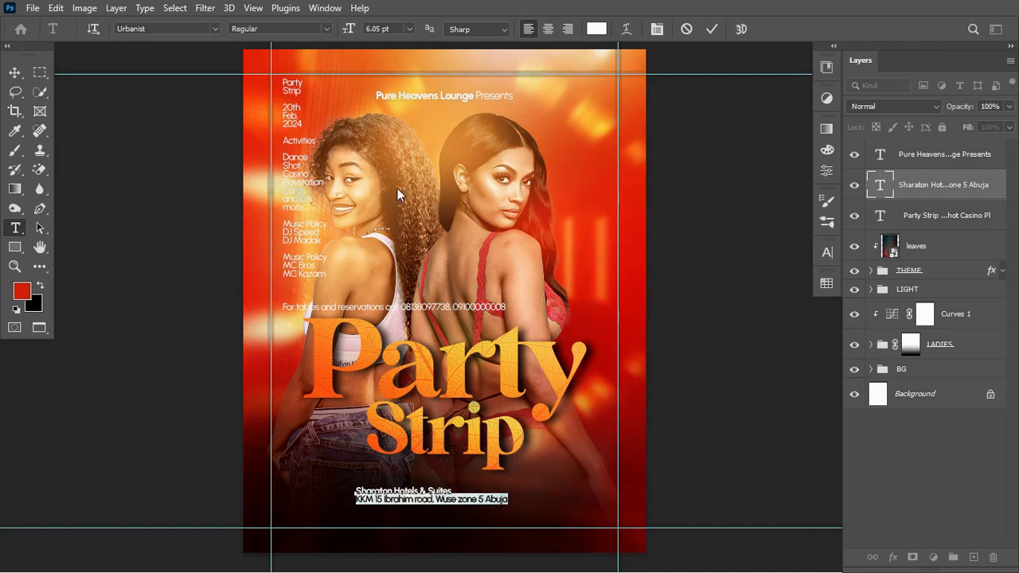
click(712, 30)
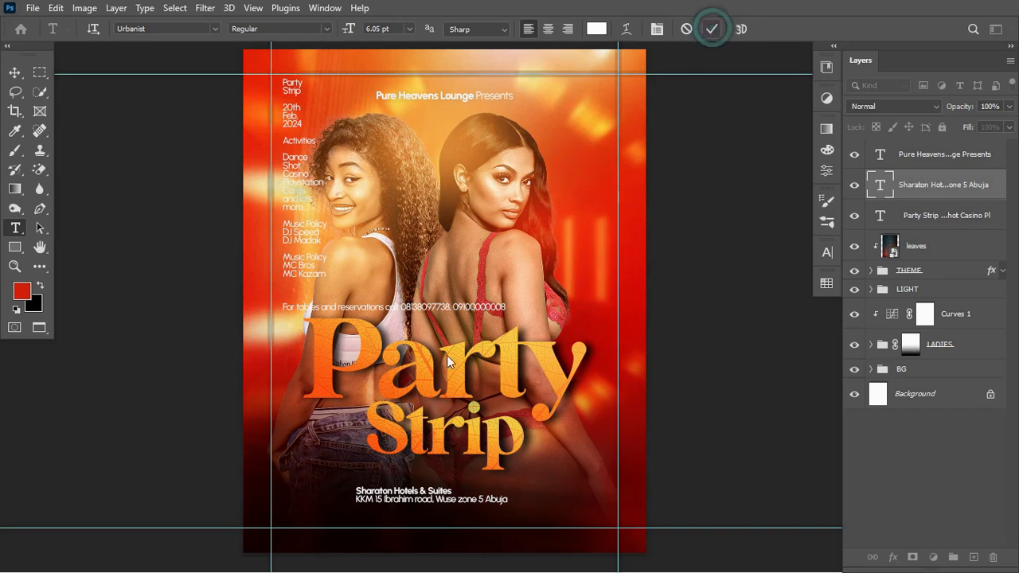
Set the font size of "Sharaton Hotels & Suites" to 10 pt.
drag(355, 490, 452, 491)
mouse_move(351, 32)
mouse_down()
mouse_move(382, 32)
mouse_move(353, 35)
mouse_up()
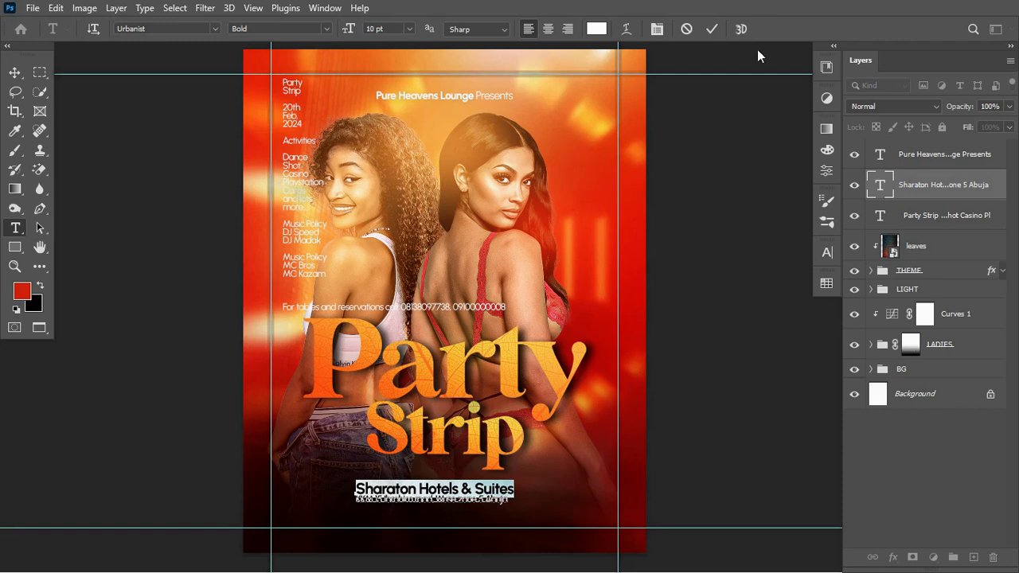
click(711, 29)
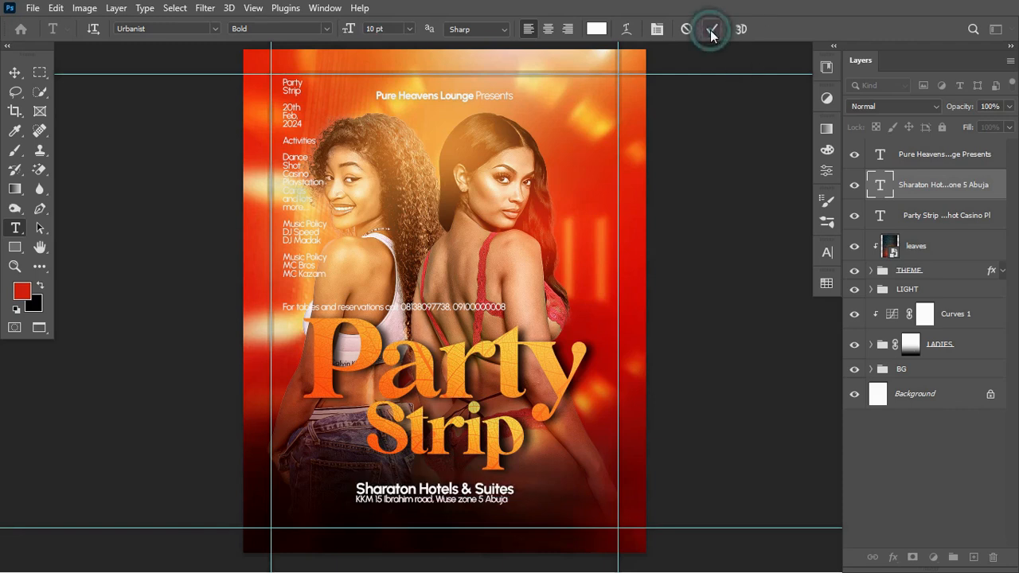
Centre-align the two-line venue text and centre it horizontally on the canvas.
click(550, 31)
key(ctrl+a)
key(v)
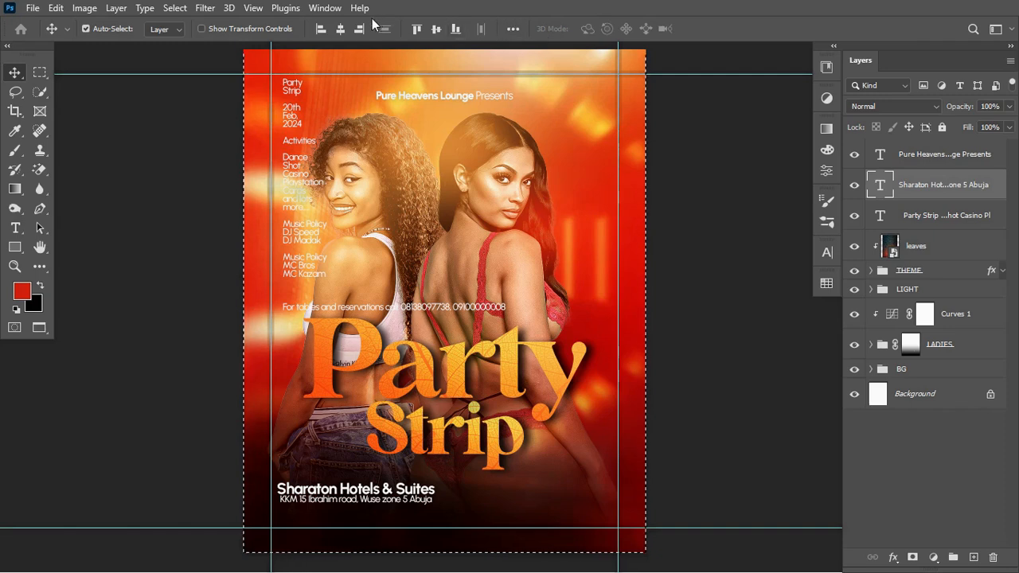
click(340, 29)
key(ctrl+d)
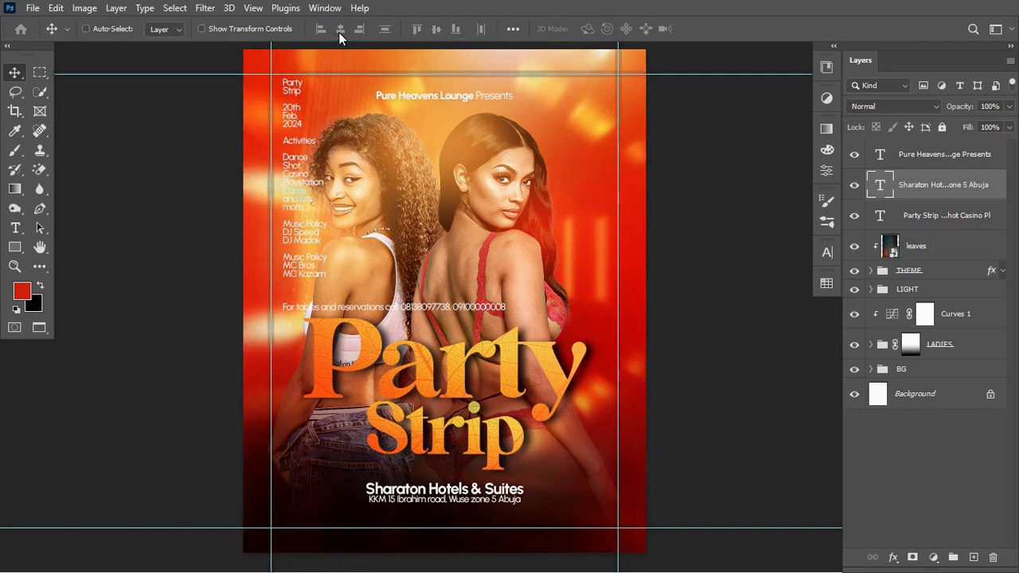
Scale up the venue text below the title so its name line is about 13 pt.
key(ctrl+t)
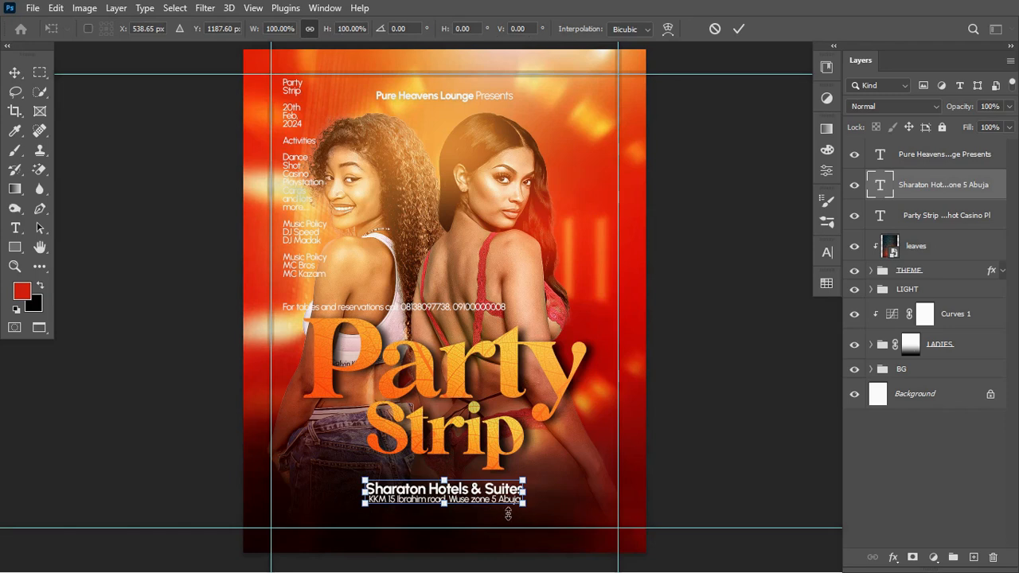
mouse_move(522, 505)
mouse_down()
mouse_move(558, 503)
mouse_move(517, 488)
mouse_up()
key(Return)
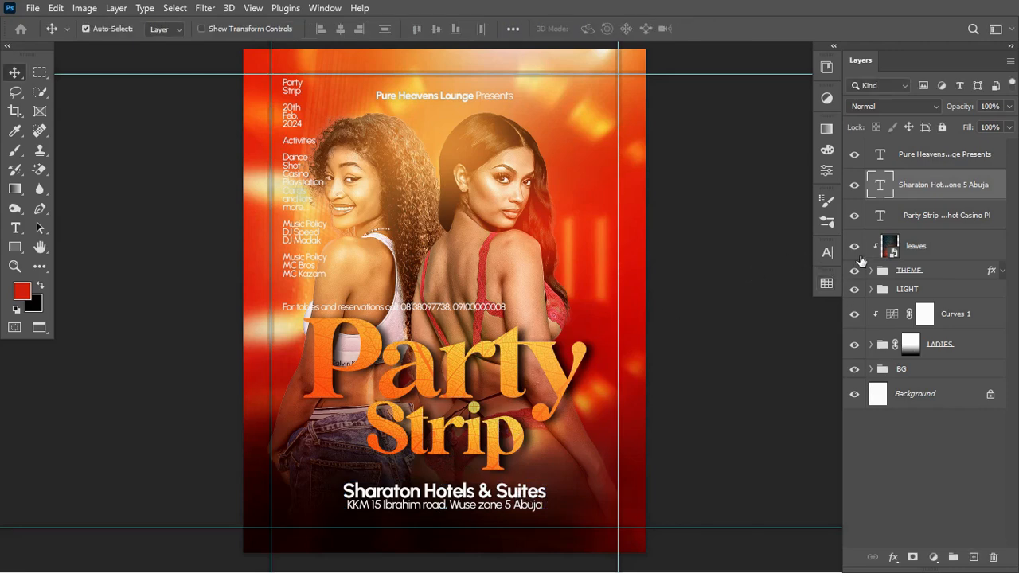
Colour "Sharaton Hotels & Suites" red with the recently used red swatch.
click(827, 285)
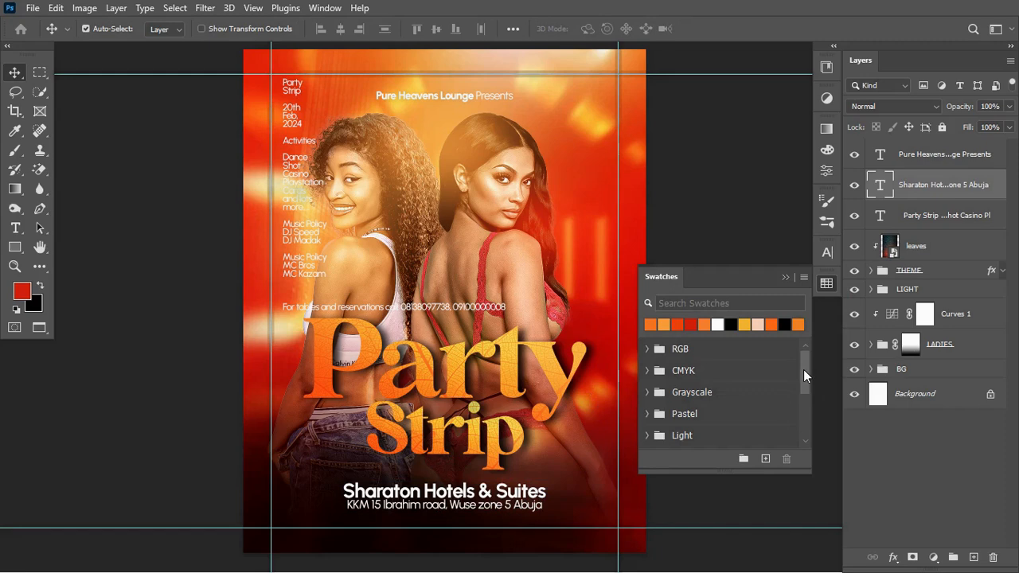
drag(803, 369, 806, 421)
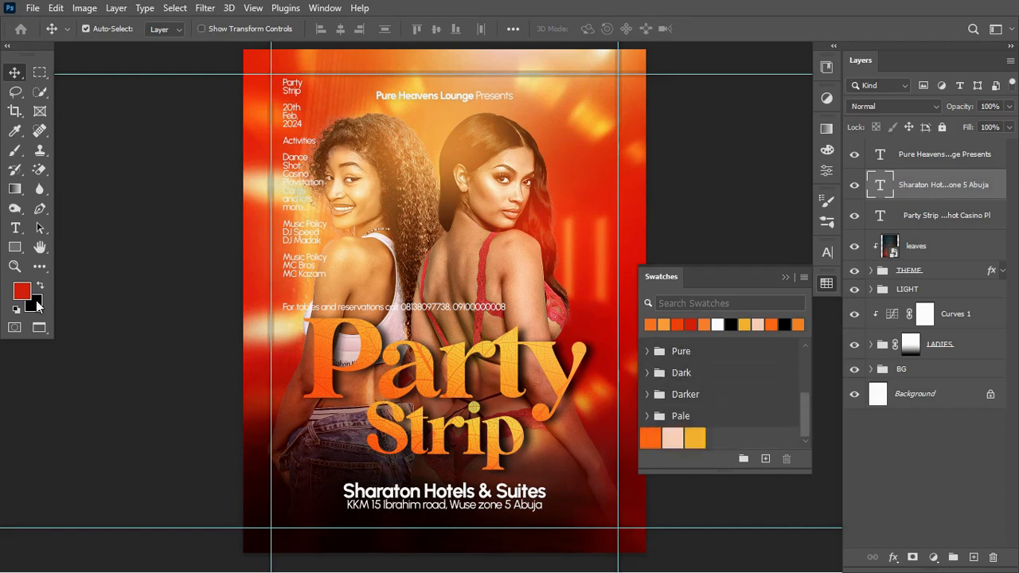
click(16, 229)
drag(346, 489, 580, 489)
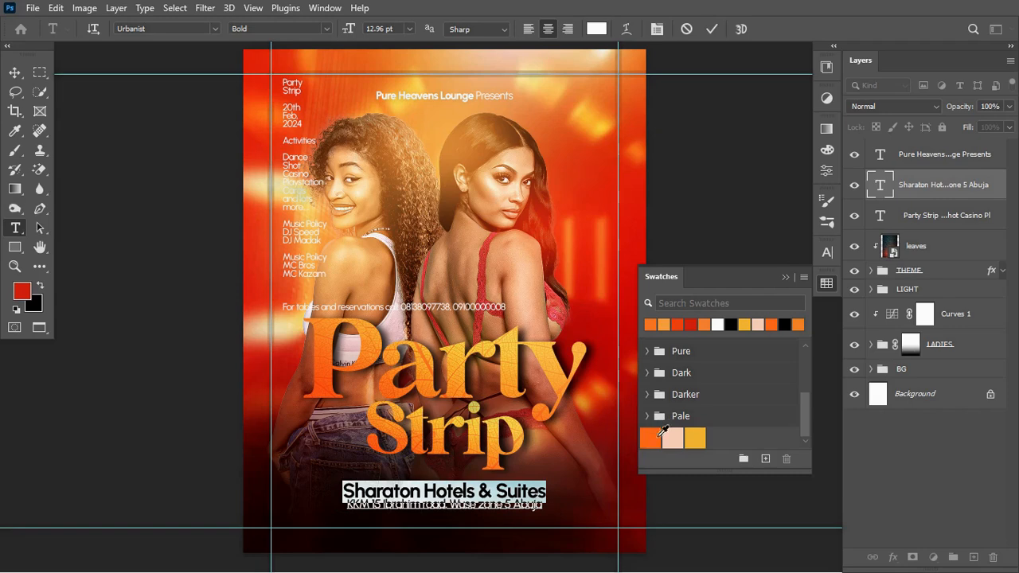
click(694, 322)
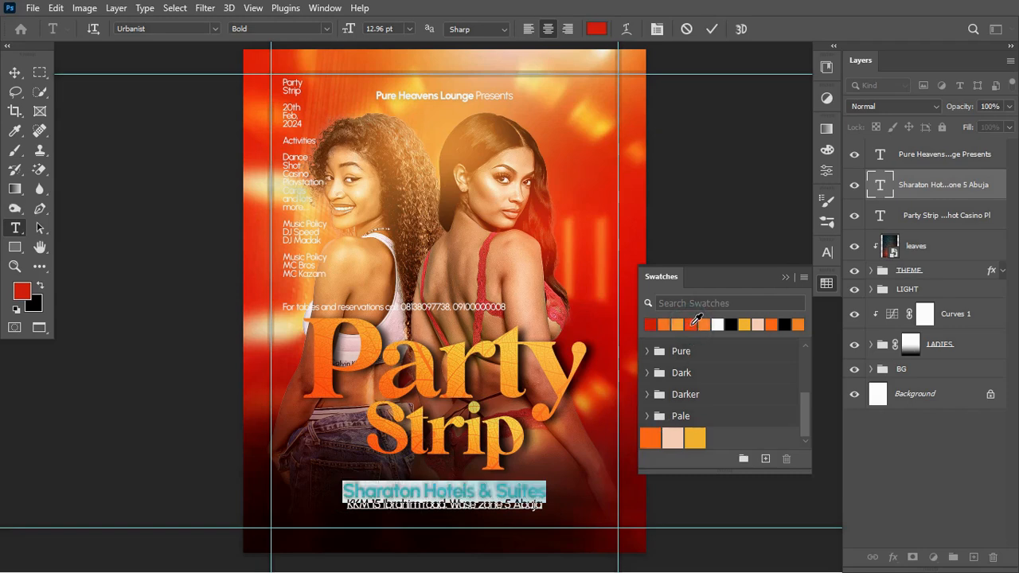
click(713, 30)
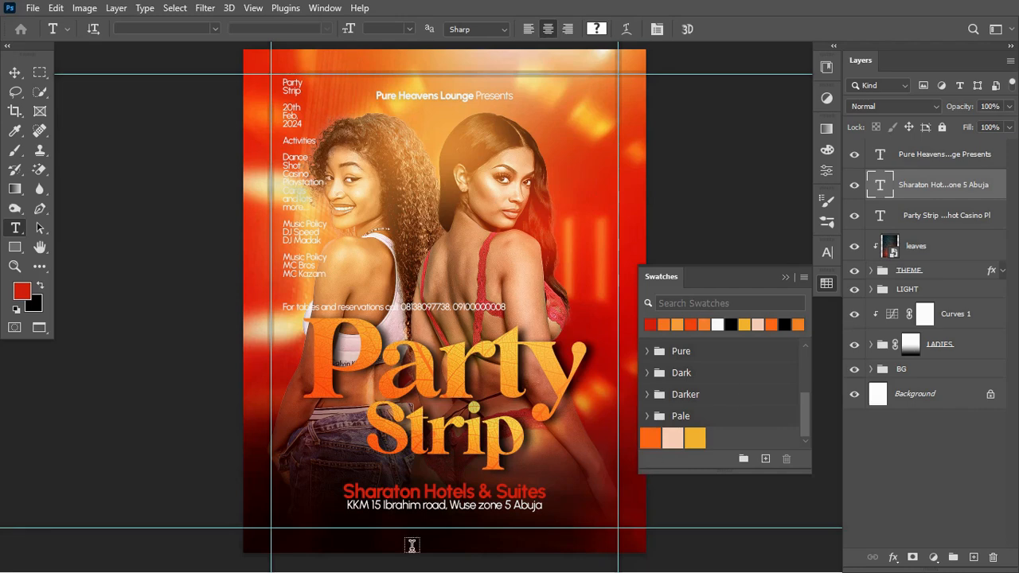
Change the font style of "Sharaton Hotels & Suites" to Urbanist ExtraBold.
drag(347, 489, 571, 483)
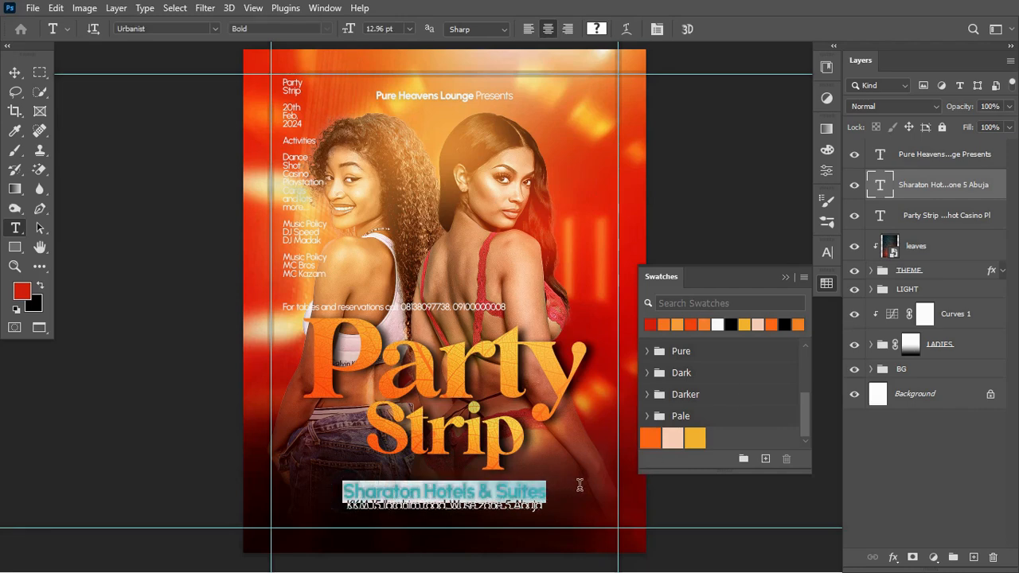
click(22, 292)
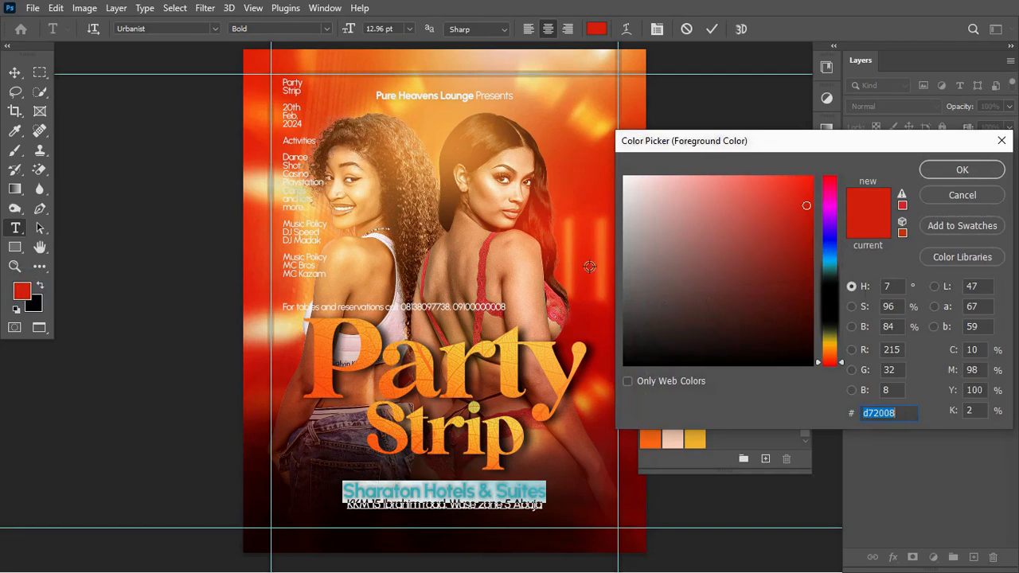
click(958, 202)
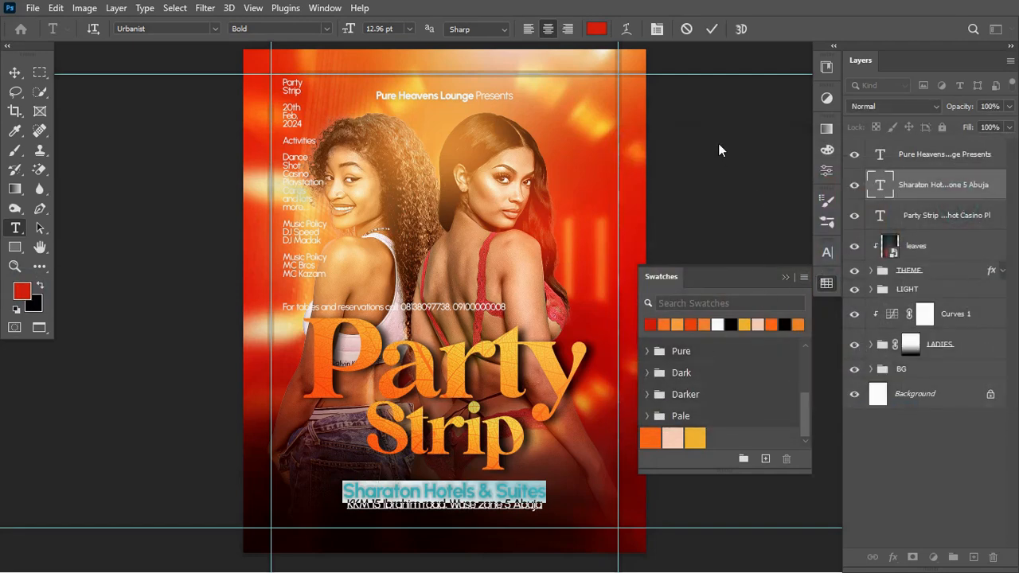
click(828, 251)
click(800, 272)
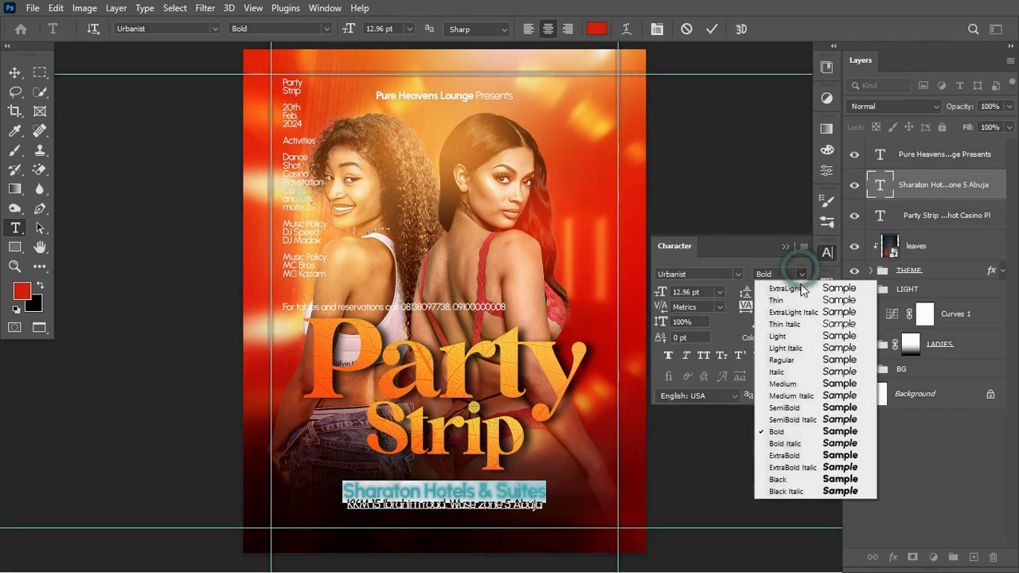
click(788, 456)
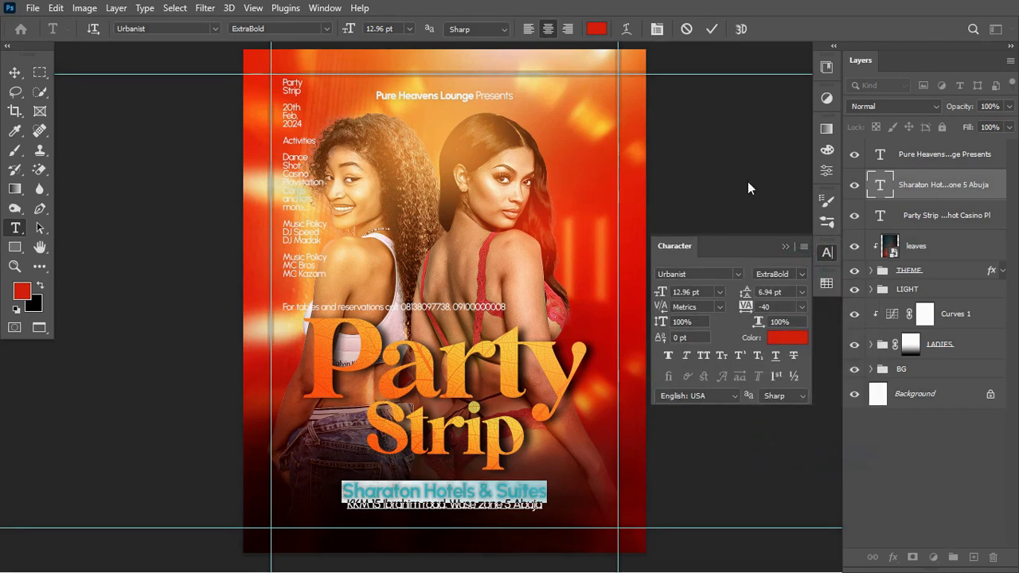
click(711, 29)
Nudge the venue text up slightly, closer to the Party Strip title.
click(14, 72)
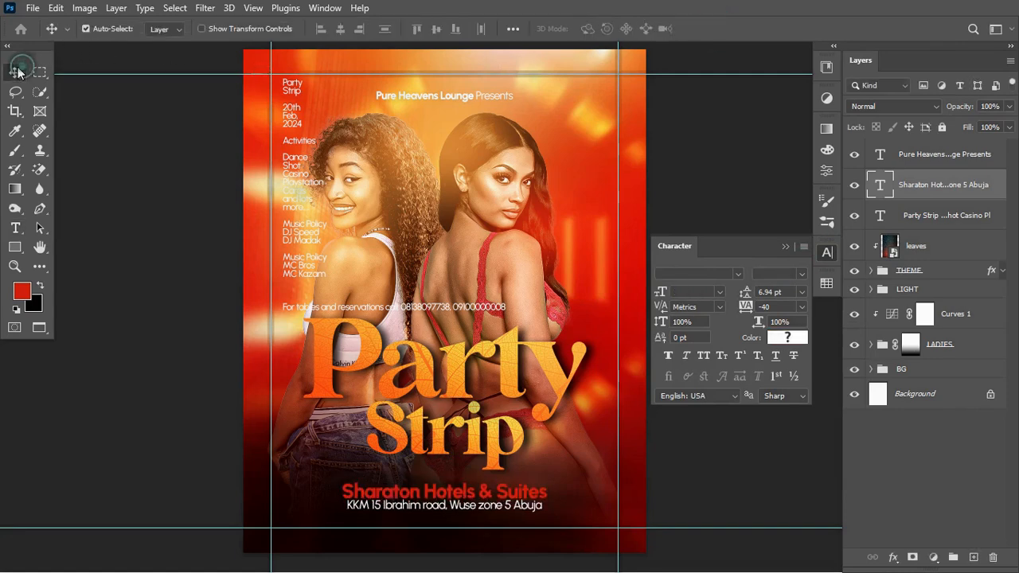
key(Up)
key(Up)
key(Up)
key(Up)
key(Up)
key(Up)
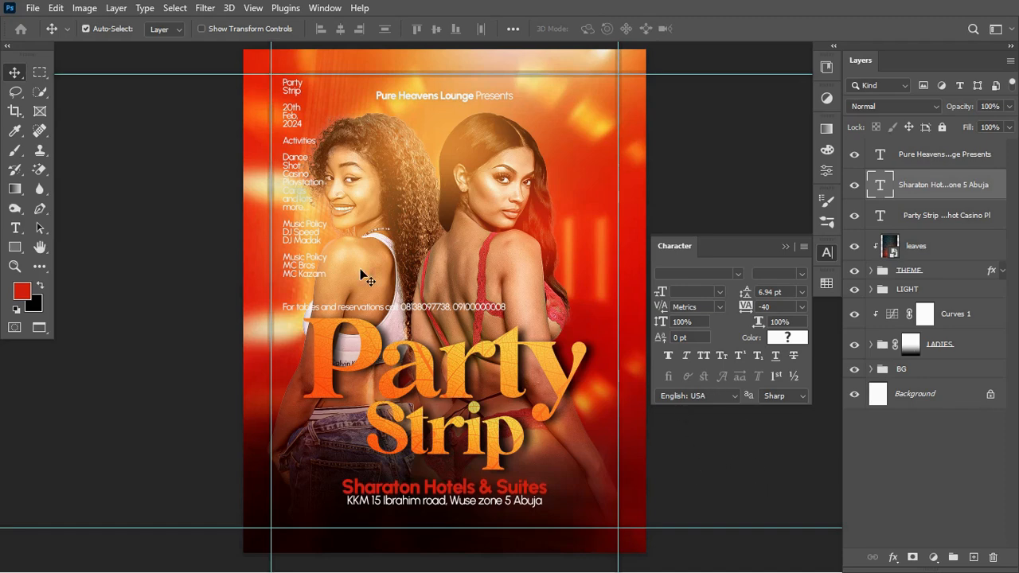
Paste the reservations line as new text below the address and set "For tables and reservations call:" in Urbanist Light.
key(t)
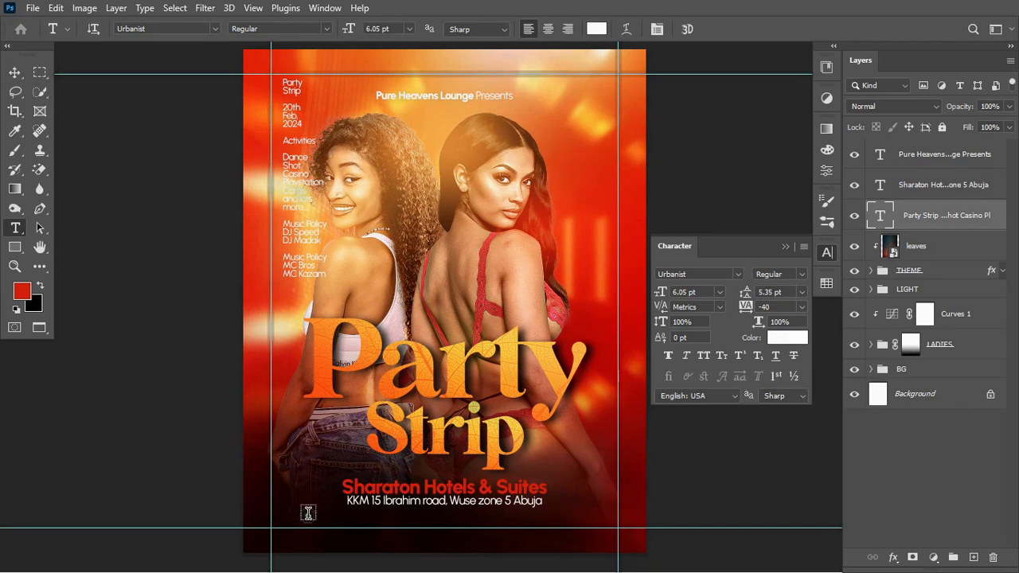
click(308, 516)
key(ctrl+v)
click(309, 516)
drag(427, 513, 215, 501)
click(799, 274)
click(784, 326)
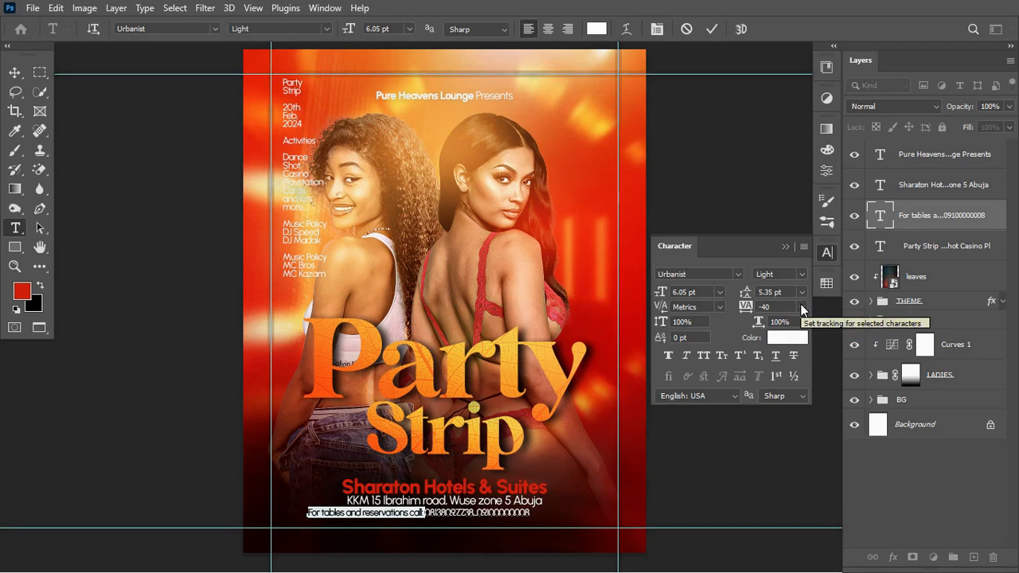
click(546, 508)
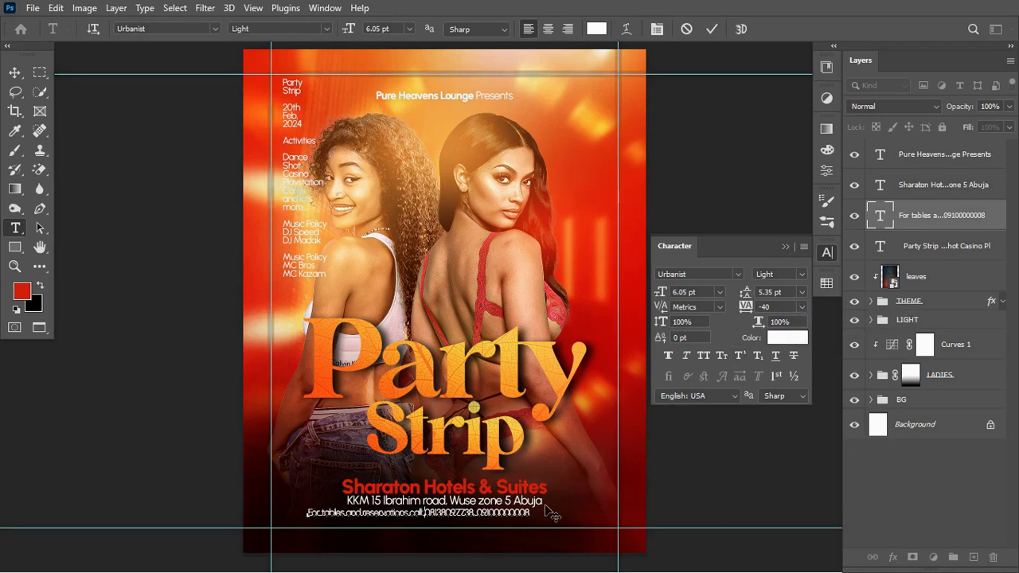
Set the phone numbers in the reservations line to Urbanist Bold.
drag(545, 512, 424, 513)
click(801, 274)
click(776, 431)
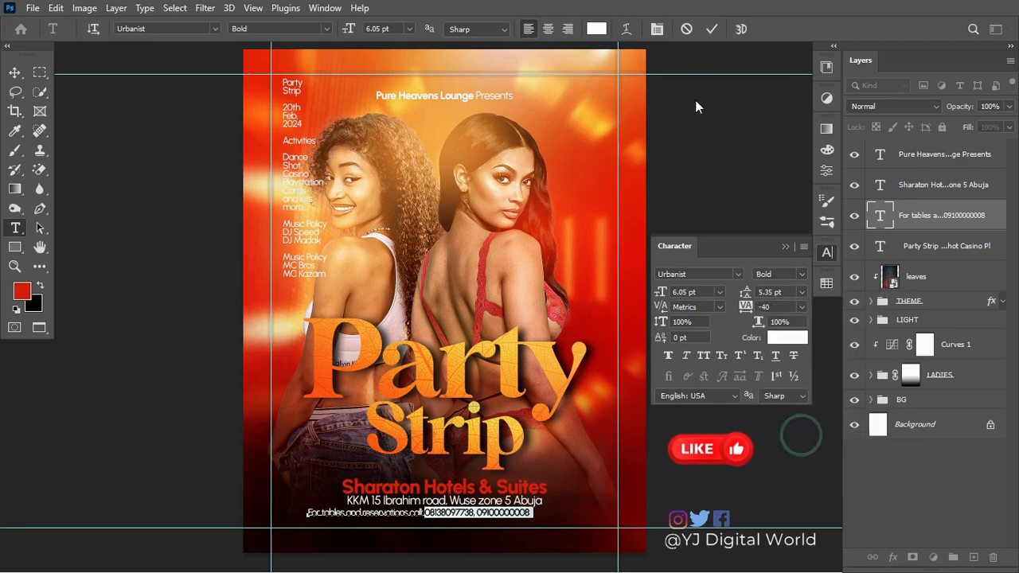
click(712, 30)
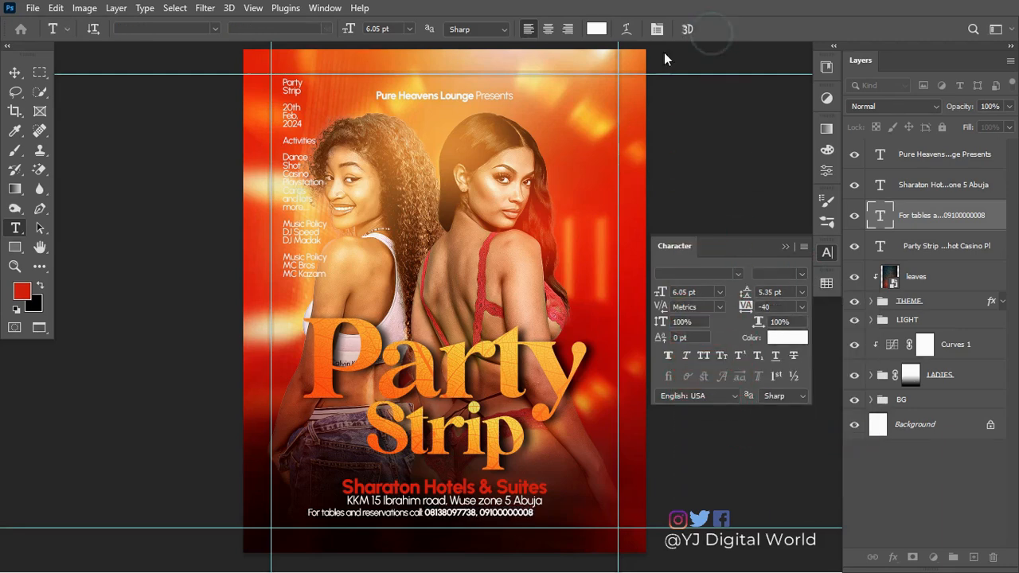
Centre the reservations line horizontally on the canvas.
click(14, 73)
key(ctrl+a)
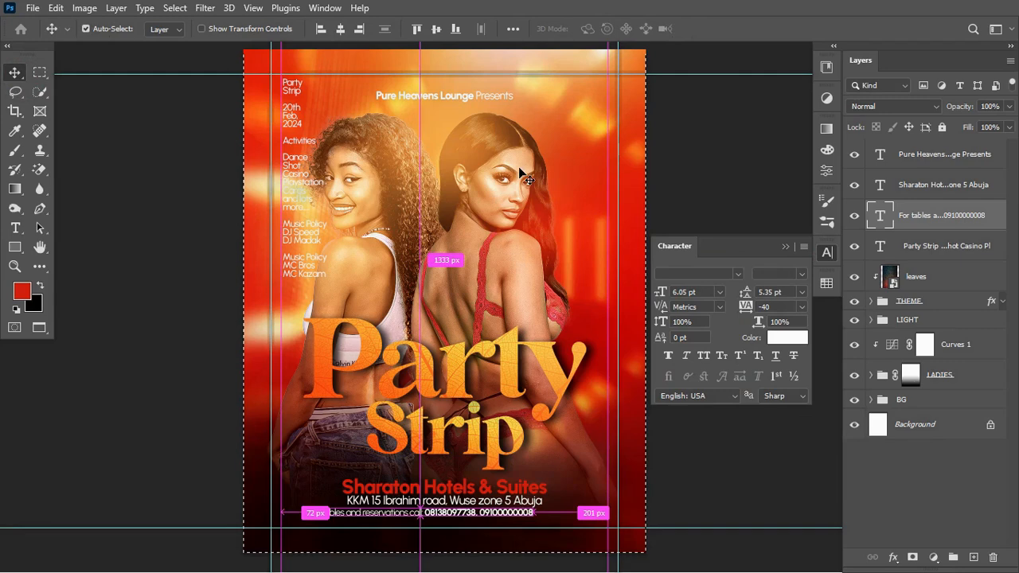
click(340, 29)
key(ctrl+d)
Nudge the reservations line down to the bottom margin guide.
key(Down)
key(Down)
key(Down)
key(Down)
key(Down)
key(Down)
key(Down)
key(Down)
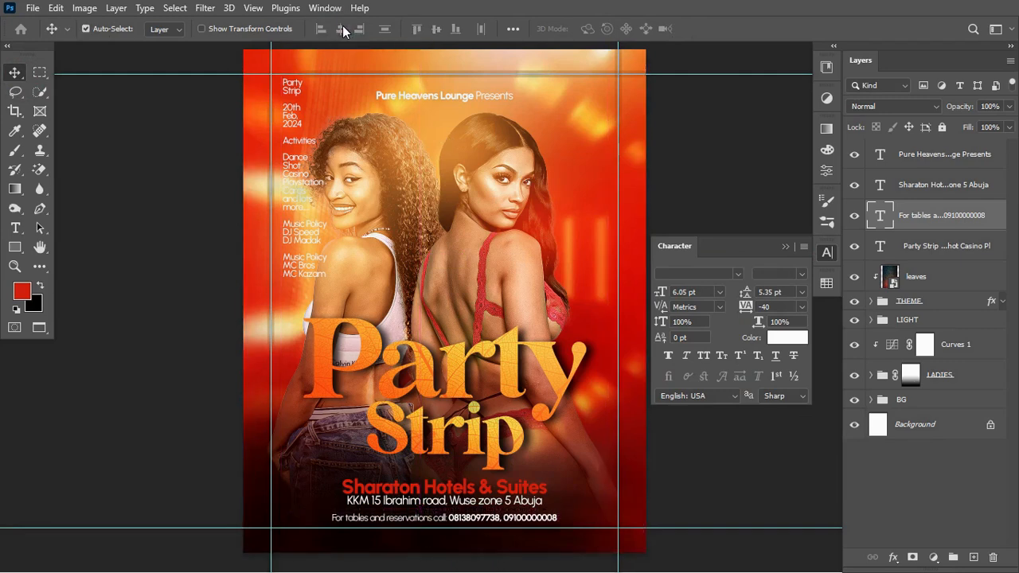
key(Down)
key(Down)
key(Down)
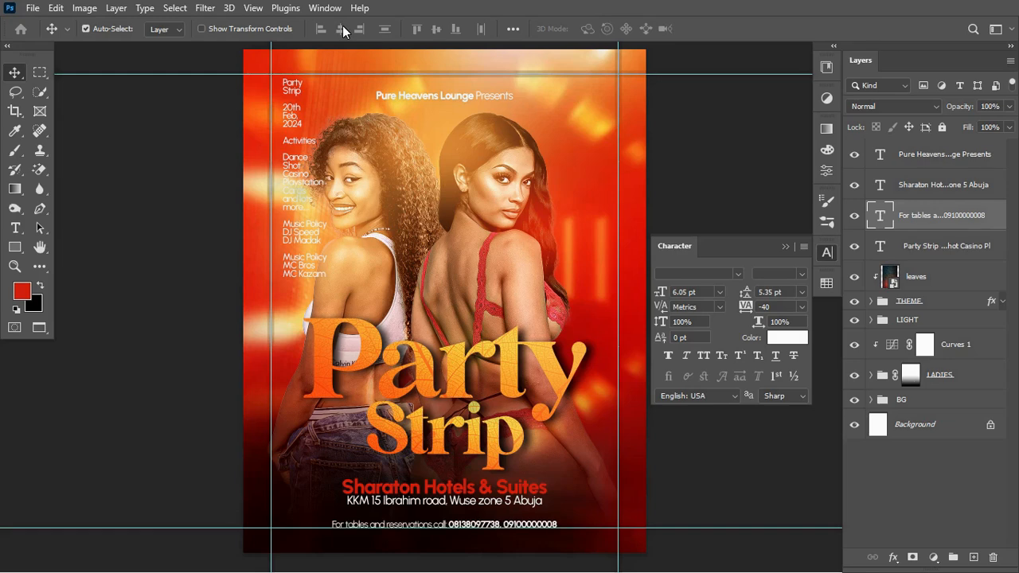
Centre-align the reservations text and widen its tracking to 240.
key(t)
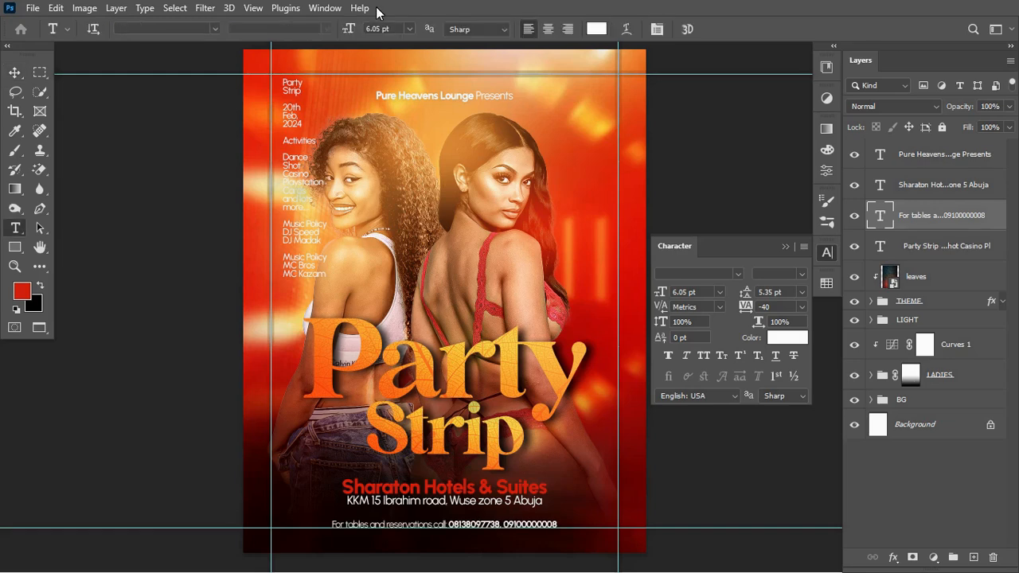
key(ctrl+a)
click(547, 29)
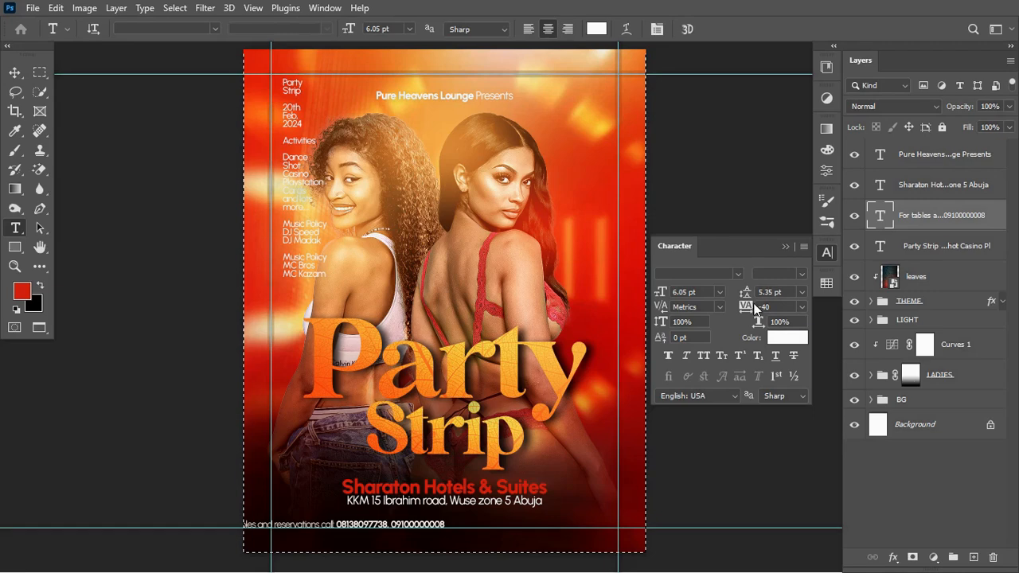
drag(745, 308, 749, 308)
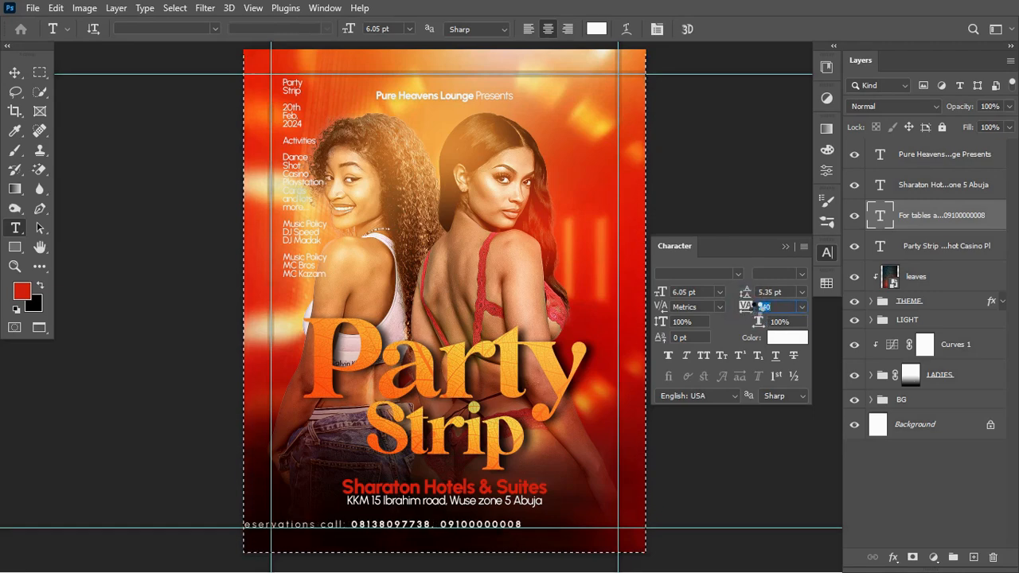
Recentre the reservations line on the canvas and scale it down to 4.15 pt, keeping the margin guides shown.
click(15, 72)
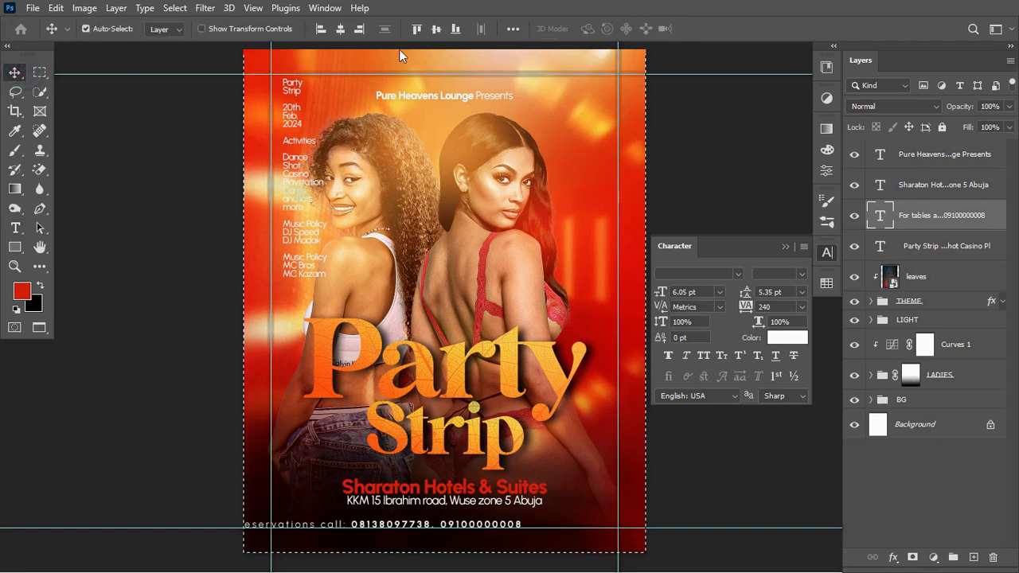
click(341, 29)
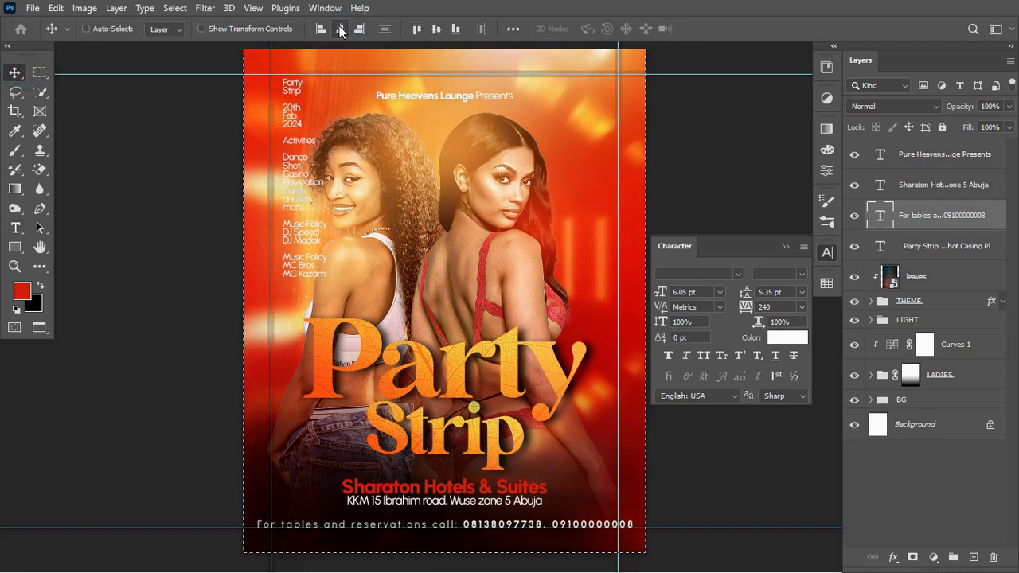
key(ctrl+t)
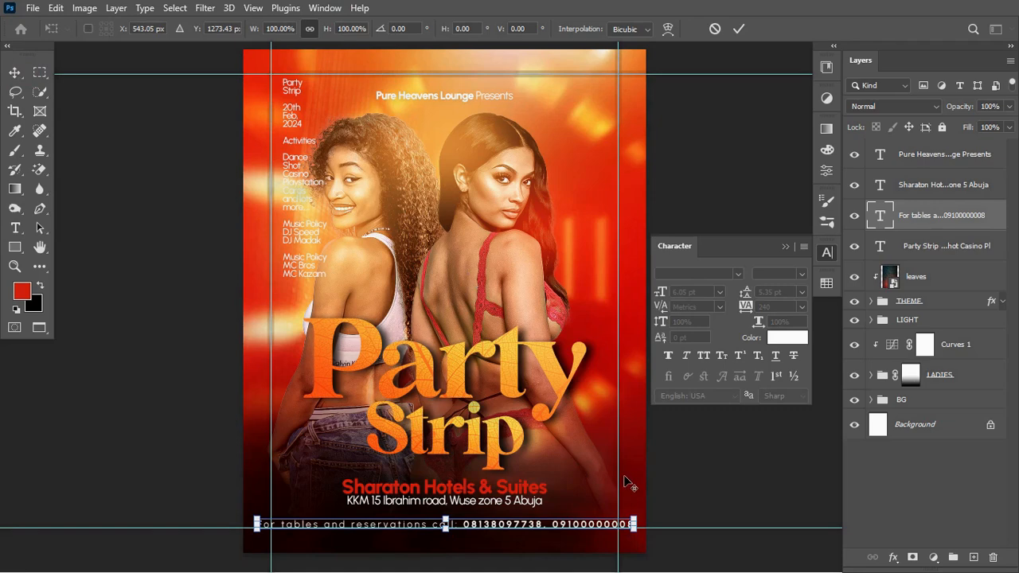
drag(634, 522, 578, 523)
key(Return)
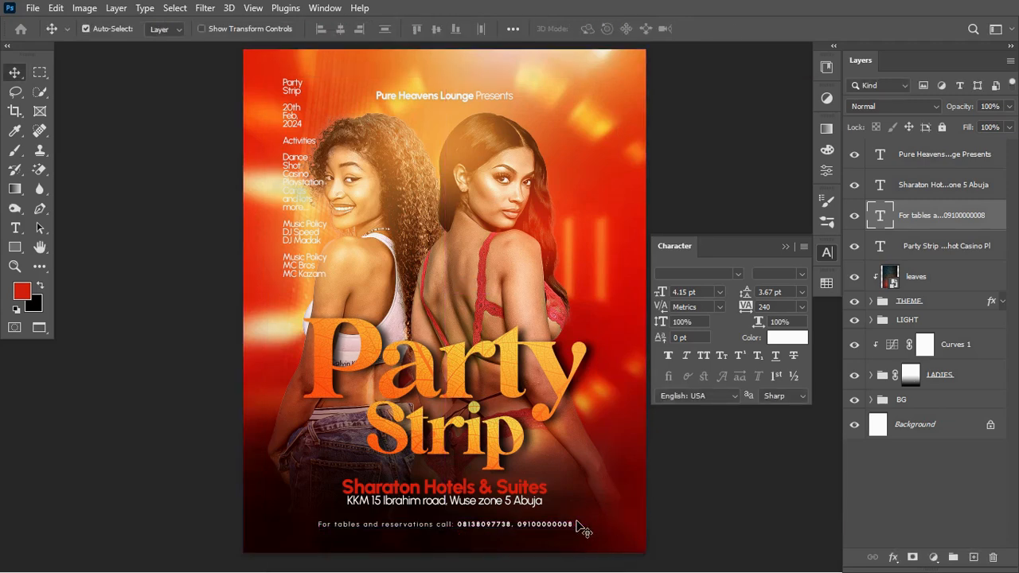
key(ctrl+semicolon)
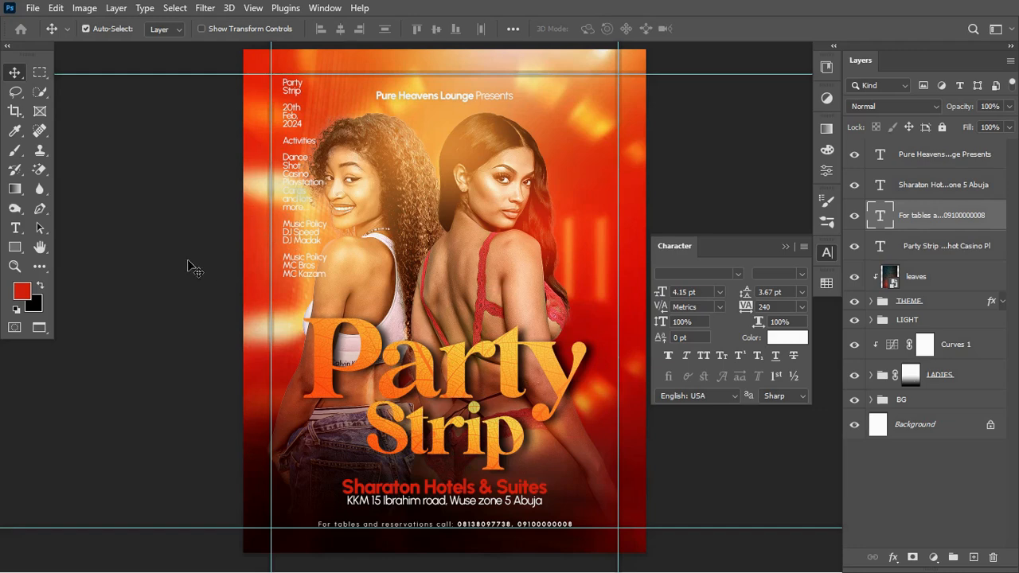
Draw a rounded rectangle about 146 by 189 px across the right margin guide, beside the right-hand woman's face.
click(14, 246)
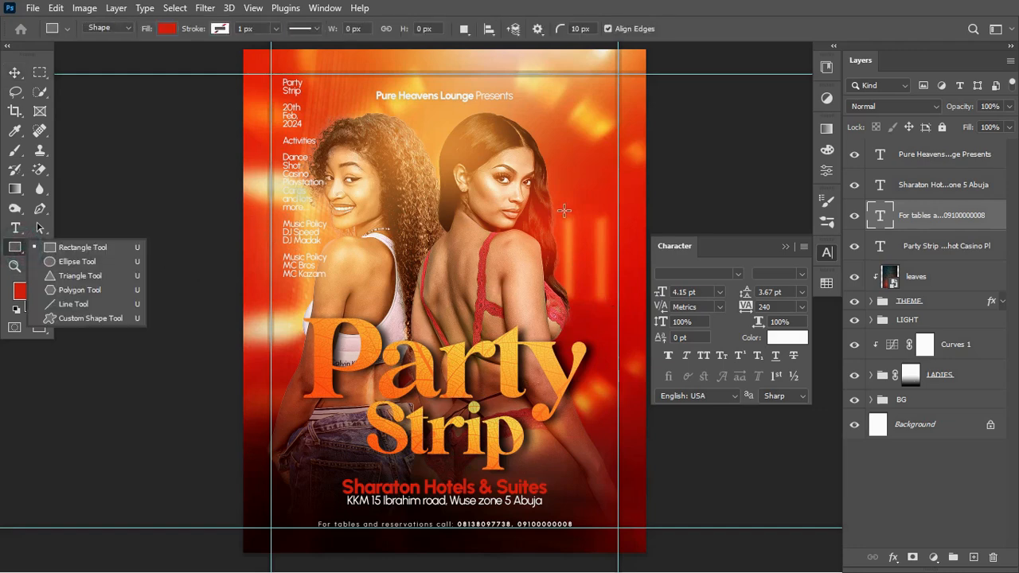
click(112, 249)
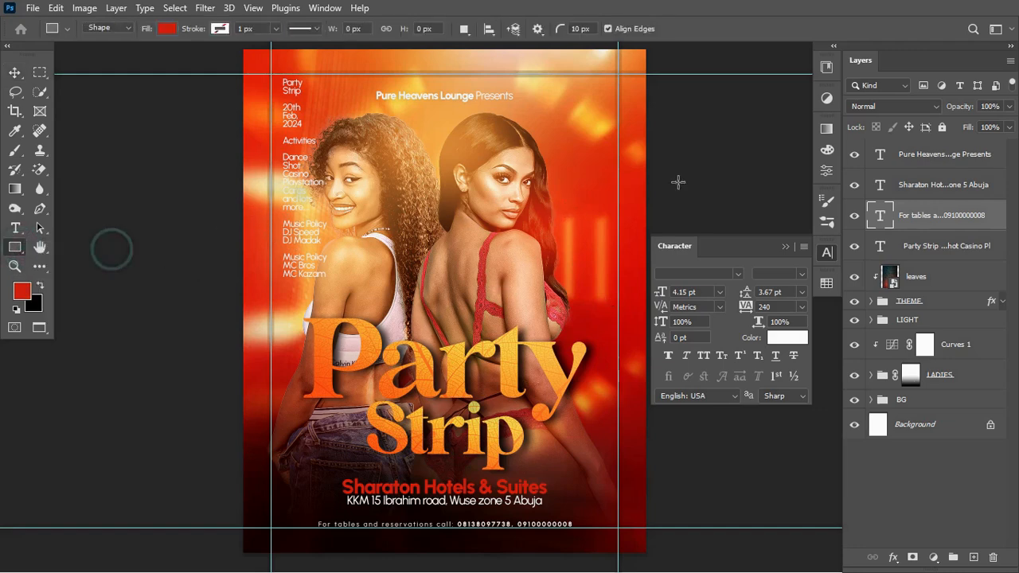
drag(573, 173, 627, 245)
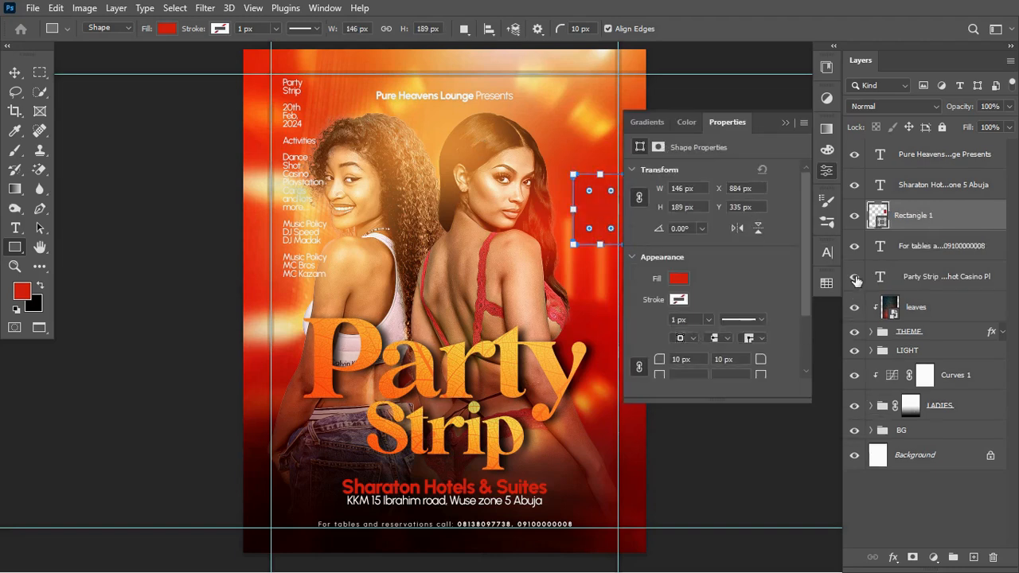
Fill the rounded rectangle with the yellow-orange swatch and set its blend mode to Overlay.
click(826, 283)
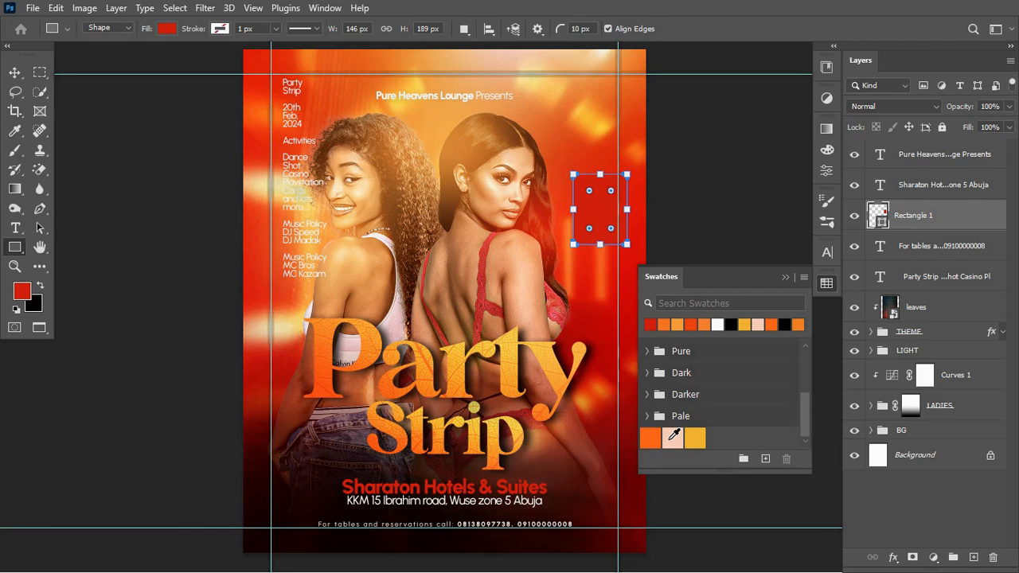
click(693, 436)
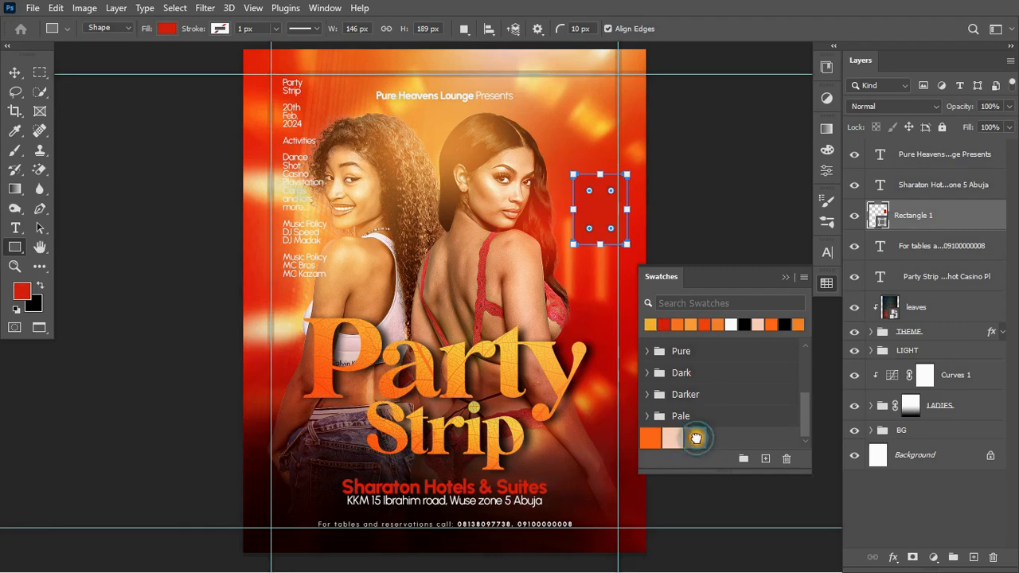
click(895, 108)
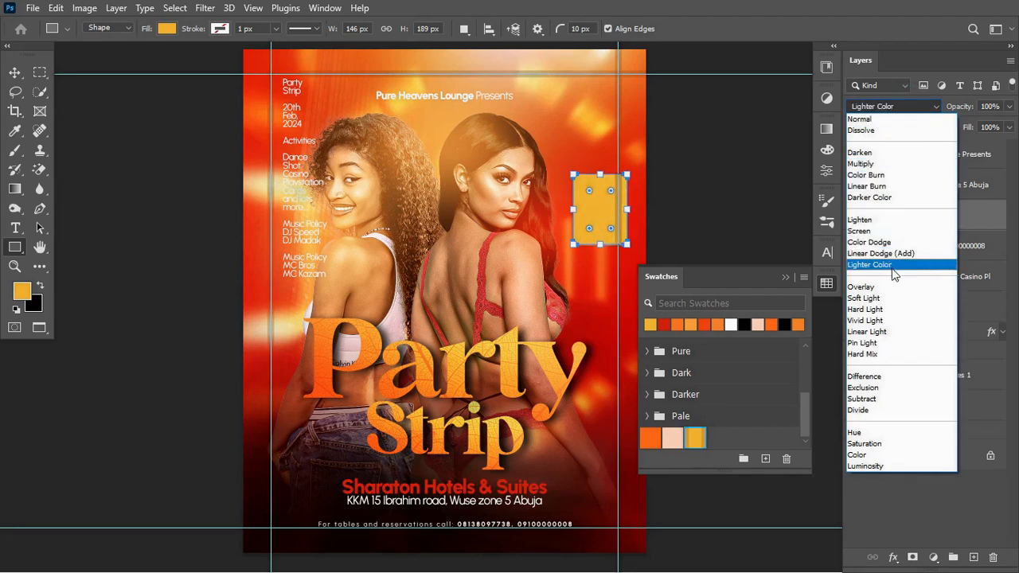
click(886, 288)
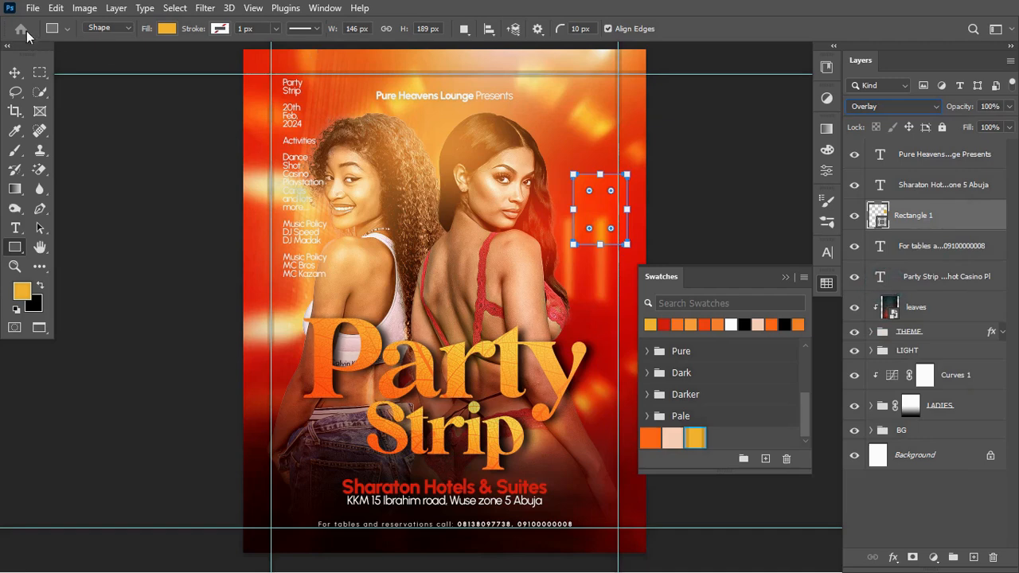
Move the rectangle inside the right margin guide and give it a drop shadow with 7% opacity.
click(15, 73)
drag(594, 187, 585, 180)
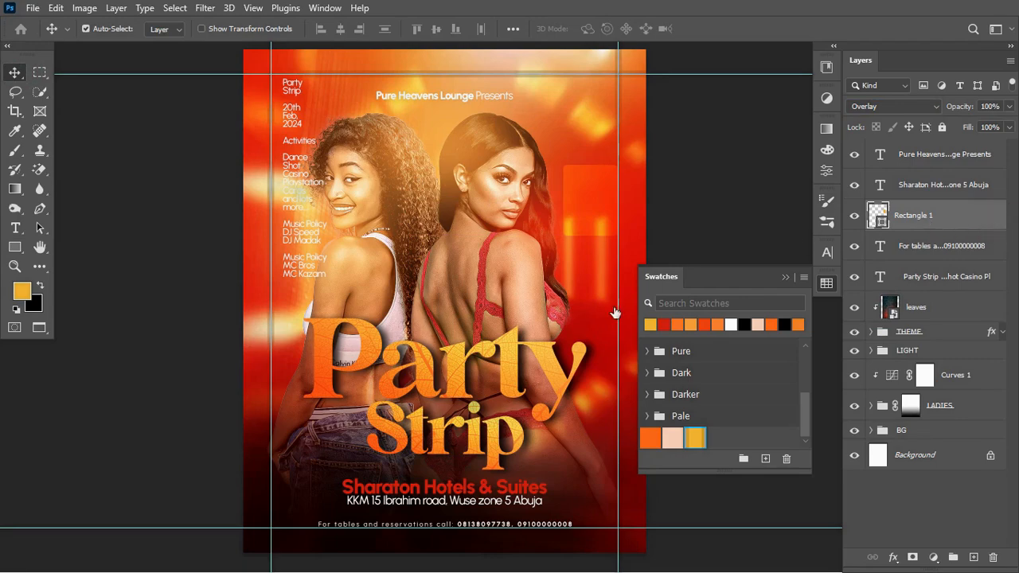
double_click(955, 215)
click(482, 363)
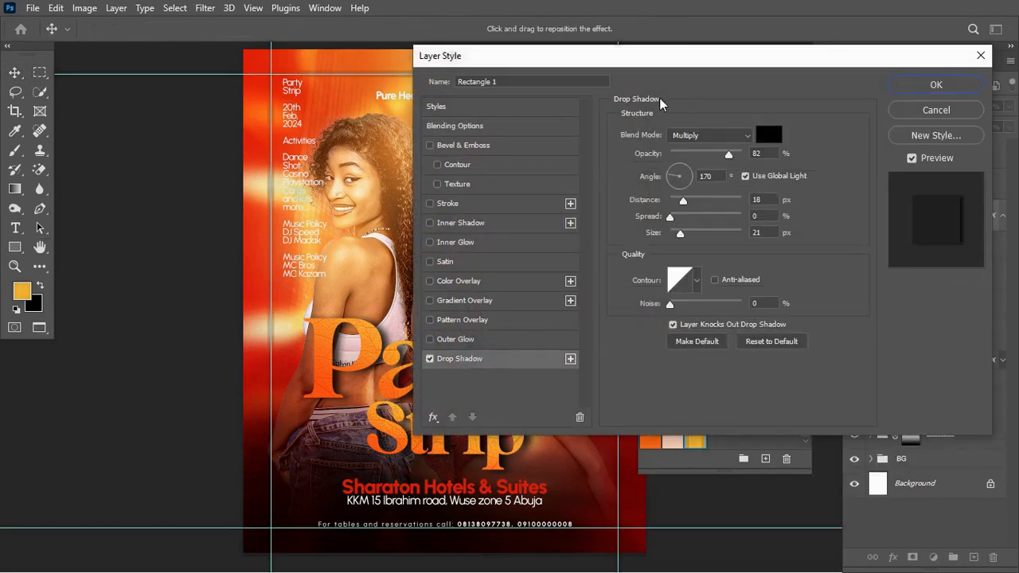
drag(689, 61, 612, 282)
drag(637, 383, 595, 387)
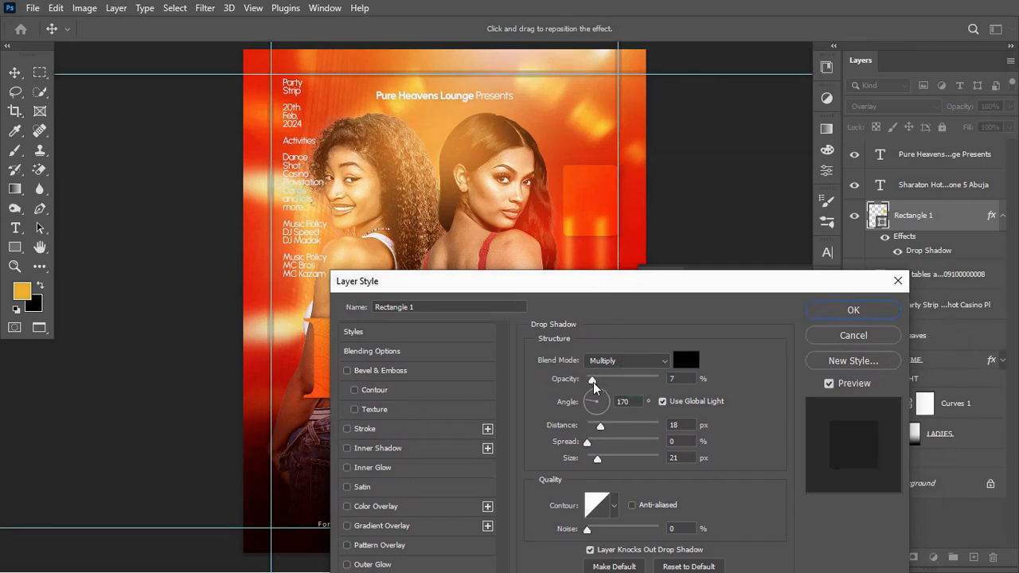
drag(594, 388, 594, 387)
click(853, 310)
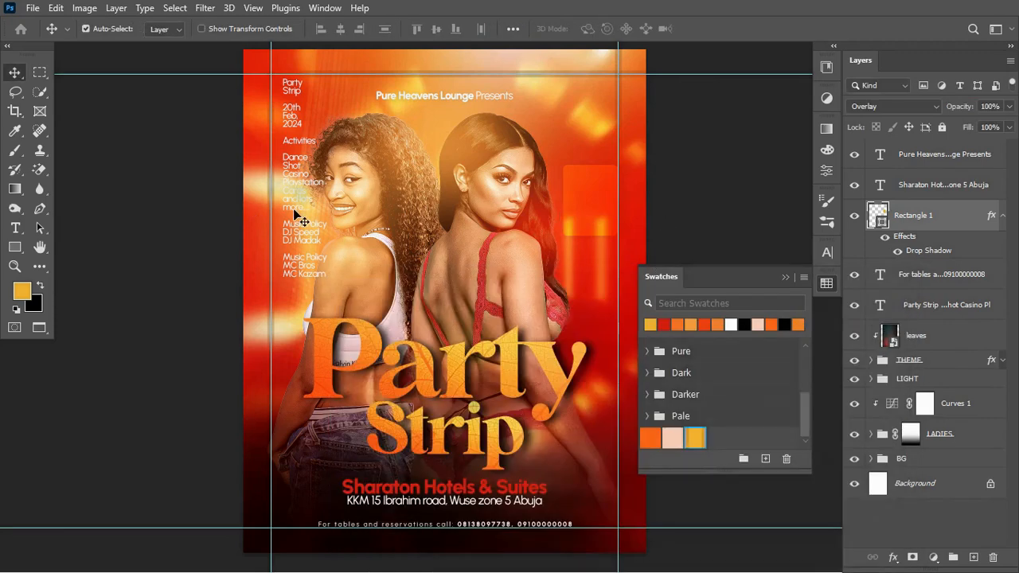
Move the date "20th Feb, 2024" from the text list into new text above the rectangle, sized 10 pt.
key(t)
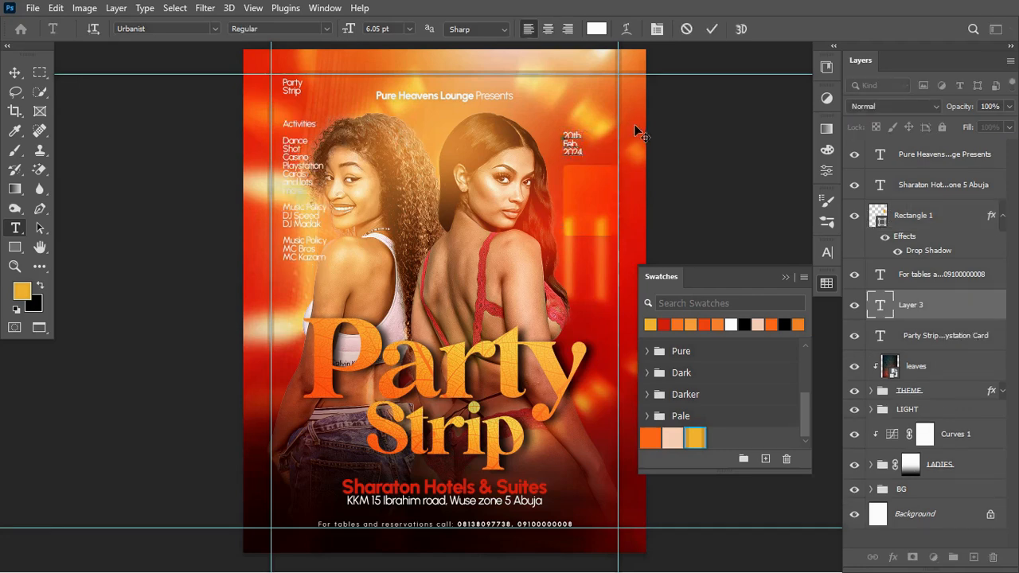
key(ctrl+a)
drag(346, 32, 349, 32)
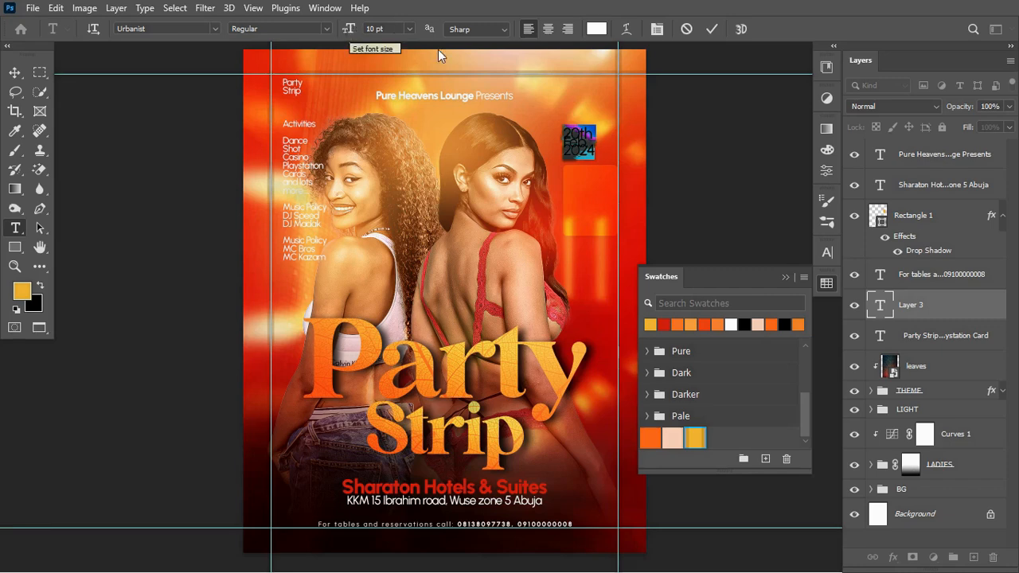
Set the date text to Urbanist ExtraBold with 9 pt leading.
click(327, 29)
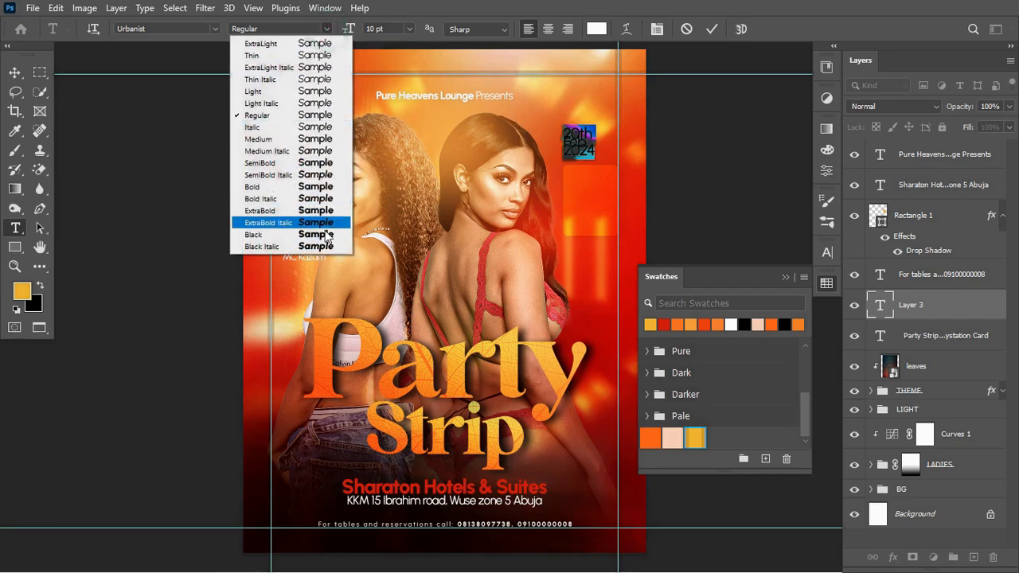
click(327, 219)
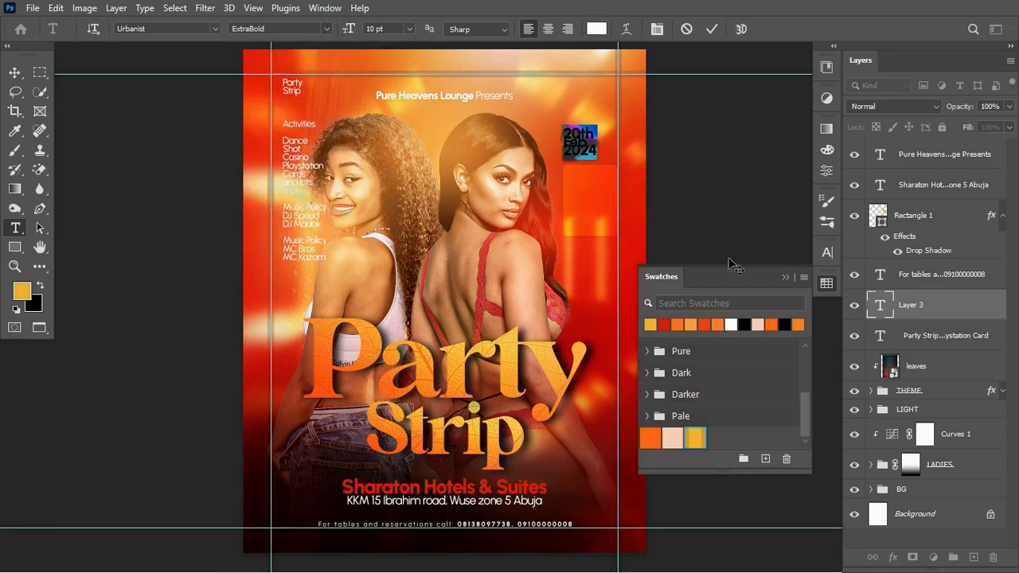
click(828, 254)
mouse_move(746, 296)
mouse_down()
mouse_move(728, 296)
mouse_move(746, 296)
mouse_up()
key(Down)
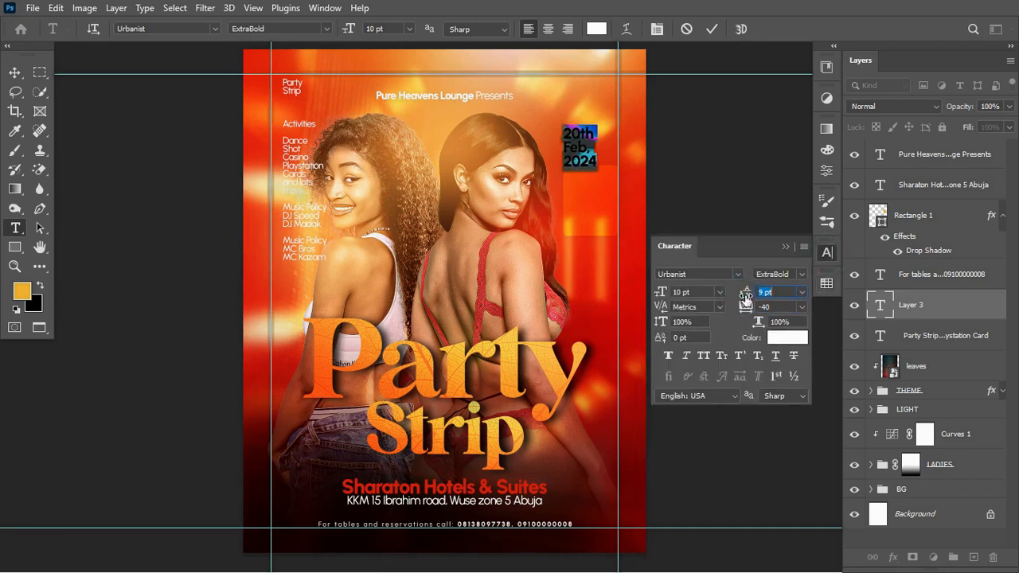
key(Tab)
Make the "th" in the date superscript.
drag(581, 133, 597, 133)
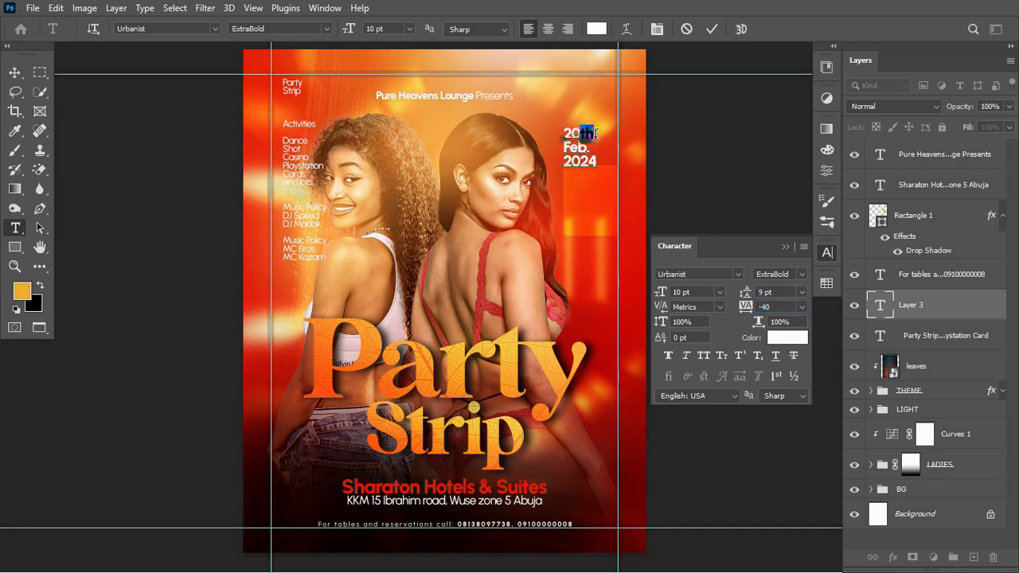
click(741, 357)
click(710, 30)
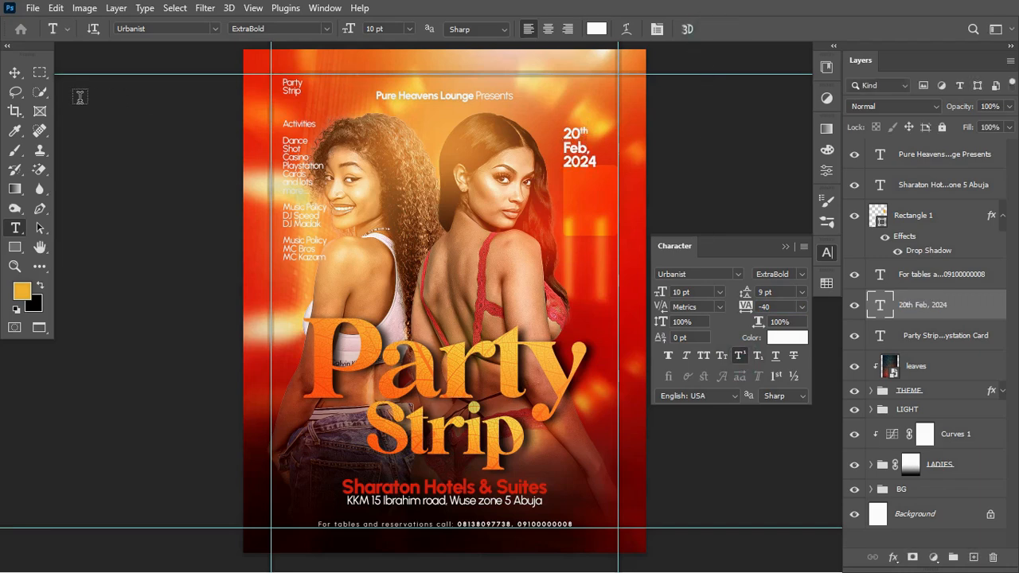
Place the date layer above the Rectangle 1 layer and centre the date within the rectangle.
click(16, 73)
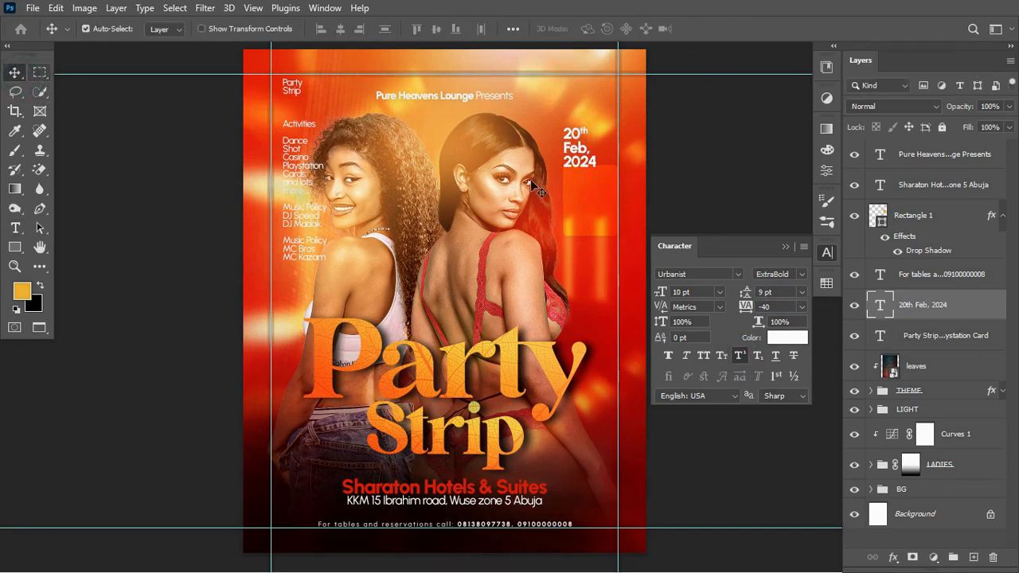
drag(934, 305, 927, 204)
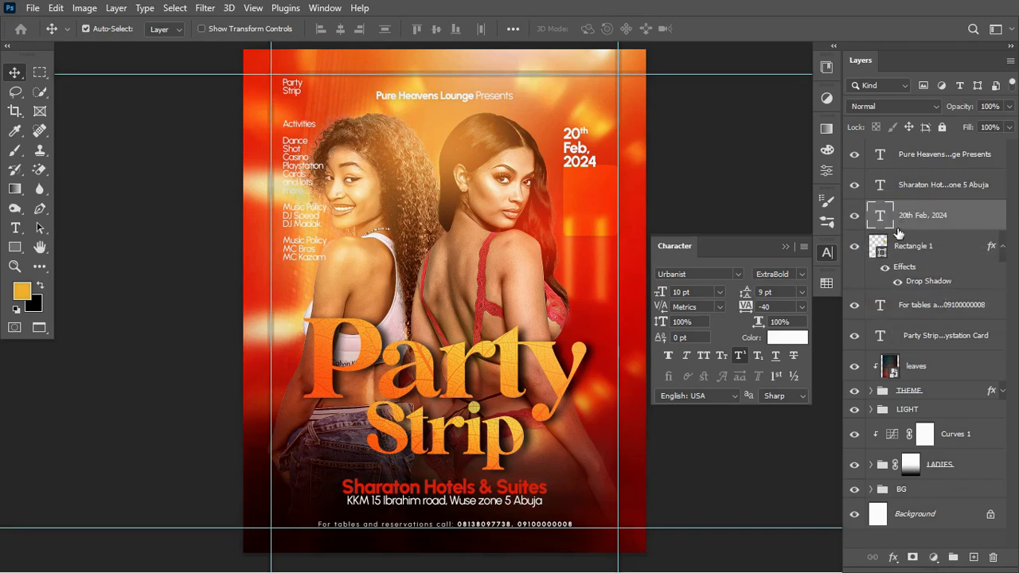
key(ctrl)
ctrl+click(880, 252)
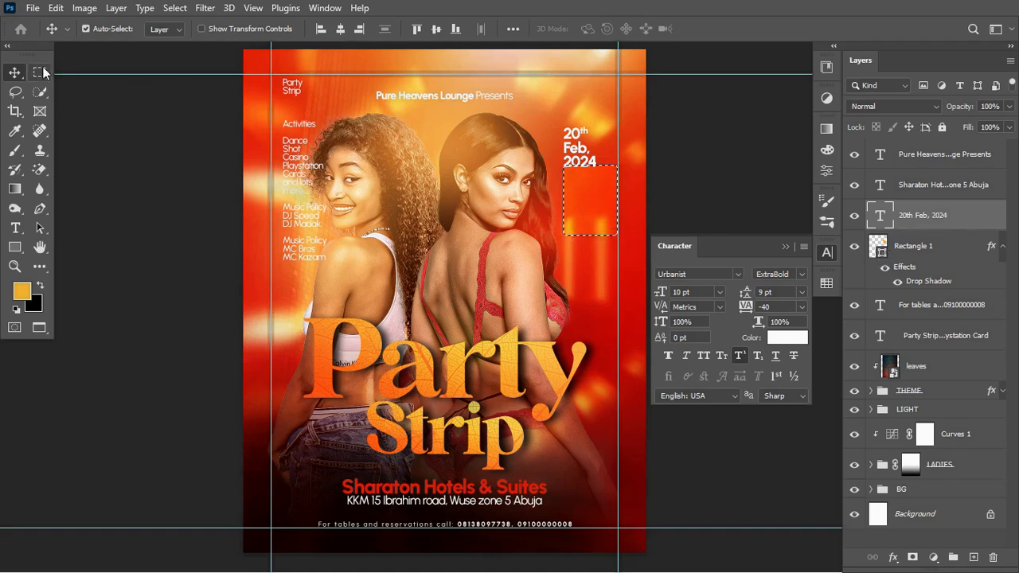
click(438, 29)
click(437, 30)
key(ctrl+d)
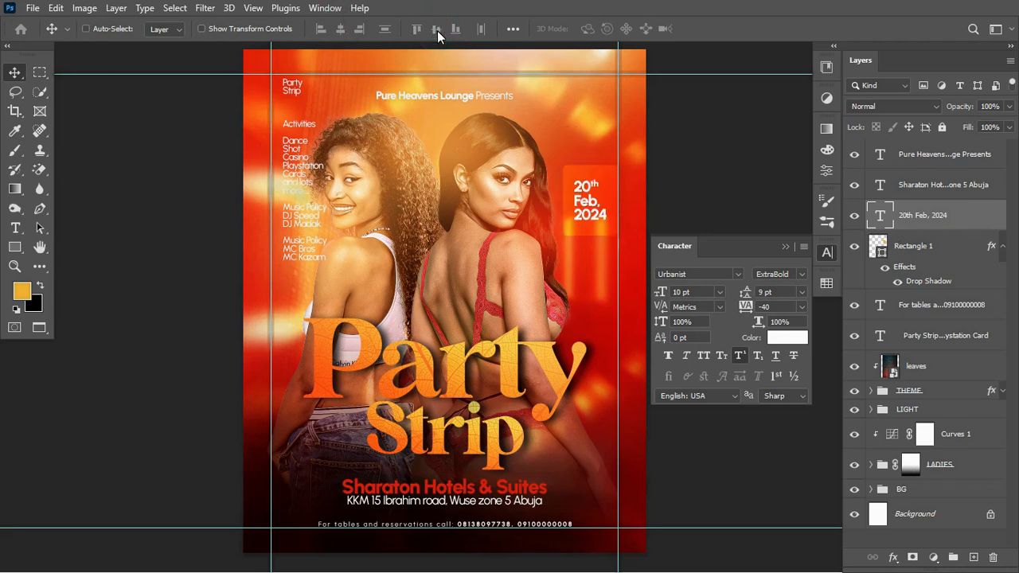
Enlarge the date text within its rectangle to about 11.88 pt.
key(ctrl+t)
drag(607, 225, 613, 234)
key(Return)
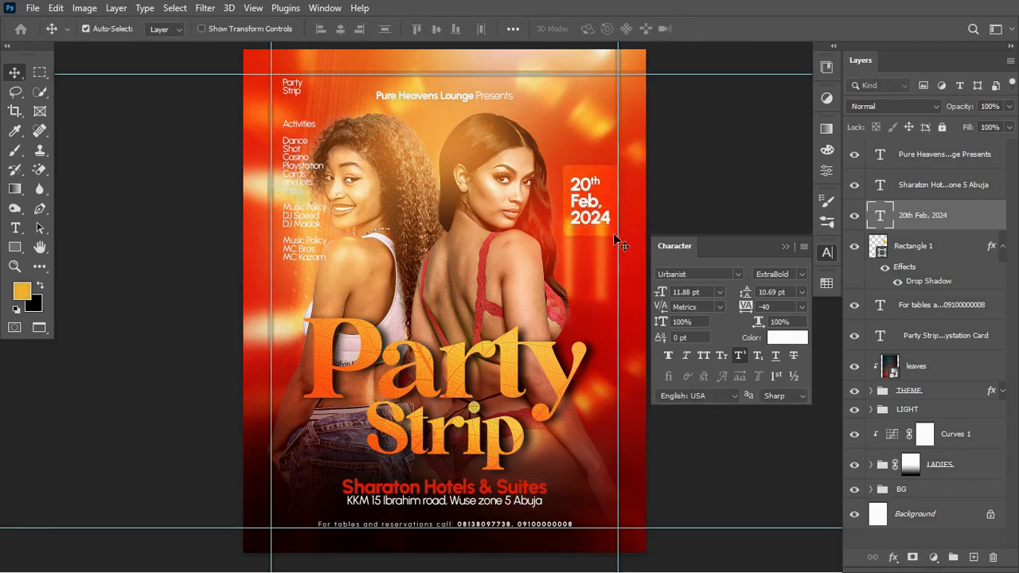
Scale the date text and its rectangle down together, fitting them against the right margin guide with the text at about 10.49 pt.
ctrl+click(927, 245)
key(ctrl+t)
mouse_move(560, 237)
mouse_down()
mouse_move(578, 208)
mouse_move(570, 225)
mouse_up()
key(Return)
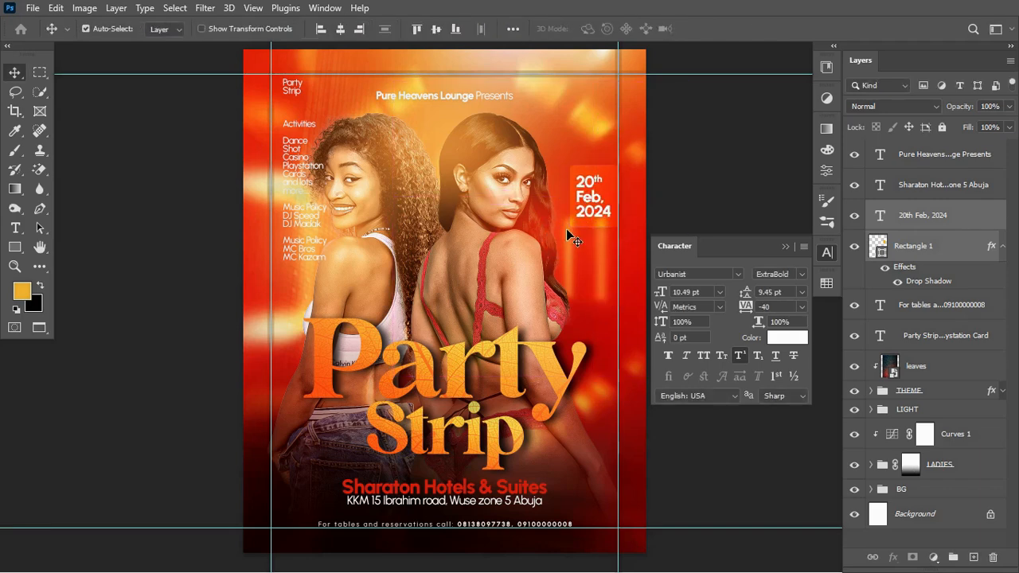
Duplicate the date text with its rectangle and place the copies directly below the originals.
key(ctrl)
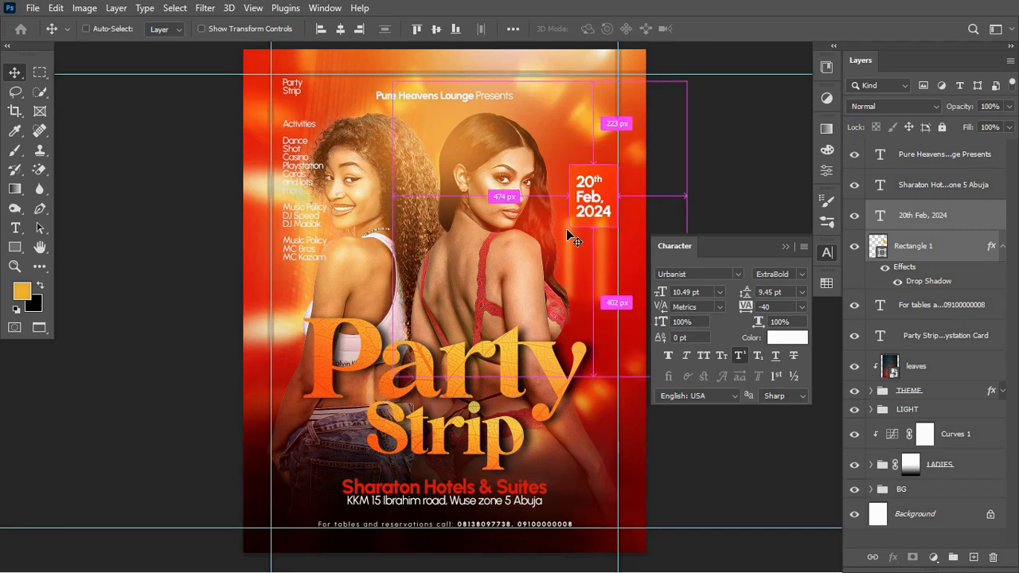
key(alt+Down)
key(ctrl+t)
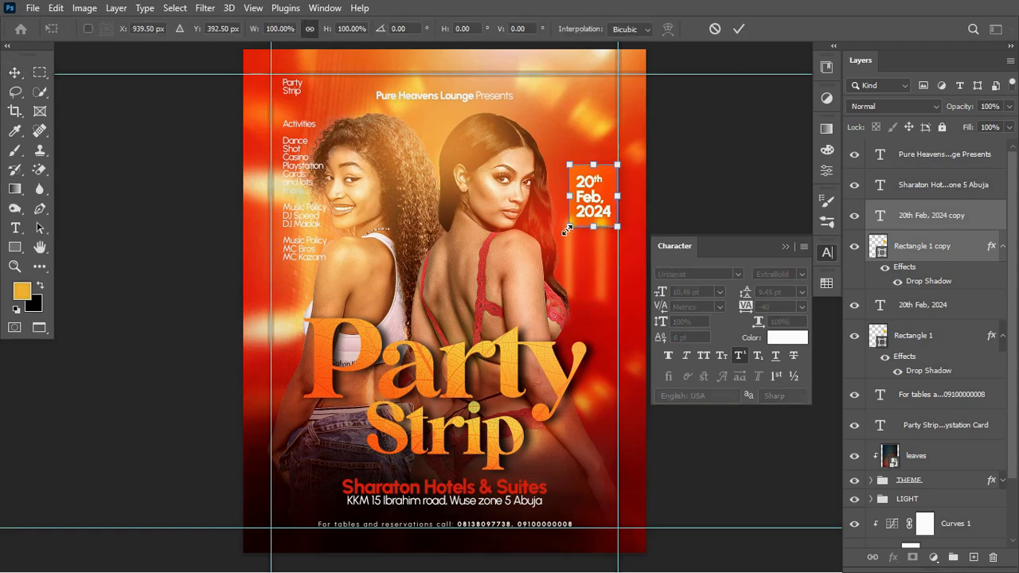
drag(597, 195, 601, 267)
key(Return)
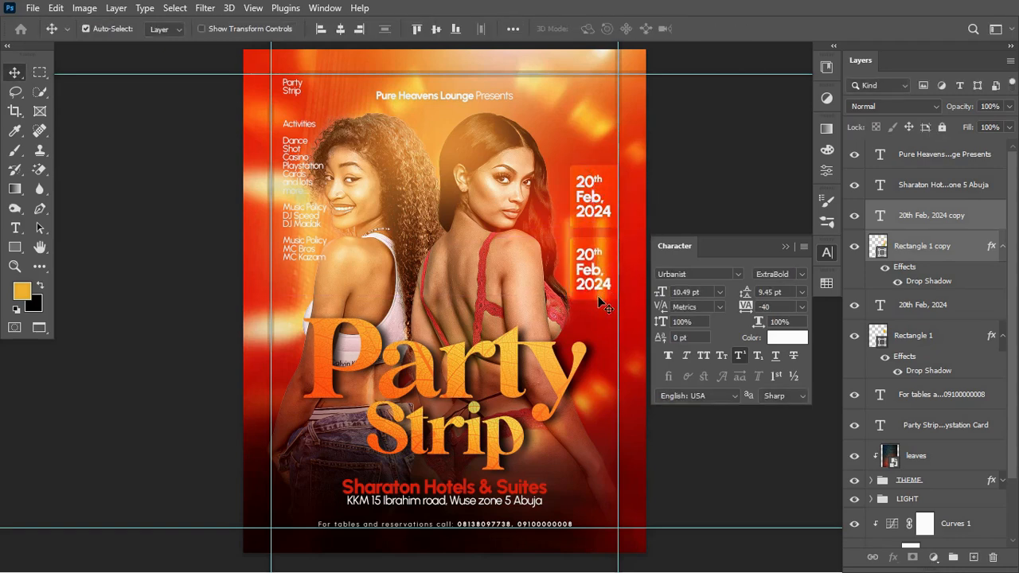
Shorten the duplicated rectangle from its lower edge to about 50% of its height.
click(601, 313)
click(598, 295)
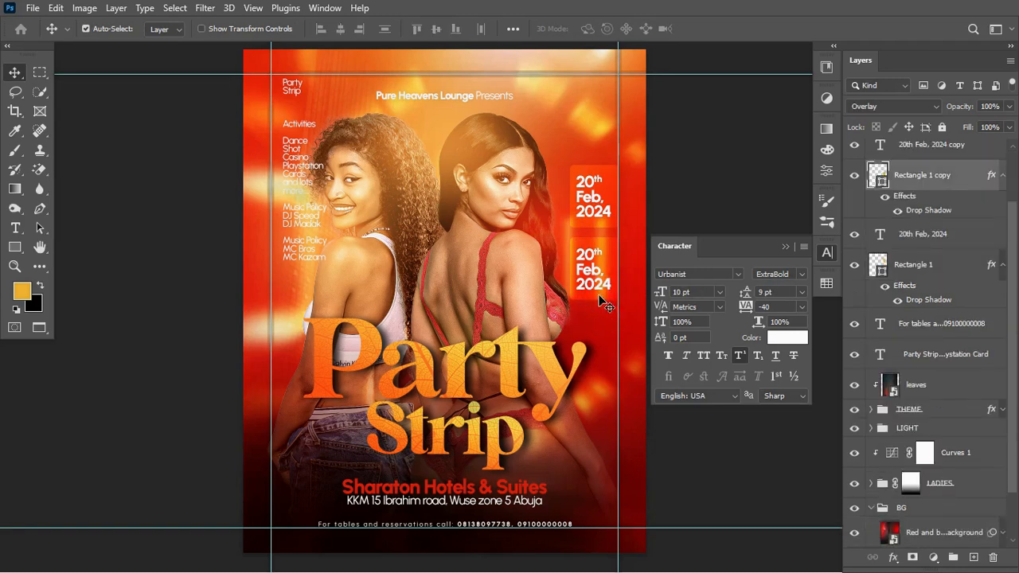
key(ctrl+t)
drag(595, 297, 593, 266)
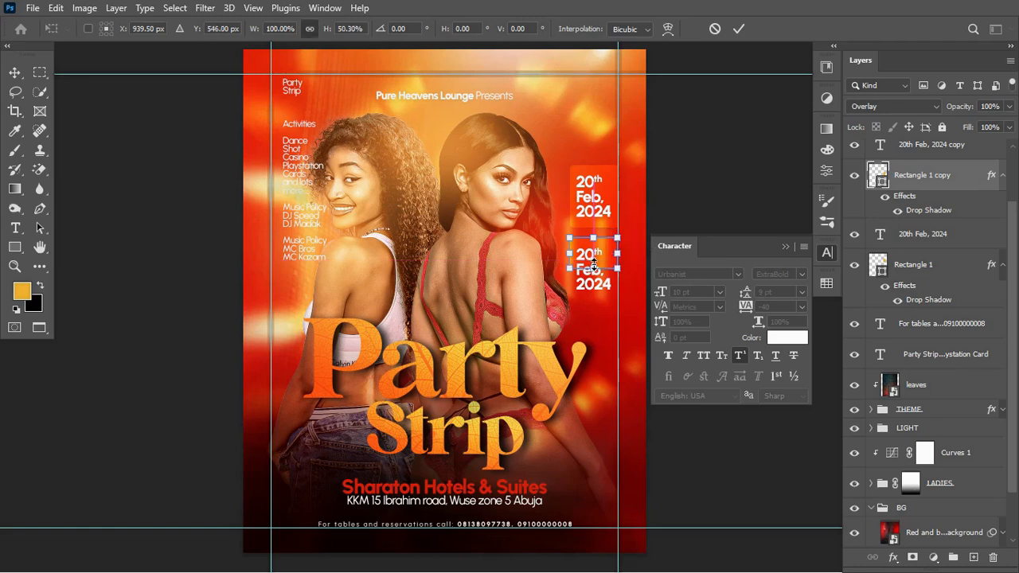
key(Return)
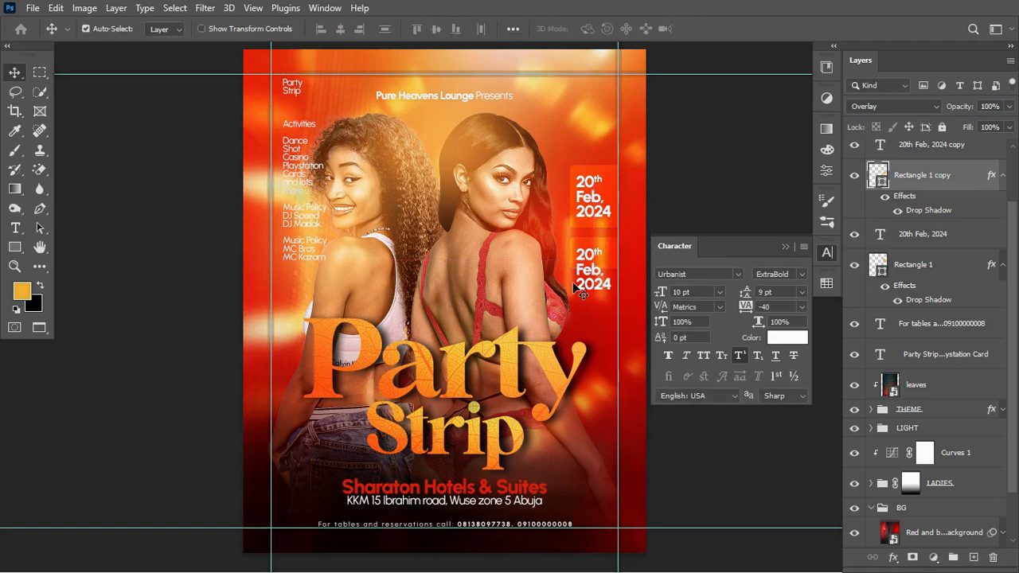
Replace the duplicated date text with "9PM".
key(t)
click(585, 280)
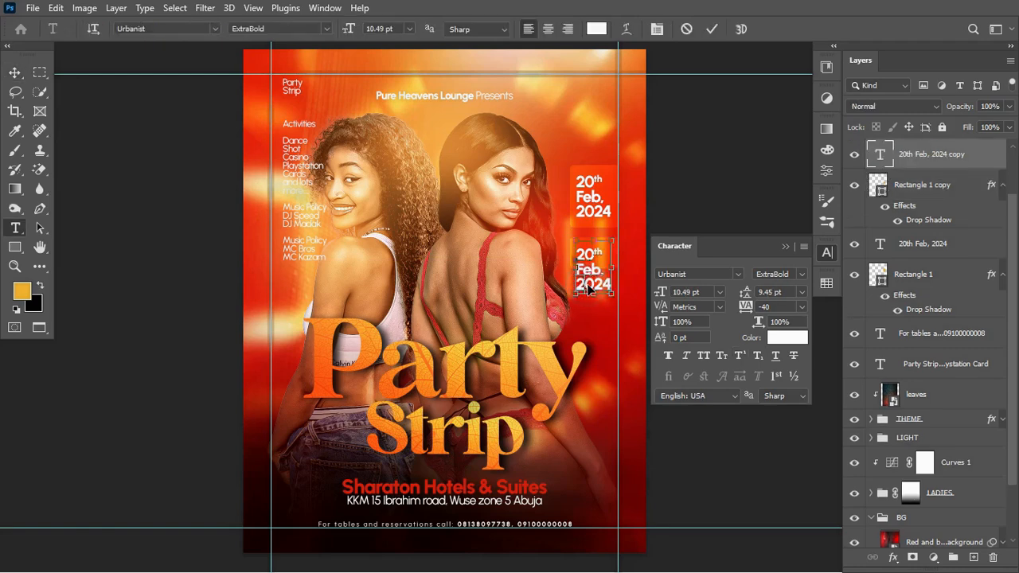
key(ctrl+a)
text(9)
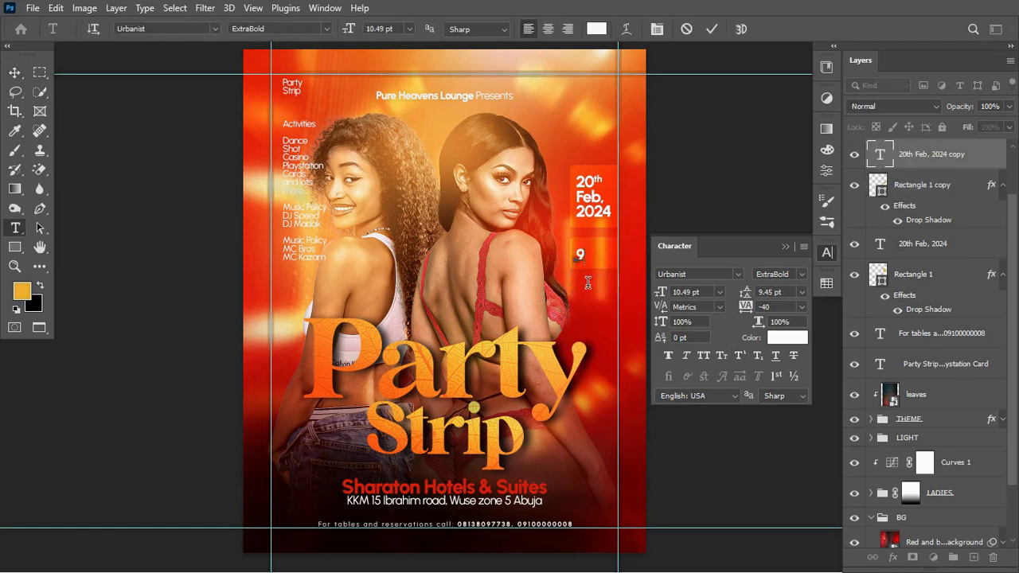
text(PM)
key(ctrl+Return)
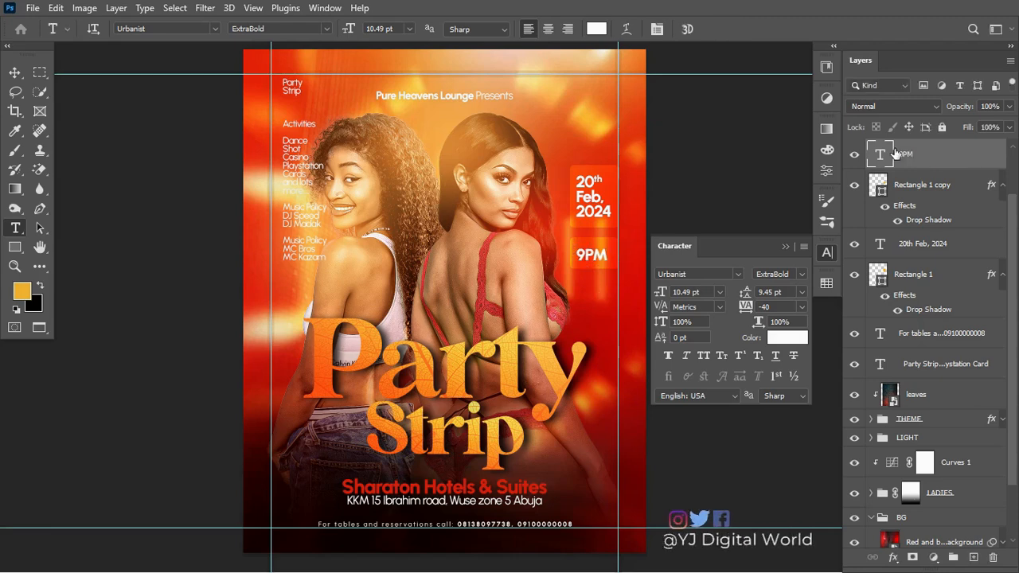
Centre the 9PM text horizontally and vertically within the short rectangle, clear the selection and hide the guides.
ctrl+click(877, 185)
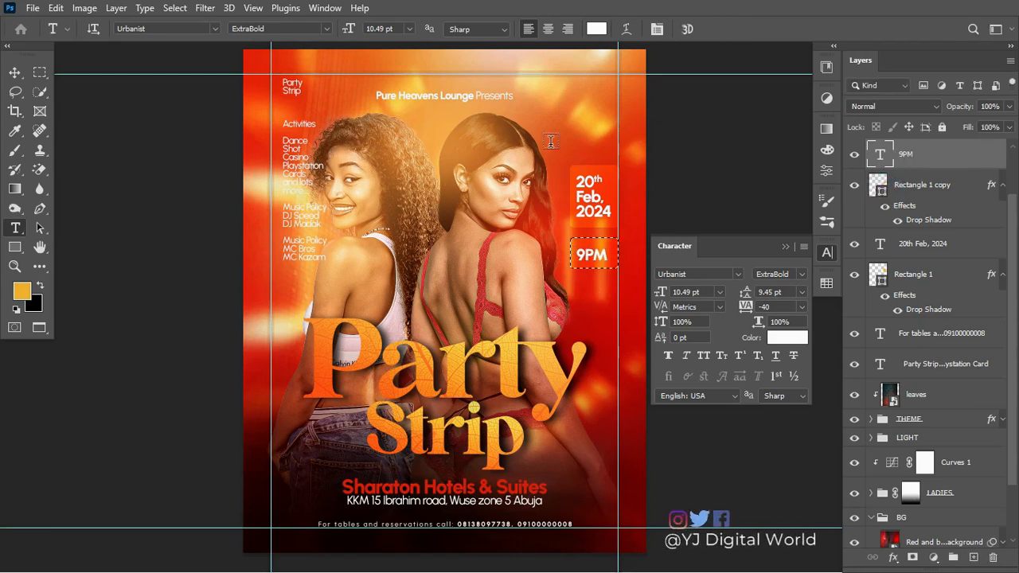
click(14, 72)
click(341, 28)
click(437, 32)
key(ctrl+d)
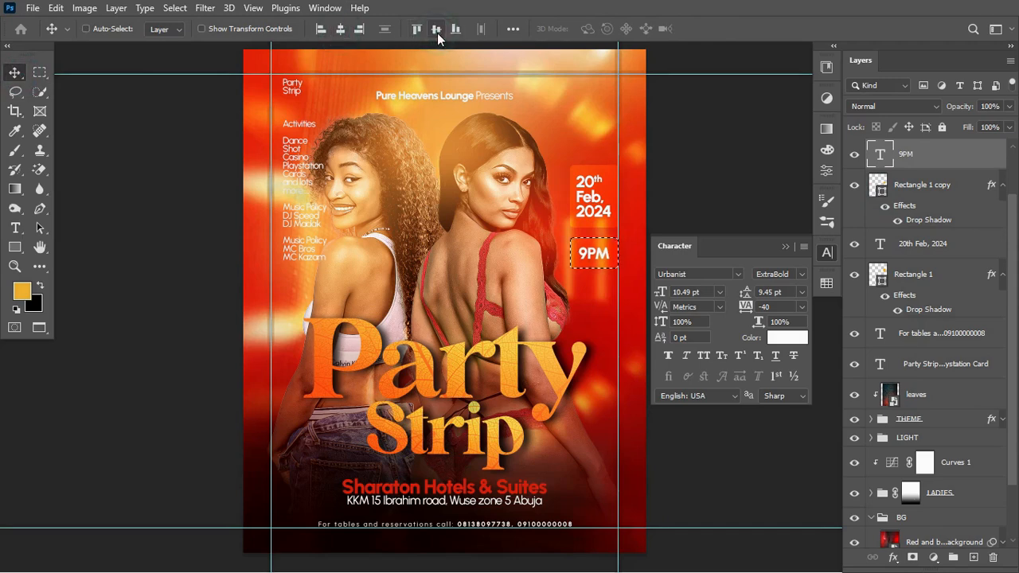
key(ctrl+semicolon)
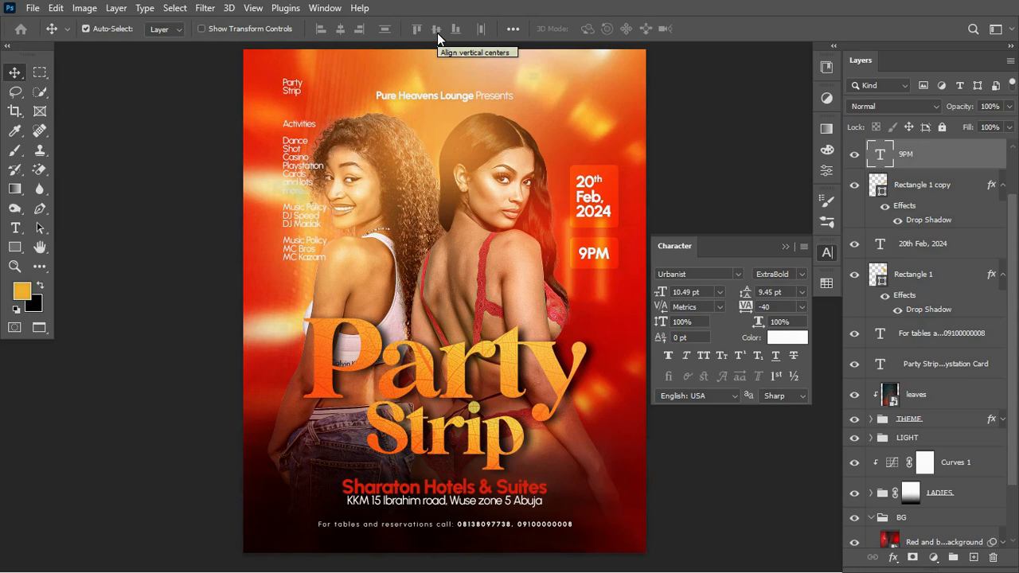
Group the date and time texts with their rectangles, name the group "DATE N TIME" and check it by toggling its visibility.
click(1002, 185)
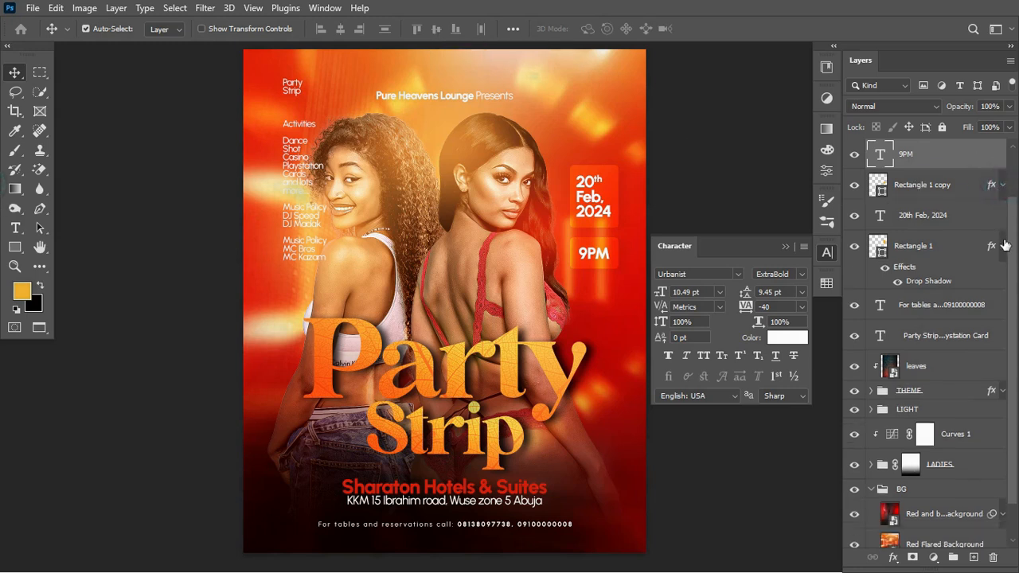
click(1002, 245)
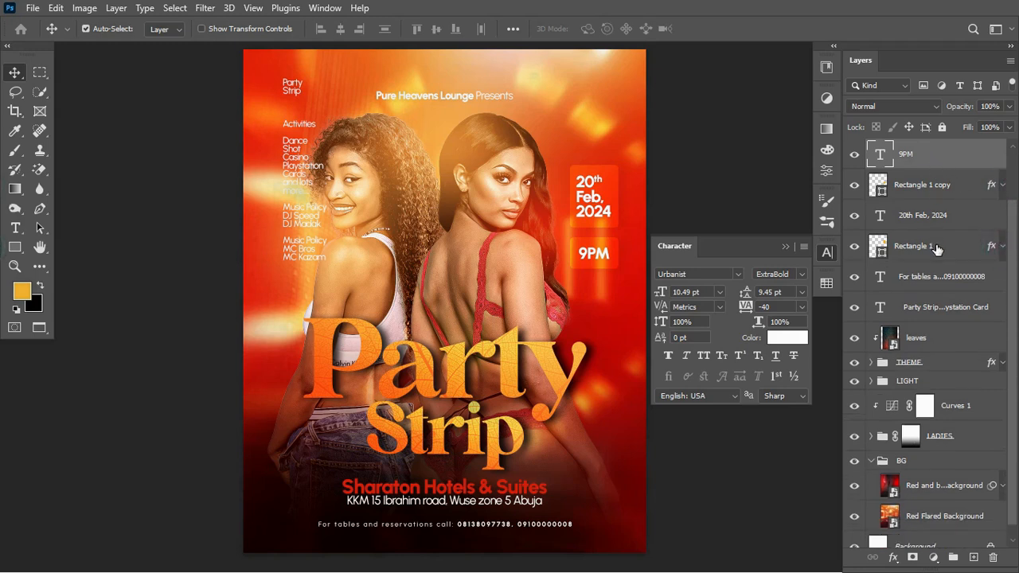
shift+click(937, 249)
key(ctrl+g)
click(854, 210)
click(854, 210)
double_click(908, 208)
text(D)
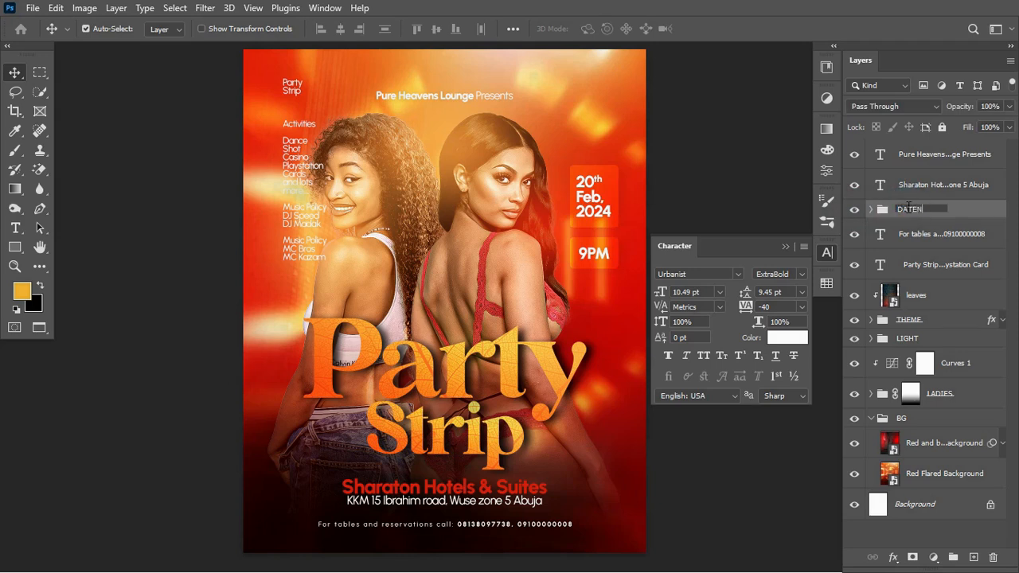
text(ATE N TIME)
key(Return)
click(854, 210)
click(854, 209)
Duplicate the Rectangle 1 copy layer above the DATE N TIME group and collapse the group.
click(871, 210)
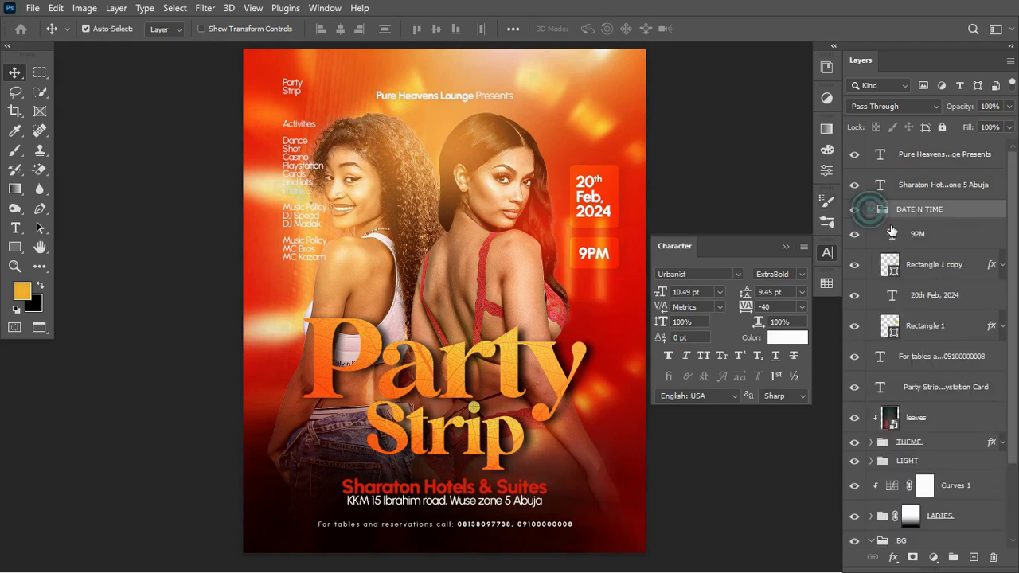
click(944, 269)
drag(948, 268, 947, 205)
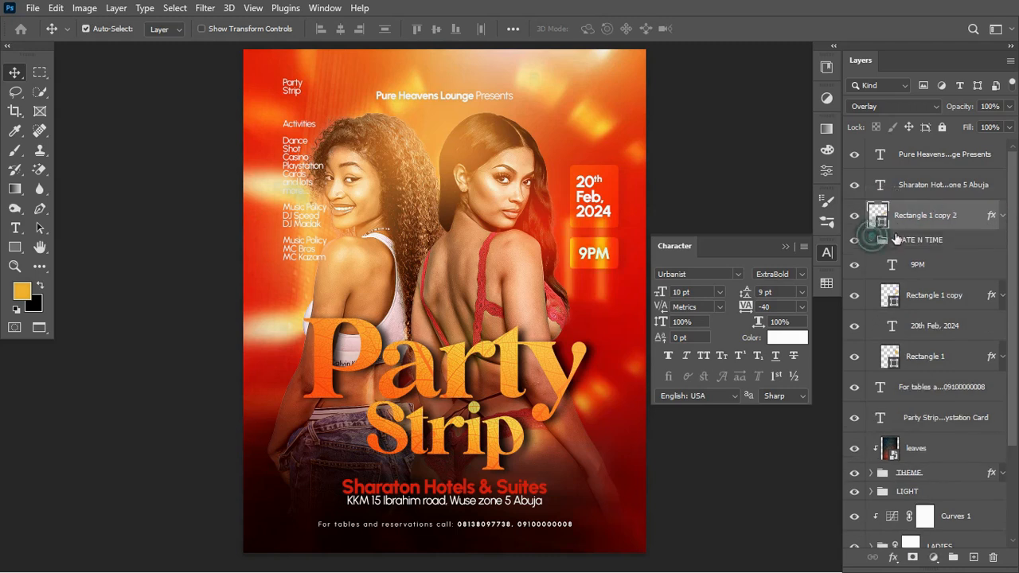
click(871, 240)
Move the new rectangle down beside the word "Strip" at the right margin and make it taller.
key(ctrl+t)
drag(603, 253, 593, 472)
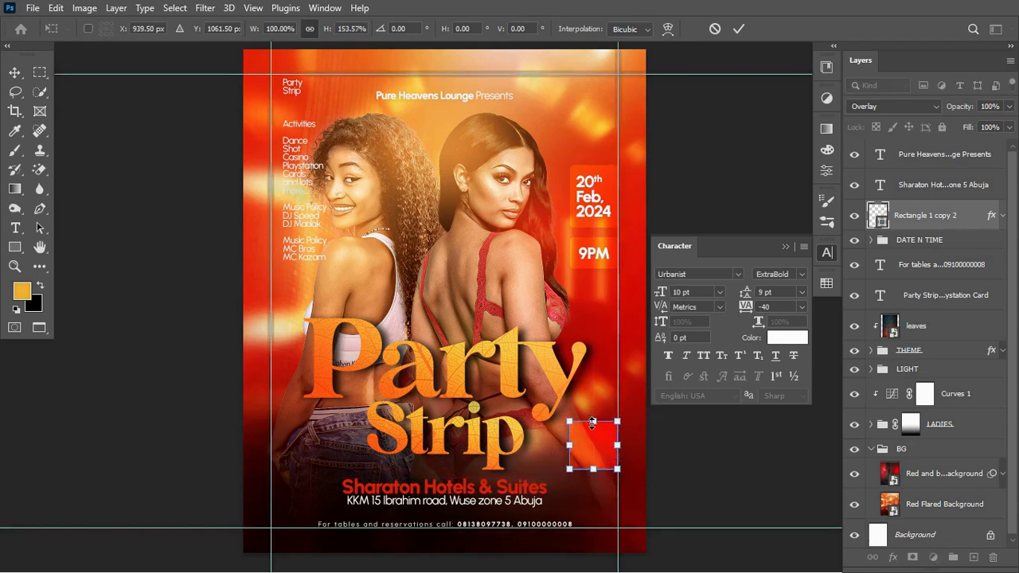
key(Return)
Place the two DJ names from the text list as new text below the new rectangle.
key(t)
click(575, 489)
key(ctrl+v)
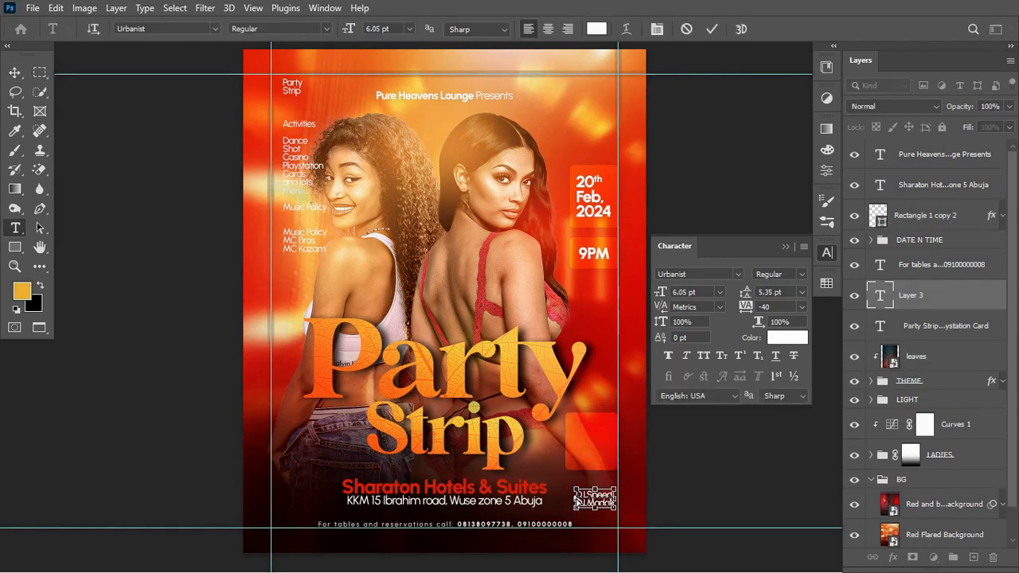
key(ctrl+Return)
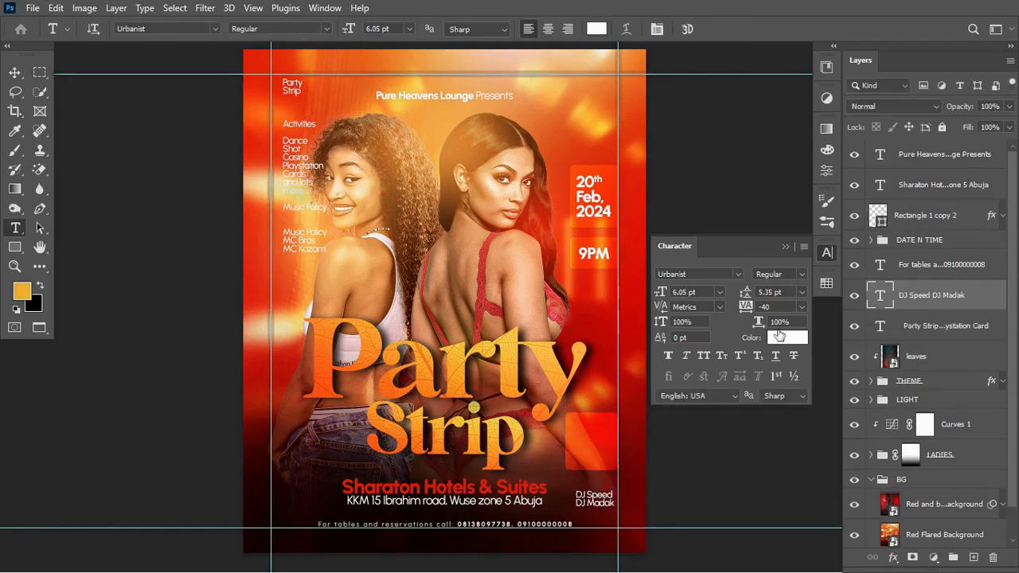
Set the DJ names text to the pale cream colour fdf4dd.
click(780, 335)
click(532, 349)
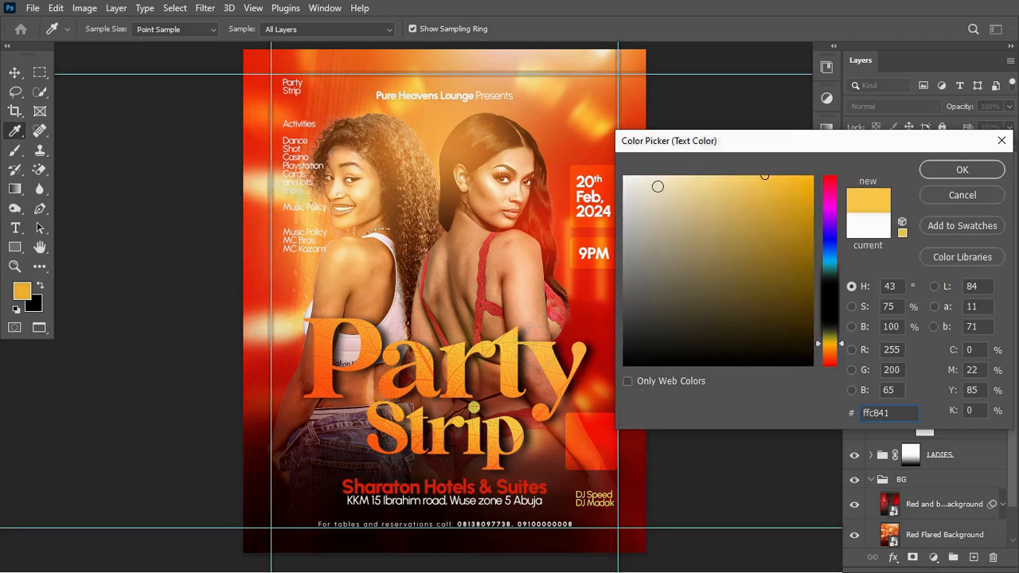
click(647, 176)
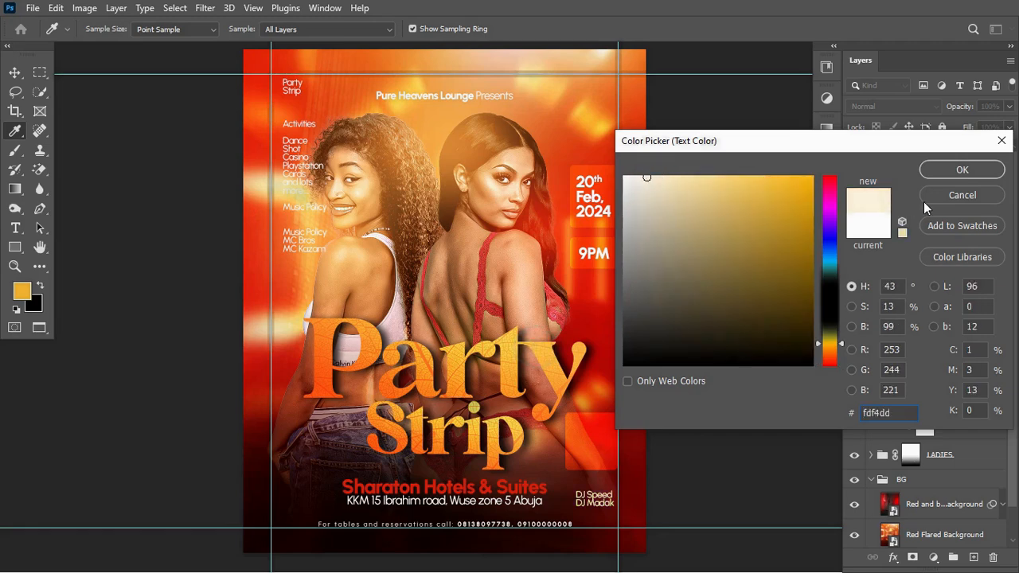
click(936, 175)
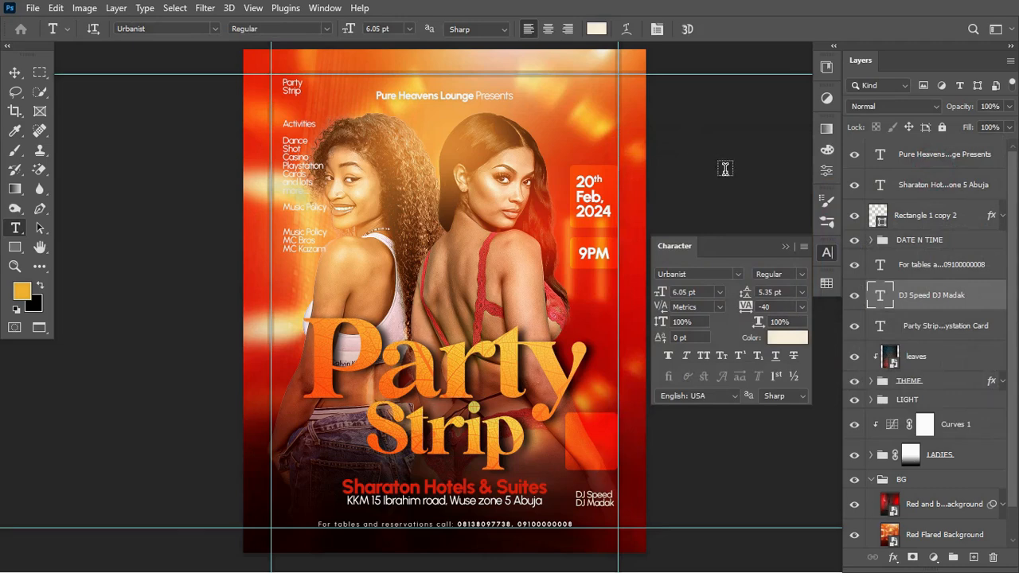
Set the DJ names text to Urbanist Bold with 7 pt leading.
click(799, 273)
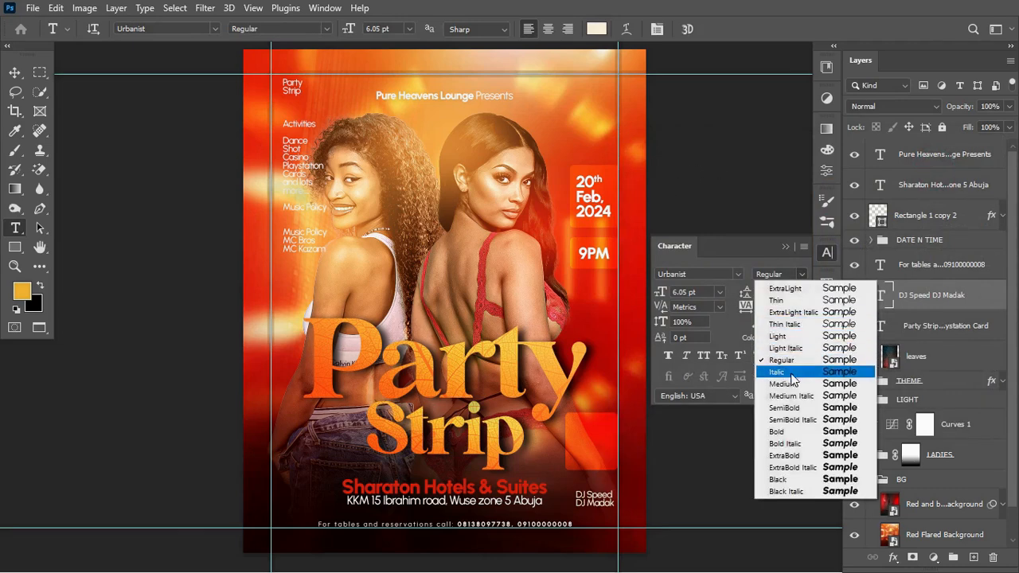
click(791, 430)
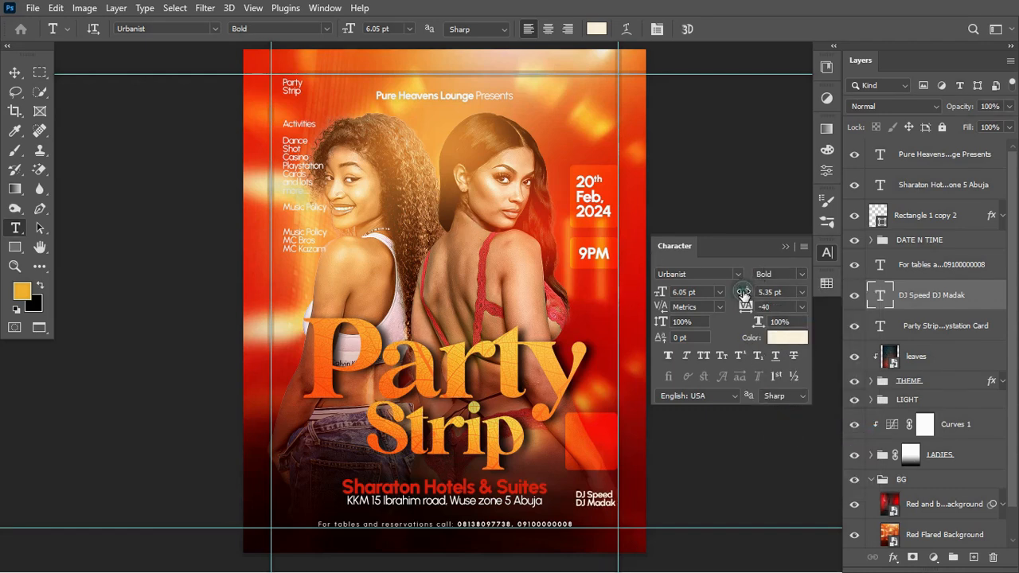
drag(746, 293, 746, 293)
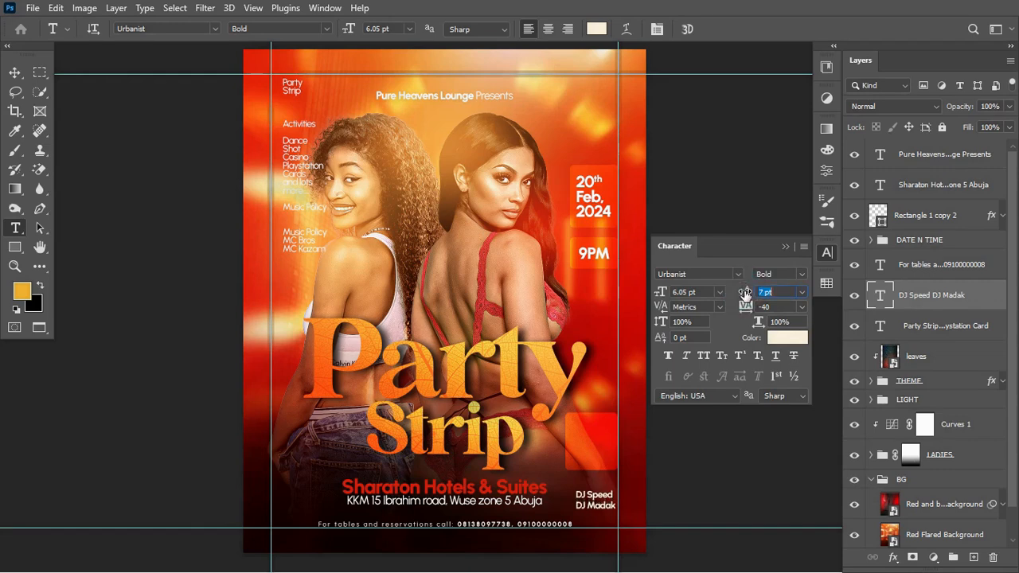
Move the DJ names onto the lower rectangle and place their layer above Rectangle 1 copy 2.
click(15, 73)
drag(593, 505, 589, 455)
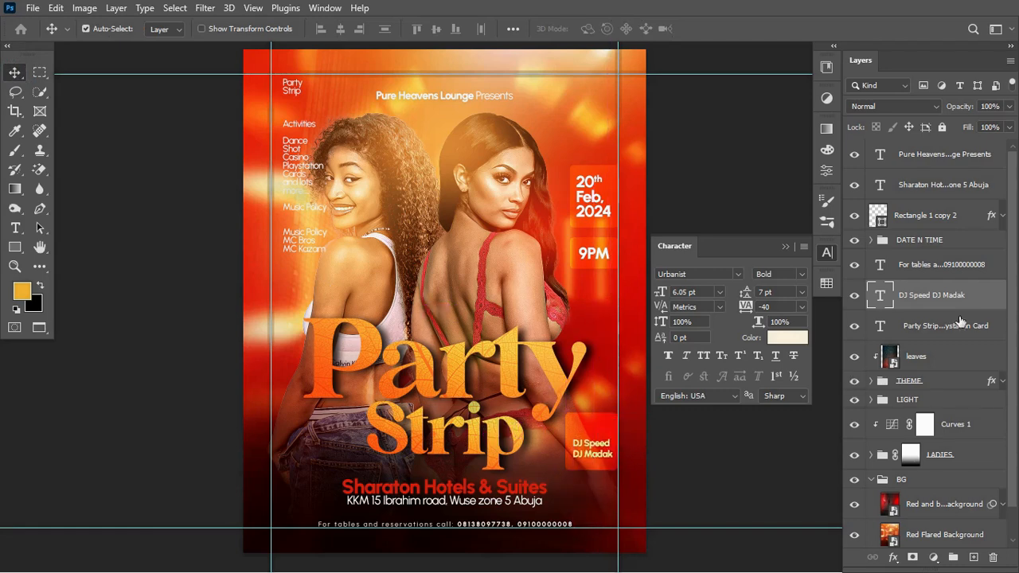
drag(980, 302, 890, 220)
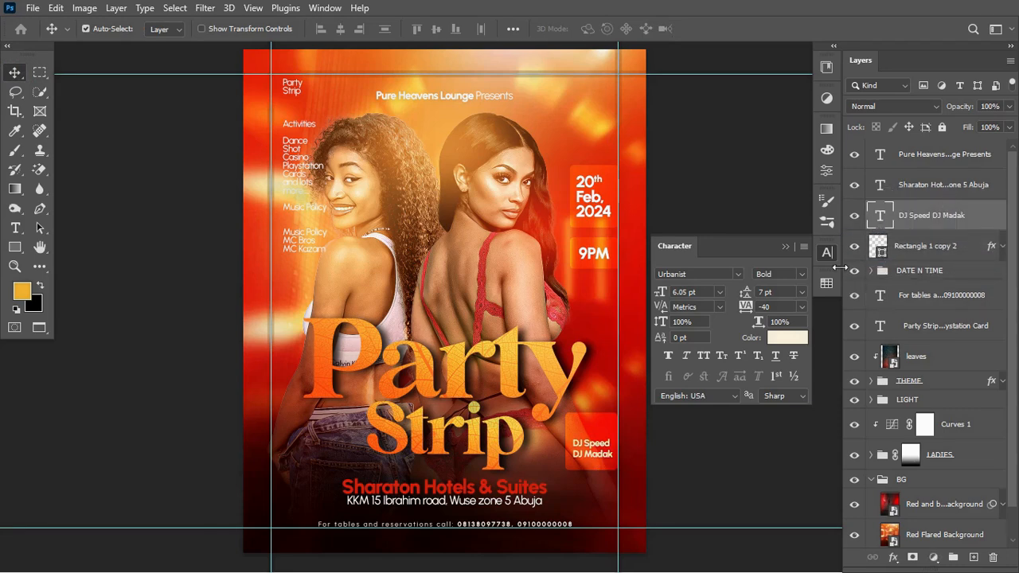
Duplicate the DJ names text and nudge the copy up until it sits directly above the original within the rectangle.
key(ctrl)
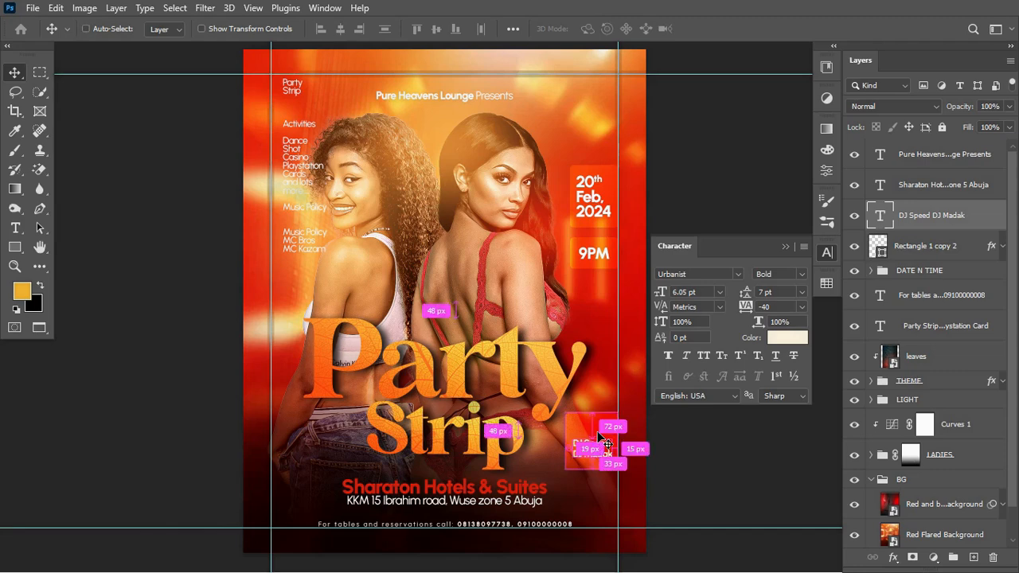
key(ctrl+j)
key(Up)
key(Up)
key(Up)
key(Up)
key(Up)
key(Up)
key(Up)
key(Up)
key(Up)
key(Up)
key(Up)
key(Up)
key(Up)
key(Up)
key(Up)
key(Up)
key(Up)
key(Up)
key(Up)
key(Up)
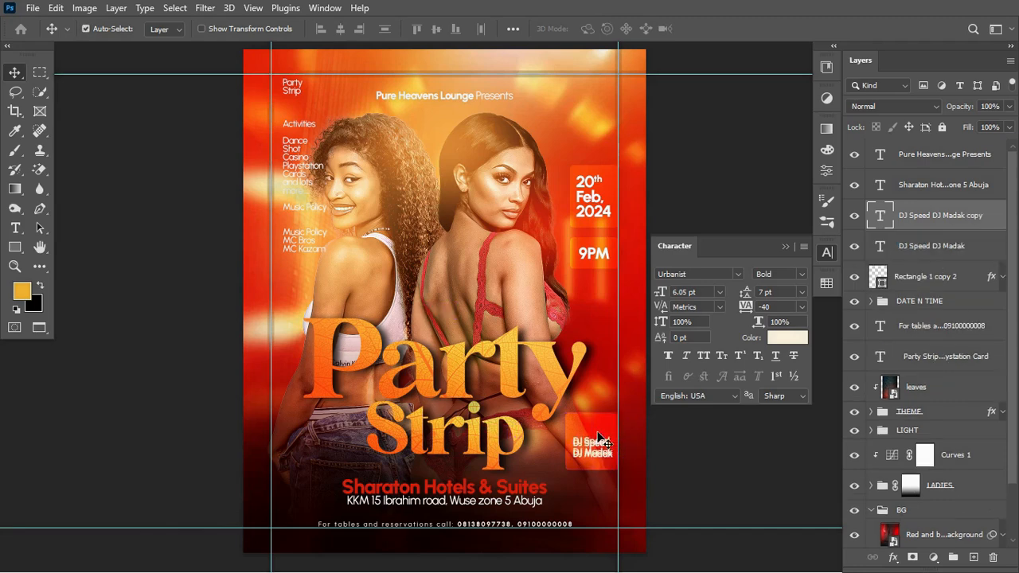
key(Up)
key(Up)
key(Up)
key(Up)
key(Up)
key(Up)
key(Up)
key(Up)
key(Up)
key(Up)
key(Up)
key(Up)
key(Up)
key(Up)
key(Up)
key(Up)
key(Up)
key(Up)
key(Up)
key(Up)
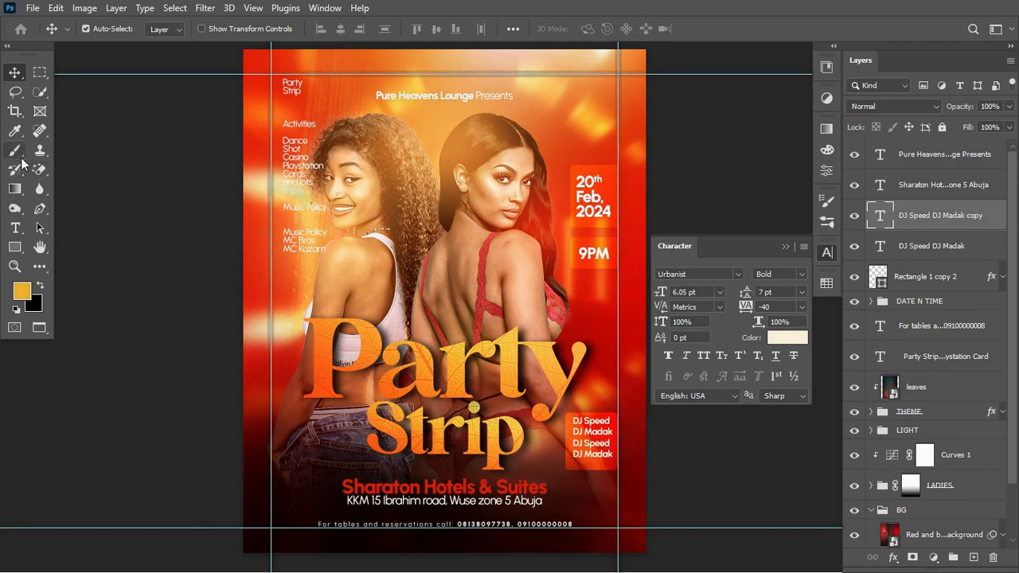
Replace the upper copy of the DJ names with the heading "Music Policy".
click(16, 228)
click(595, 418)
key(ctrl+a)
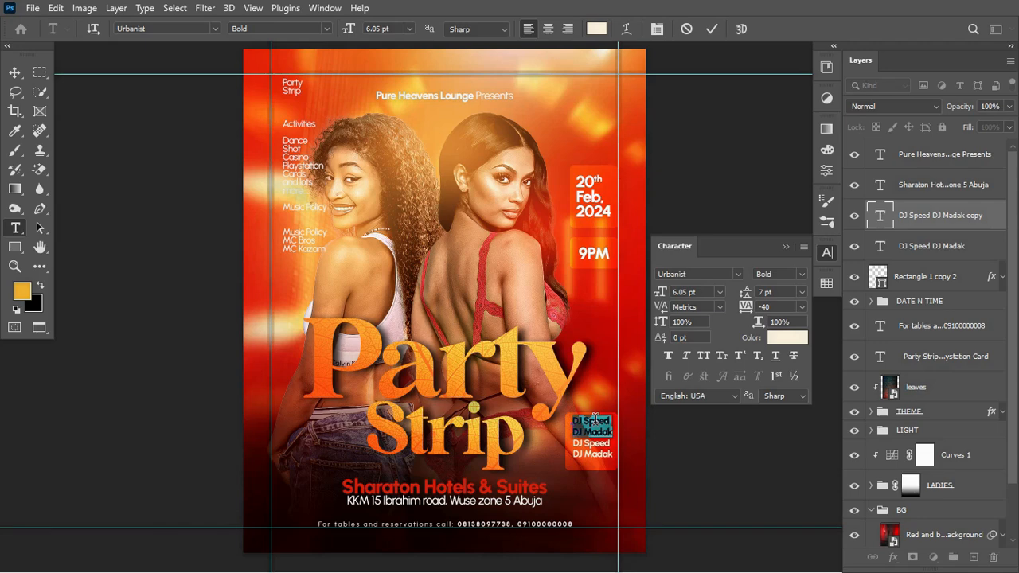
text(Music Policy)
key(ctrl+Return)
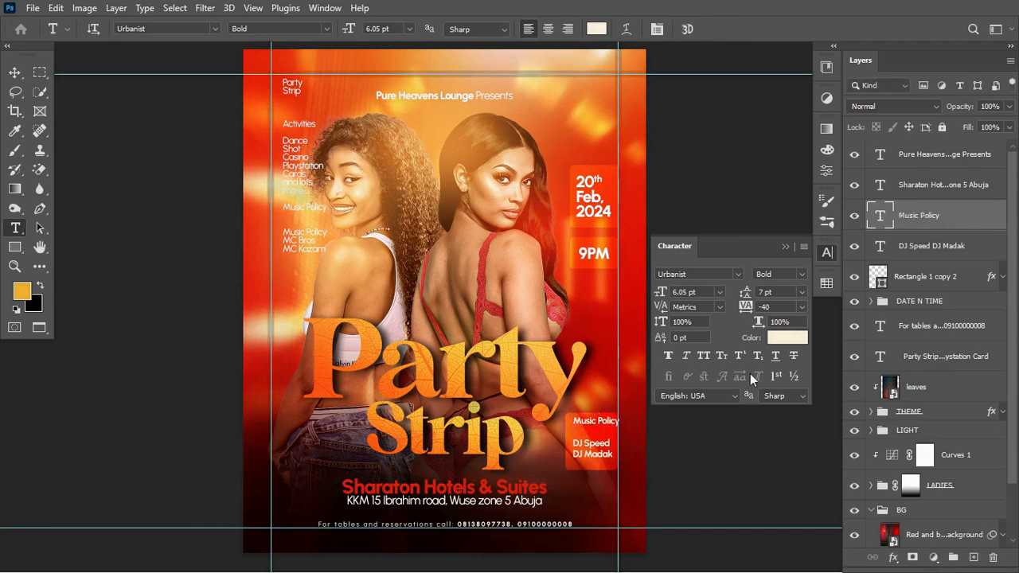
Recolour the Music Policy heading with the saved pale peach swatch.
click(828, 283)
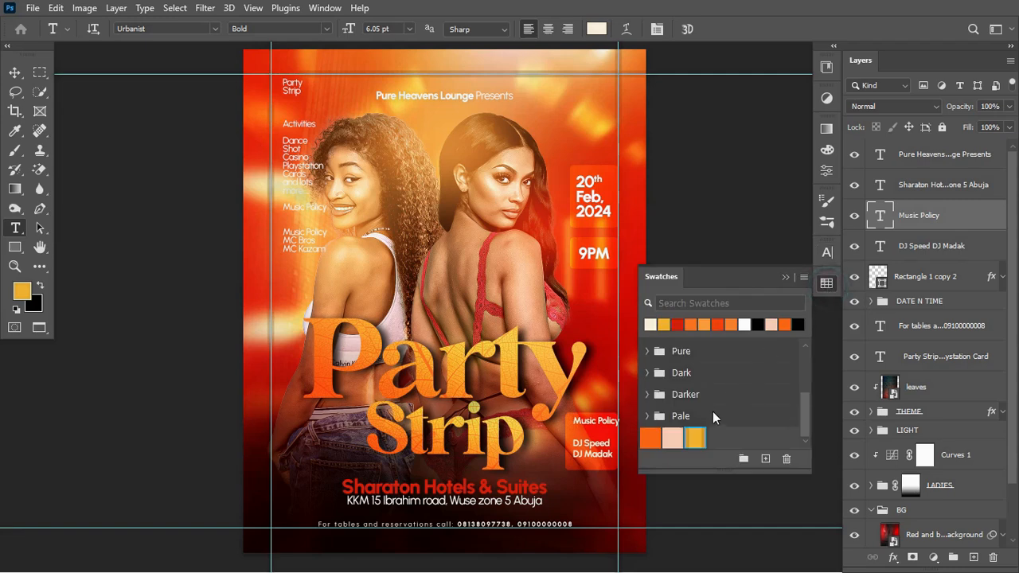
click(676, 436)
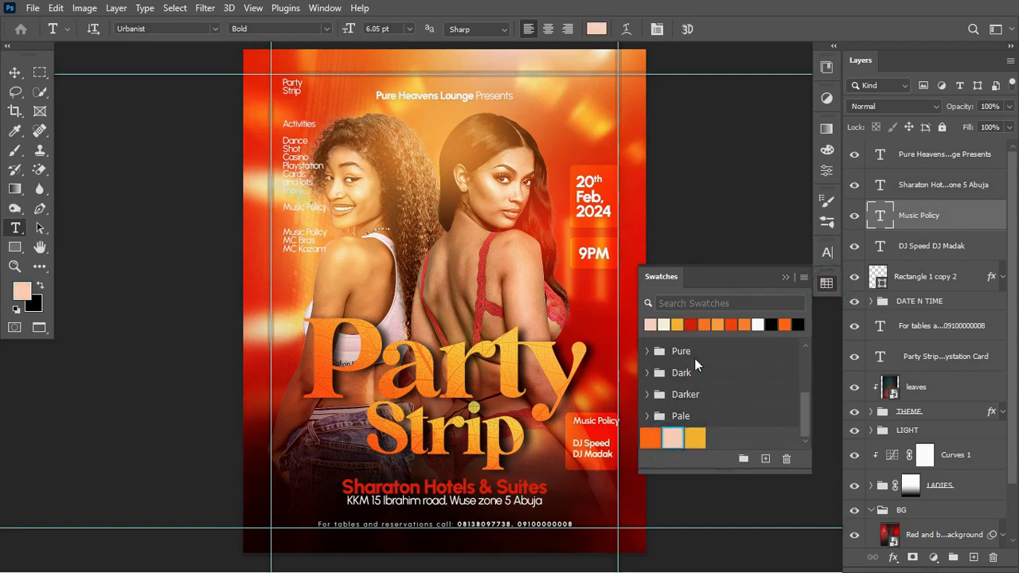
key(v)
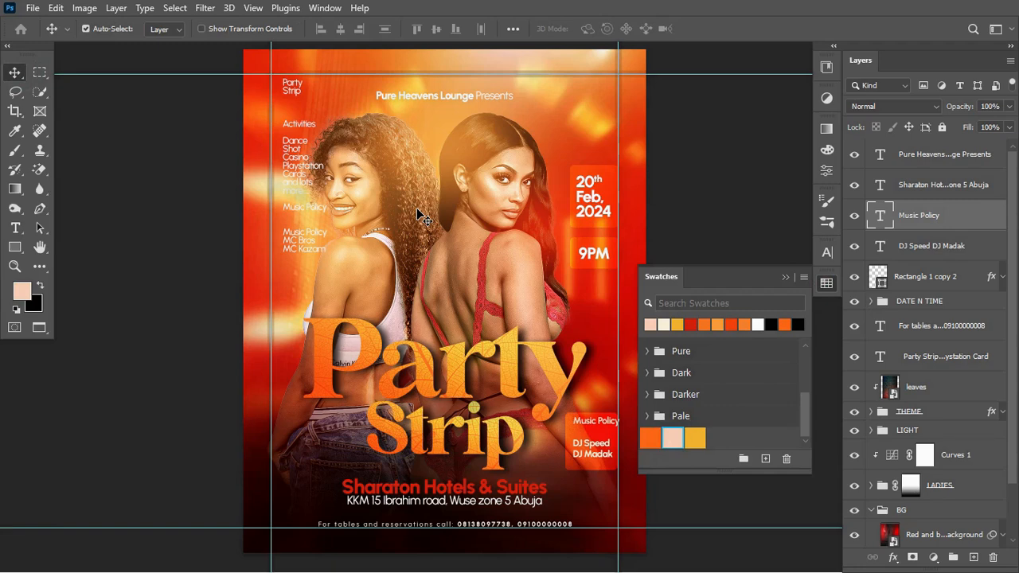
click(785, 277)
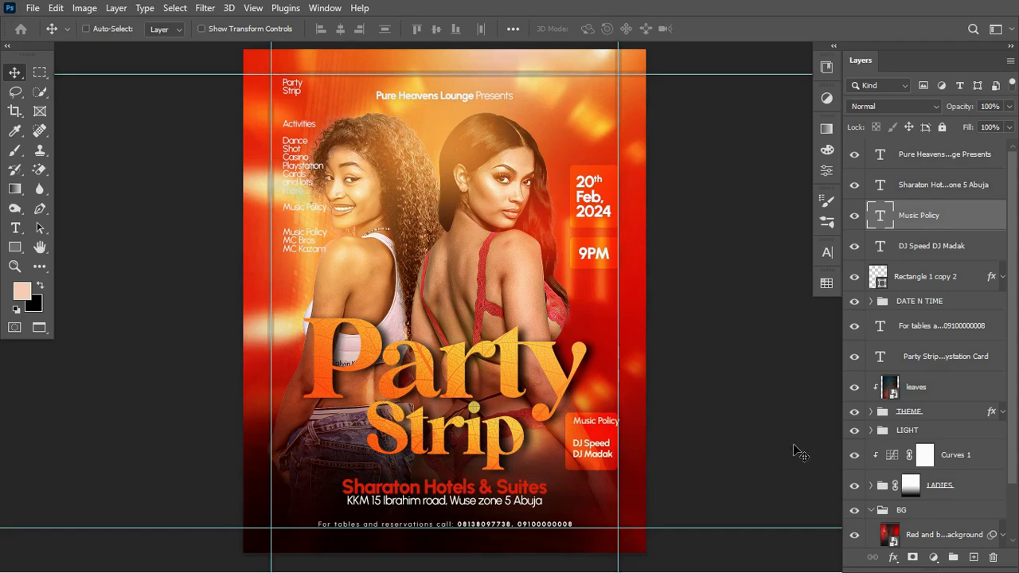
Shrink the Music Policy heading to fit centred above the DJ names and set its blend mode to Linear Light.
ctrl+click(879, 280)
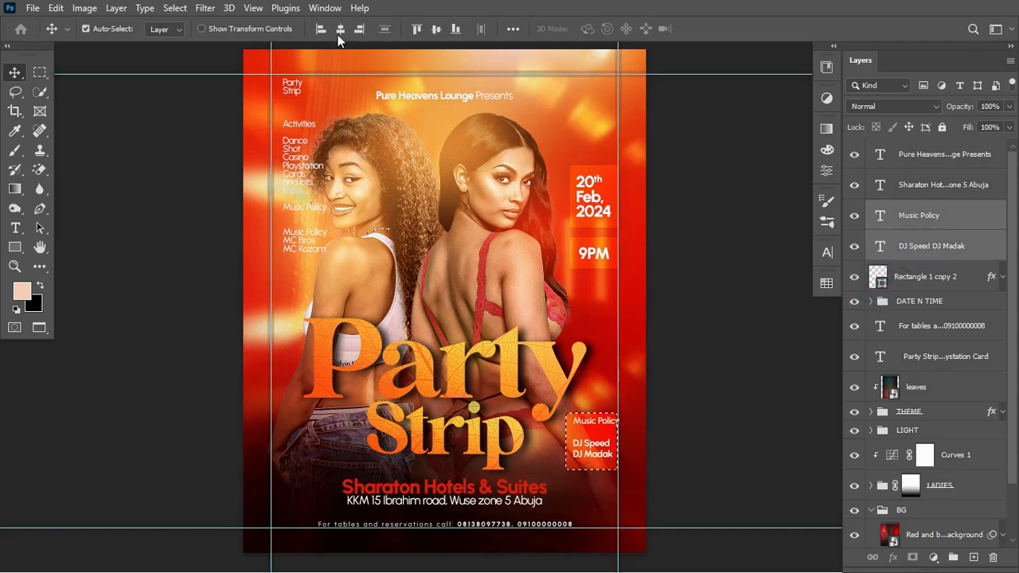
key(ctrl+t)
drag(614, 433, 617, 406)
key(Return)
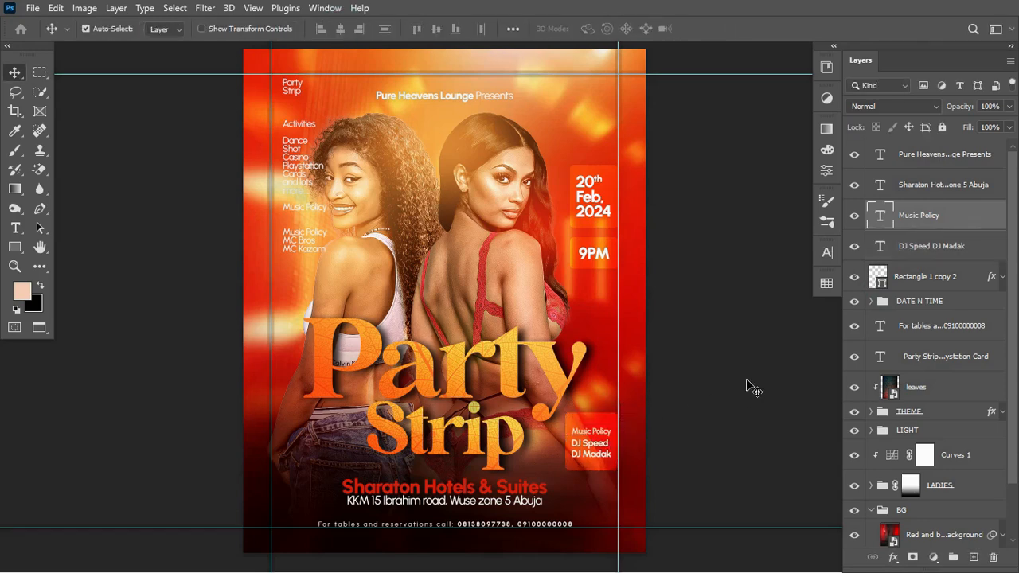
click(921, 108)
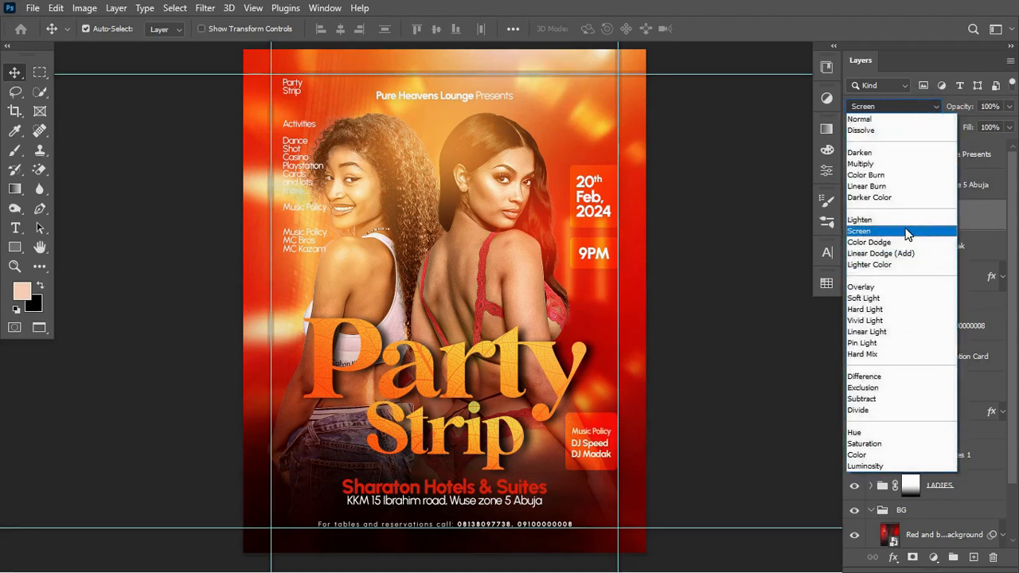
click(905, 334)
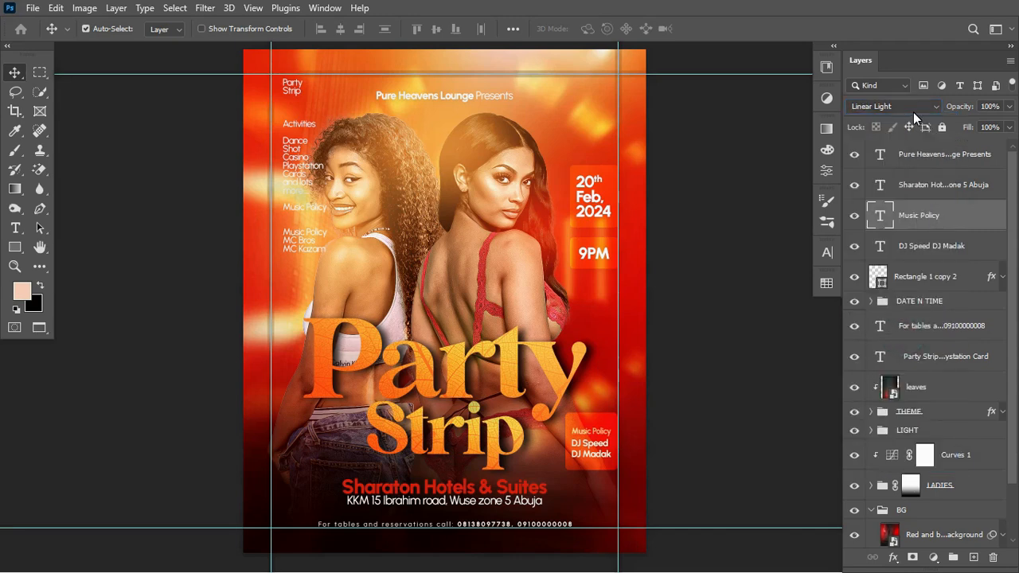
Reduce the height of the rectangle behind the Music Policy text so it fits closely around the heading and DJ names.
click(592, 419)
key(ctrl+t)
drag(592, 414, 592, 428)
key(ctrl+plus)
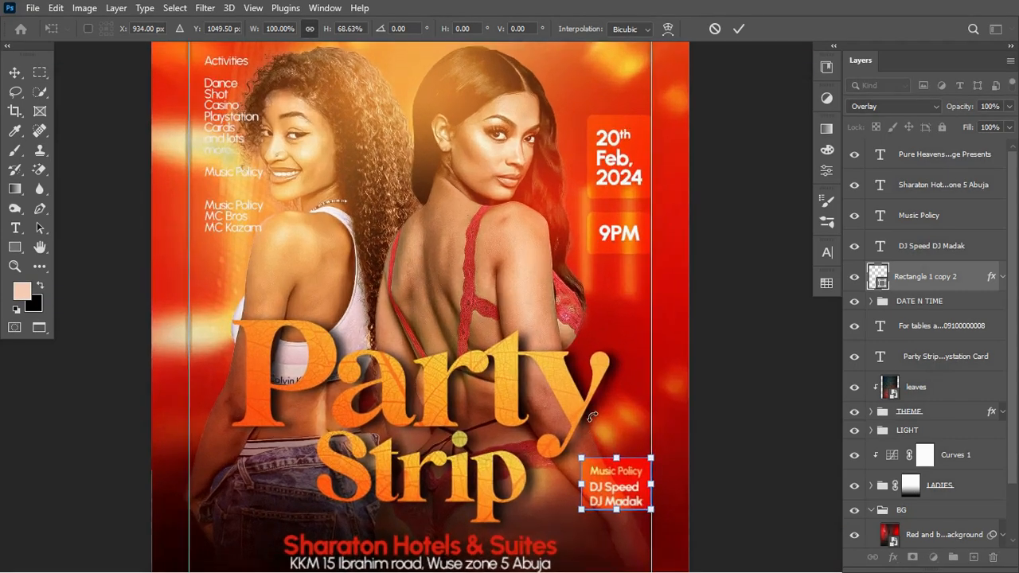
key(ctrl+plus)
scroll(666, 377, down, 3)
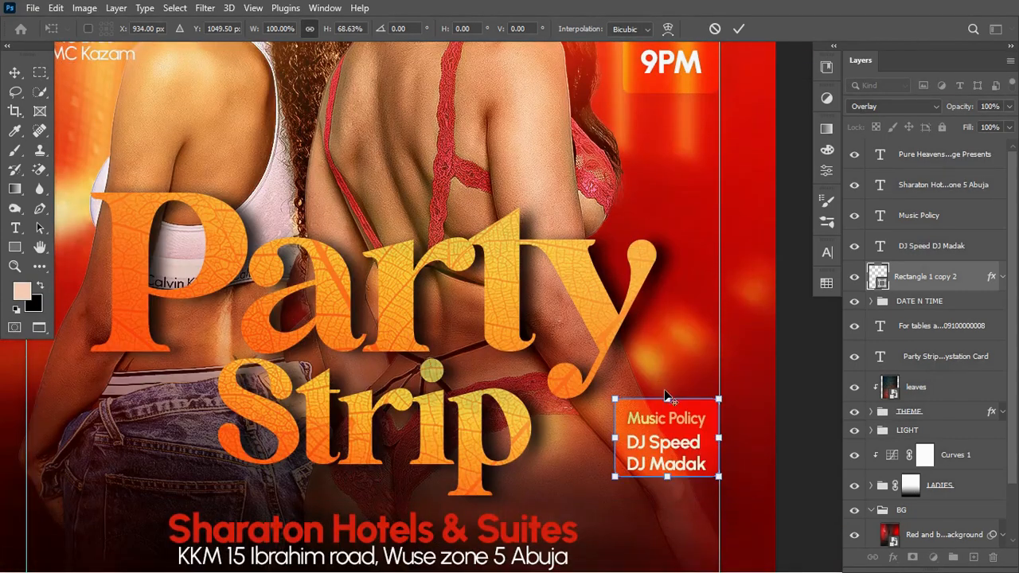
drag(665, 394, 669, 395)
key(Return)
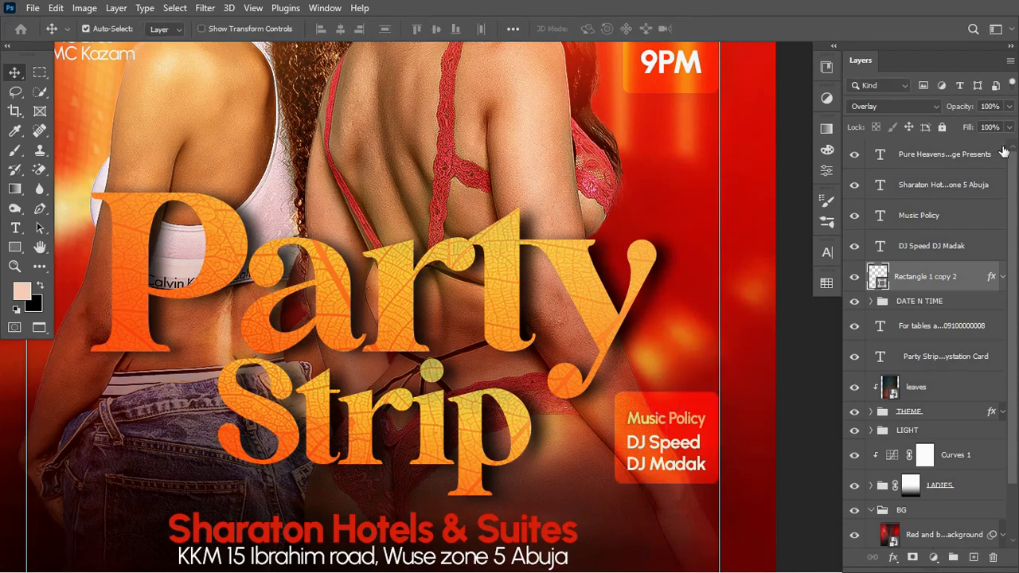
Group the Music Policy heading, DJ names and their rectangle, and name the group "music policy".
shift+click(957, 227)
key(ctrl+g)
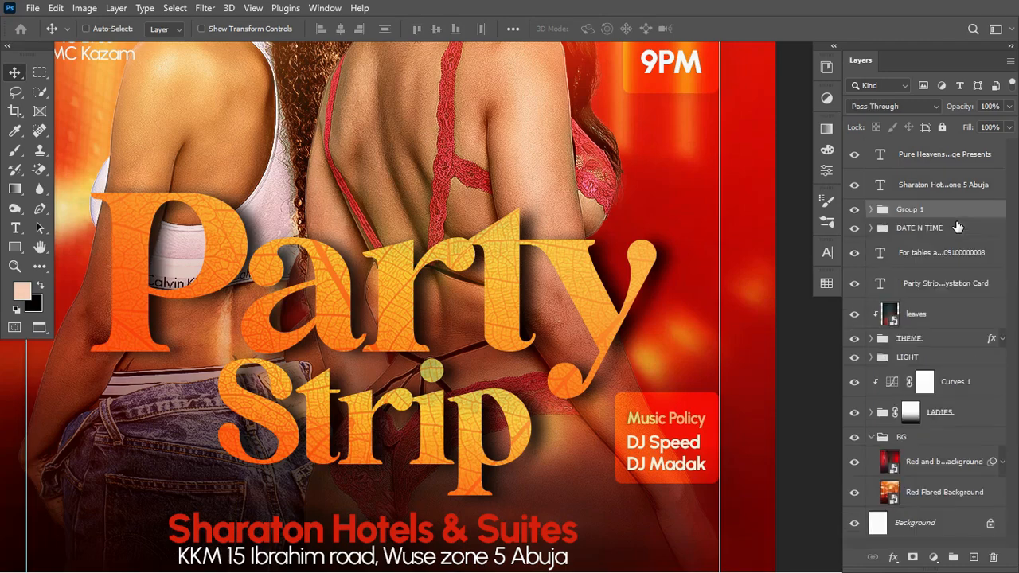
double_click(915, 210)
key(Return)
Duplicate the music policy group and place the copy directly below the original with a small gap.
key(ctrl+j)
key(ctrl+t)
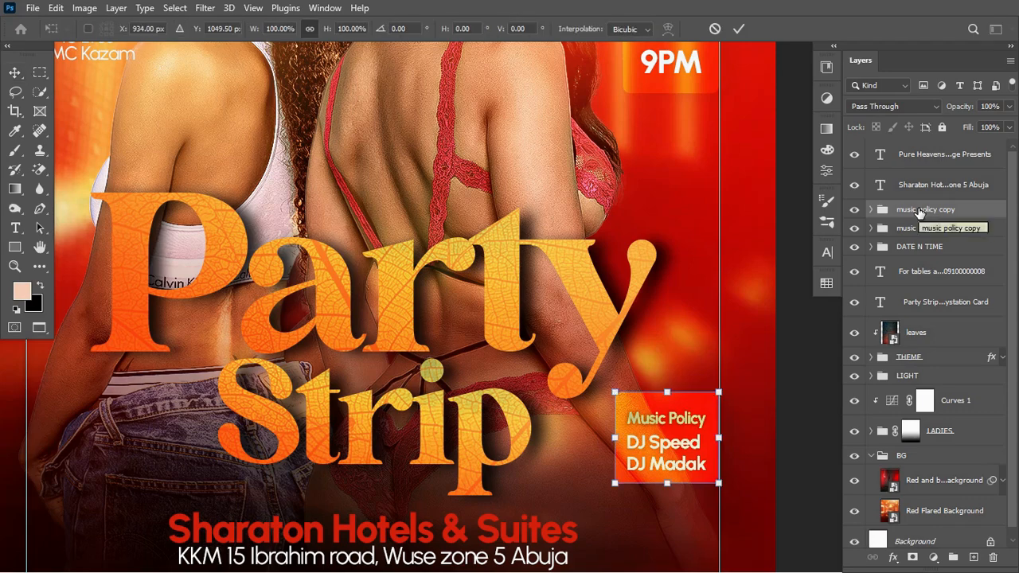
scroll(667, 406, down, 5)
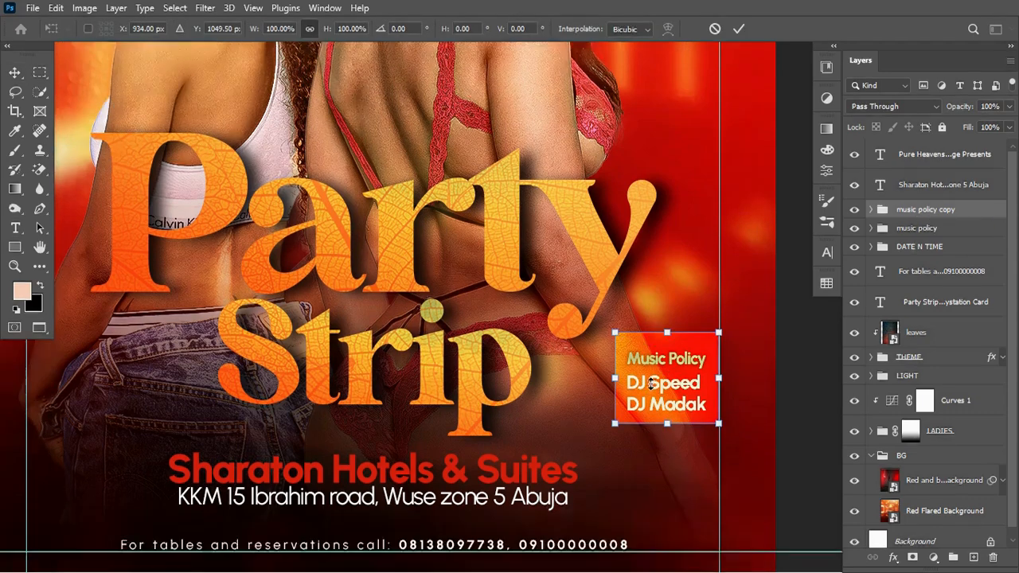
drag(678, 271, 678, 372)
key(Return)
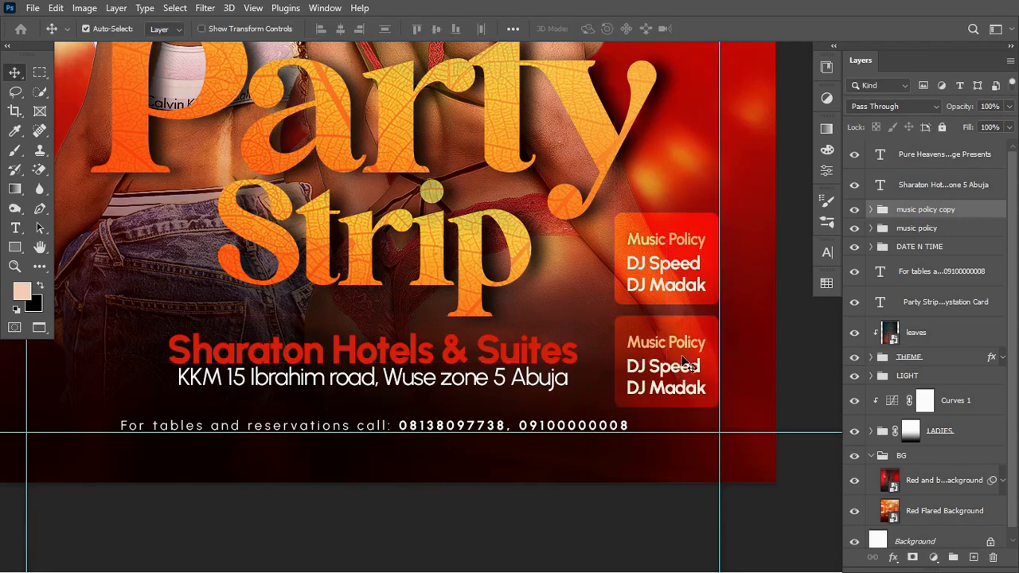
Change the lower box's heading to "Hype Policy" and replace its DJ names with the two MC names.
key(t)
click(662, 342)
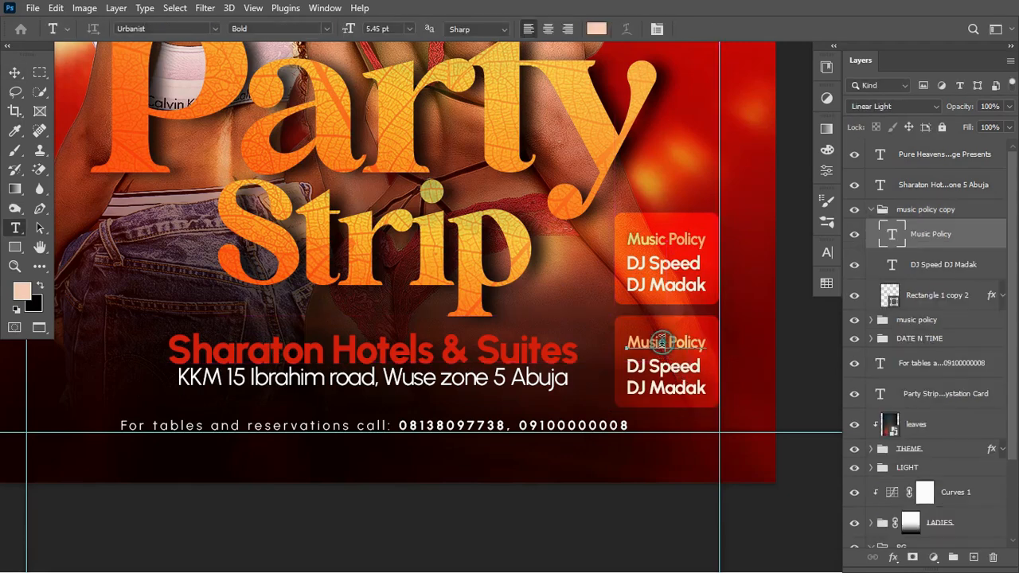
double_click(662, 342)
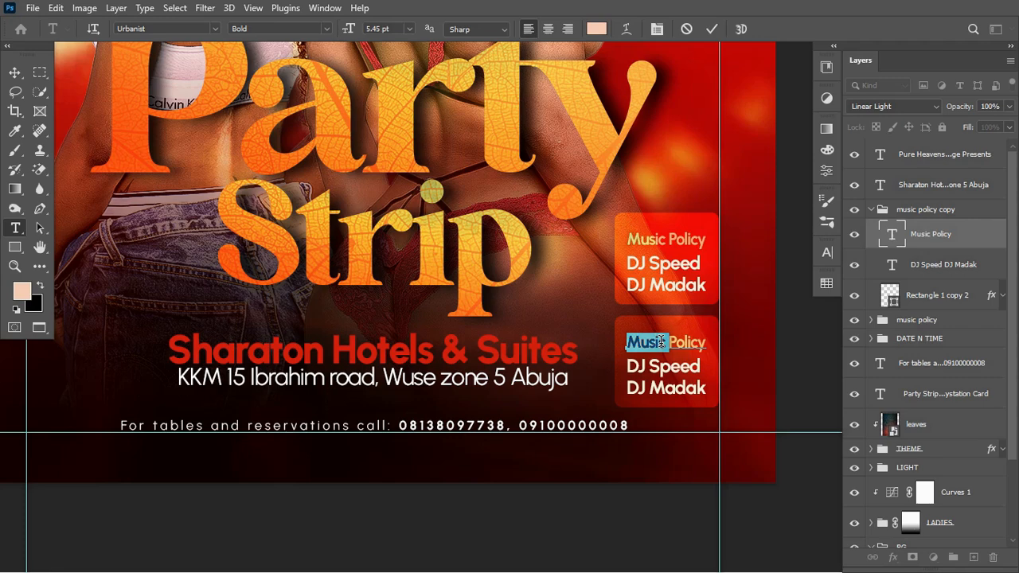
text(Hype)
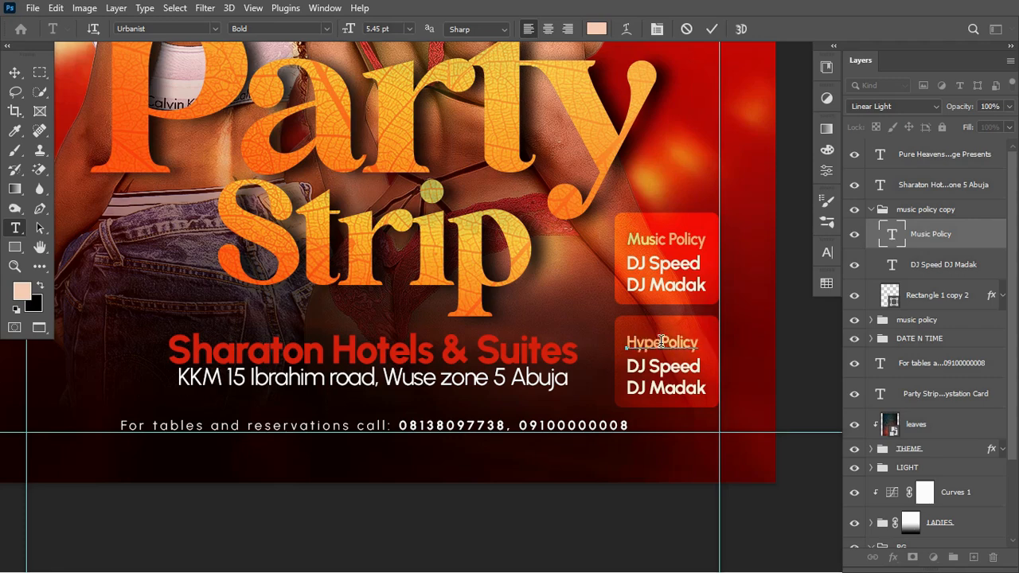
key(ctrl+Return)
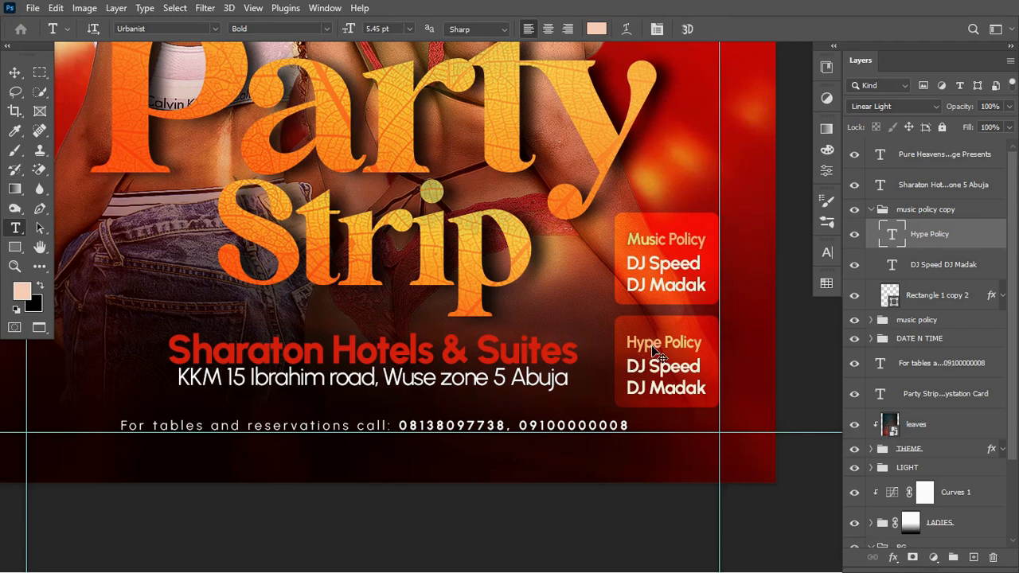
key(ctrl+minus)
scroll(579, 188, up, 5)
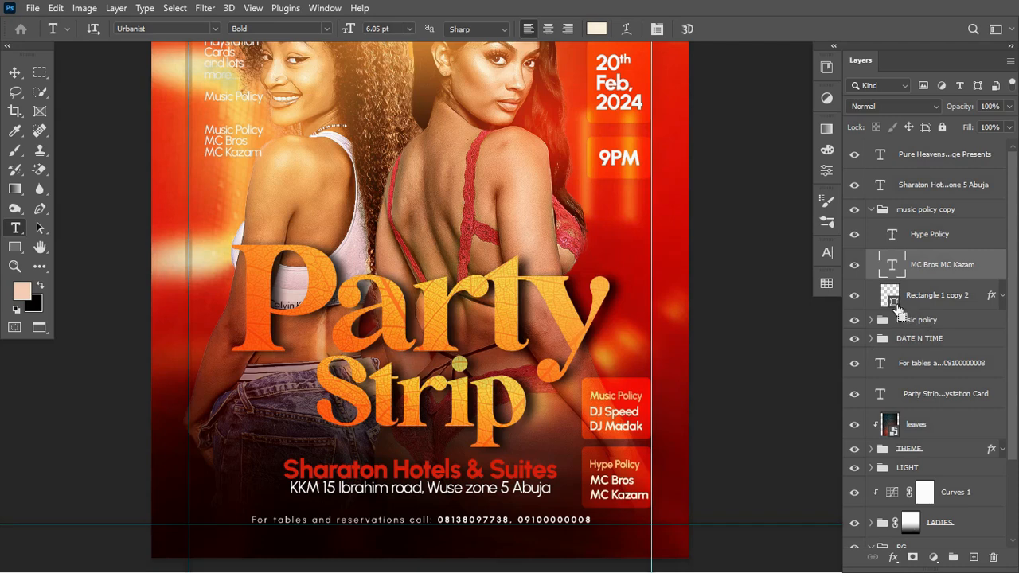
Centre the MC names and the Hype Policy heading horizontally on the lower rectangle.
ctrl+click(895, 302)
key(v)
click(343, 31)
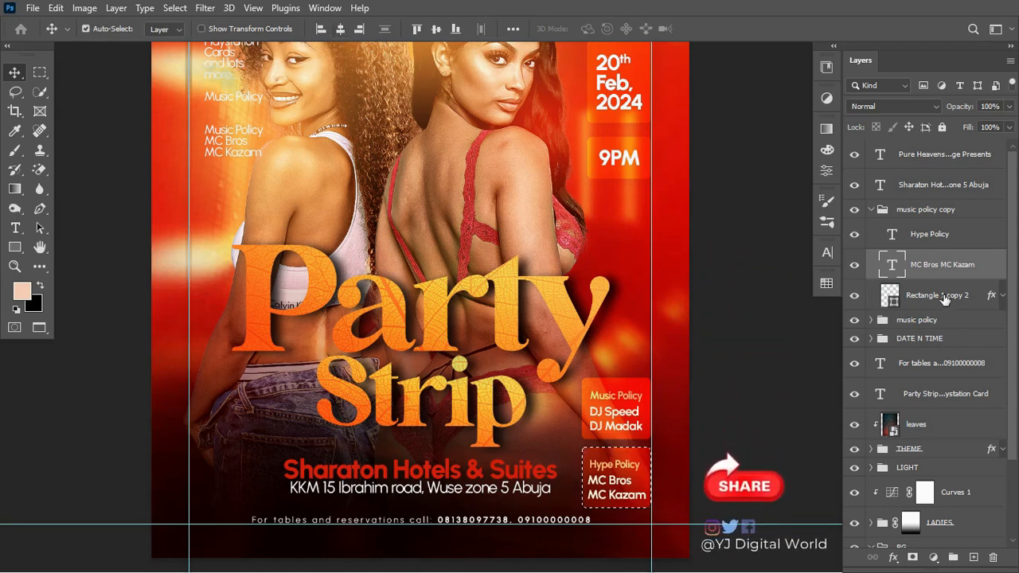
click(947, 237)
click(341, 30)
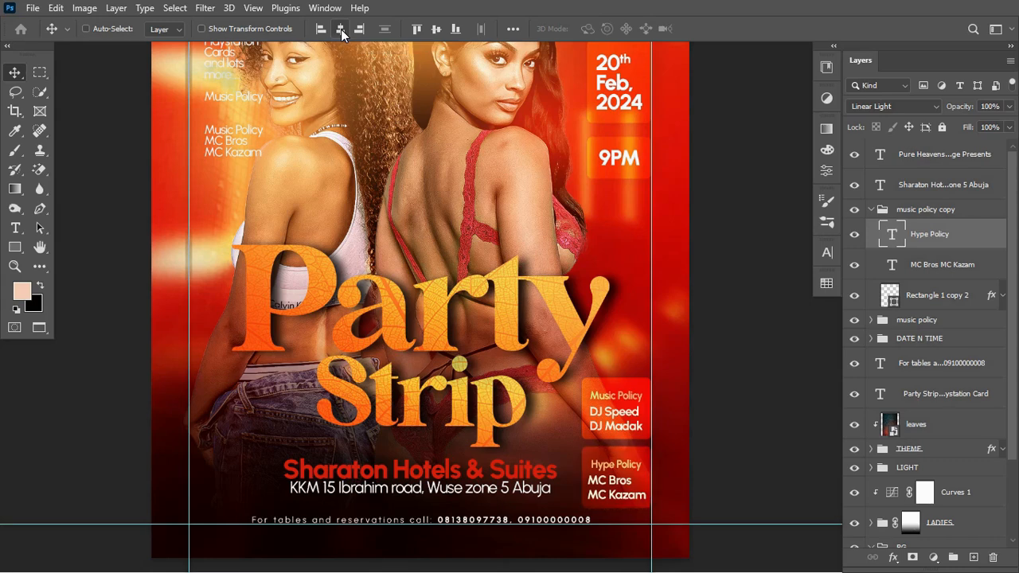
key(ctrl+d)
Collapse the copied group and nudge both the Music Policy and Hype Policy boxes slightly upward together.
click(874, 204)
click(872, 209)
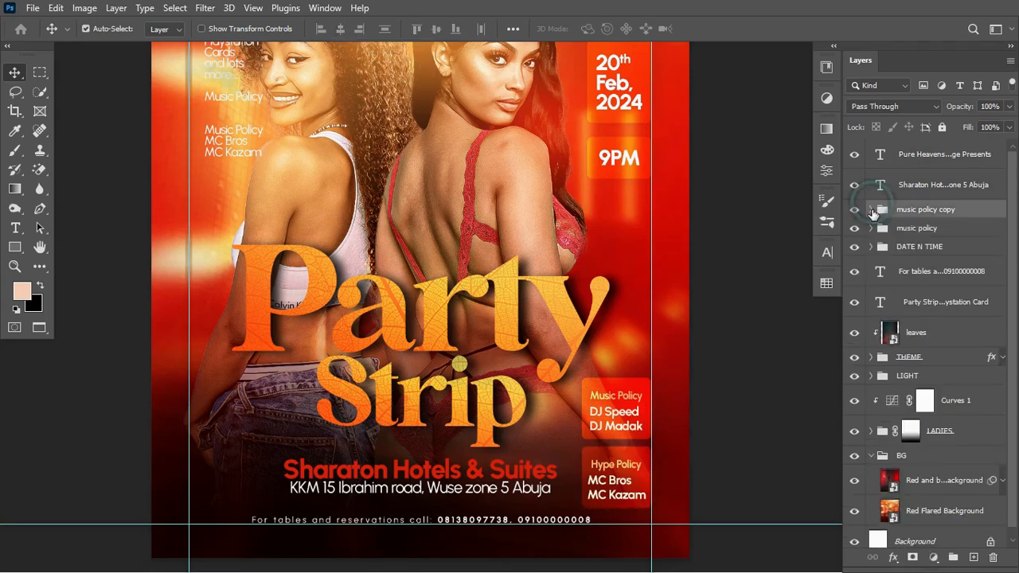
ctrl+click(902, 232)
key(Up)
key(Up)
key(Up)
key(Up)
key(Up)
key(Up)
key(Up)
key(Up)
key(Up)
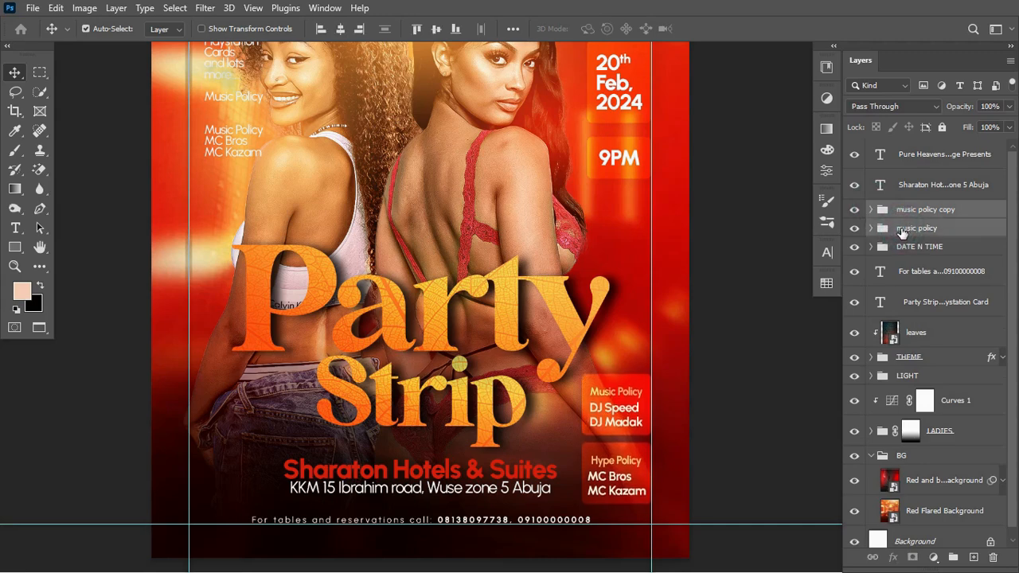
key(Up)
key(Up)
key(Up)
key(Up)
key(Up)
key(Up)
key(Up)
key(Up)
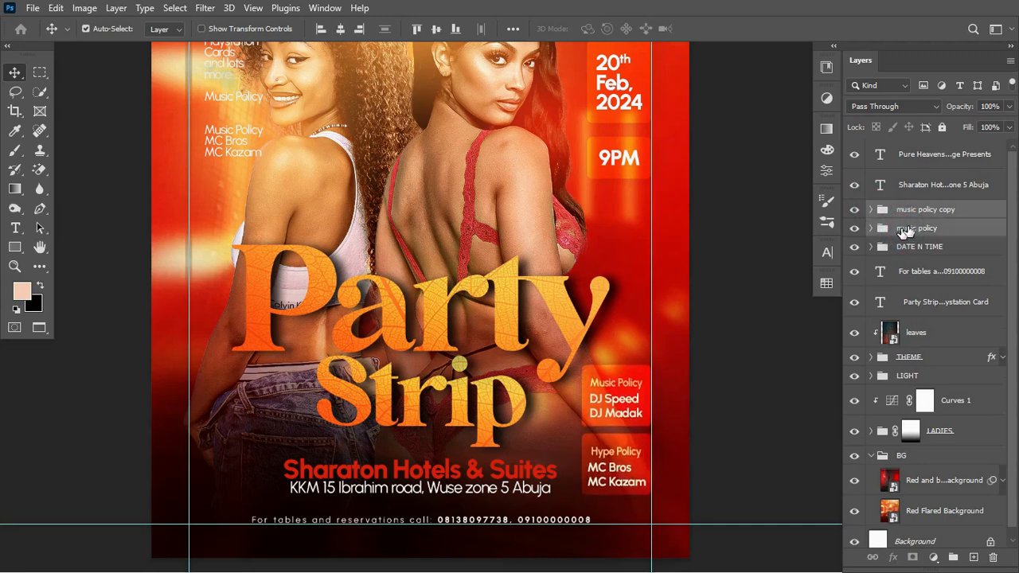
Duplicate the Hype Policy group and move the copy straight across to the flyer's left margin guide.
click(915, 210)
key(ctrl+j)
key(ctrl+t)
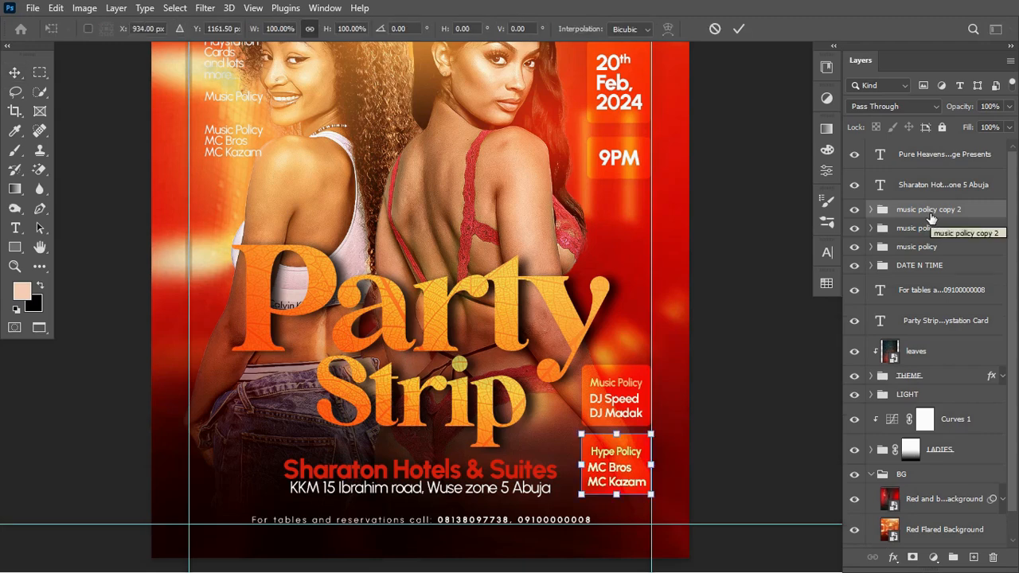
drag(616, 481, 239, 476)
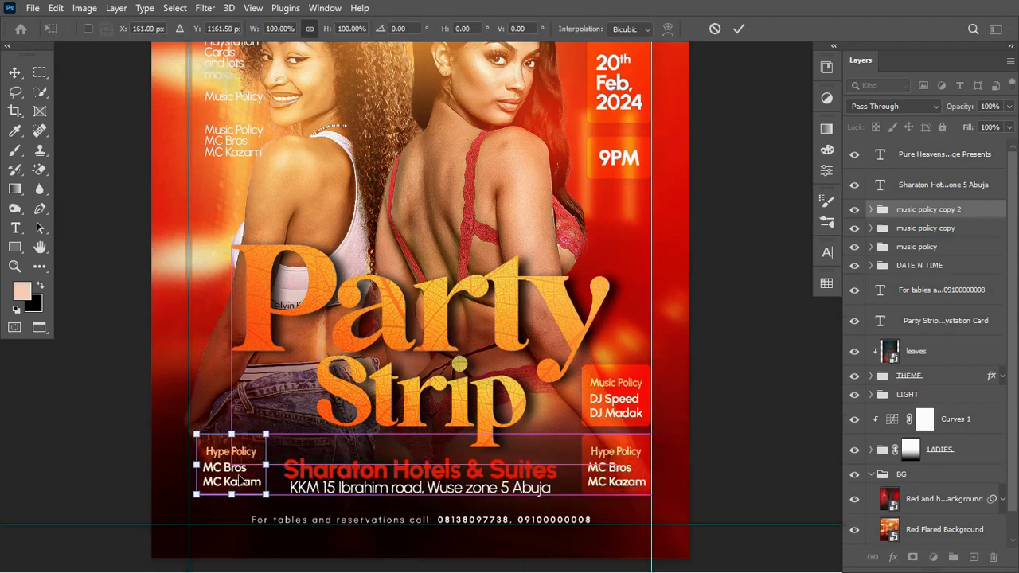
key(Return)
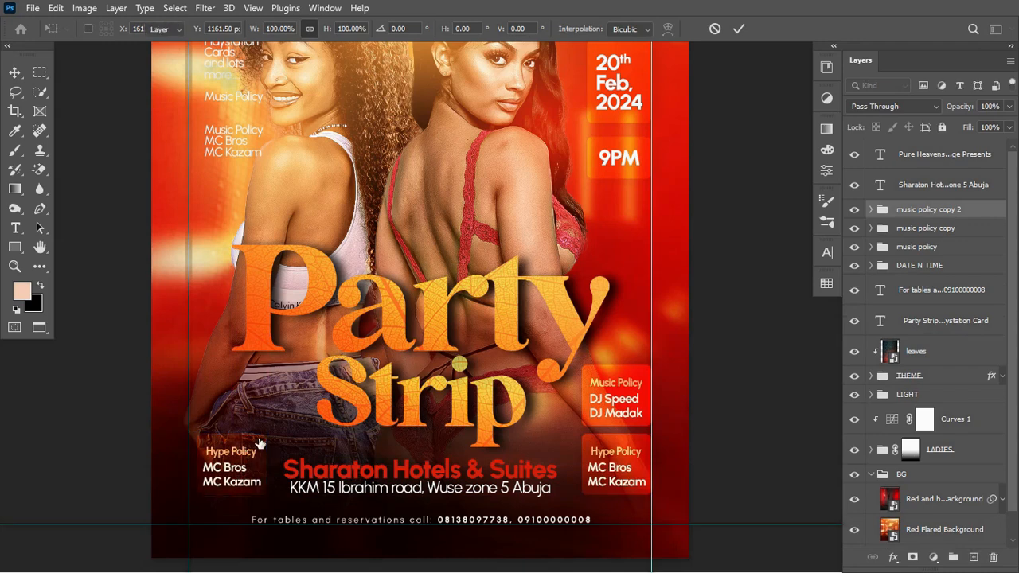
Stretch the rectangle of the left-hand Hype Policy copy upward to make room for a longer list.
click(291, 433)
click(254, 442)
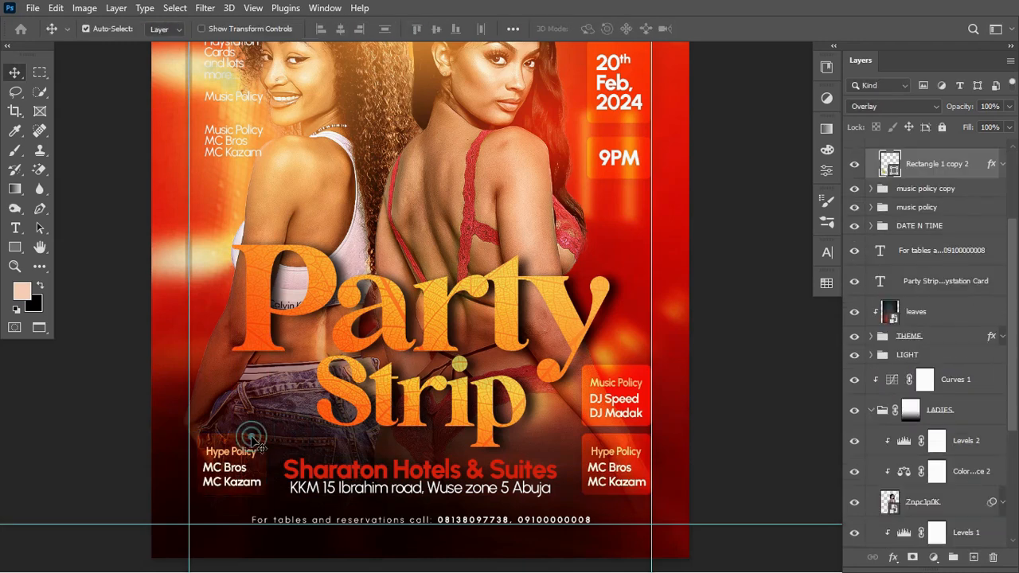
key(ctrl+t)
drag(231, 434, 232, 380)
key(Return)
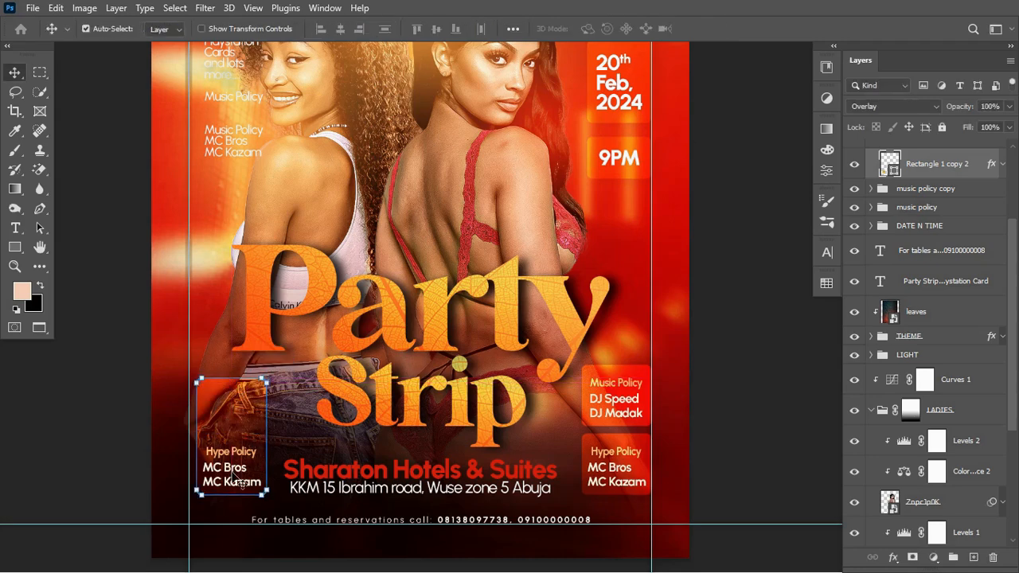
Replace the MC names in the left-hand box with the copied activities list, from "Dance" through "and lots more.....".
key(t)
drag(203, 465, 269, 485)
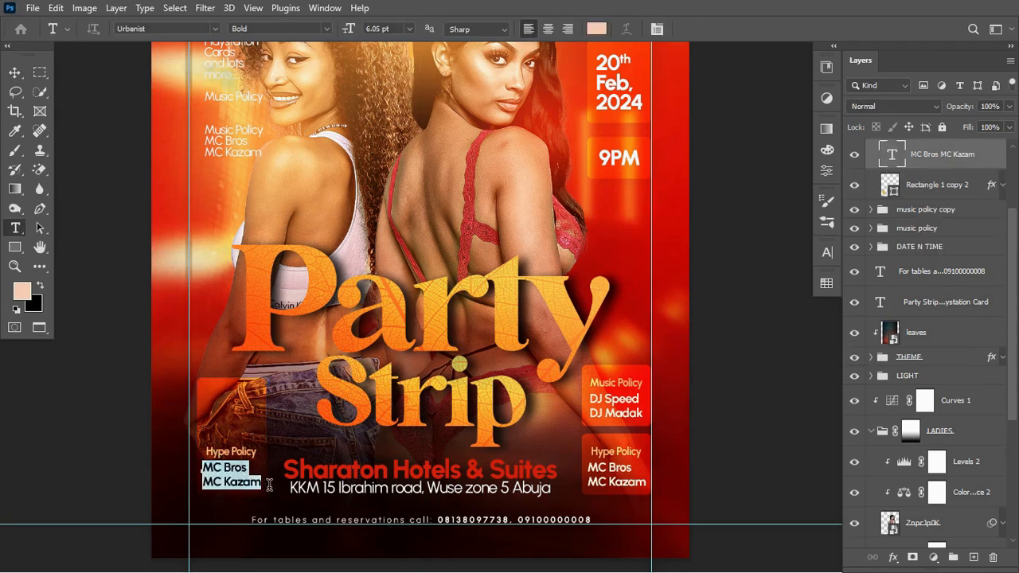
key(ctrl+v)
key(ctrl+Return)
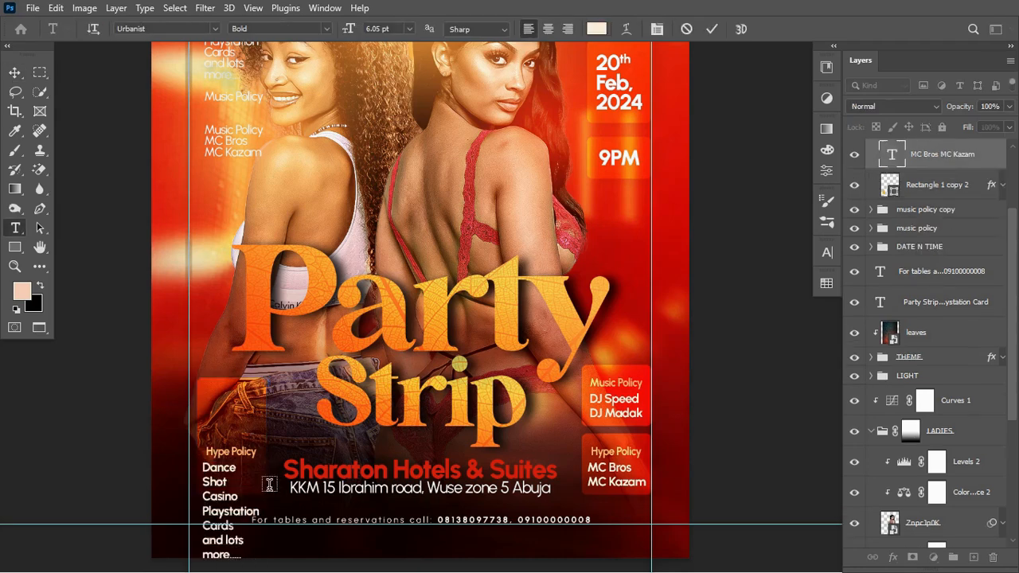
Nudge the activities list up until it sits inside the tall left-hand rectangle.
key(v)
key(shift+Up)
key(shift+Up)
key(shift+Up)
key(shift+Up)
key(shift+Up)
key(shift+Up)
key(shift+Up)
key(shift+Up)
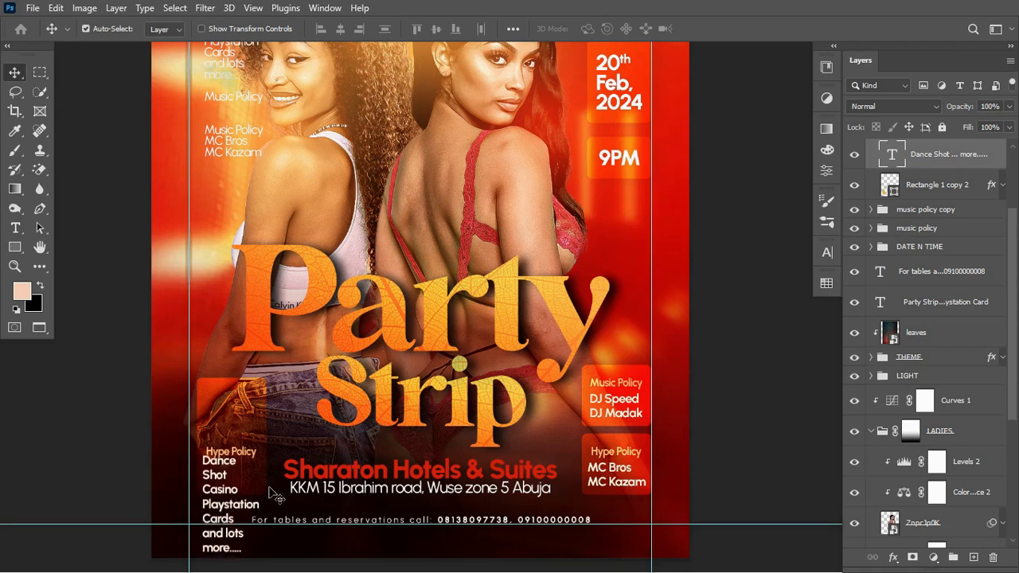
key(shift+Up)
key(shift+Up)
key(shift+Up)
key(shift+Up)
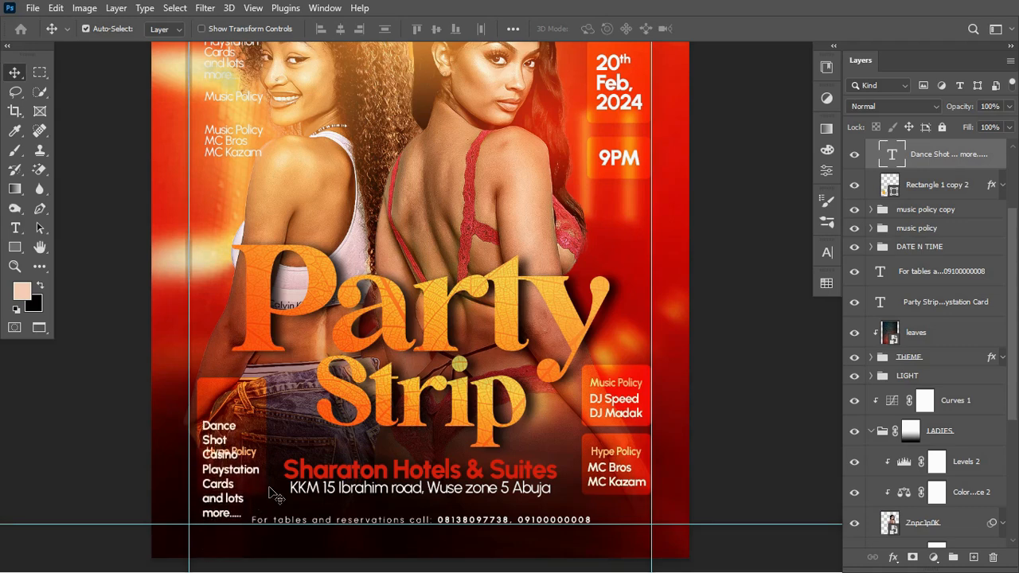
key(shift+Up)
key(shift+Up)
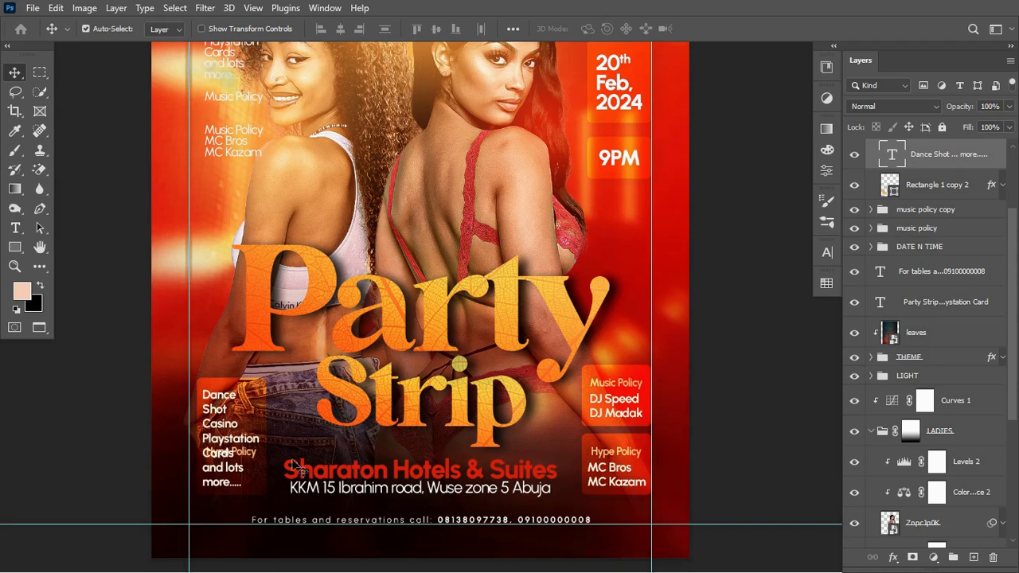
Move the Hype Policy heading in the left-hand box up above the activities list.
click(254, 451)
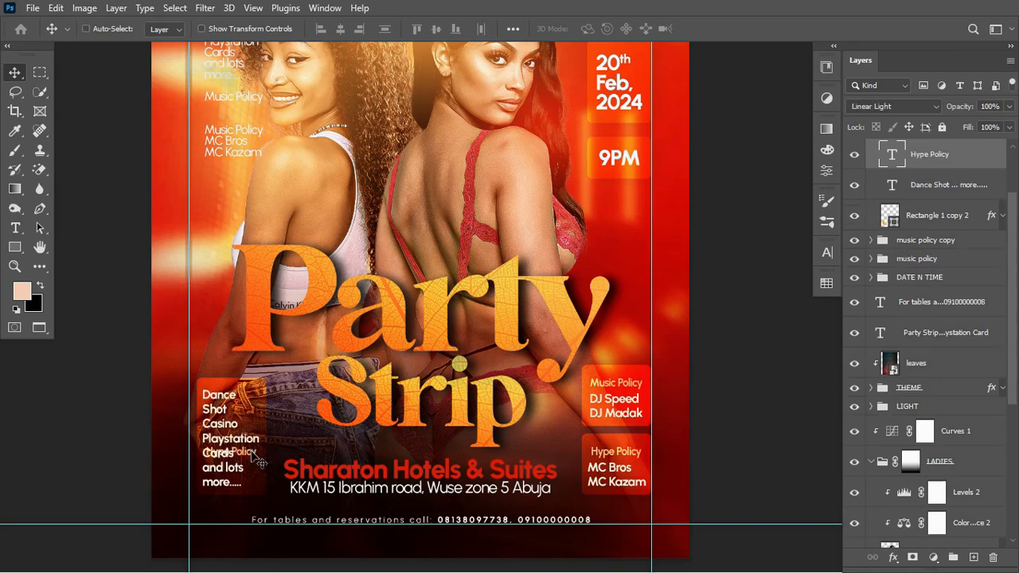
key(ctrl+t)
drag(245, 432, 246, 383)
key(Return)
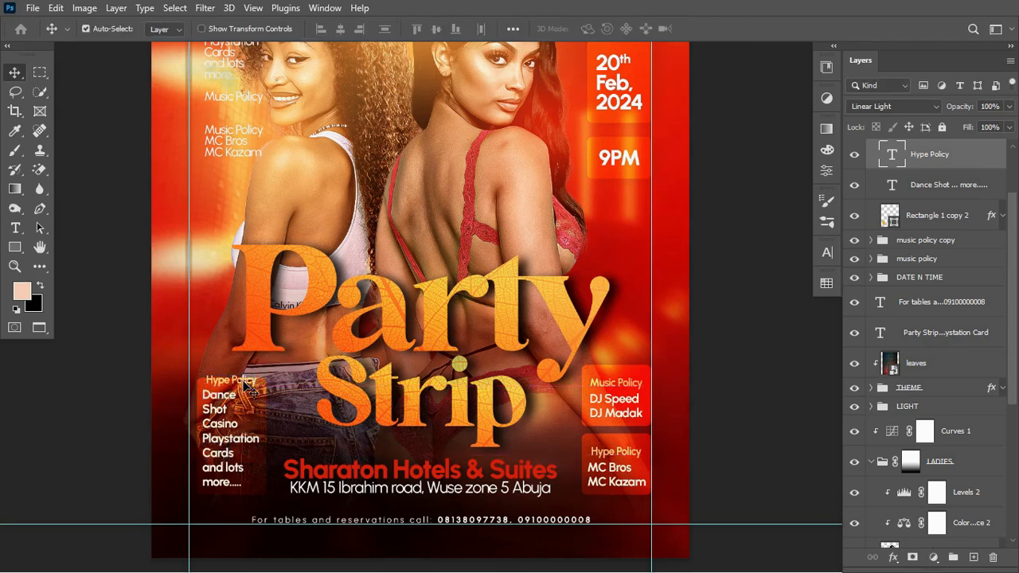
Stretch the rectangle behind the activities list upward to about 261 px high, level with the top of the Music Policy box.
click(256, 395)
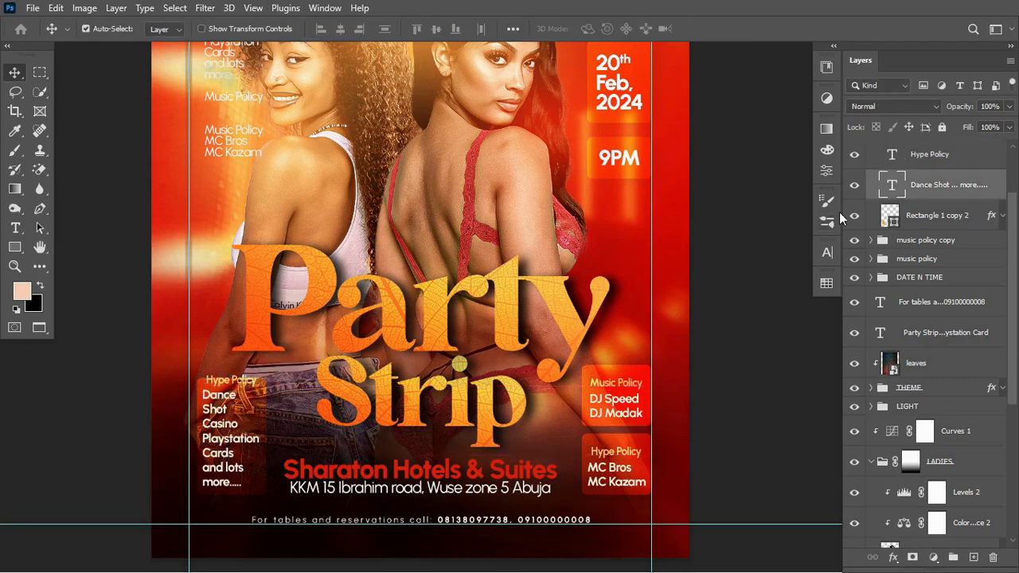
click(937, 219)
key(ctrl+t)
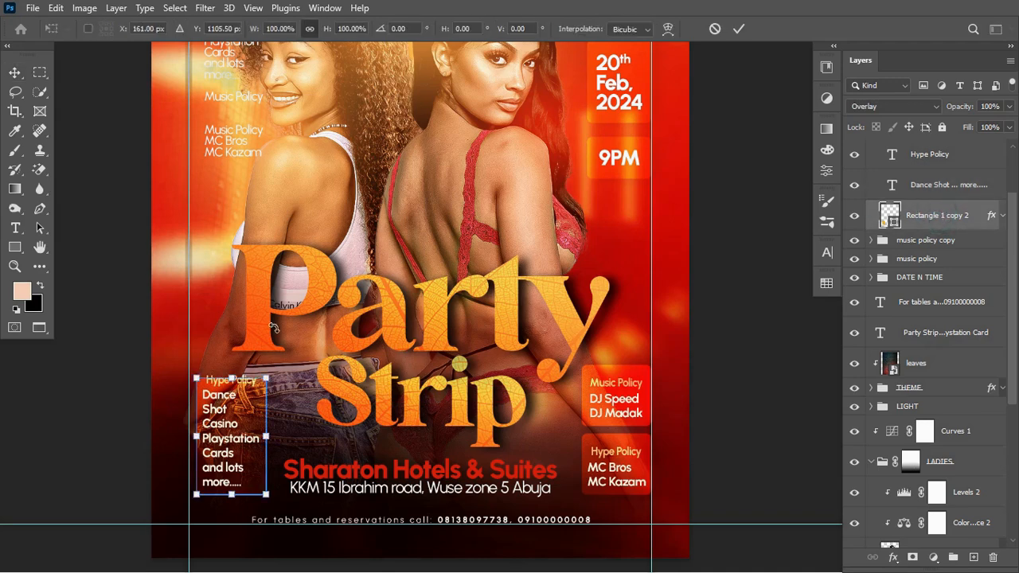
drag(231, 375, 233, 363)
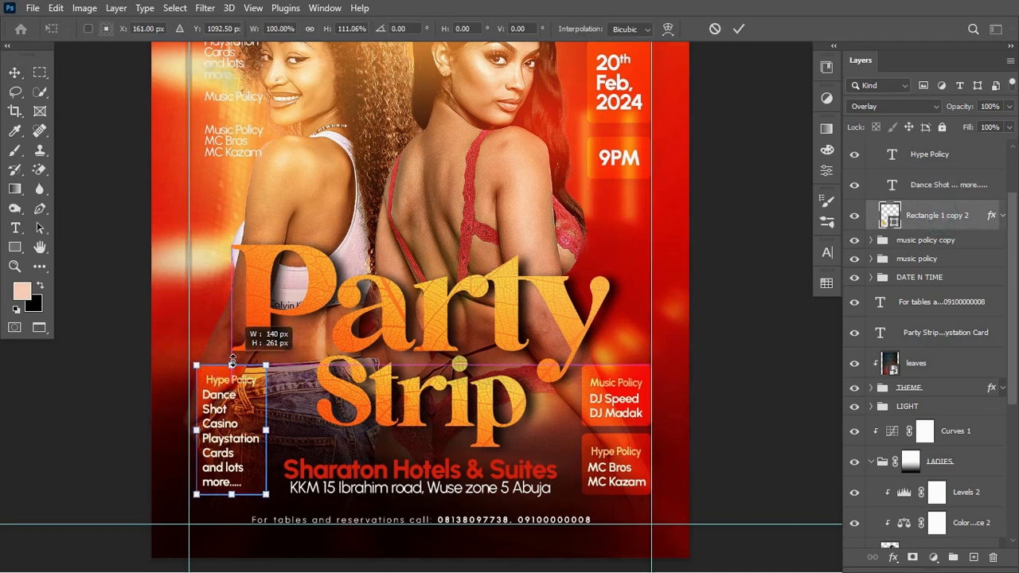
key(Return)
Replace the heading text above the activities list with "Activities".
key(t)
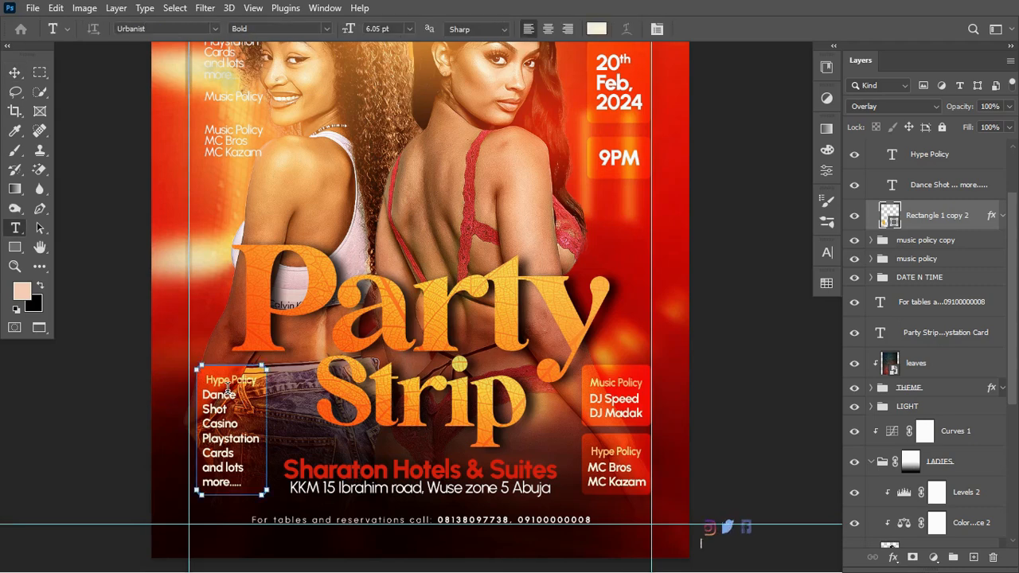
triple_click(229, 385)
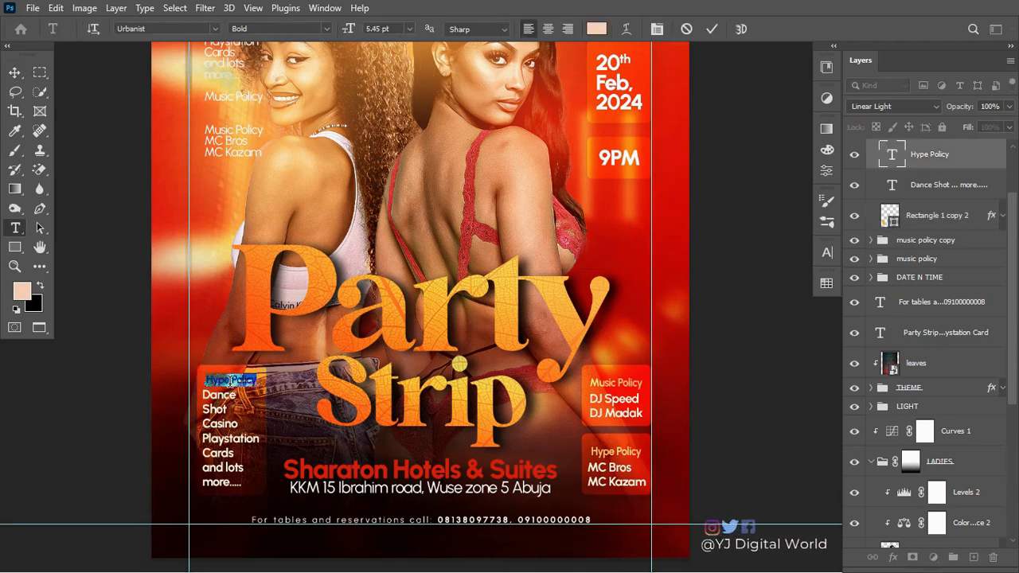
key(BackSpace)
text(Act)
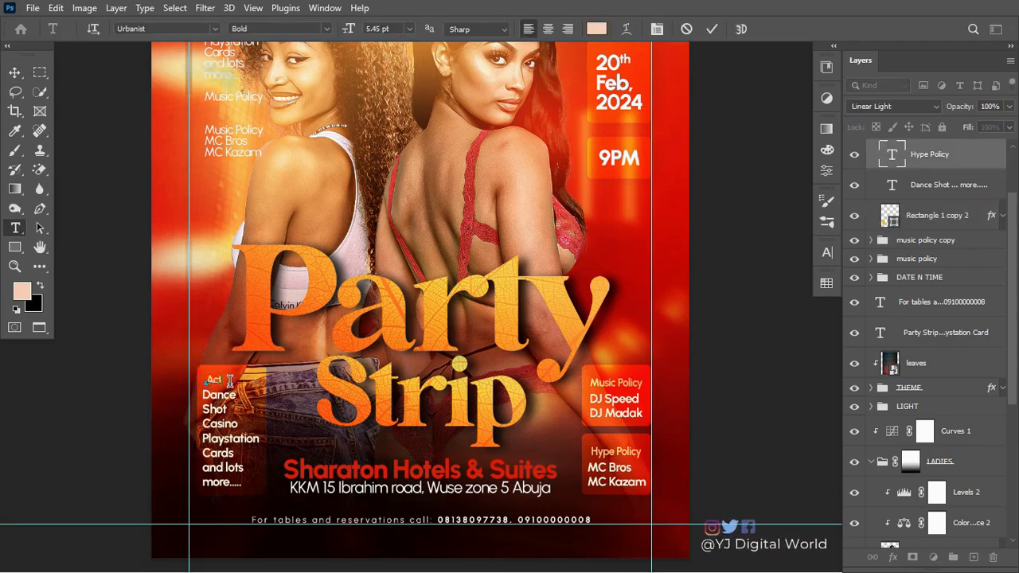
text(i)
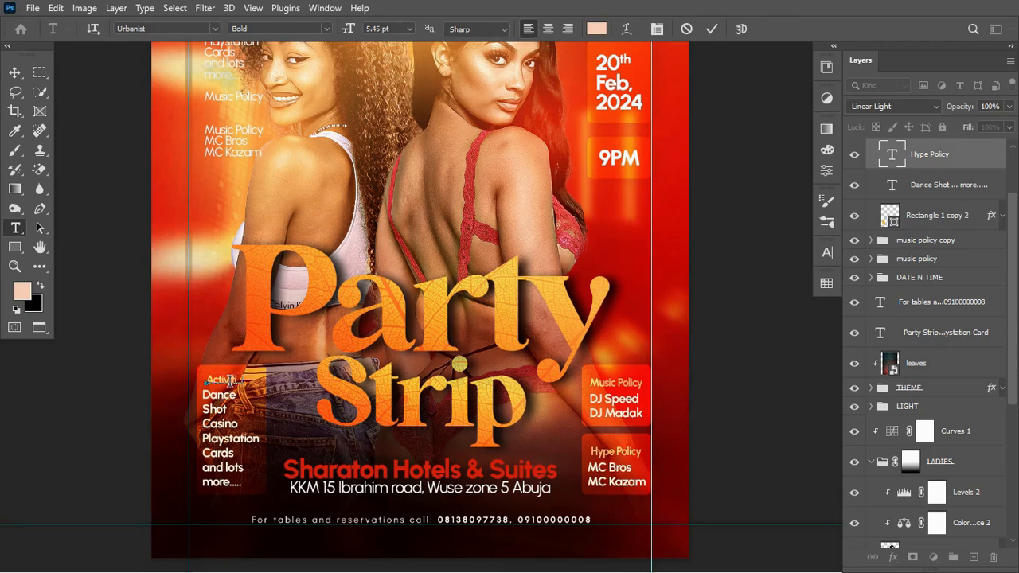
text(vities)
key(ctrl+Return)
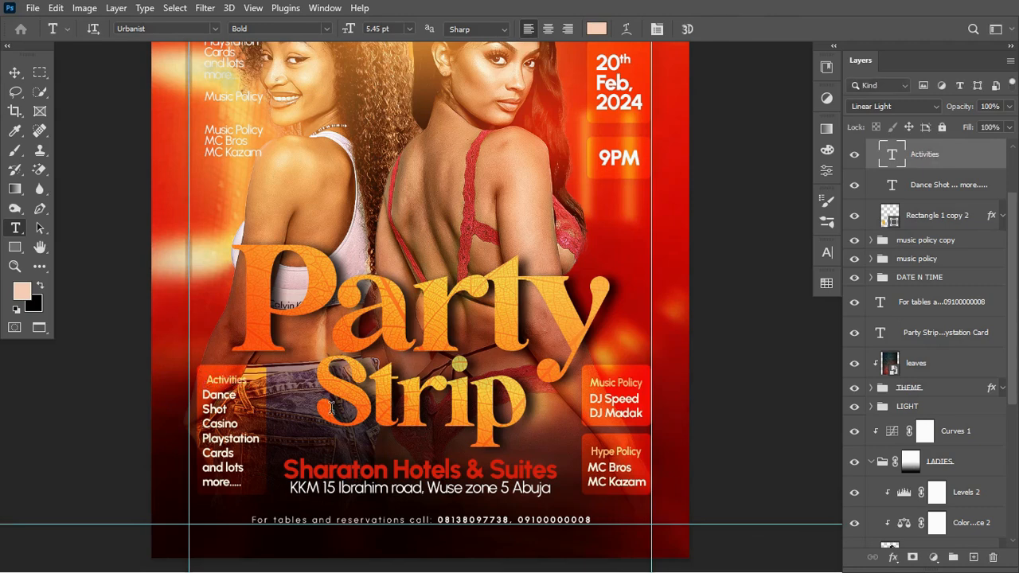
Hide the leftover placeholder text layer and check the flyer briefly without guides.
key(ctrl+minus)
key(ctrl+0)
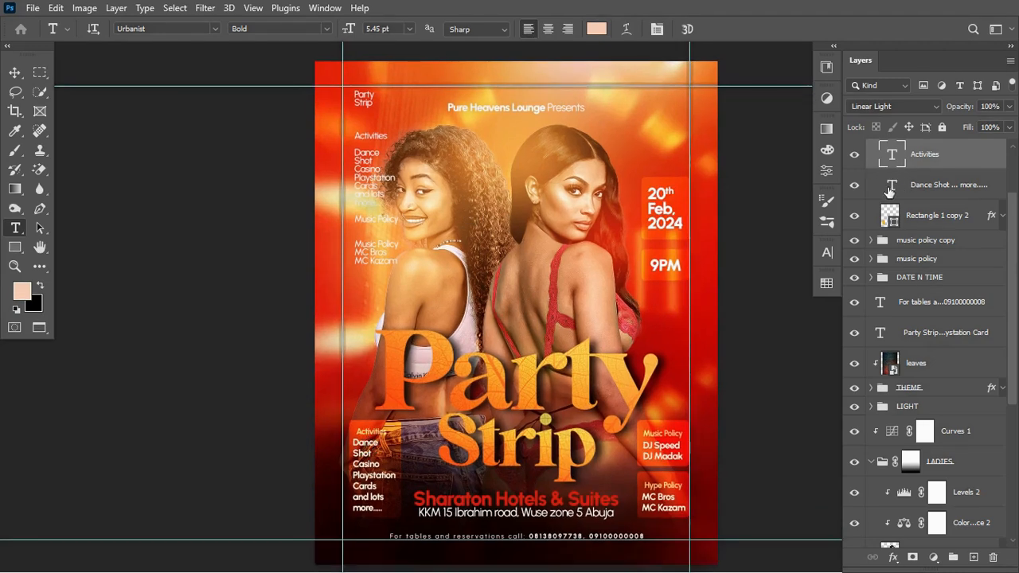
click(855, 186)
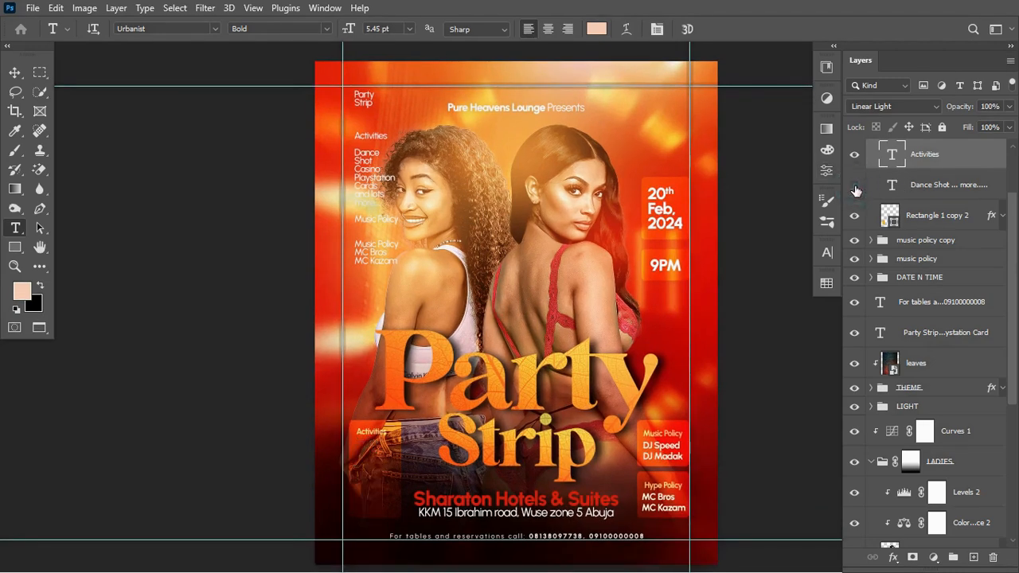
click(855, 186)
click(375, 187)
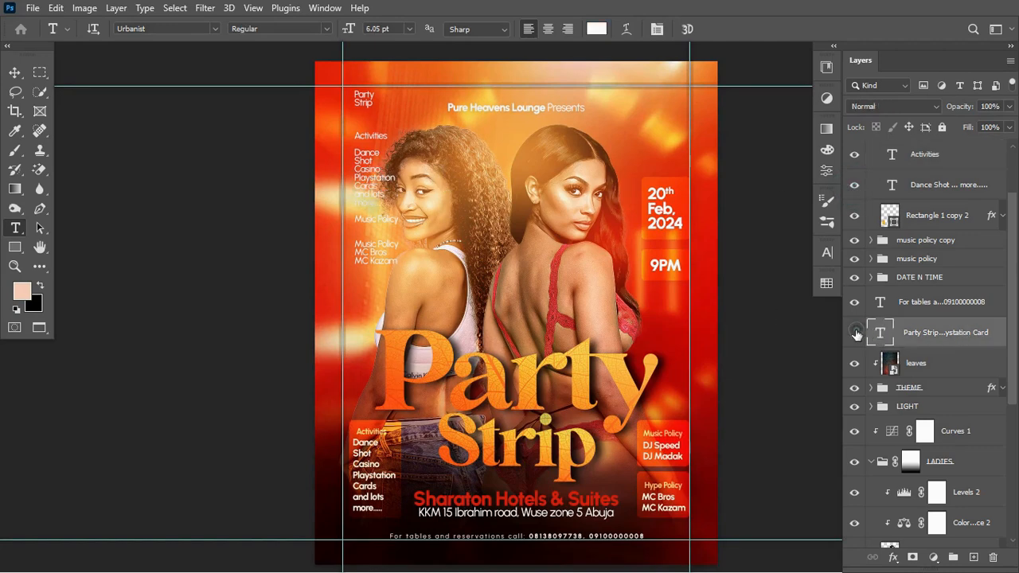
click(855, 332)
key(ctrl+semicolon)
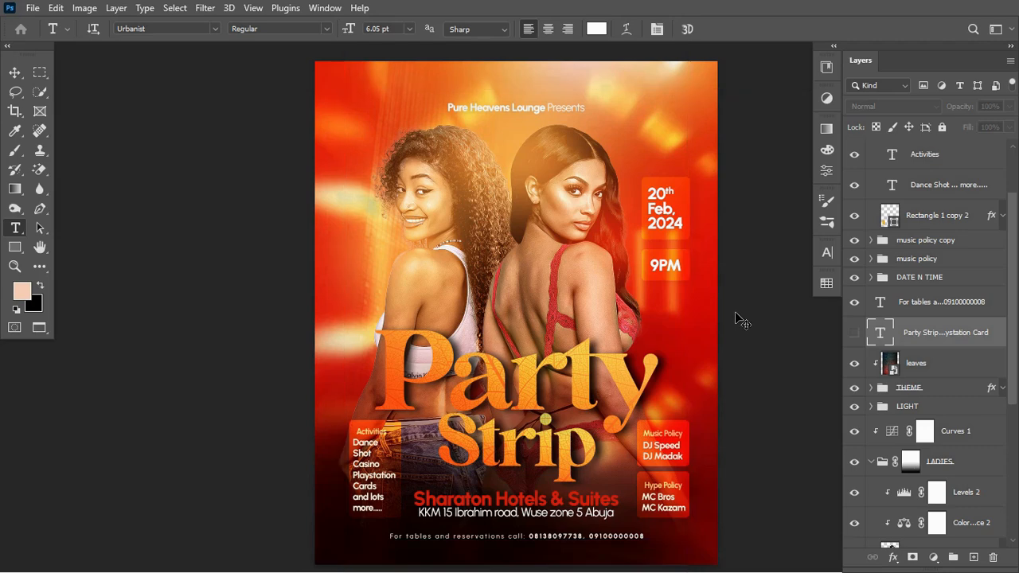
key(ctrl+semicolon)
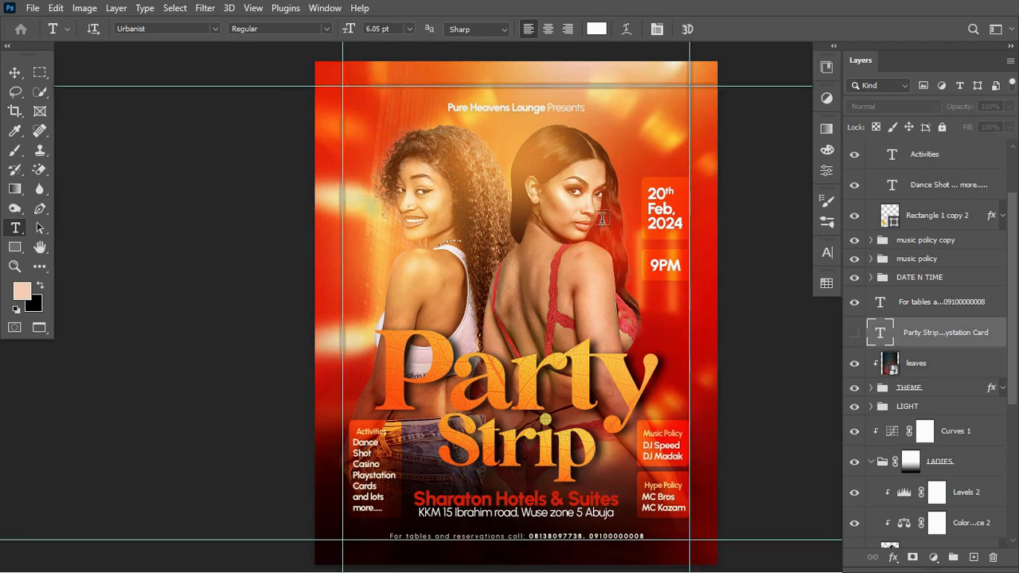
Reduce the height of the rectangle behind 9PM evenly around the text.
click(16, 72)
key(ctrl+plus)
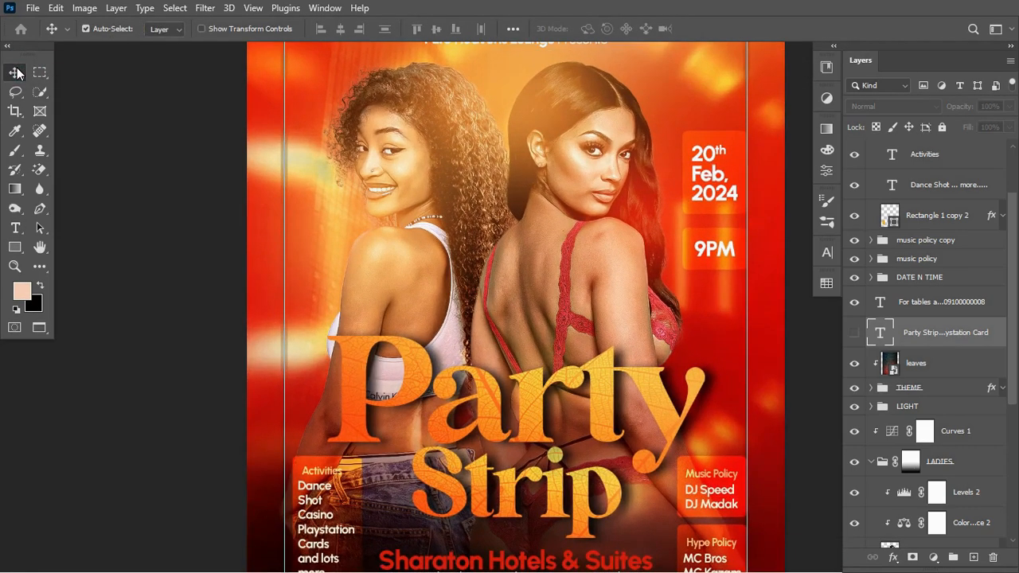
scroll(597, 292, right, 3)
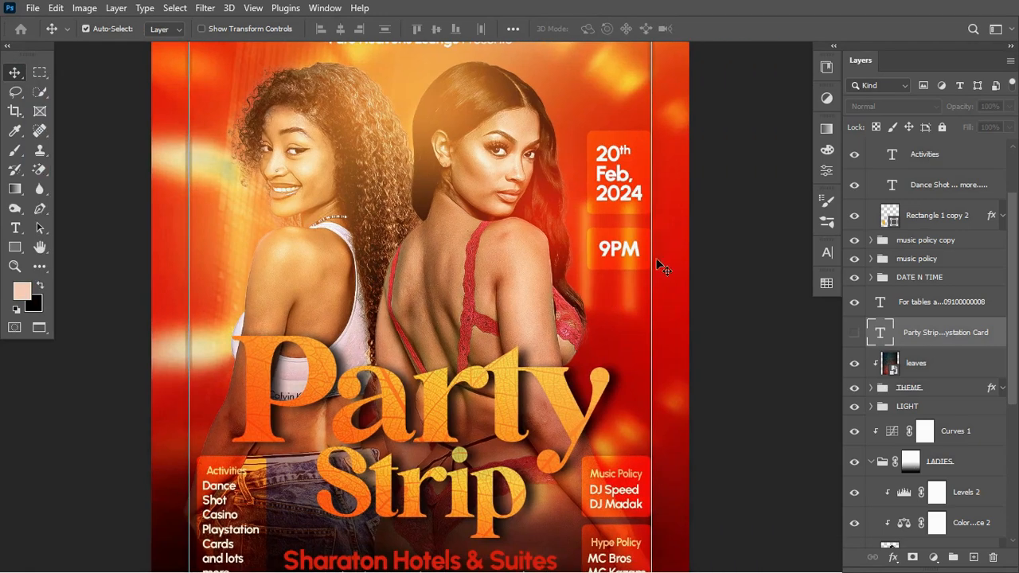
click(641, 269)
key(ctrl+t)
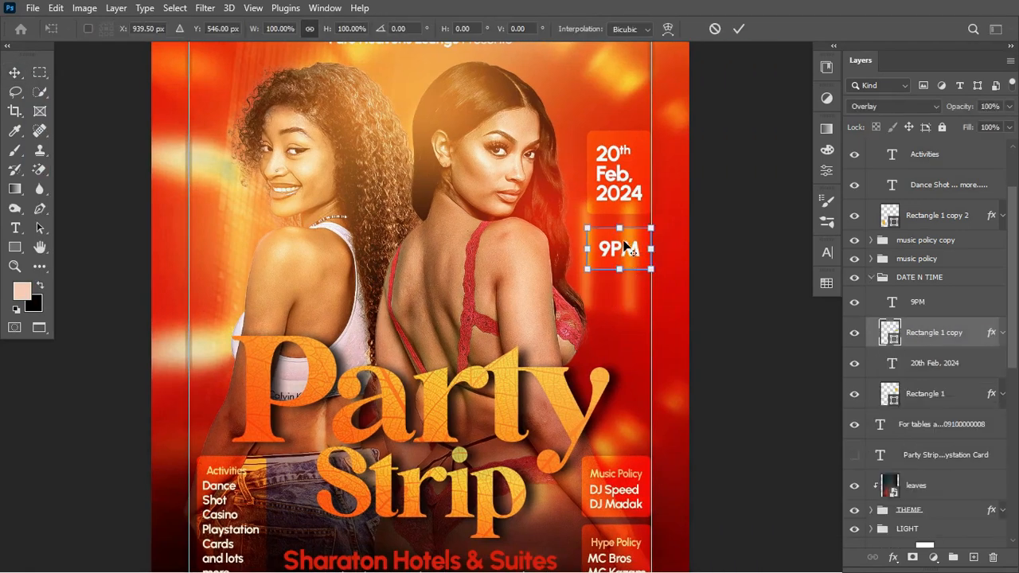
drag(619, 229, 620, 234)
key(ctrl+plus)
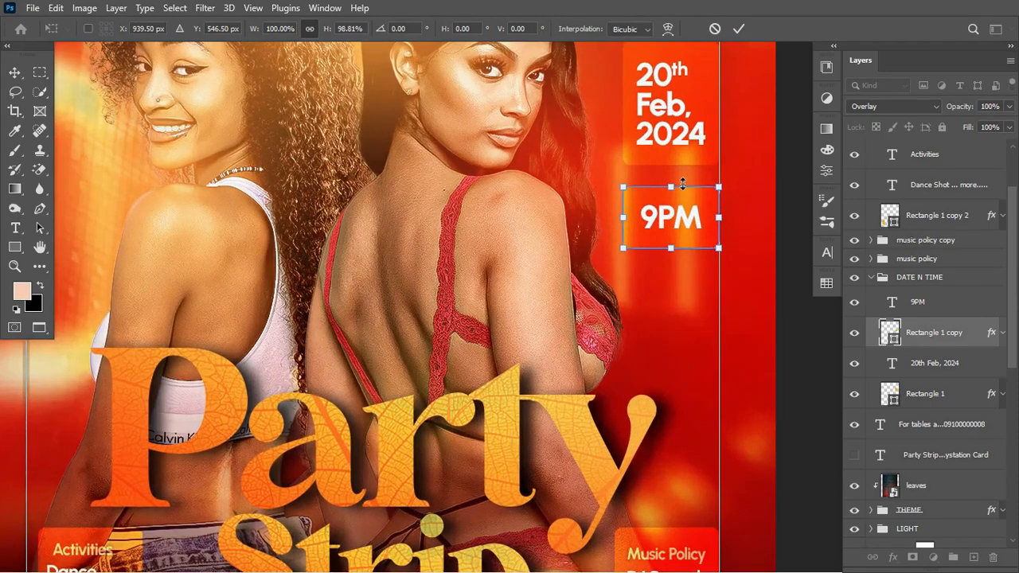
drag(672, 189, 672, 198)
key(Return)
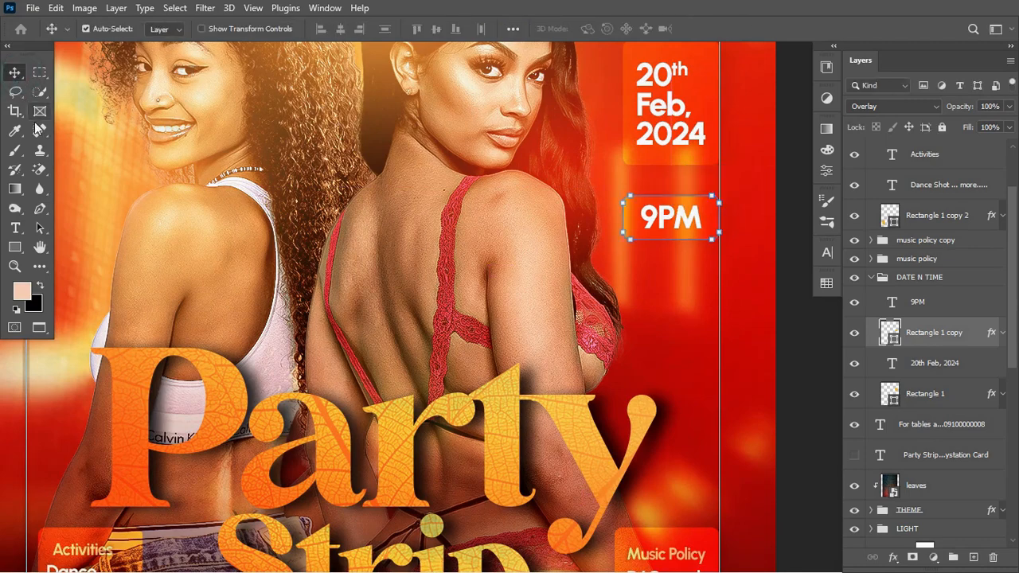
Hide the guides and collapse the DATE N TIME and LADIES groups.
key(ctrl+0)
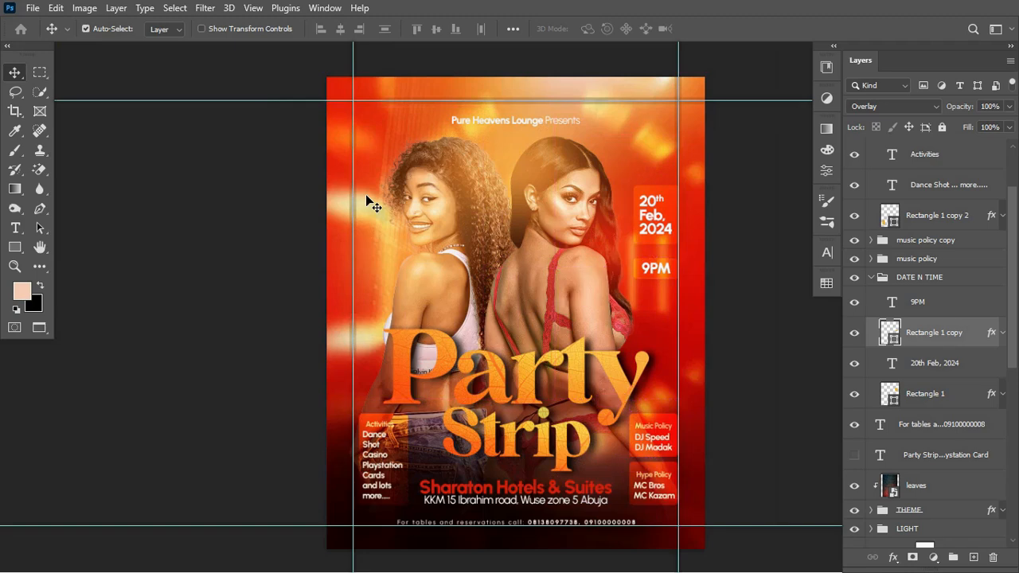
key(ctrl+plus)
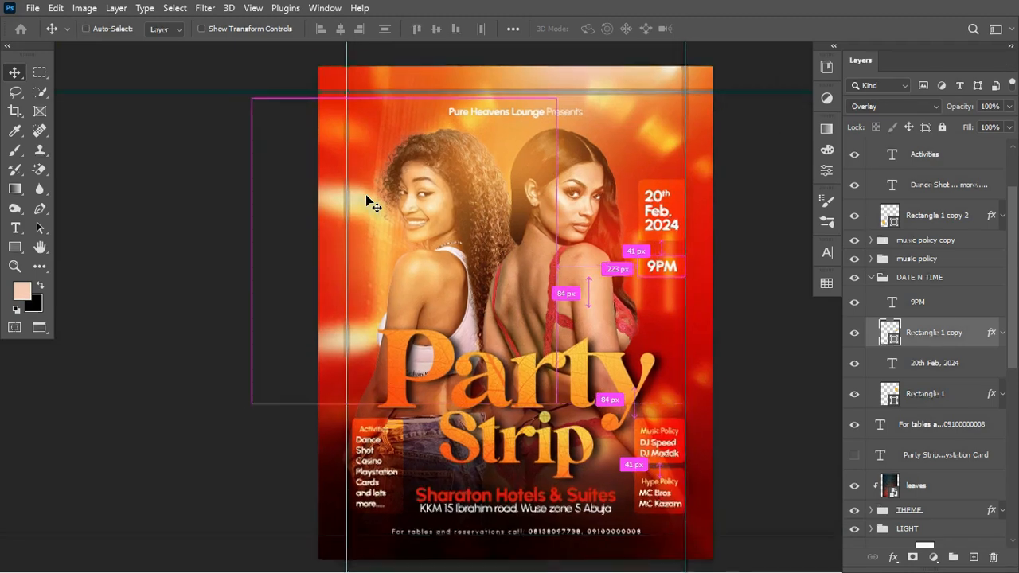
scroll(365, 195, right, 2)
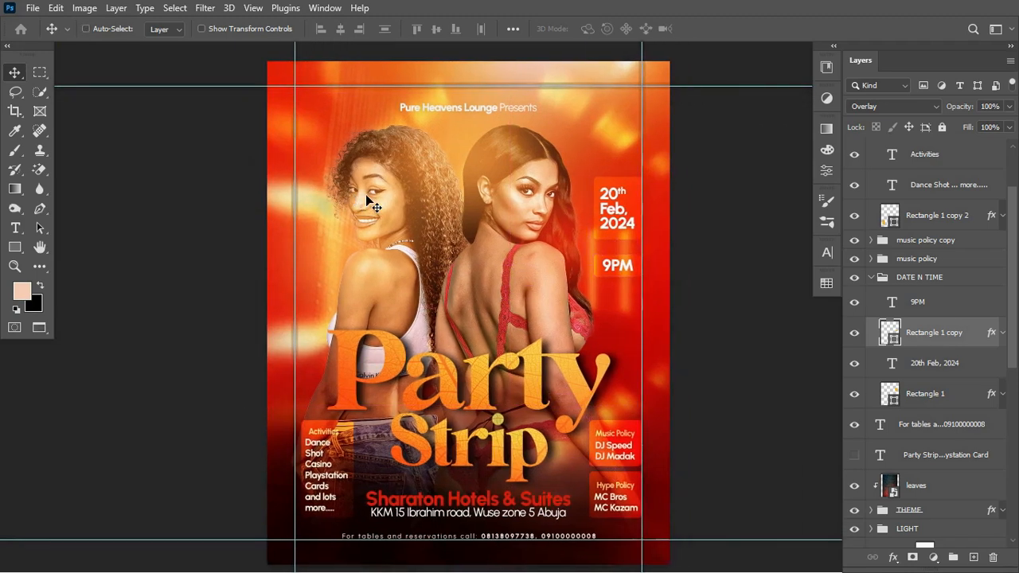
key(ctrl+semicolon)
scroll(366, 196, right, 1)
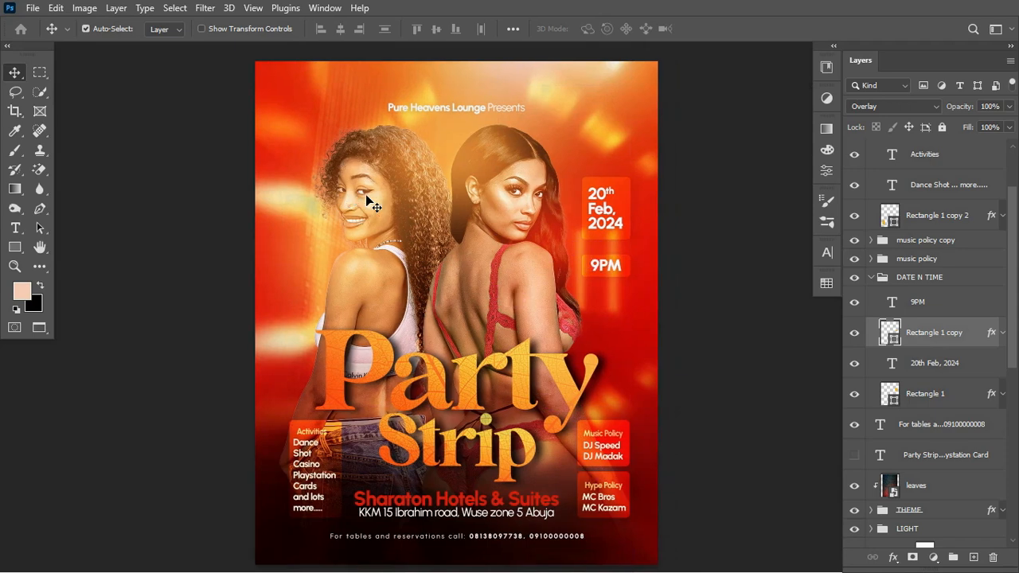
click(882, 277)
click(871, 277)
click(871, 462)
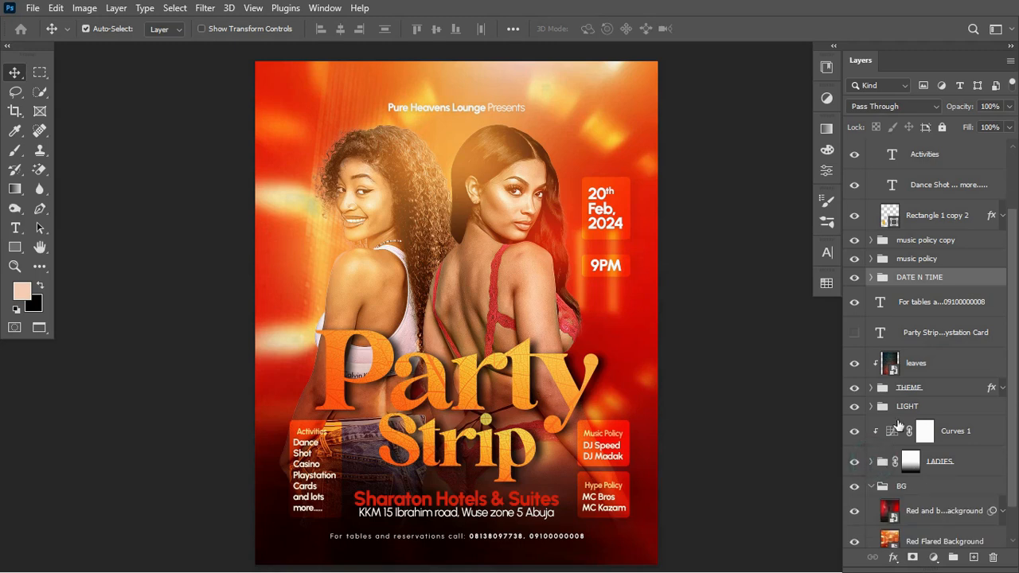
Scale the Party Strip title group down slightly and shift it down a little.
click(901, 389)
key(ctrl+t)
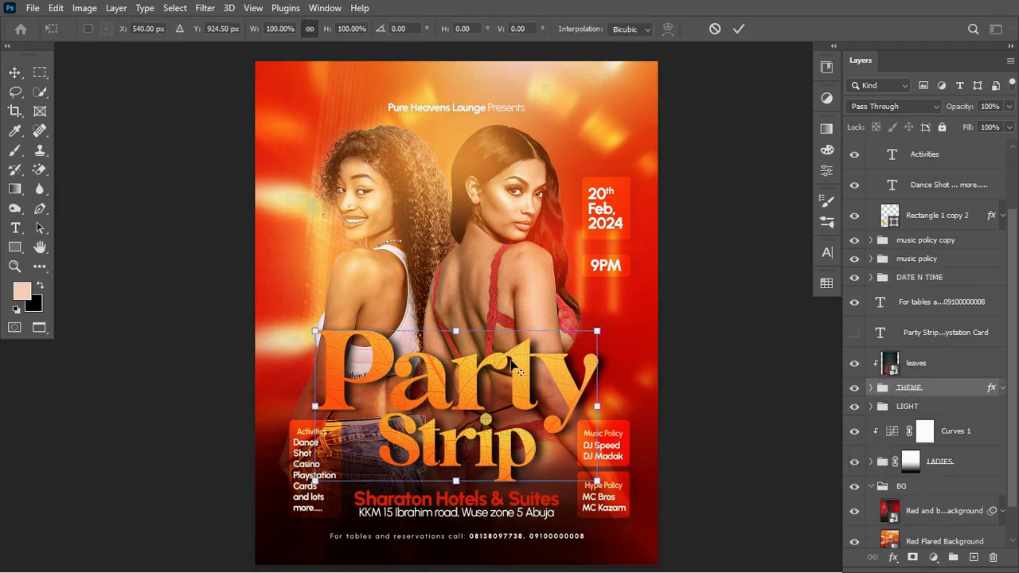
drag(597, 330, 593, 333)
drag(472, 385, 473, 389)
key(Return)
Nudge the Sharaton Hotels & Suites venue text up and scale it down slightly.
click(452, 505)
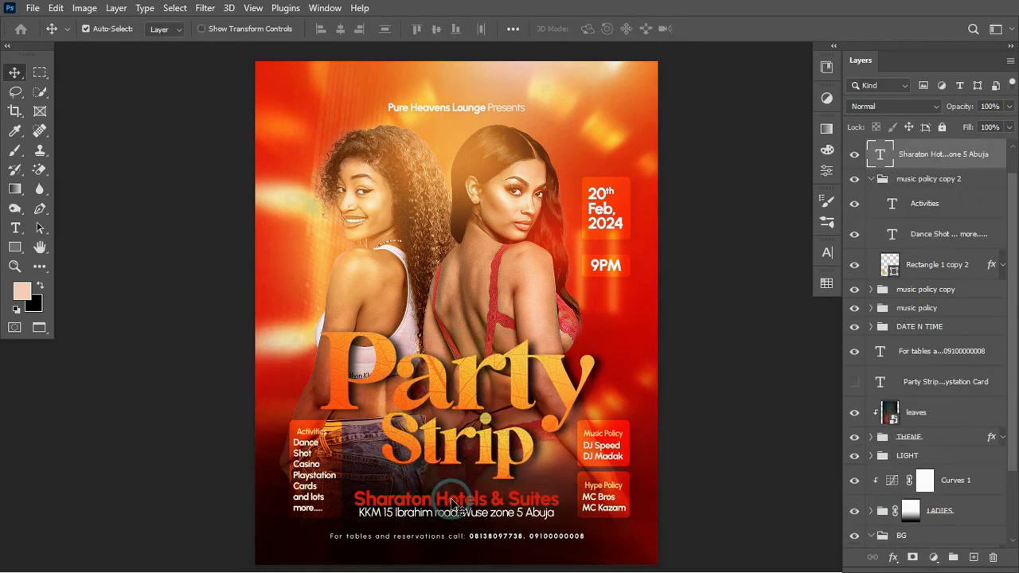
key(Up)
key(Up)
key(Up)
key(Up)
key(Up)
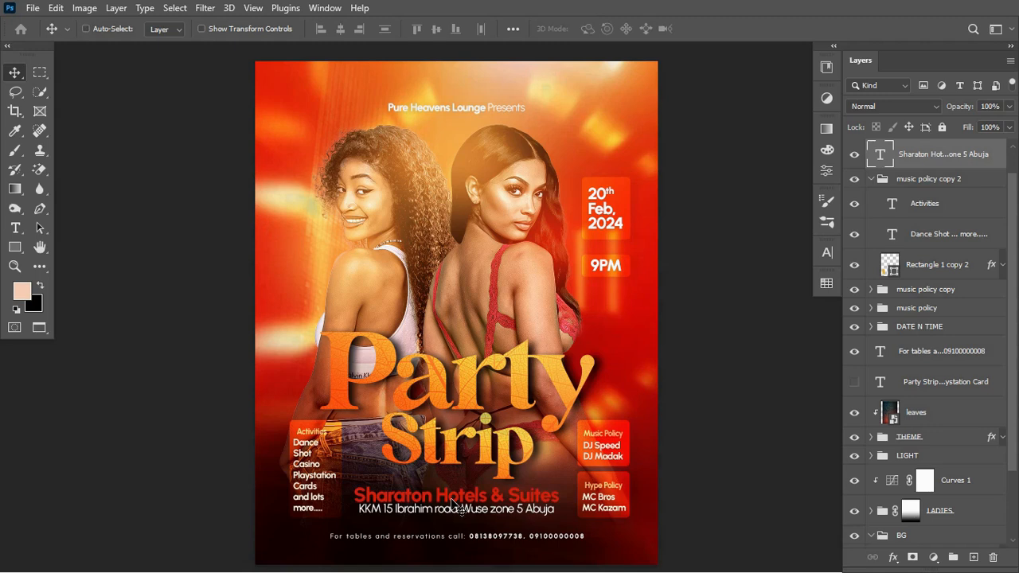
key(ctrl+t)
drag(559, 517, 555, 515)
key(Return)
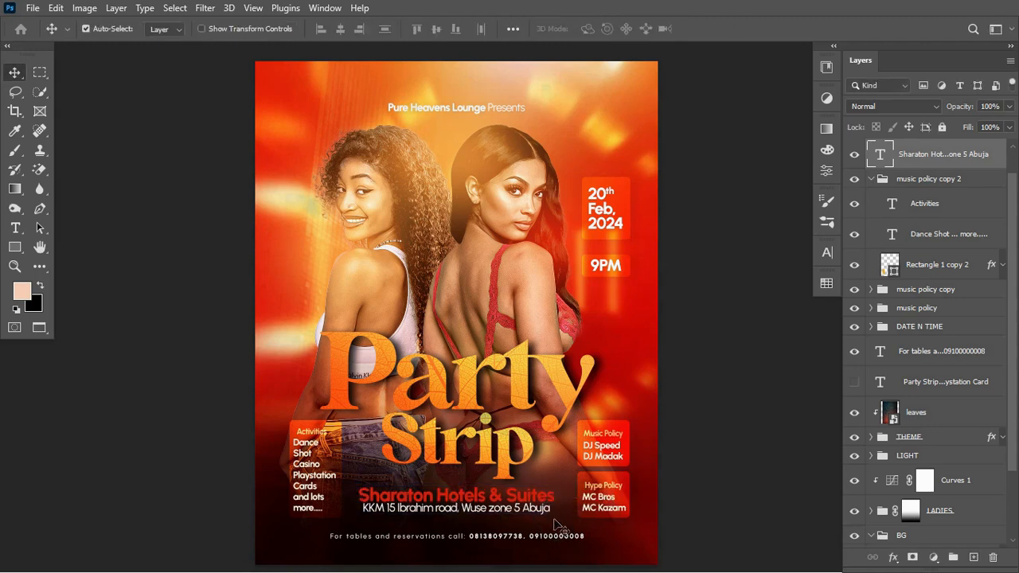
Nudge the venue and address text down until it sits just above the reservations line.
key(Down)
key(Down)
key(Down)
key(Down)
key(Down)
key(Down)
key(Down)
key(Down)
key(Down)
key(Down)
key(Down)
key(Down)
key(Down)
key(Down)
key(Down)
key(Down)
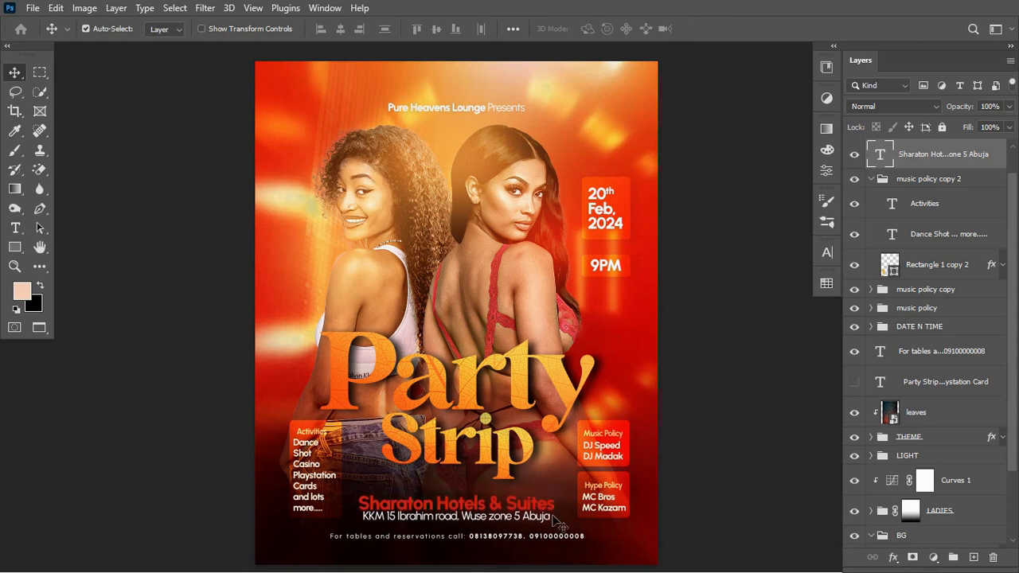
key(Down)
key(Down)
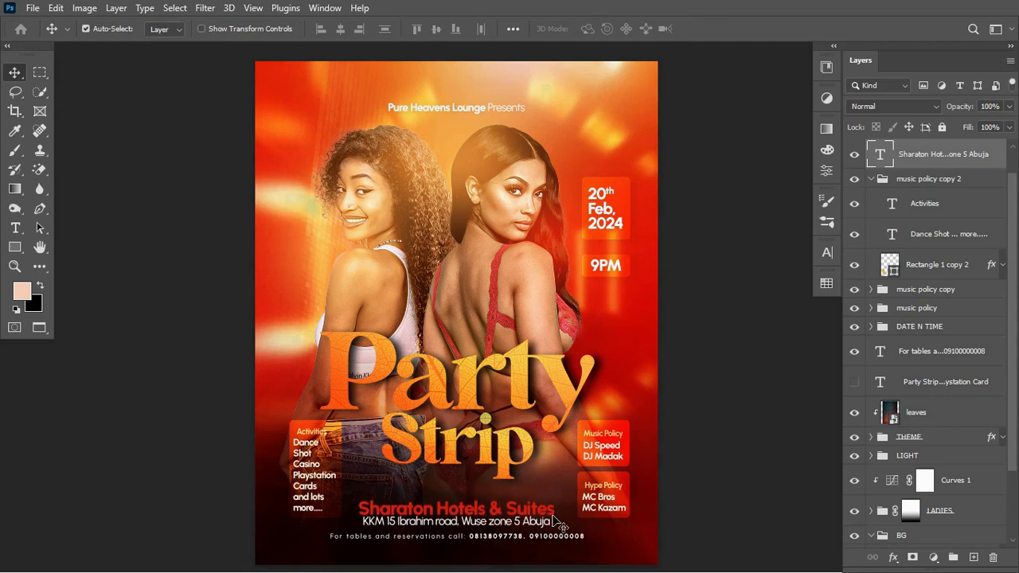
Collapse the music policy copy 2 group and show the guides.
click(871, 179)
click(870, 181)
click(871, 181)
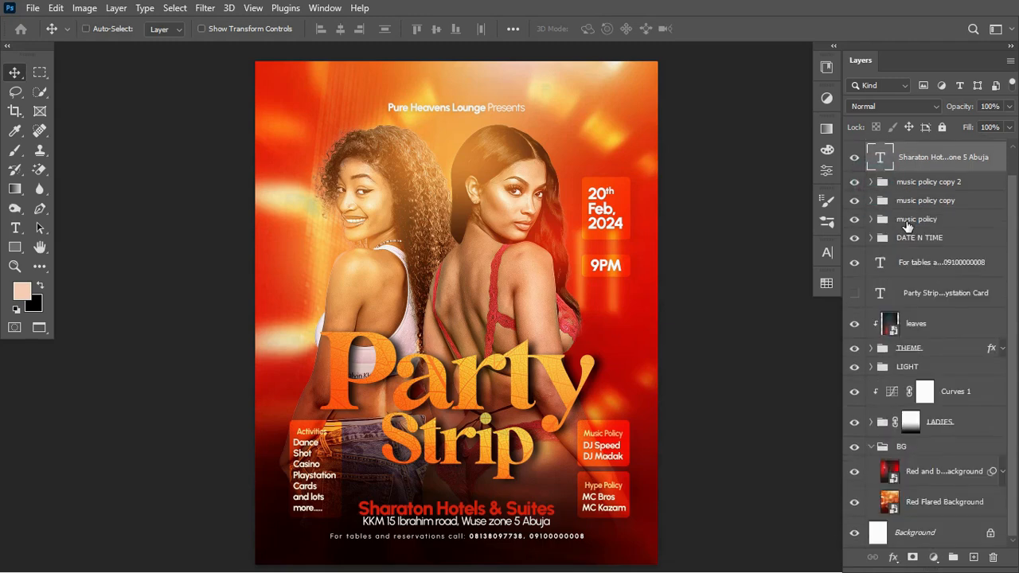
key(ctrl+semicolon)
Select the music policy copy group and toggle its visibility to identify which box it holds.
click(915, 200)
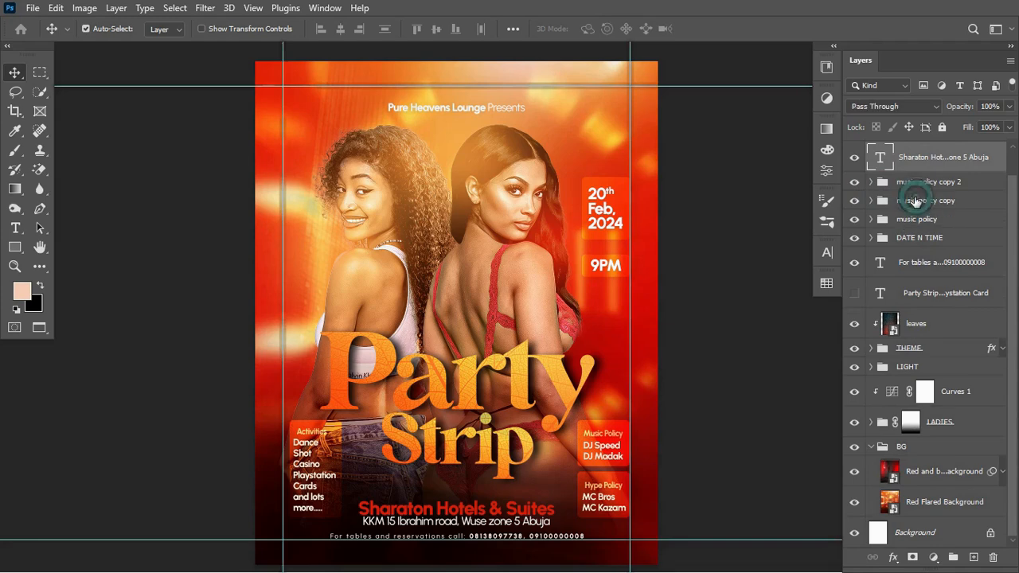
click(895, 203)
click(855, 201)
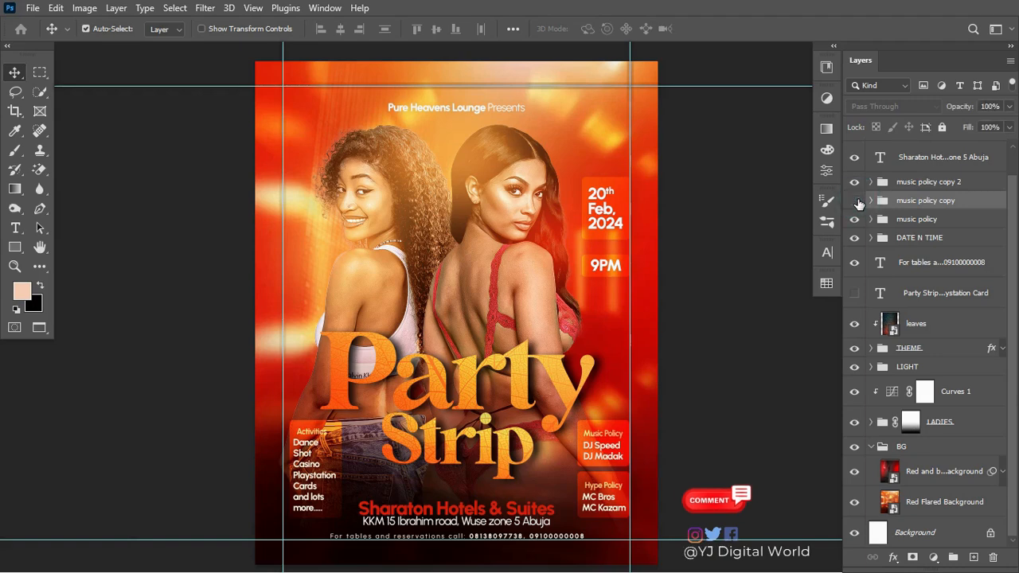
click(857, 201)
click(858, 202)
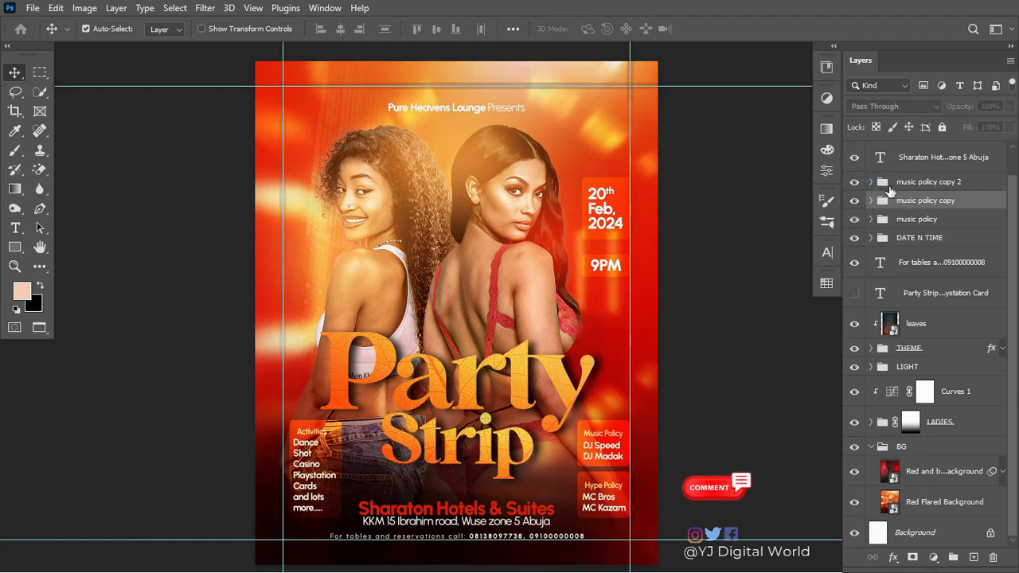
Toggle the visibility of the three music policy groups one by one to identify which box each holds.
click(853, 184)
click(853, 185)
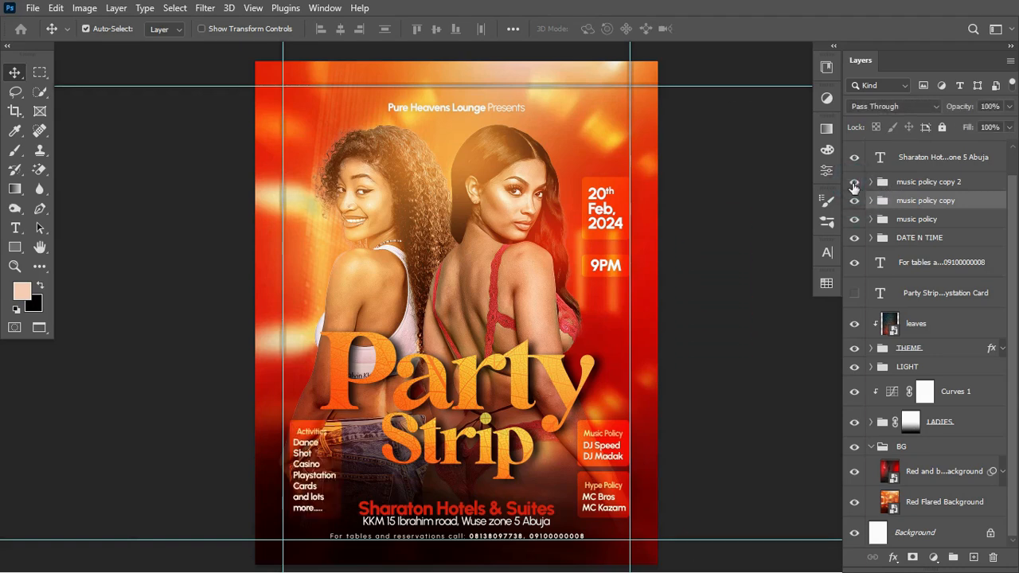
click(854, 202)
click(854, 202)
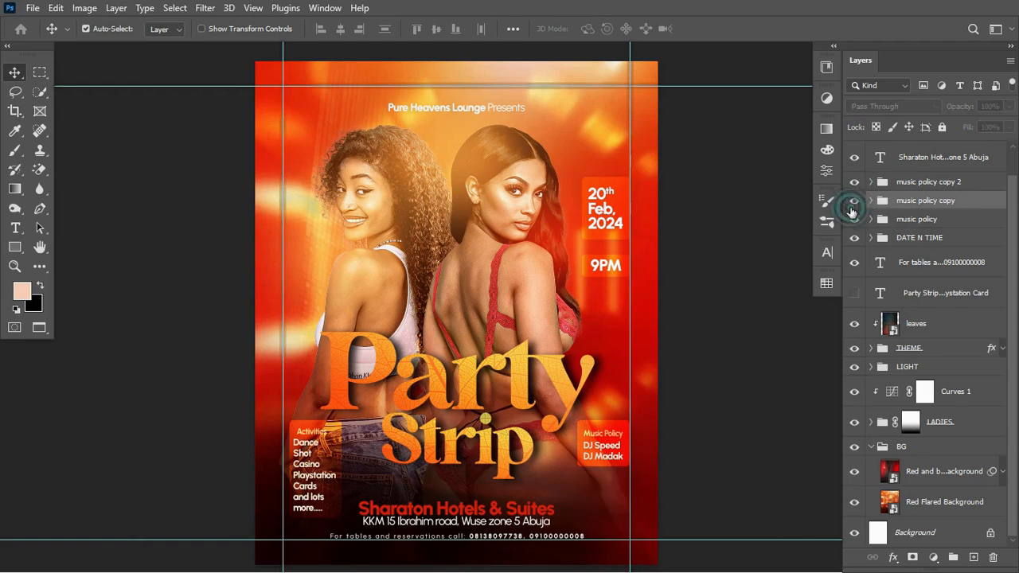
click(855, 219)
click(854, 219)
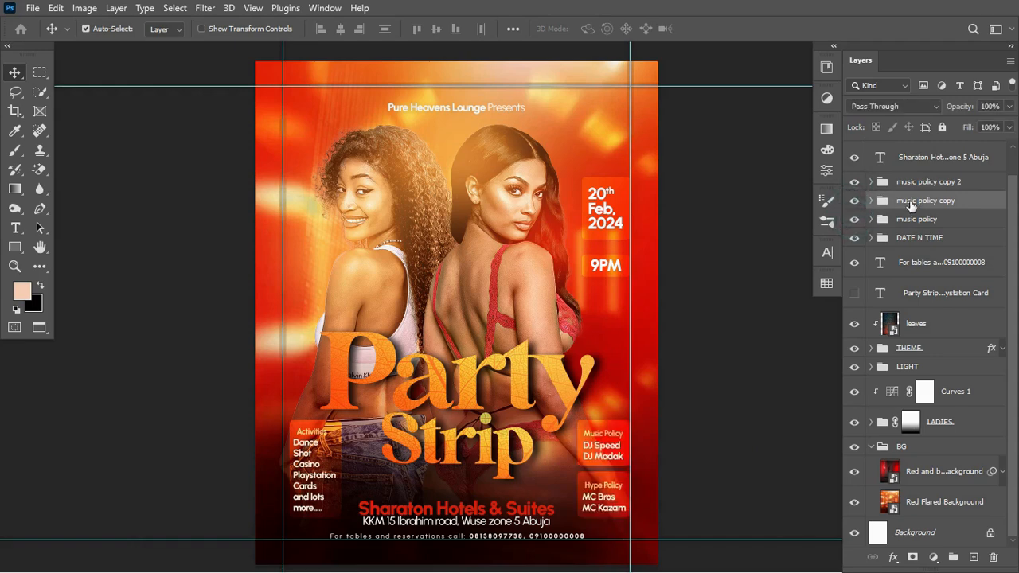
Nudge the Activities box, held in the music policy copy 2 group, down slightly.
click(920, 189)
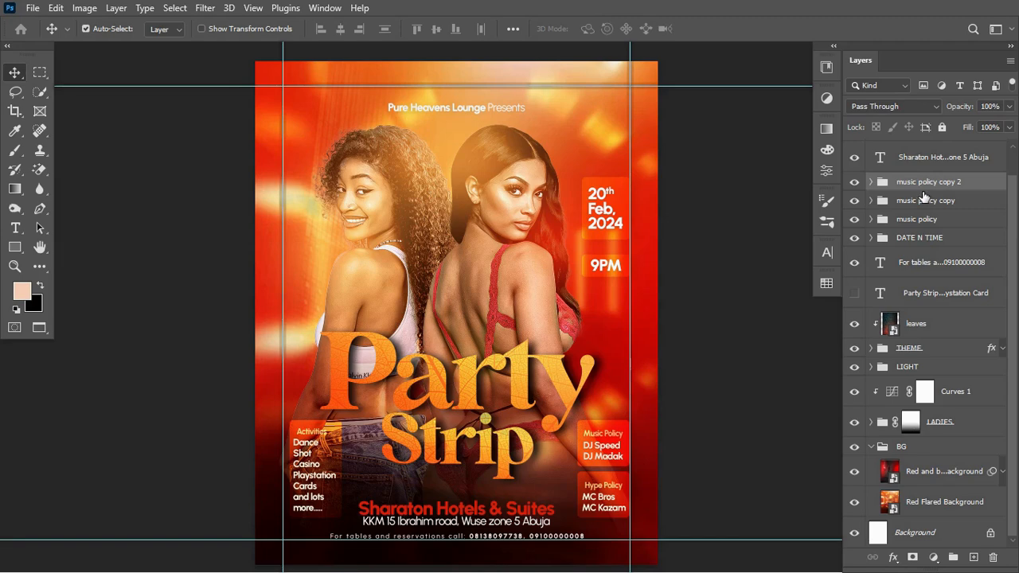
key(Down)
key(Down)
key(Down)
key(Down)
key(Down)
key(Down)
key(Down)
key(Down)
key(Down)
key(Down)
key(Down)
key(Down)
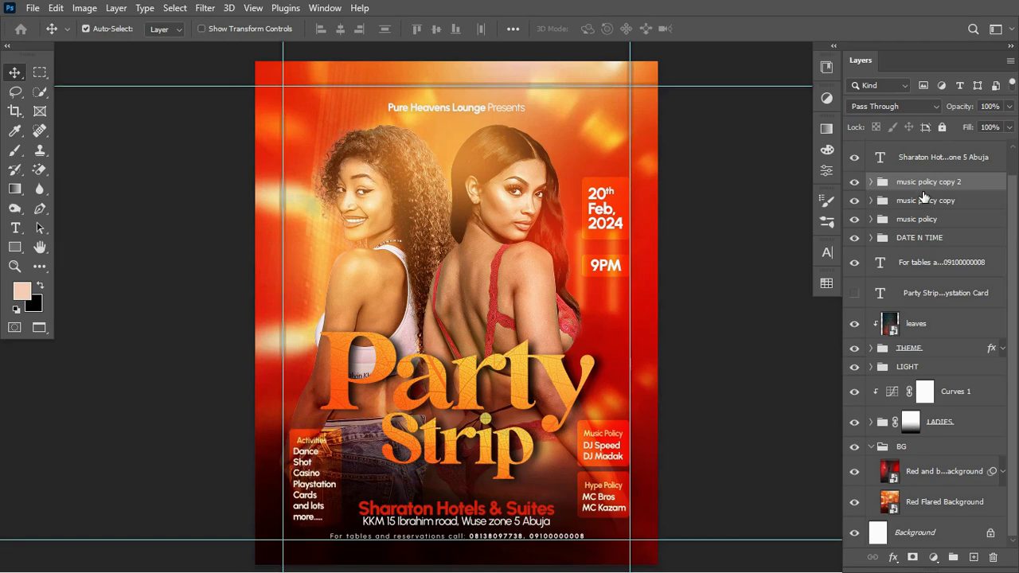
Select the music policy and music policy copy groups together and nudge the Music Policy and Hype Policy boxes down slightly.
click(925, 203)
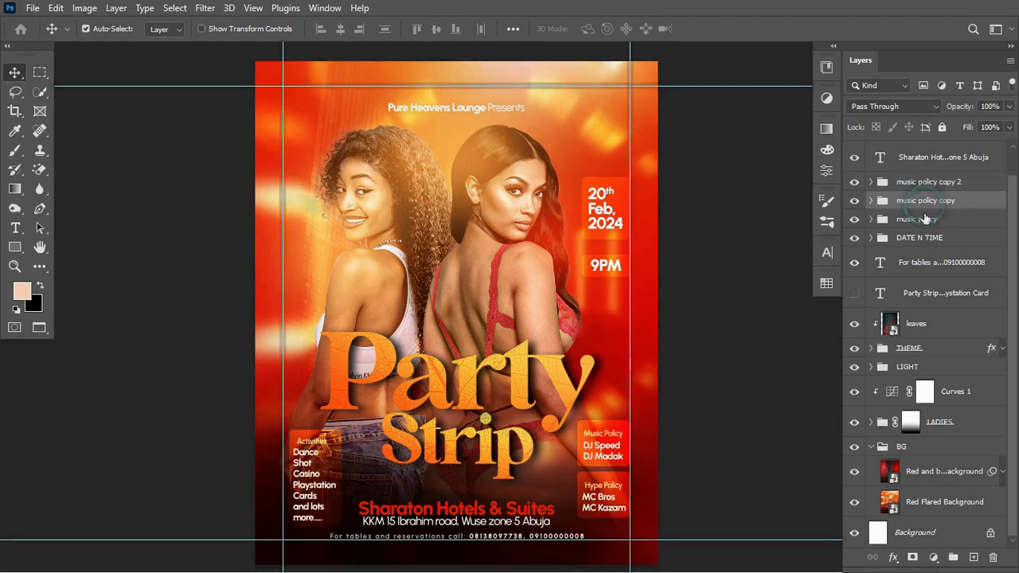
shift+click(923, 220)
key(Down)
key(Down)
key(Down)
key(Down)
key(Down)
key(Down)
key(Down)
key(Down)
key(Down)
key(Down)
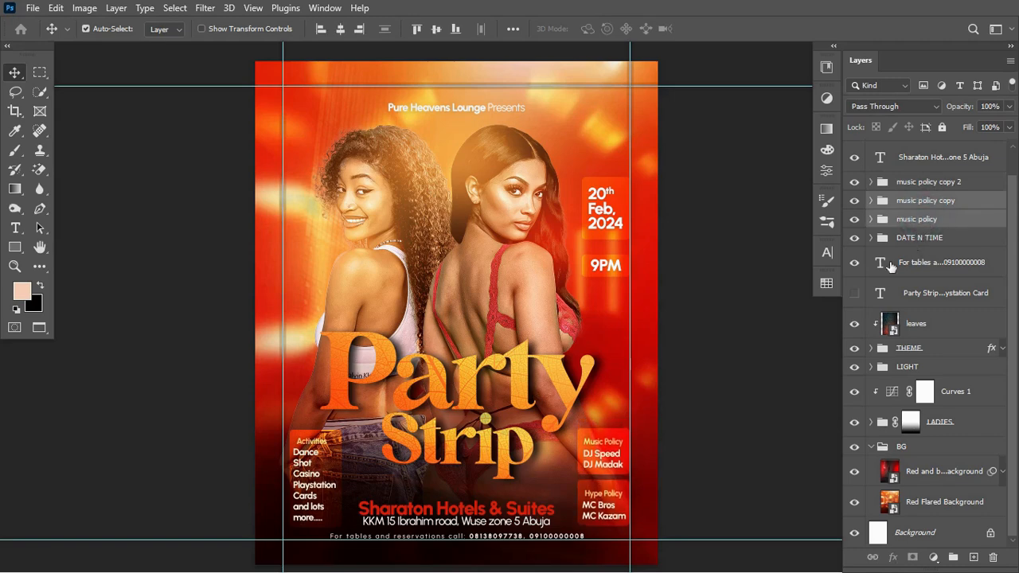
Scale the Party Strip title in the THEME group down to about 96.46% and move it down closer to the venue text.
click(922, 347)
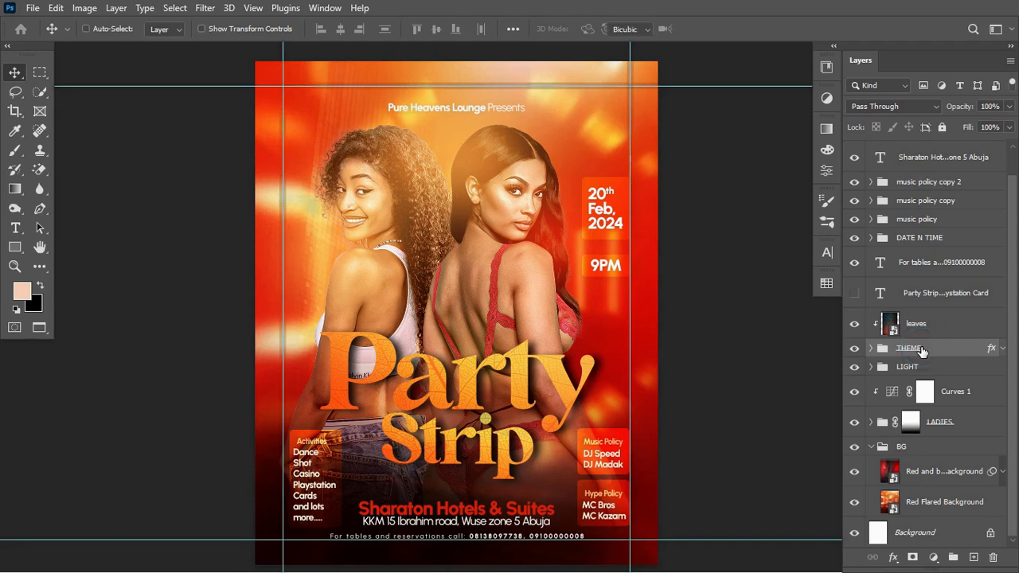
key(ctrl+t)
drag(592, 333, 585, 335)
key(Down)
key(Down)
key(Down)
key(Down)
key(Down)
key(Down)
key(Down)
key(Down)
key(Down)
key(Down)
key(Down)
key(Down)
key(Down)
key(Down)
key(Down)
key(Down)
key(Down)
key(Down)
key(Down)
key(Down)
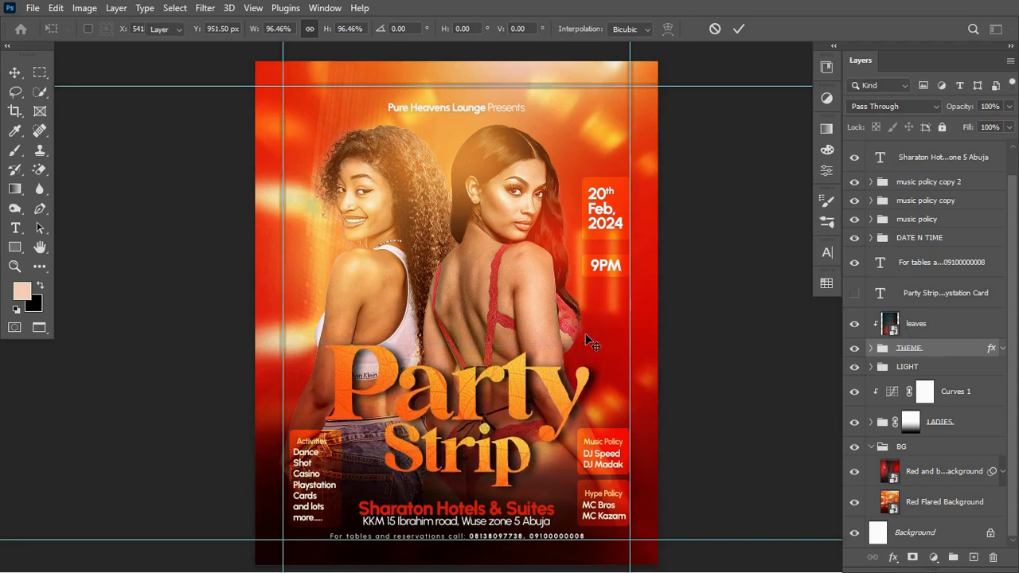
key(Return)
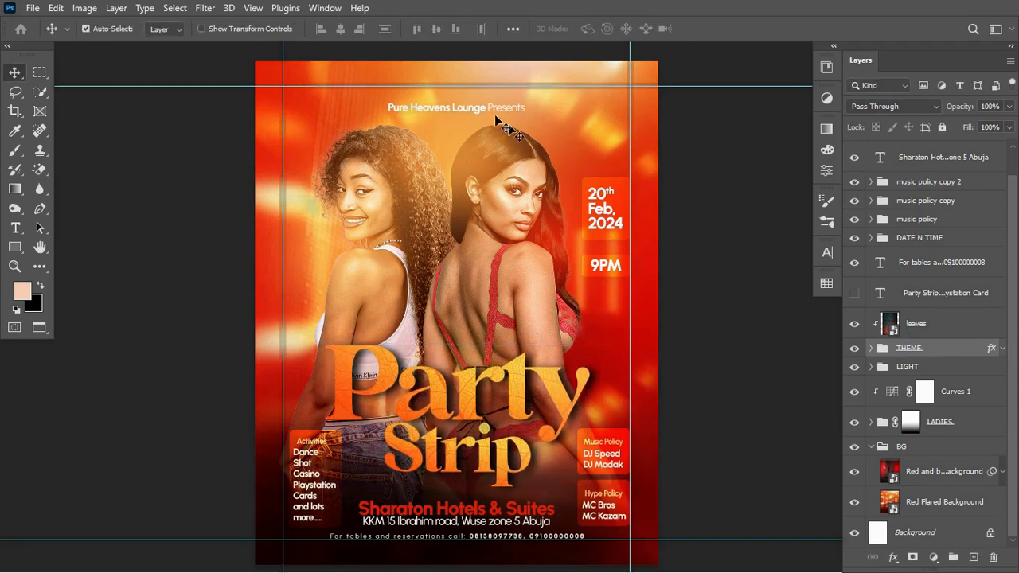
Hide the guides and enlarge the Pure Heavens Lounge Presents text slightly, keeping it centred near the flyer's upper edge.
key(ctrl+semicolon)
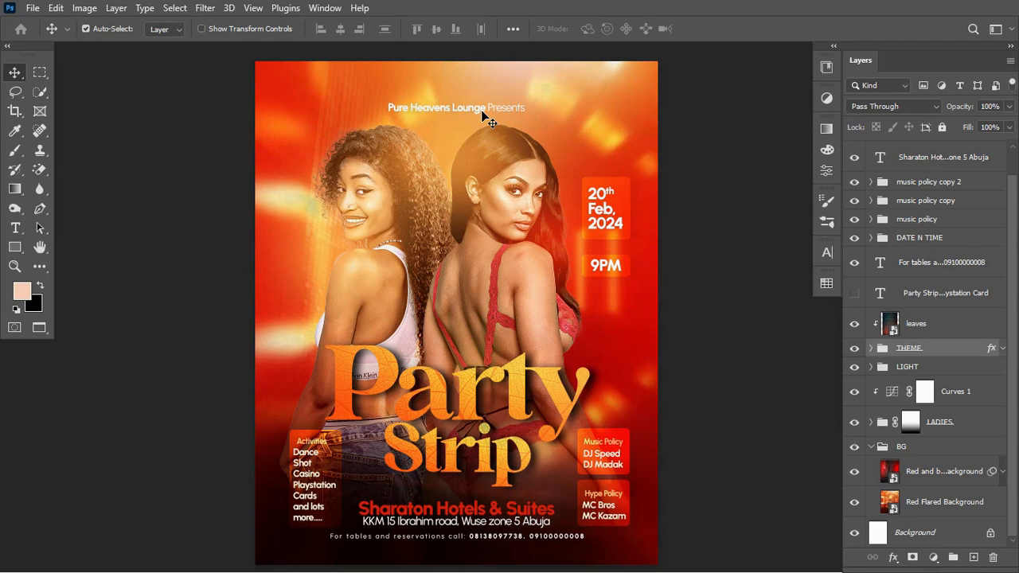
key(ctrl+t)
key(Return)
click(488, 111)
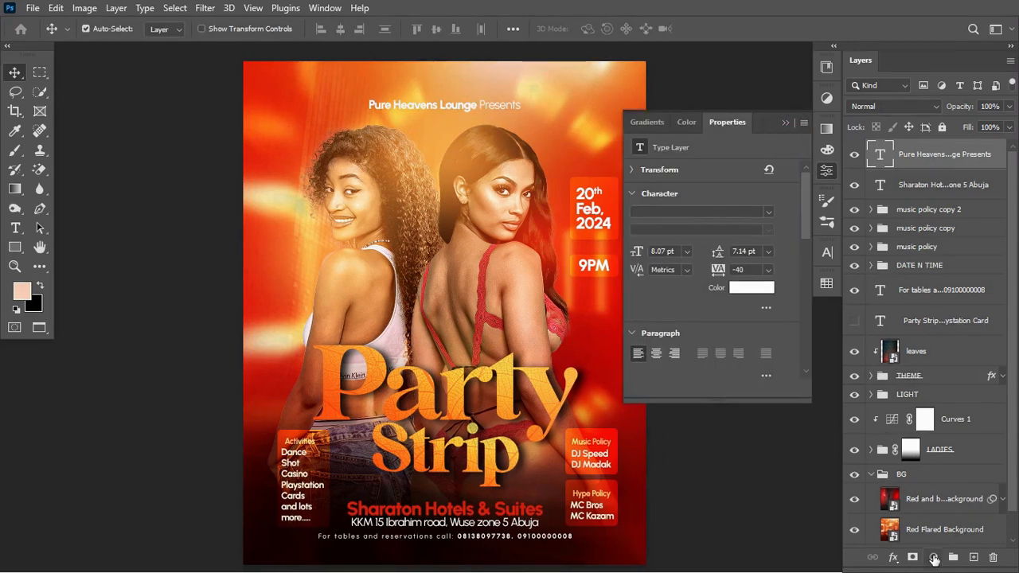
click(785, 122)
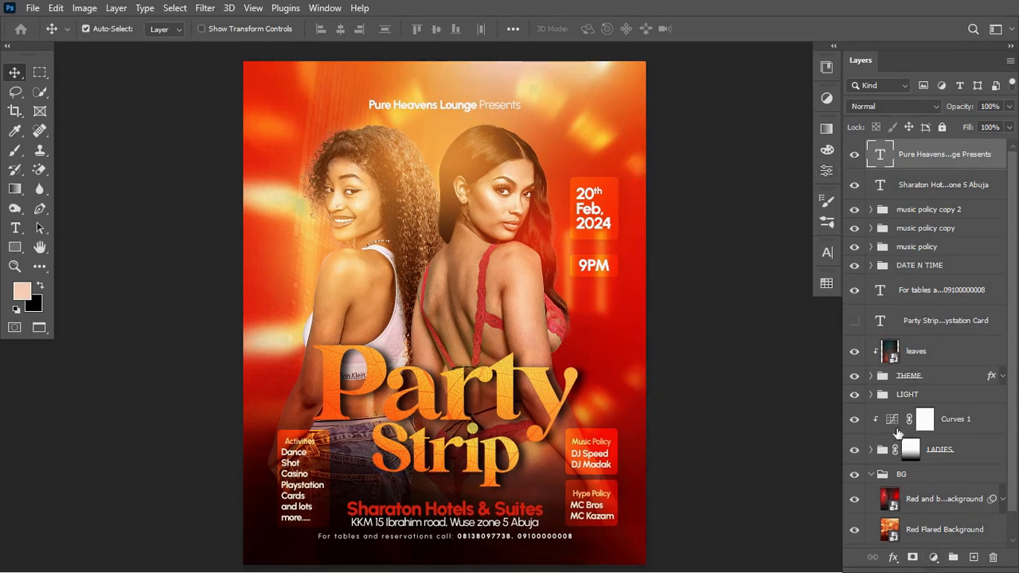
Add a Color Lookup adjustment layer above all other layers and try the 3DLUT presets from 2Strip.look to Bleach Bypass.look.
click(932, 556)
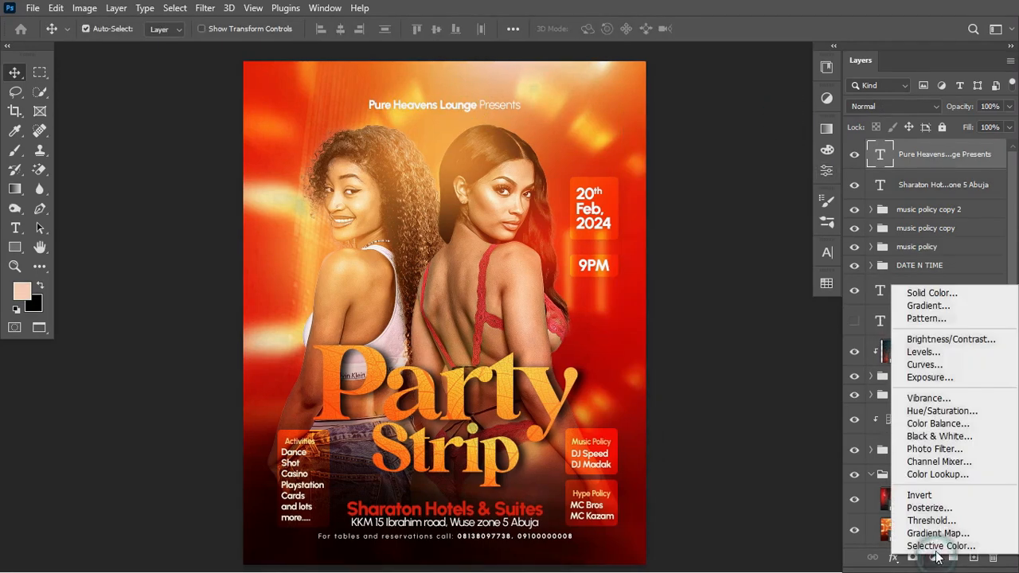
click(927, 476)
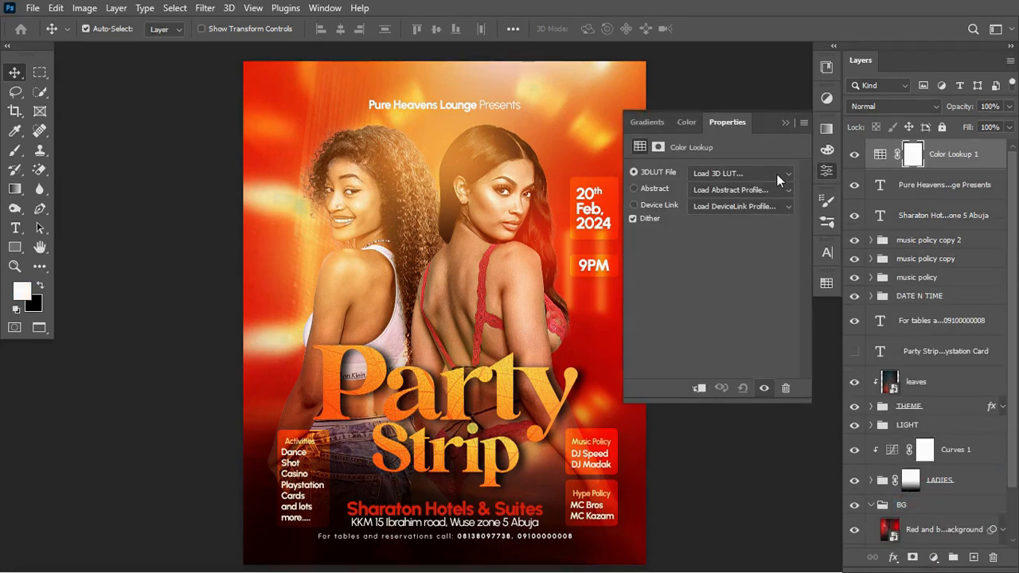
click(777, 175)
click(764, 50)
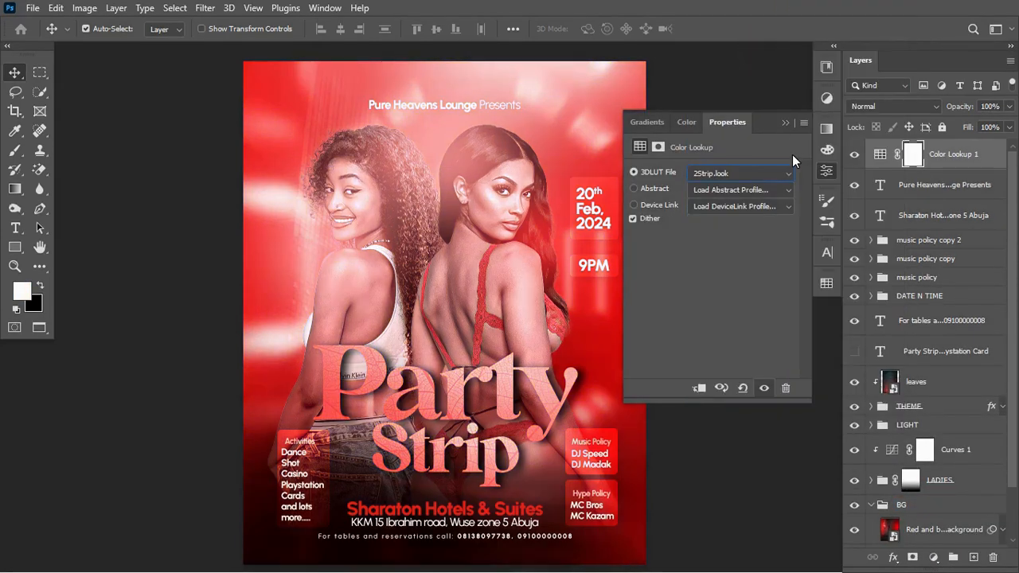
key(Down)
key(Down)
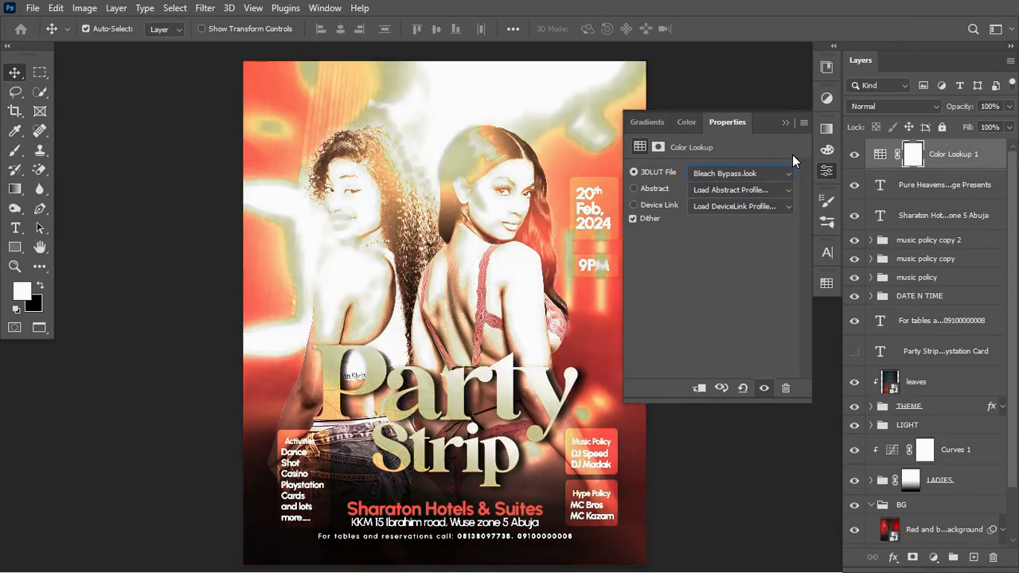
Set the Color Lookup's 3DLUT file to DropBlues.3DL and toggle the layer off and on to compare the colour grade.
click(786, 173)
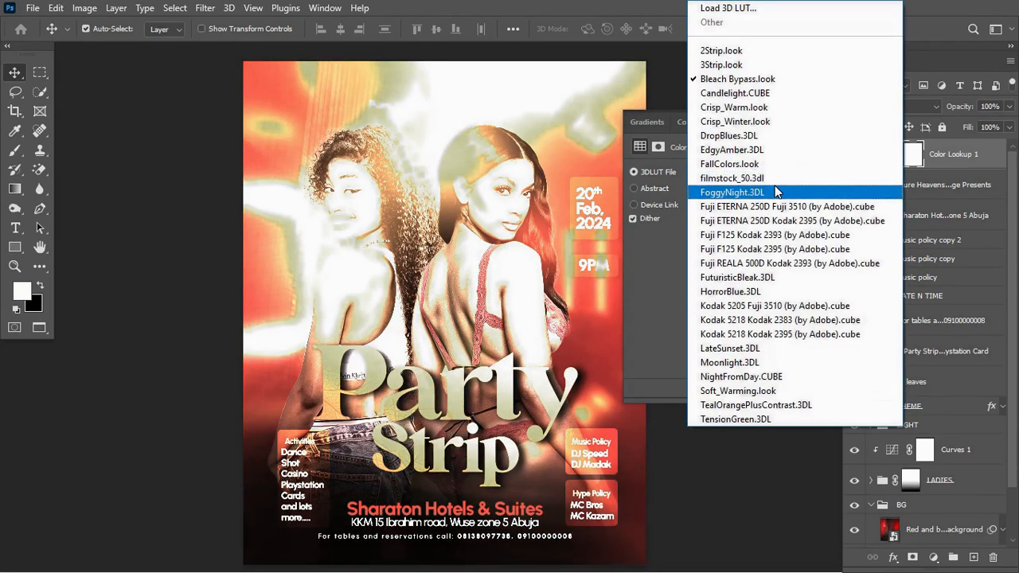
click(778, 134)
click(784, 123)
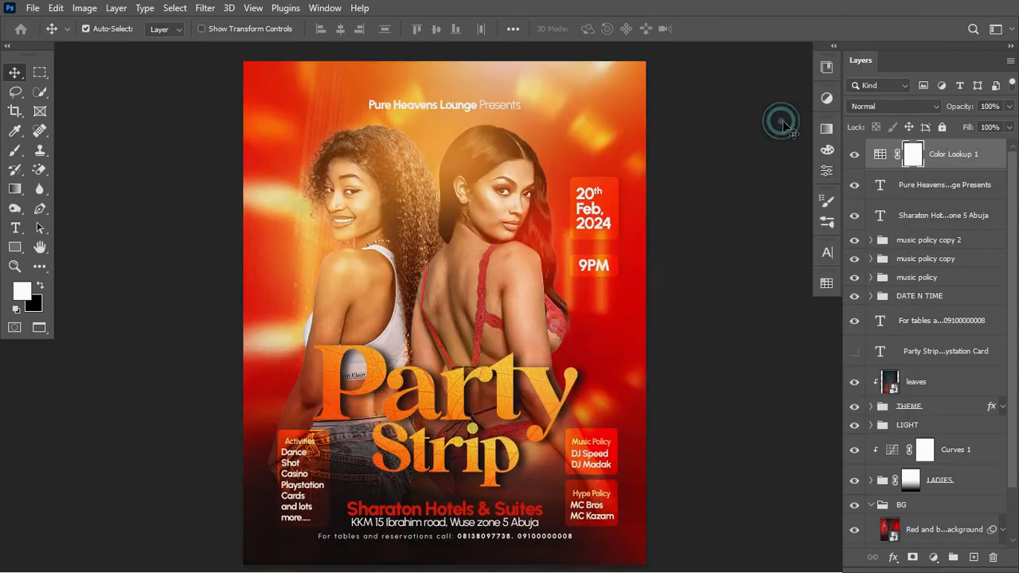
click(854, 156)
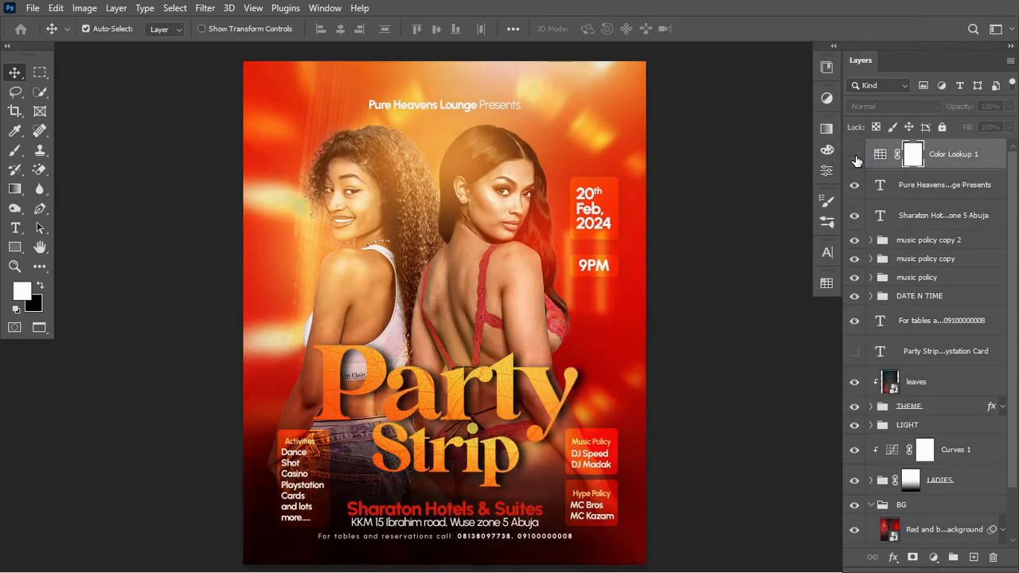
click(855, 156)
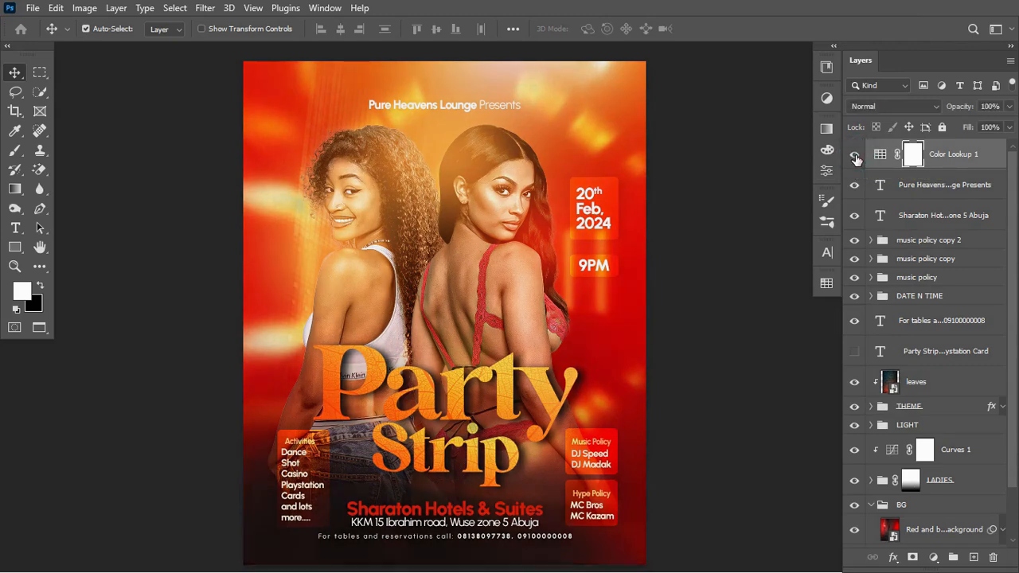